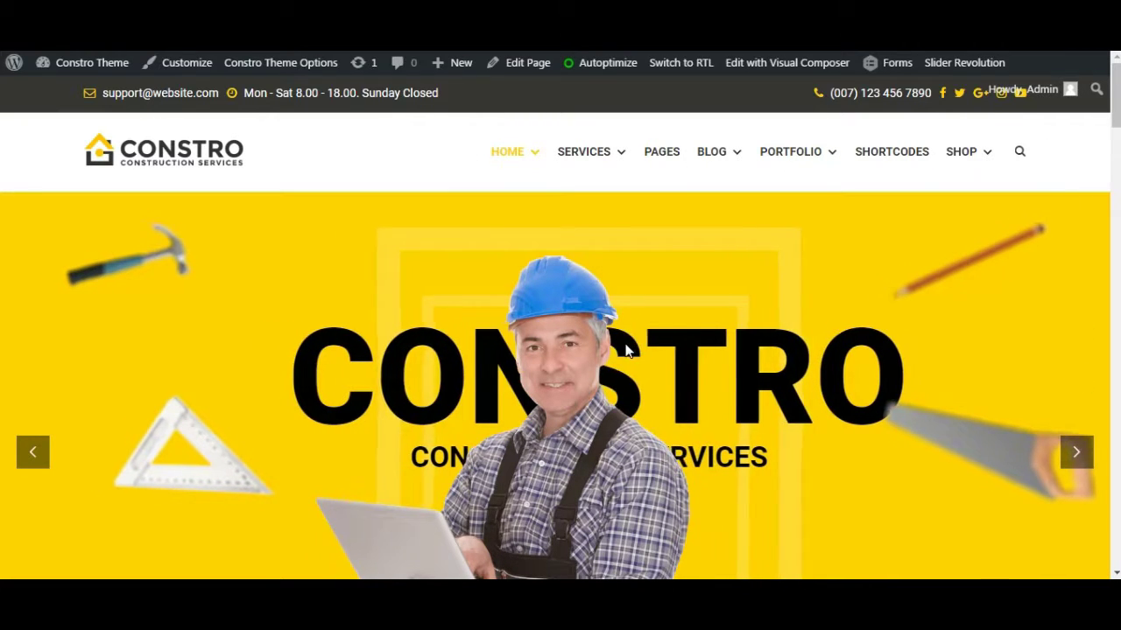
Open the Constro theme options and set the pages layout to Framed.
click(333, 68)
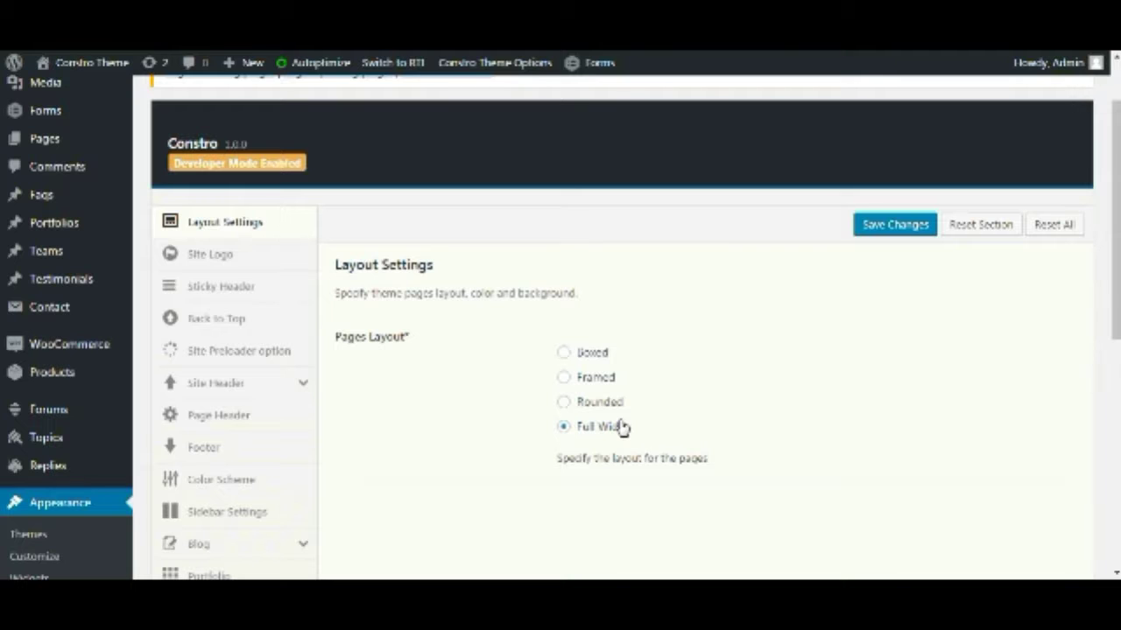
click(563, 378)
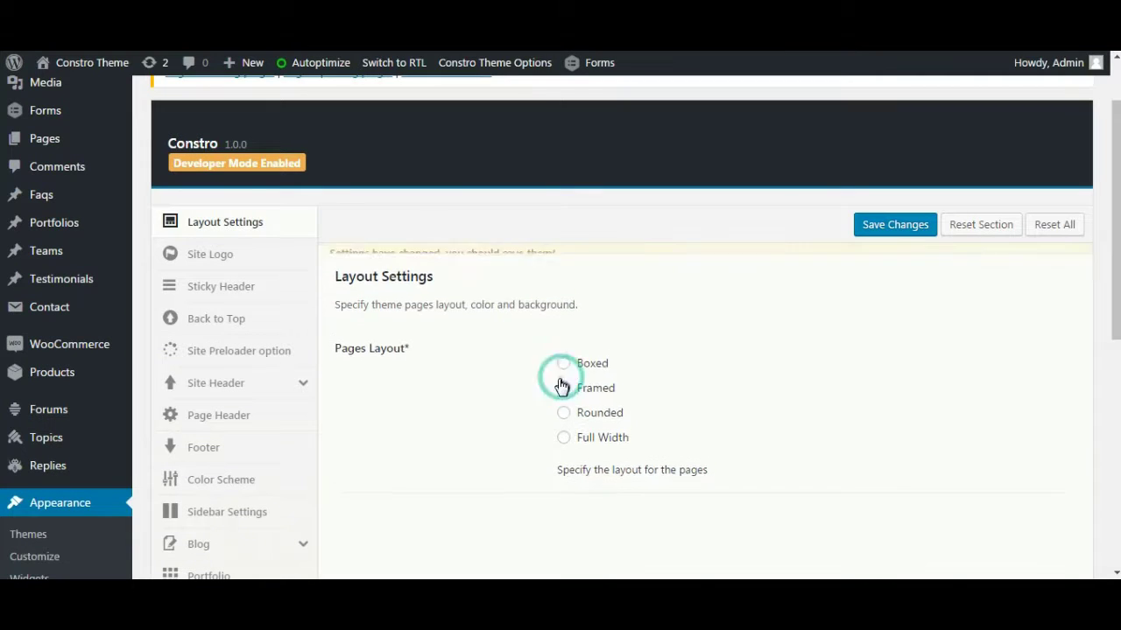
scroll(791, 450, down, 2)
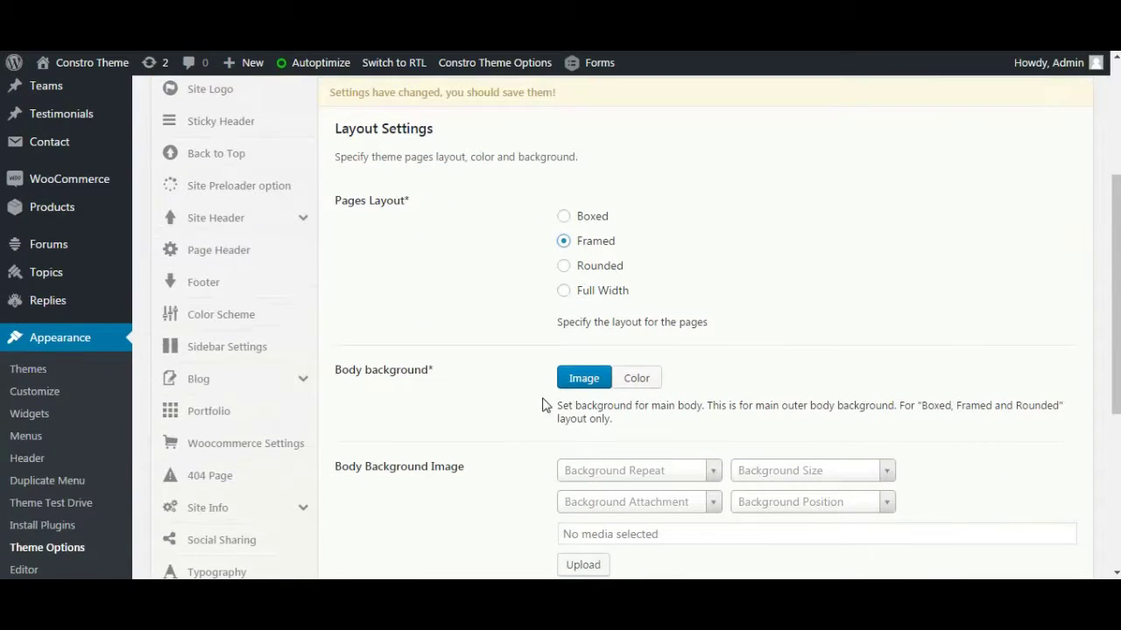
Switch the body background to Color and set the body background color to #ff3f3f.
click(637, 381)
scroll(640, 450, down, 2)
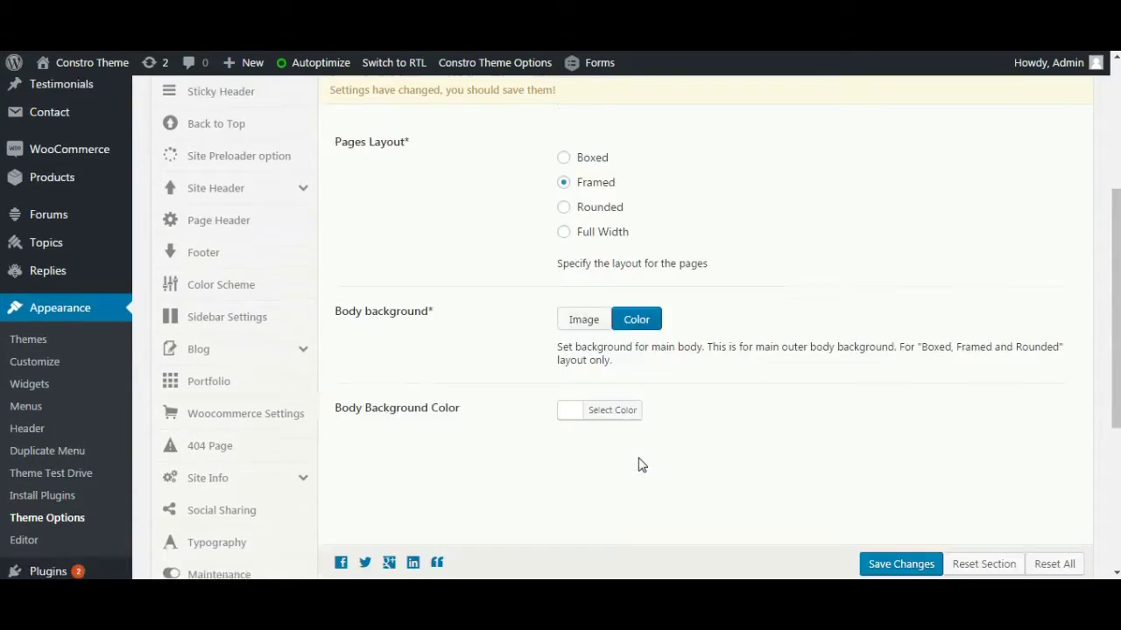
click(613, 359)
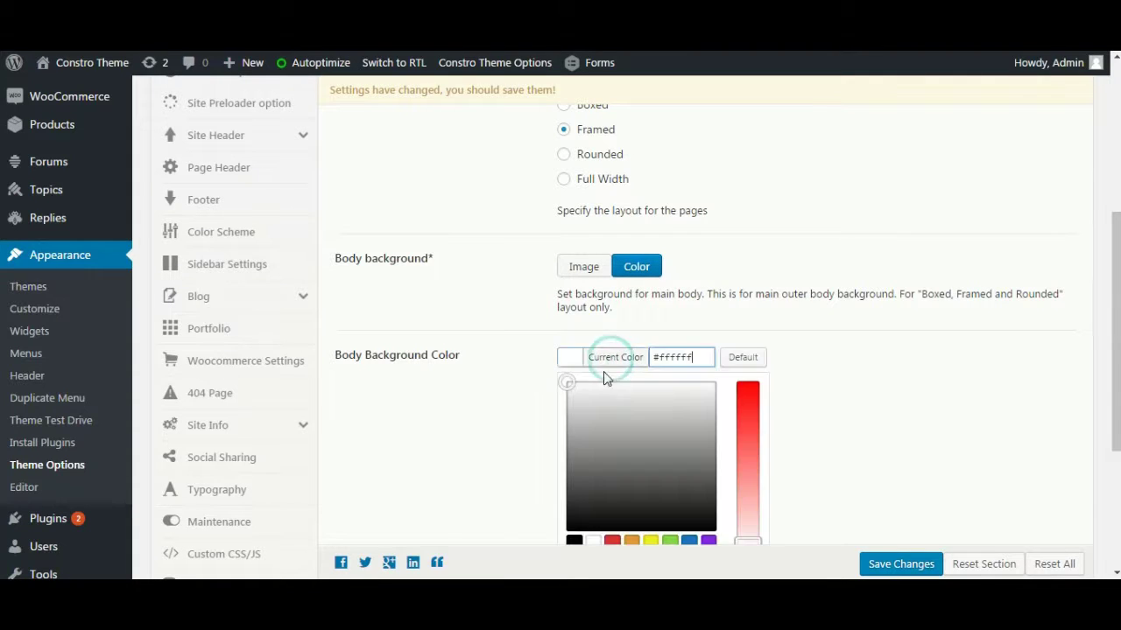
scroll(695, 375, down, 1)
click(748, 342)
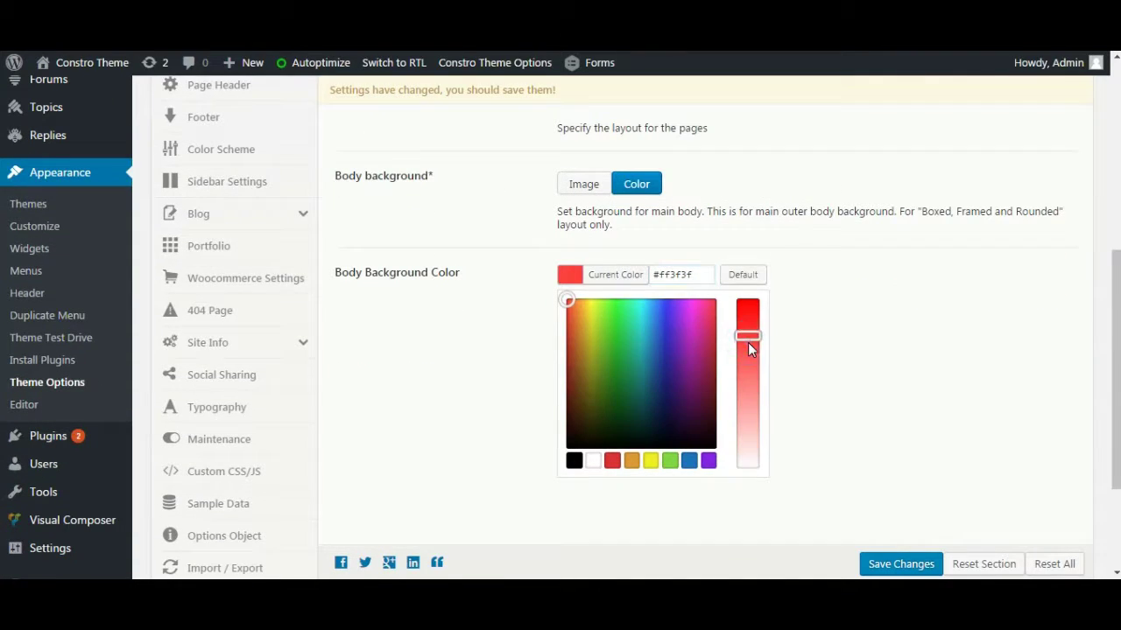
Save the layout settings and reload the Constro home page to check the colored frame.
click(890, 566)
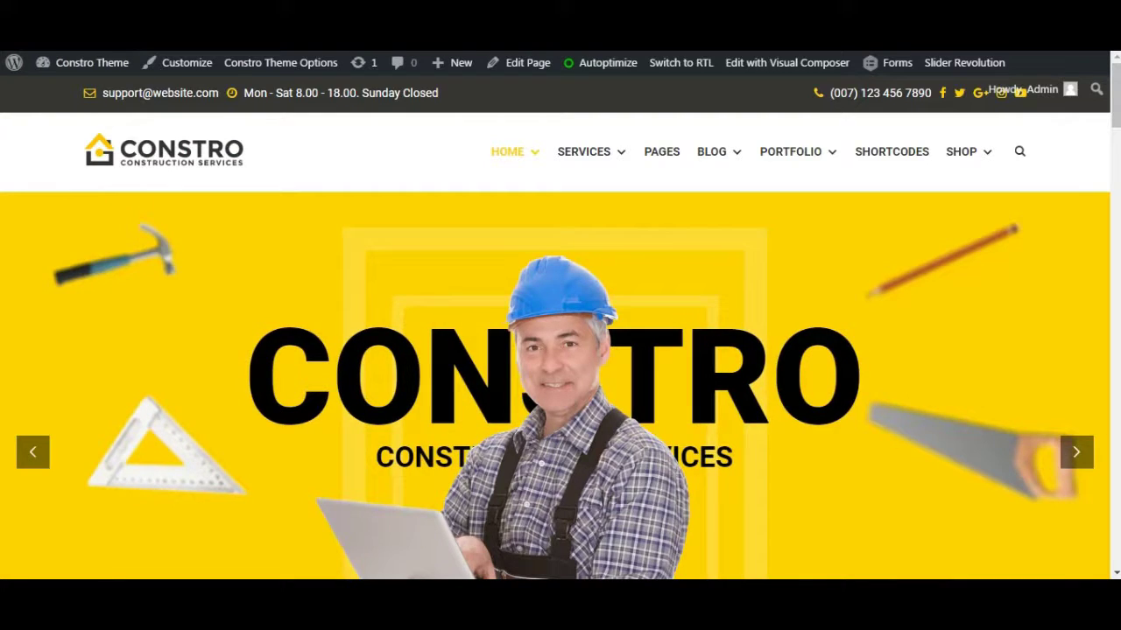
key(F5)
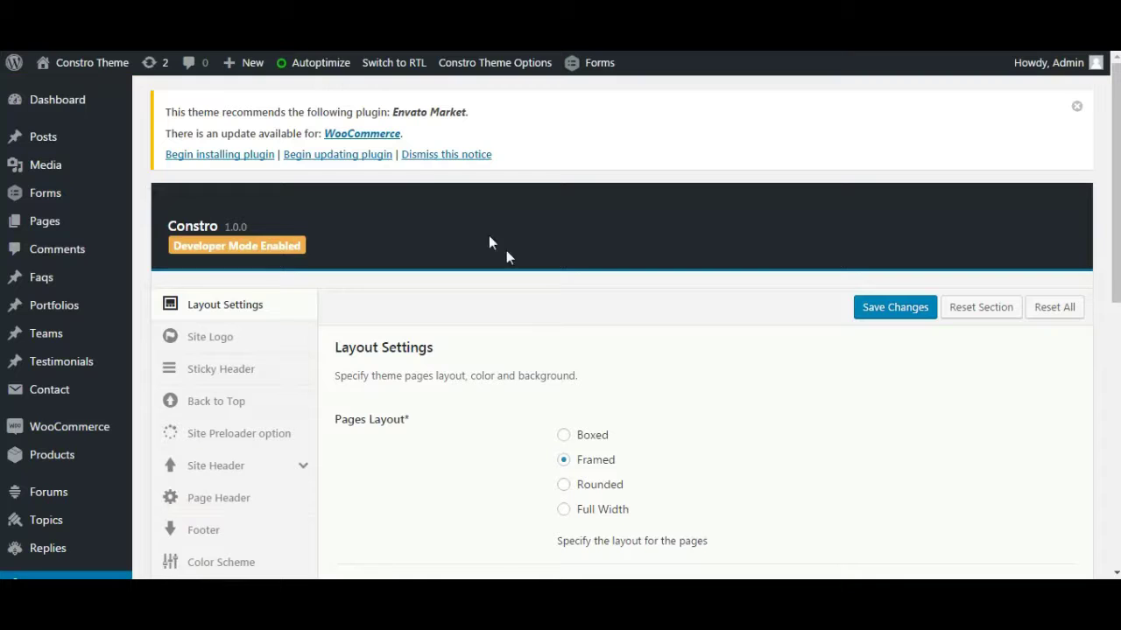
Return to the layout settings and switch the body background type to Image.
scroll(683, 390, down, 2)
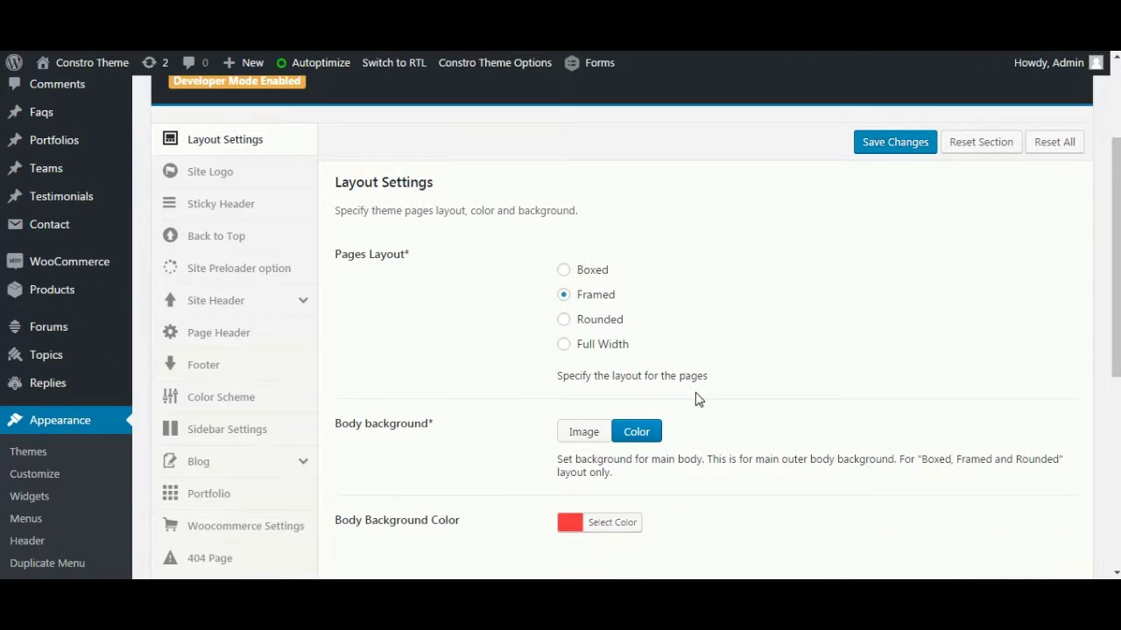
scroll(696, 390, down, 2)
click(593, 276)
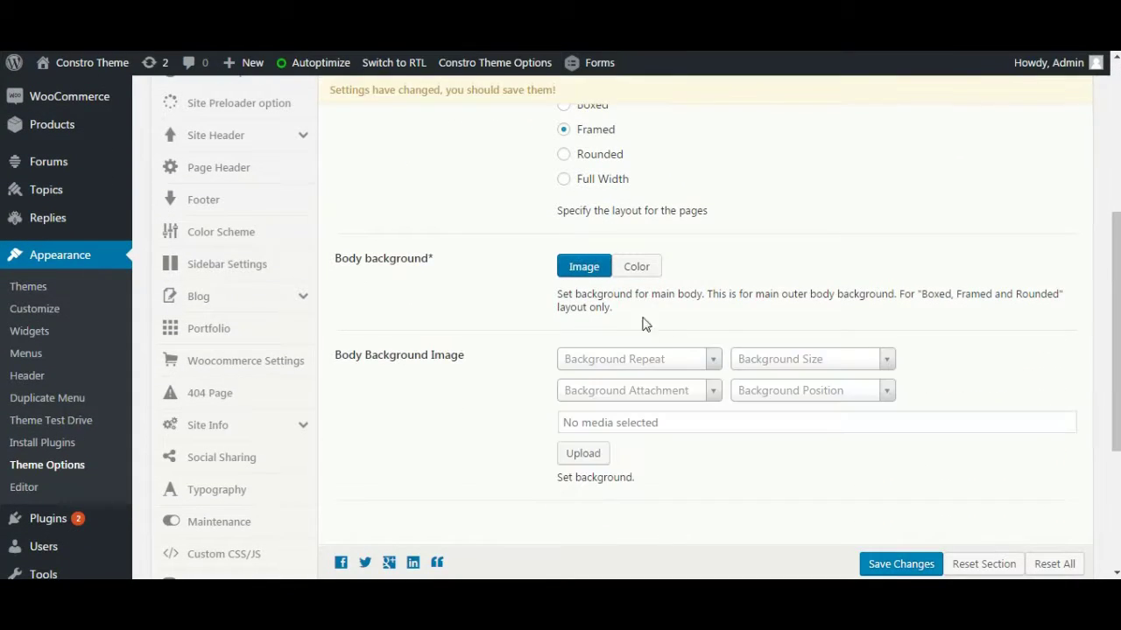
Configure the body background image with No Repeat, Cover size, Fixed attachment and Center Center position.
scroll(707, 272, down, 1)
click(714, 278)
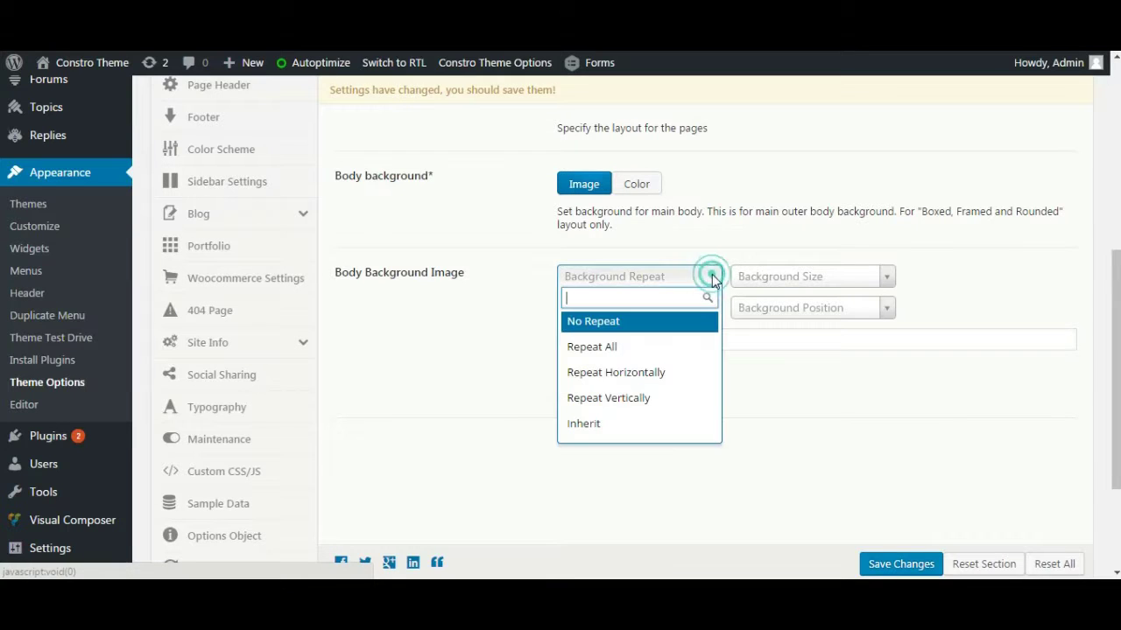
click(652, 329)
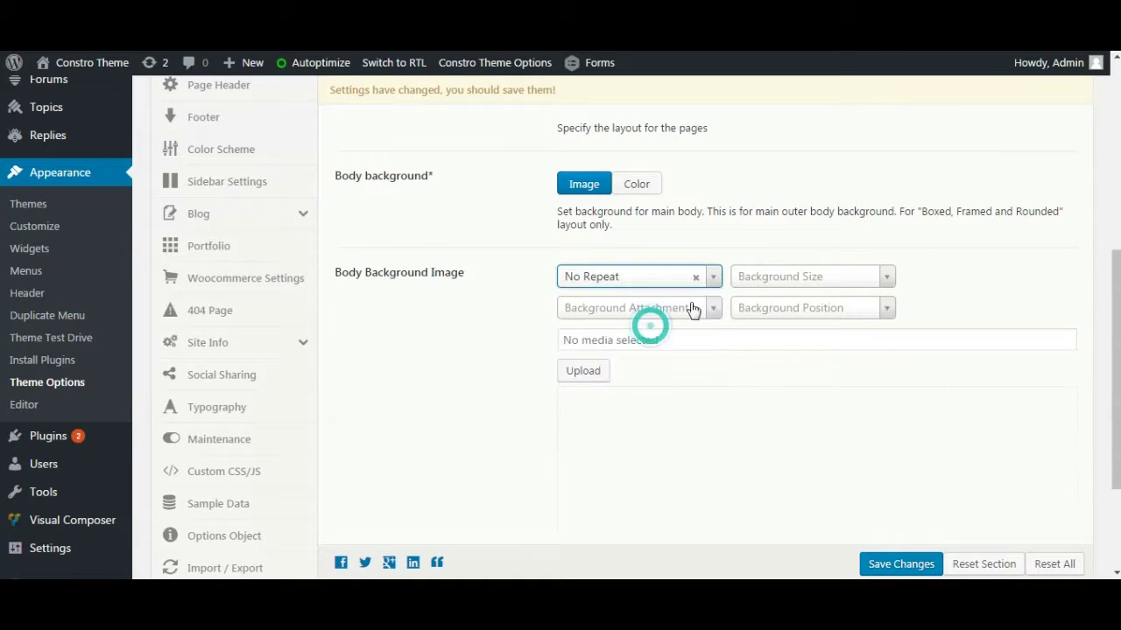
click(758, 278)
click(760, 349)
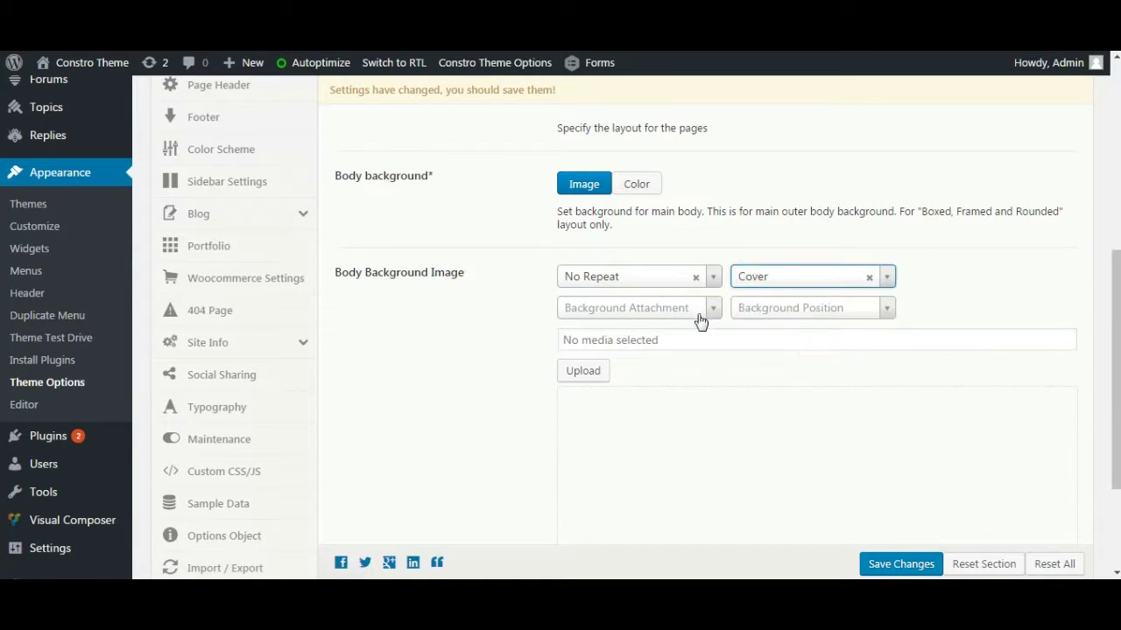
click(712, 309)
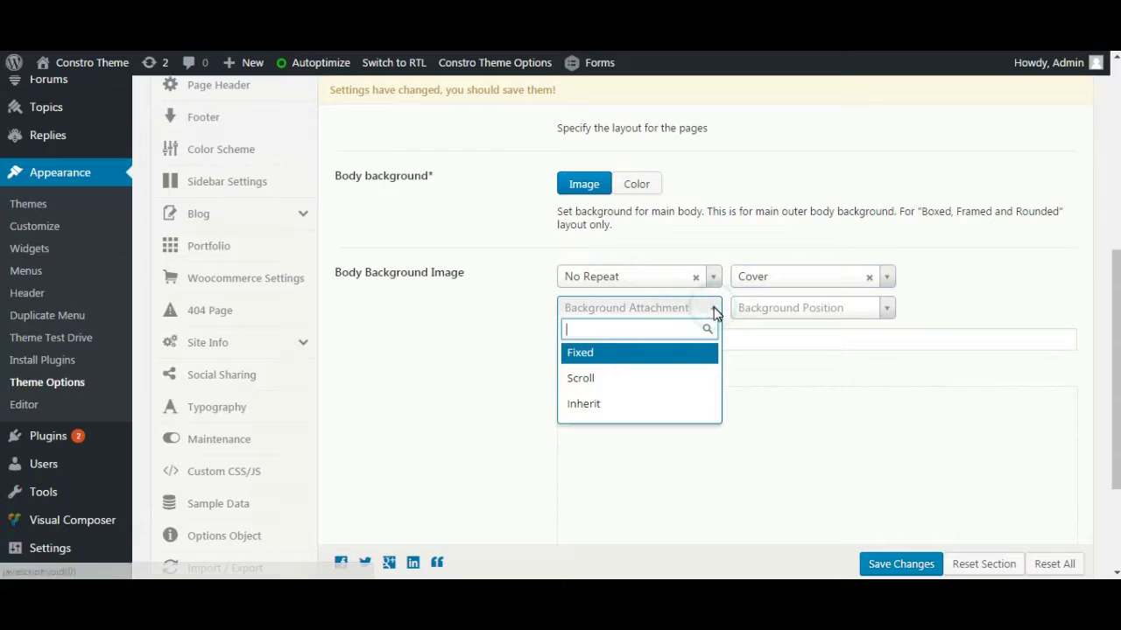
click(692, 354)
click(770, 308)
click(789, 455)
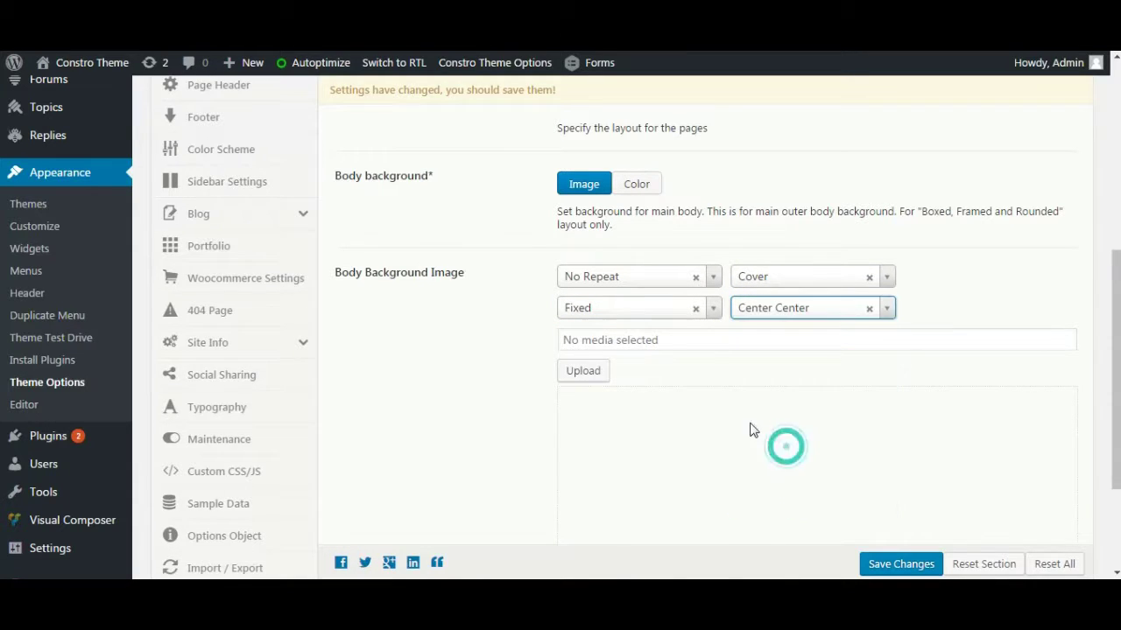
Choose 2.jpg from the media library as the body background image.
scroll(642, 325, down, 1)
click(583, 289)
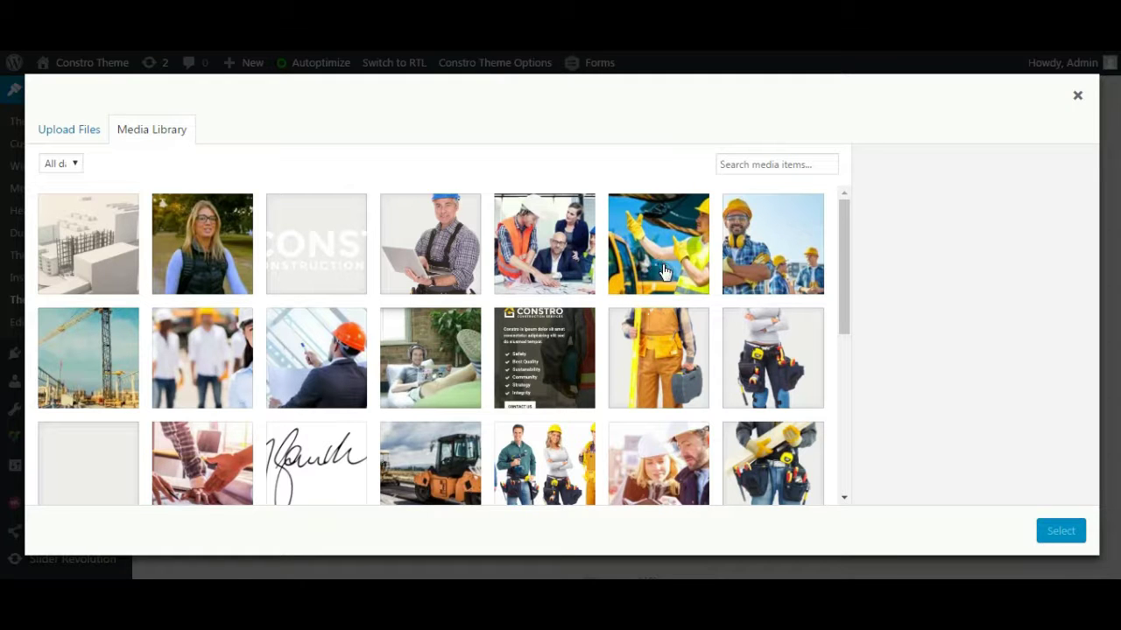
click(663, 272)
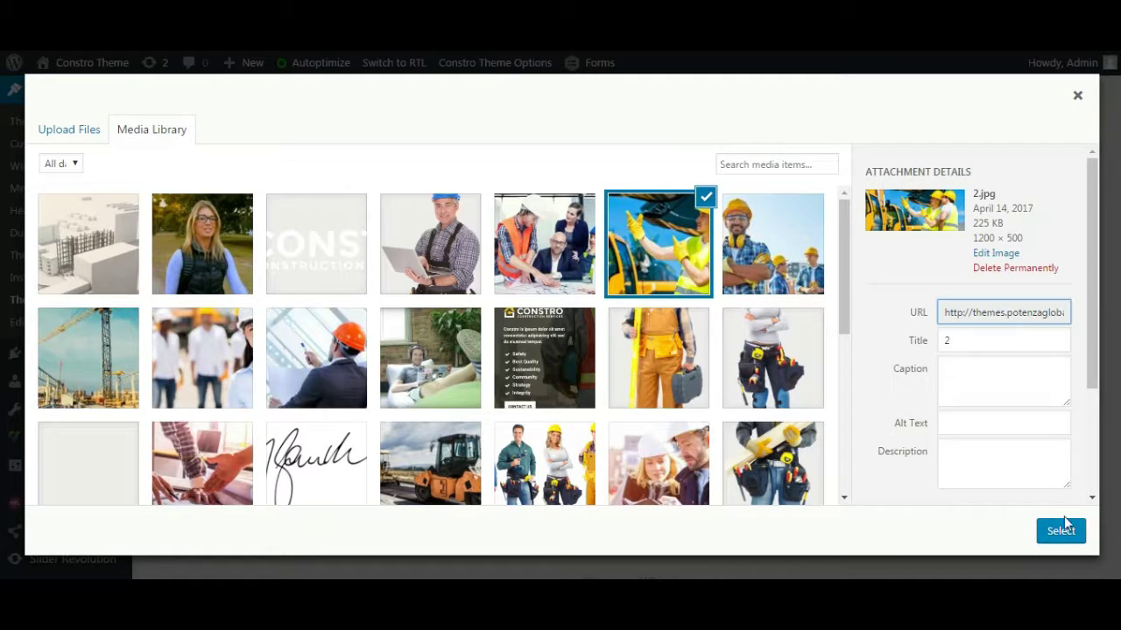
click(1060, 531)
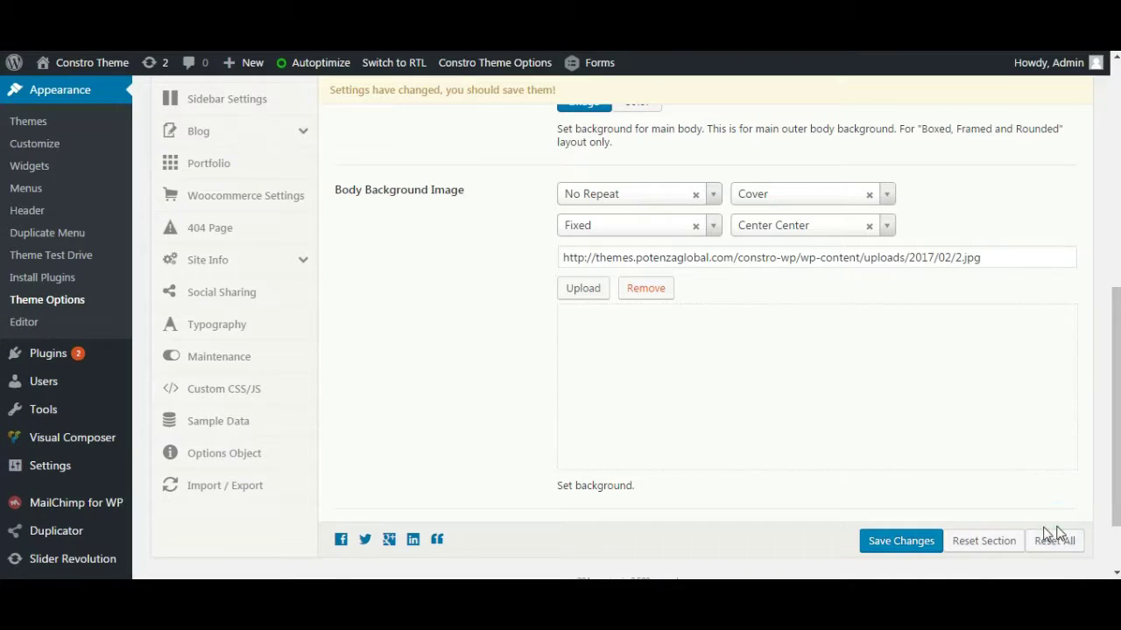
Save the background image settings and reload the home page to check the framed layout.
click(913, 544)
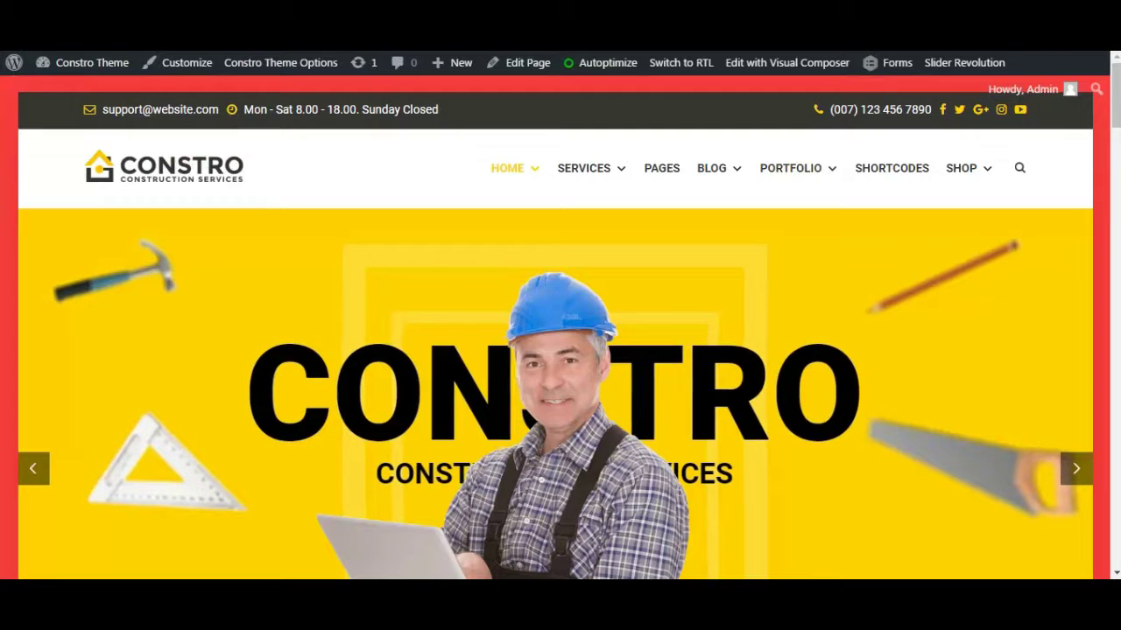
key(F5)
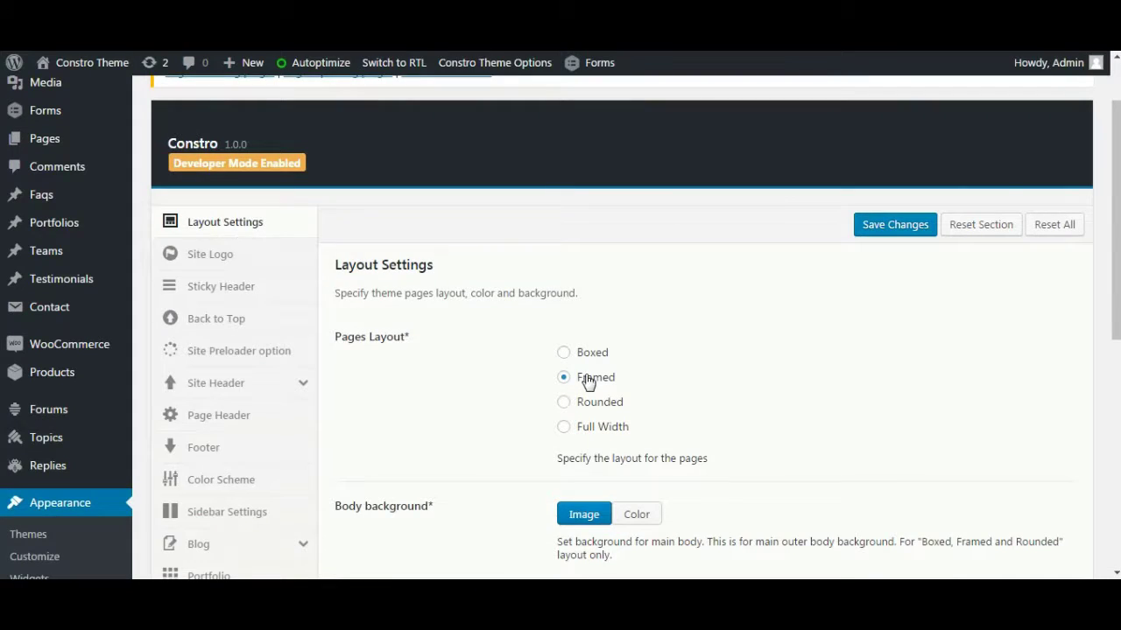
Open the Site Logo settings and review the site, sticky and mobile logo options.
scroll(588, 383, down, 1)
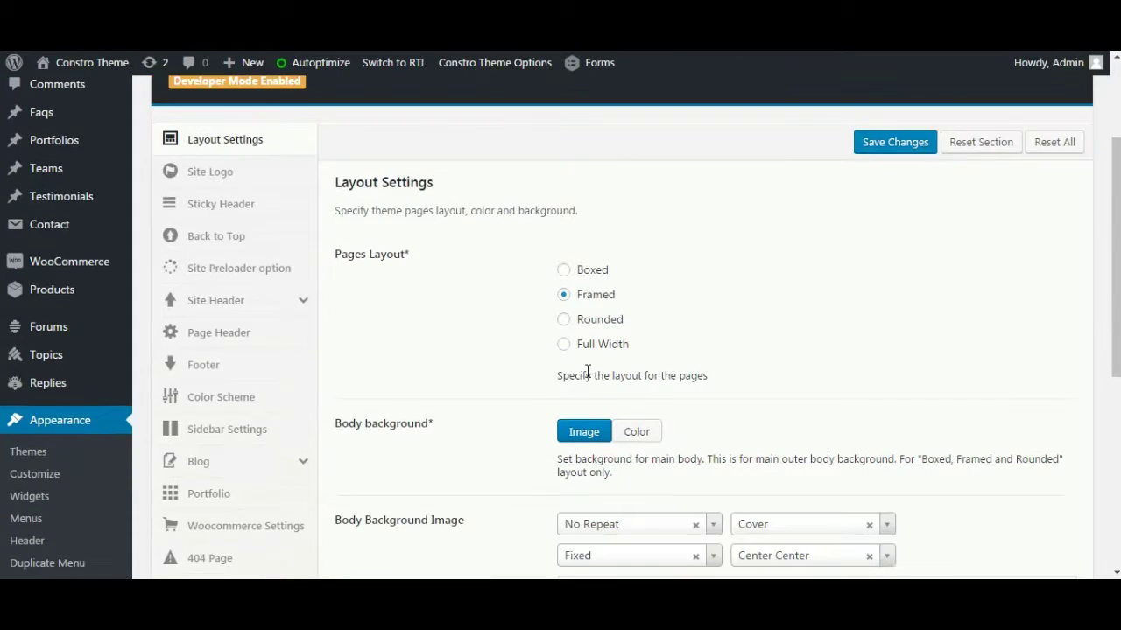
click(220, 177)
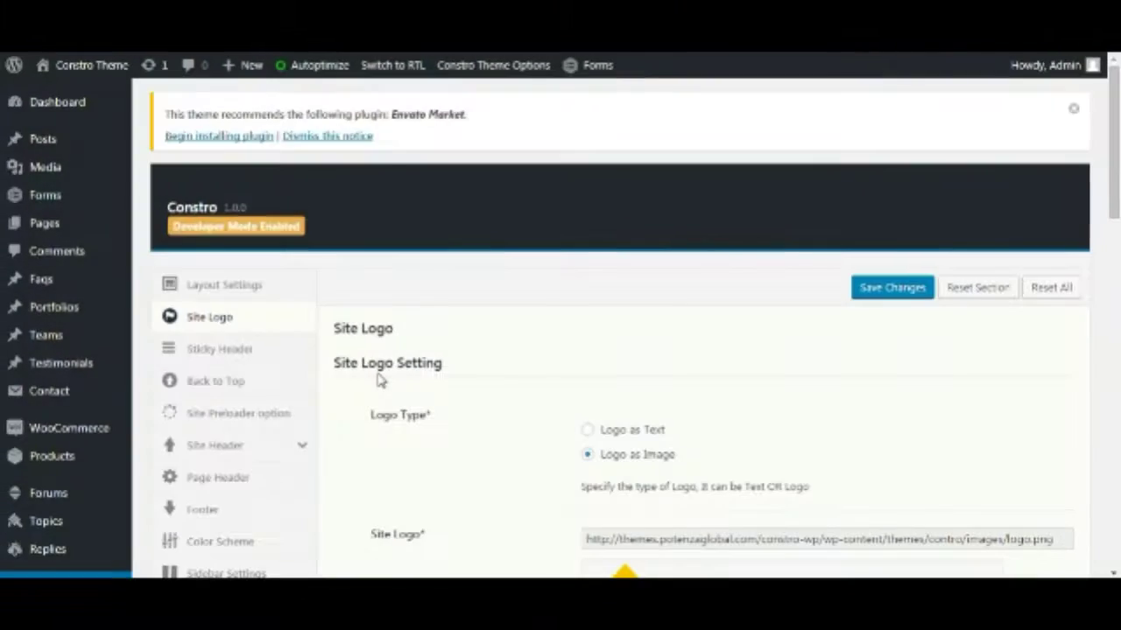
click(429, 408)
scroll(463, 385, down, 6)
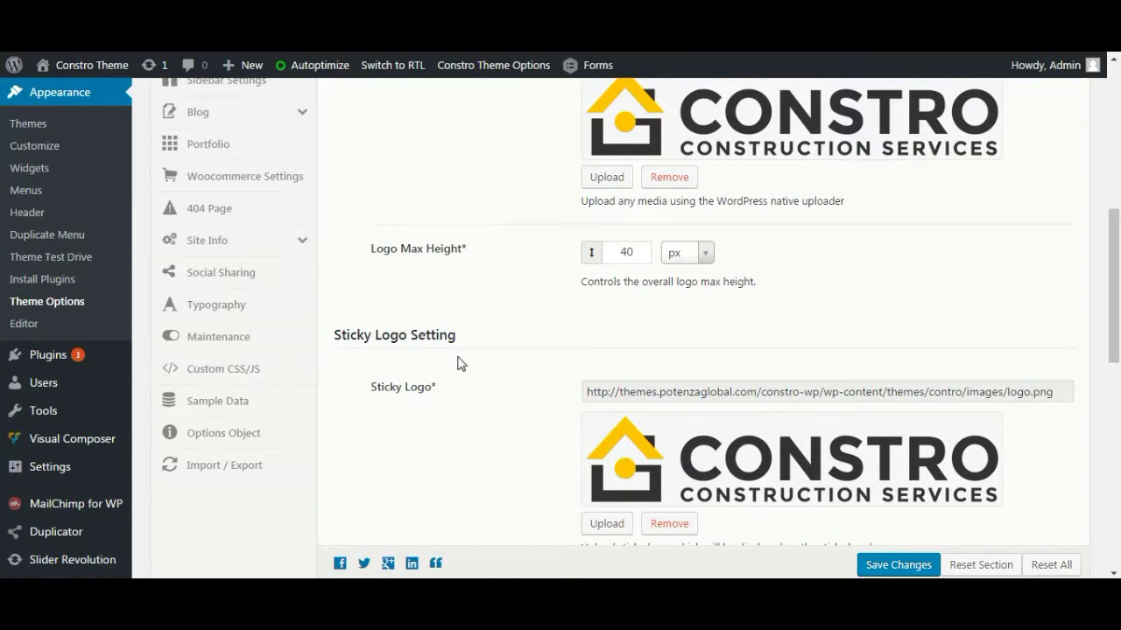
scroll(461, 363, down, 5)
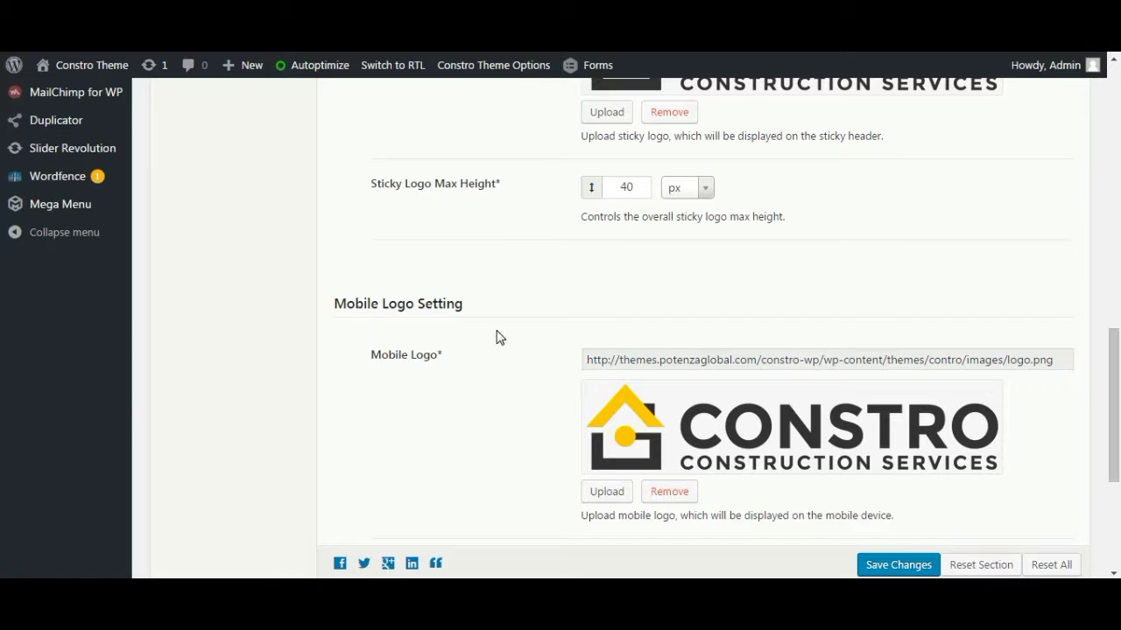
scroll(501, 339, up, 11)
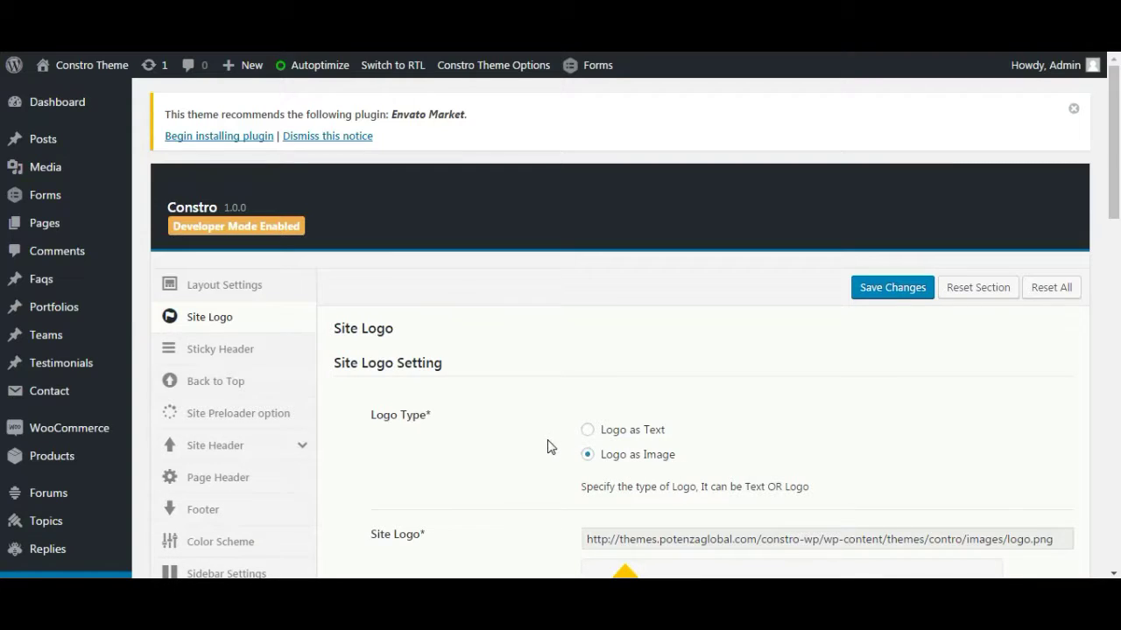
Set the logo type to Logo as Text, look at the logo font color choices, and save the changes.
scroll(548, 446, down, 2)
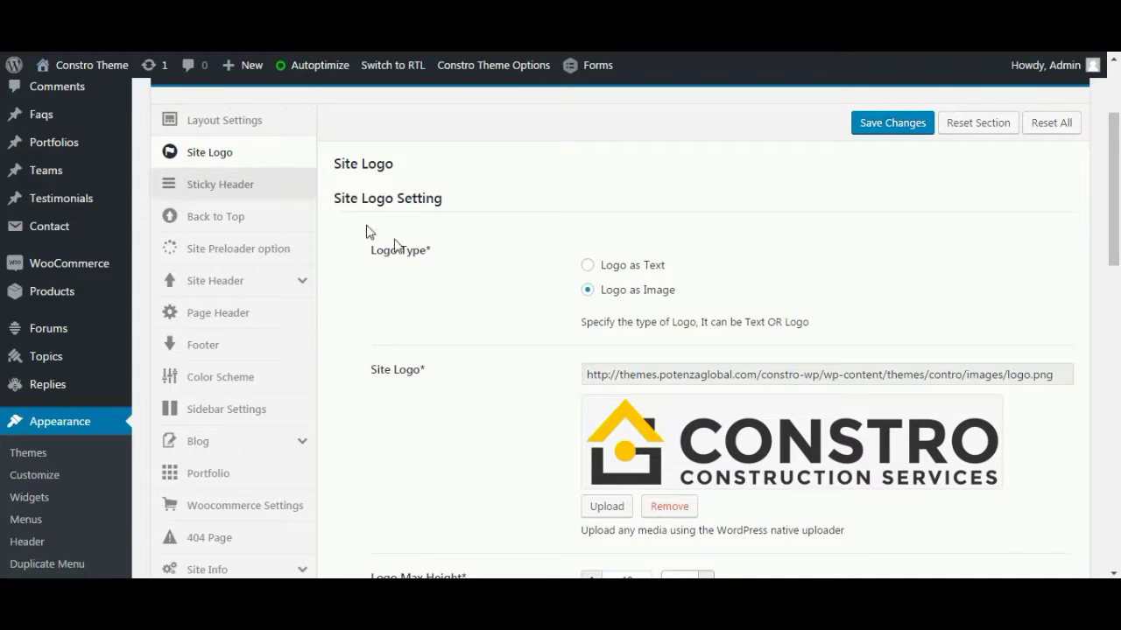
click(587, 264)
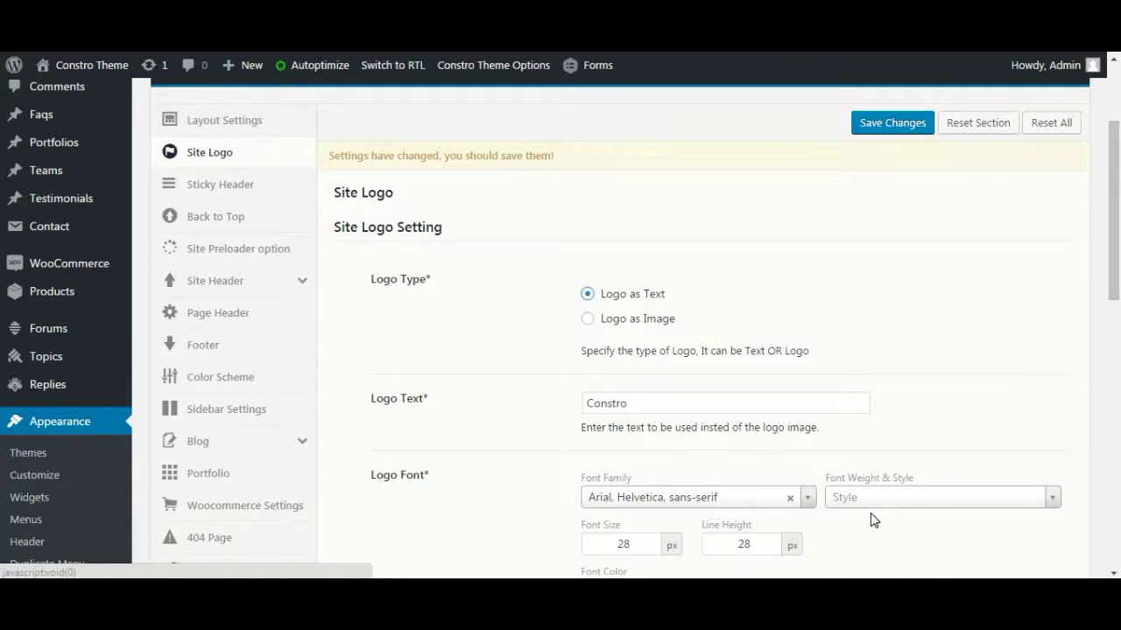
scroll(874, 520, down, 3)
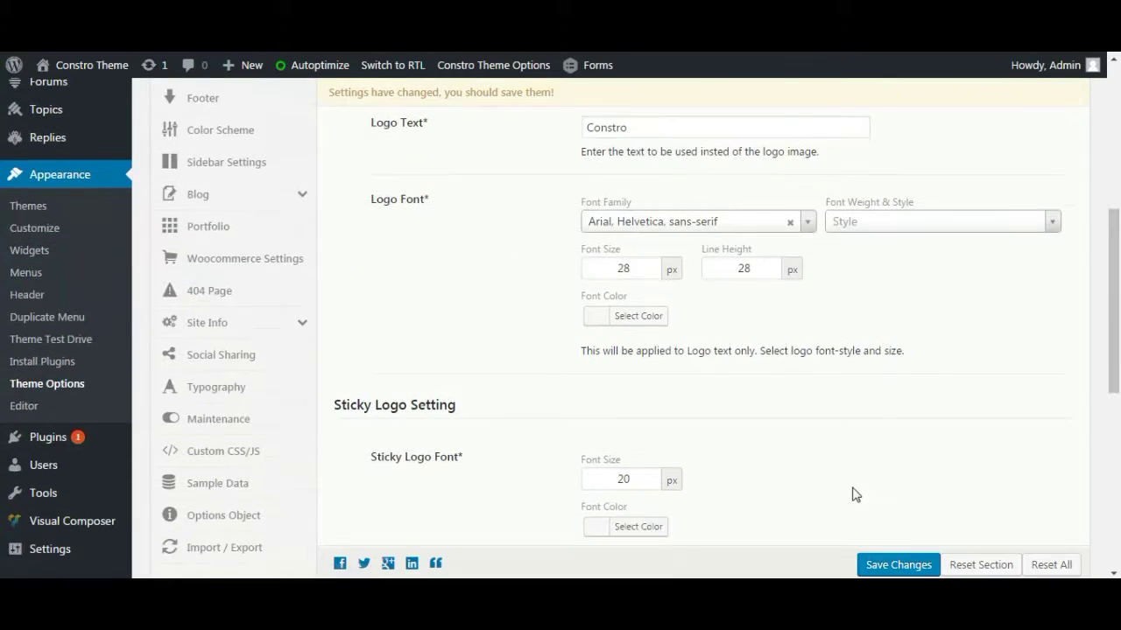
click(618, 317)
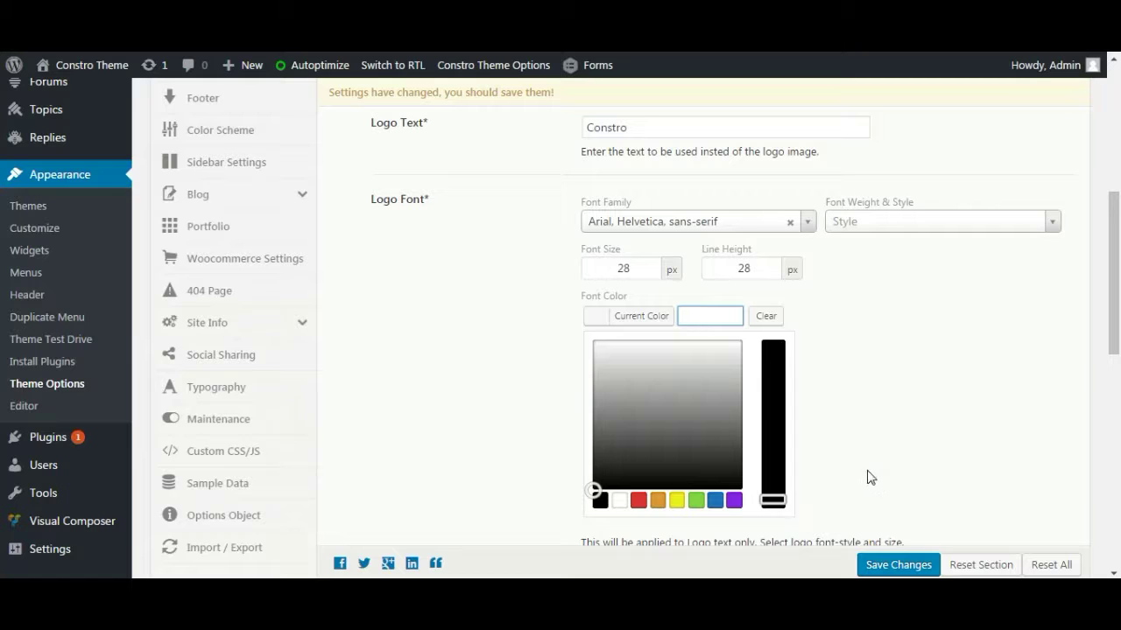
scroll(870, 471, down, 2)
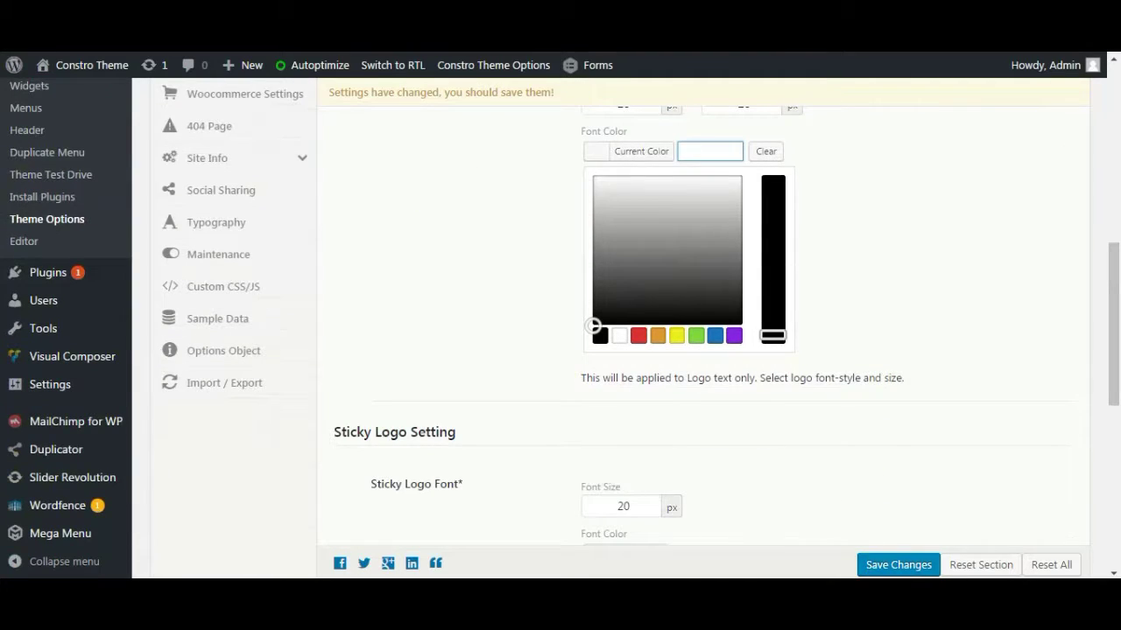
click(914, 564)
scroll(833, 361, up, 2)
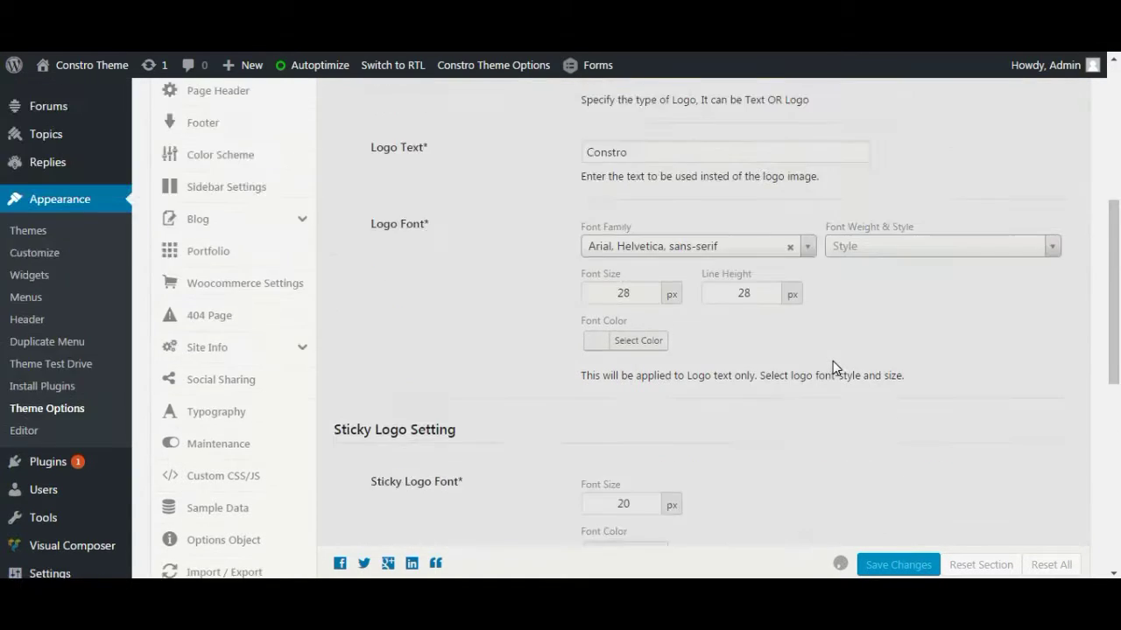
scroll(833, 360, up, 3)
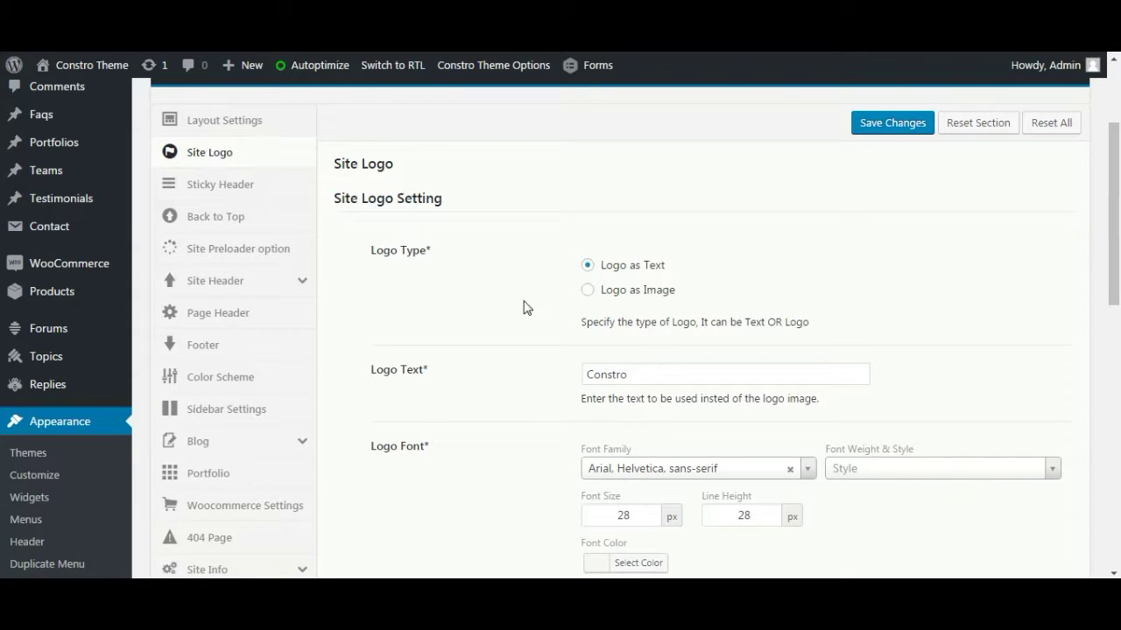
Open the Sticky Header settings and review the sticky header, mobile sticky and color options.
click(233, 199)
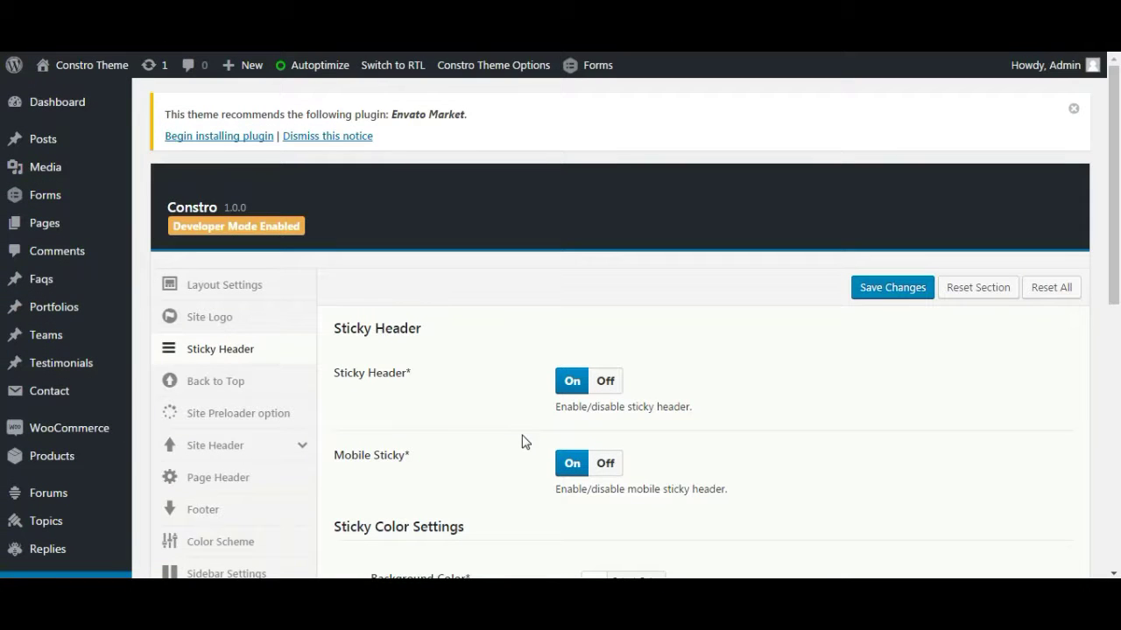
click(524, 440)
scroll(517, 433, down, 2)
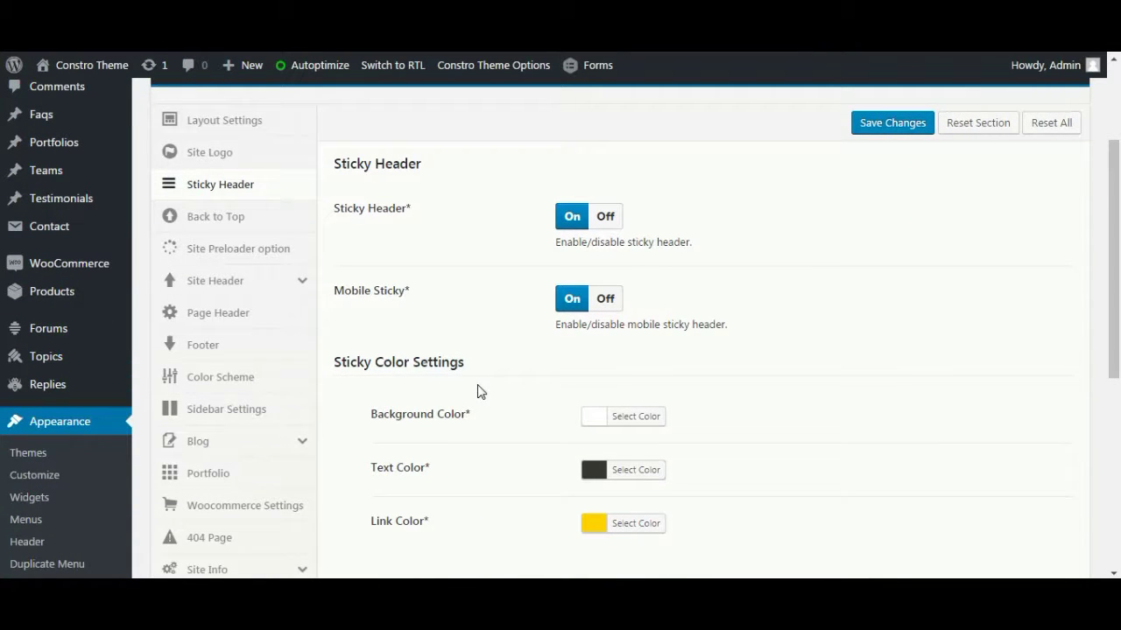
scroll(492, 393, up, 2)
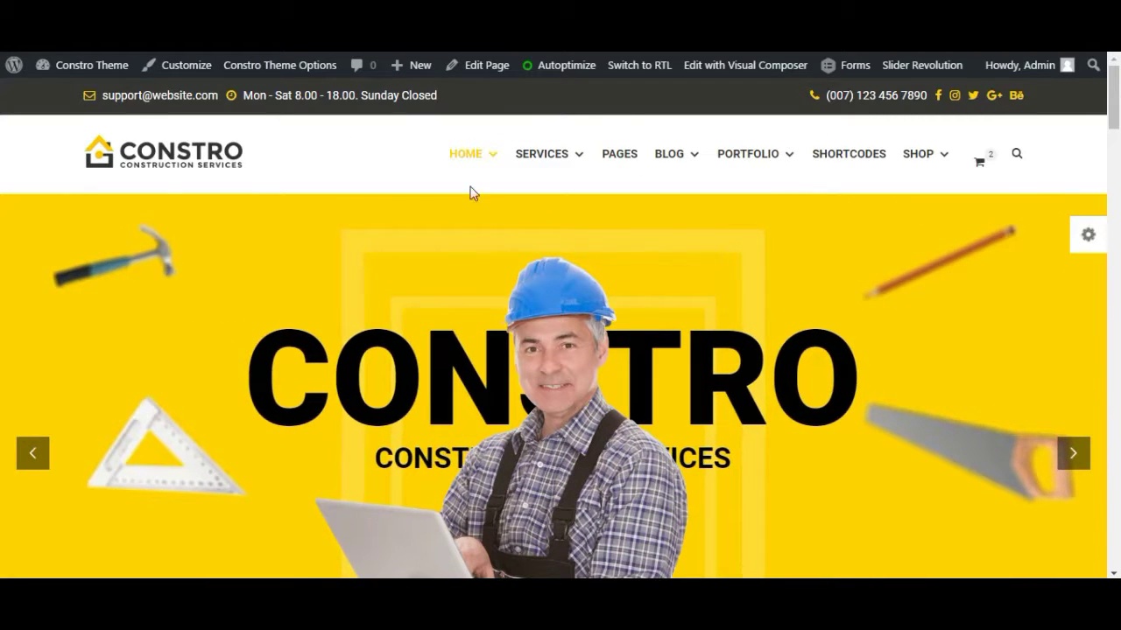
Scroll through the home page to check how the sticky header behaves.
scroll(729, 261, down, 5)
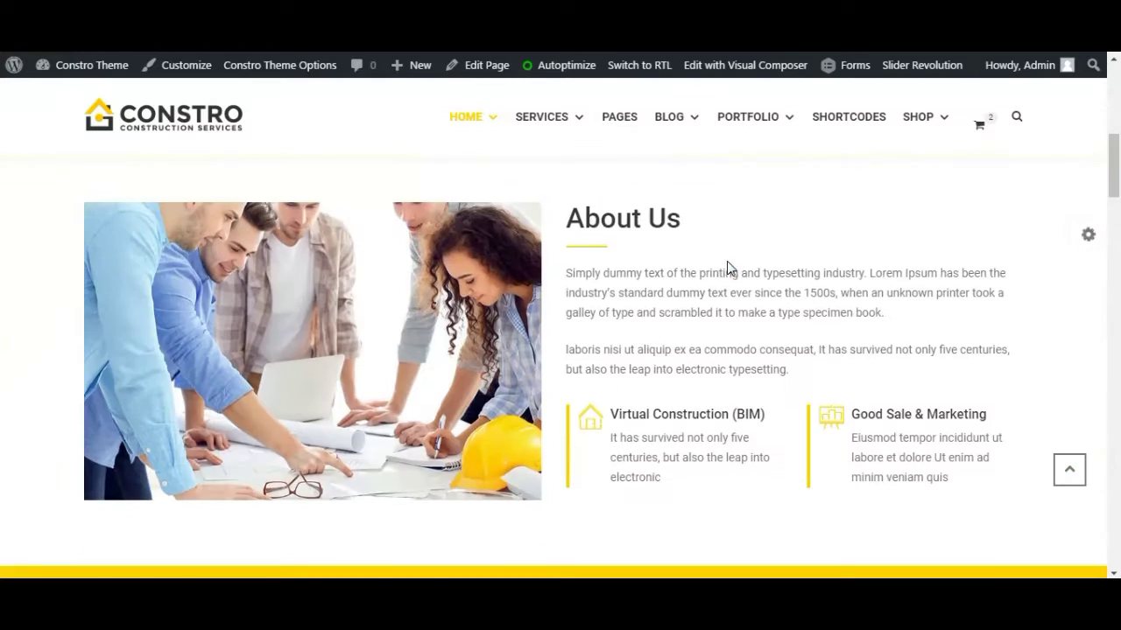
scroll(727, 261, down, 10)
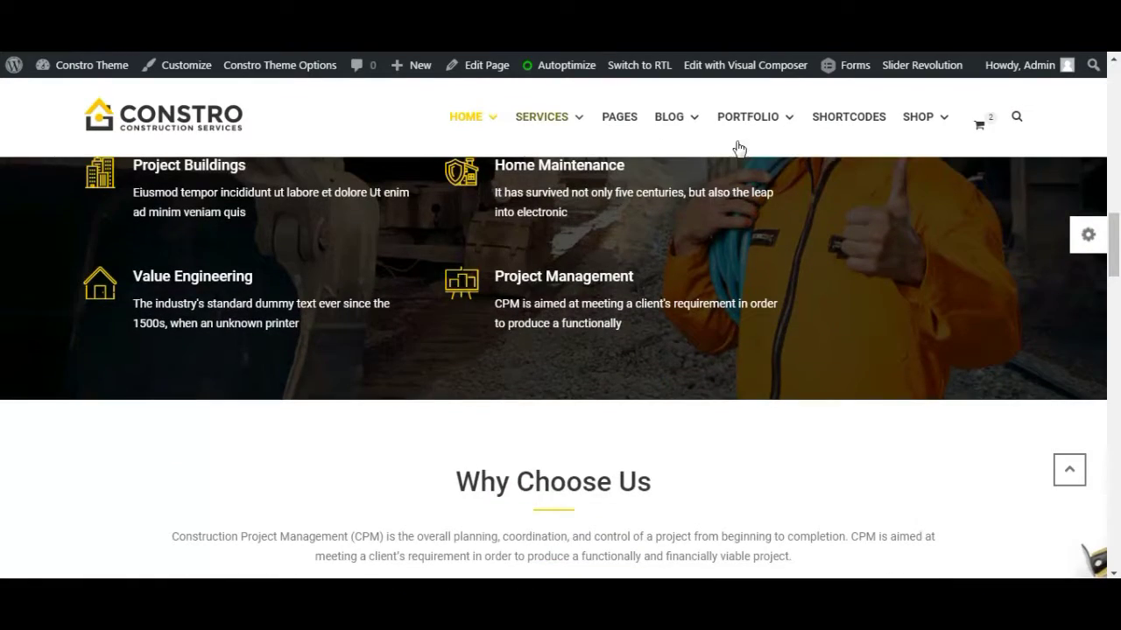
scroll(674, 401, up, 15)
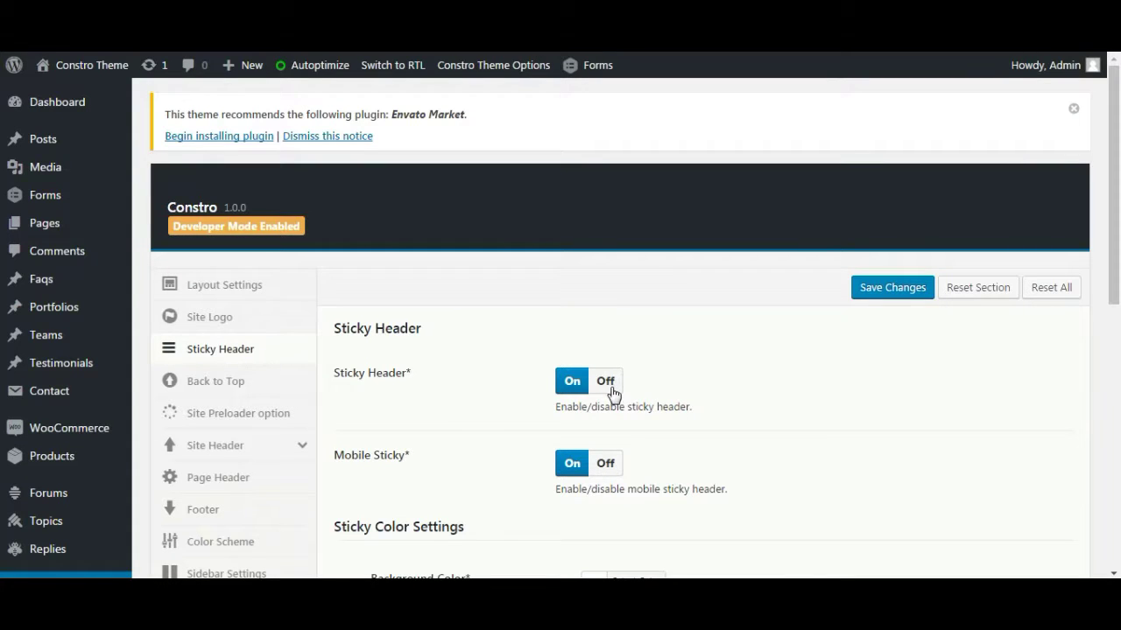
Turn off the desktop Sticky Header option, save the changes, and check the header while scrolling the home page.
click(612, 393)
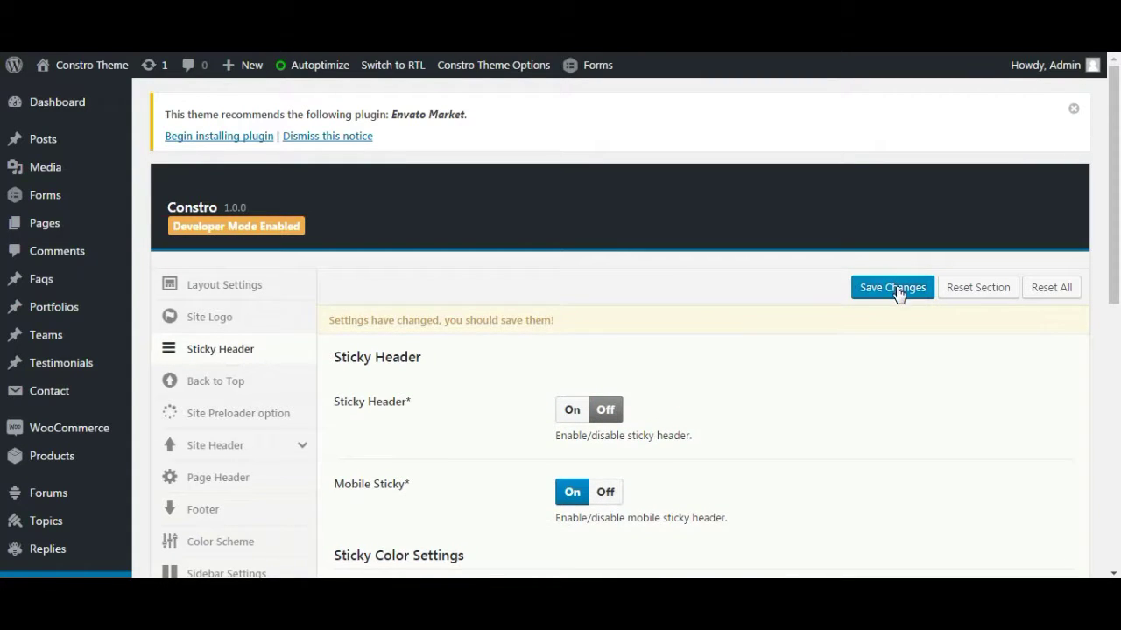
click(895, 289)
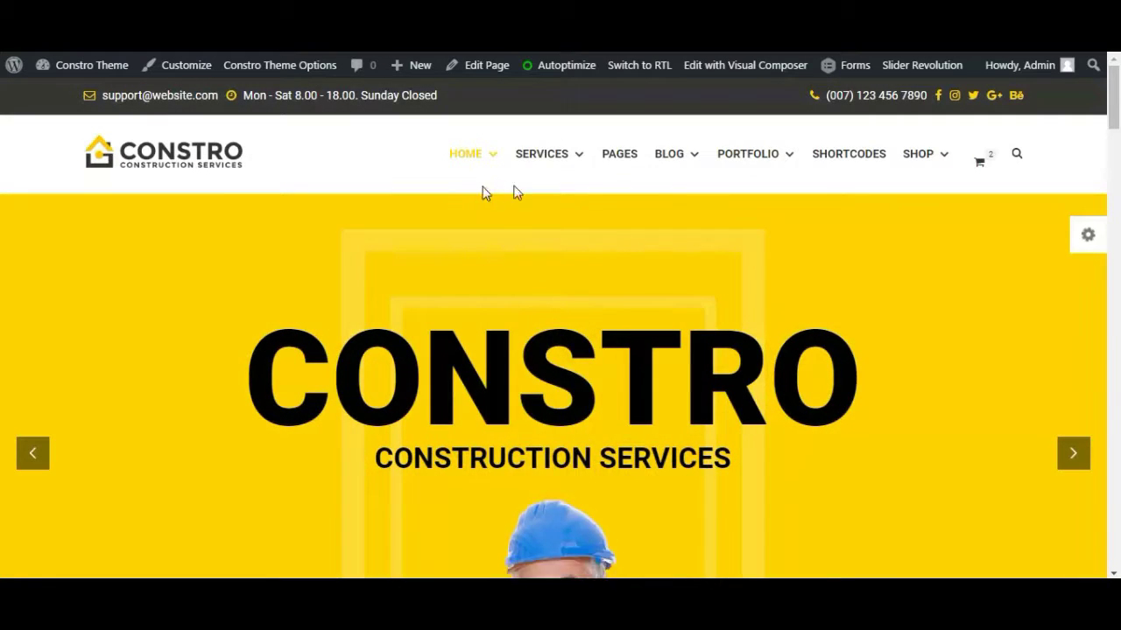
scroll(680, 273, down, 10)
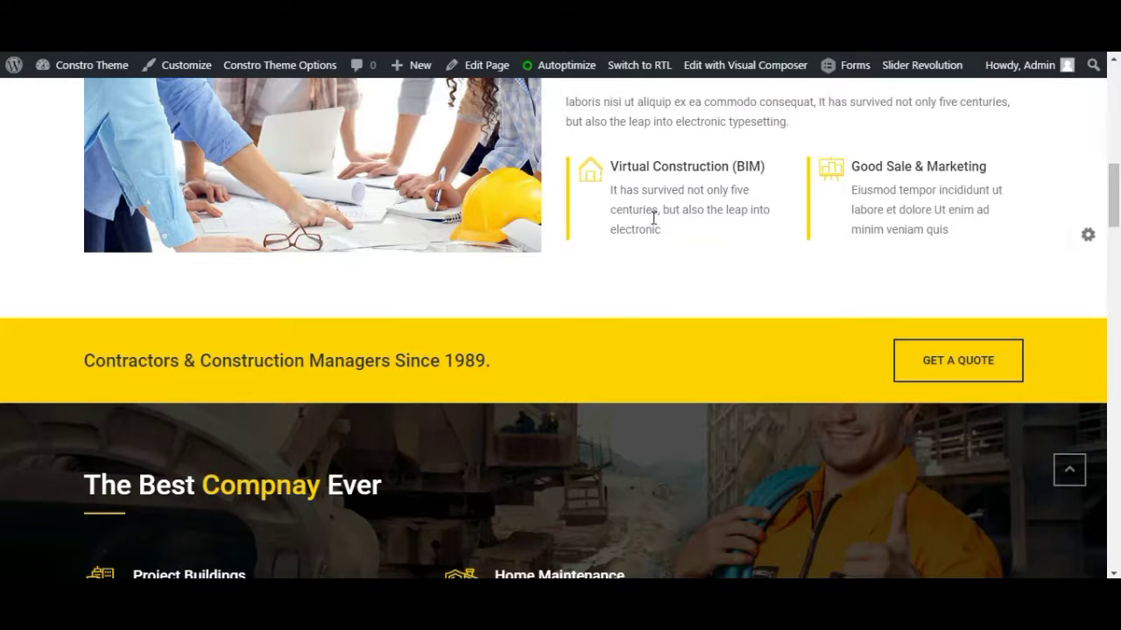
scroll(653, 218, up, 10)
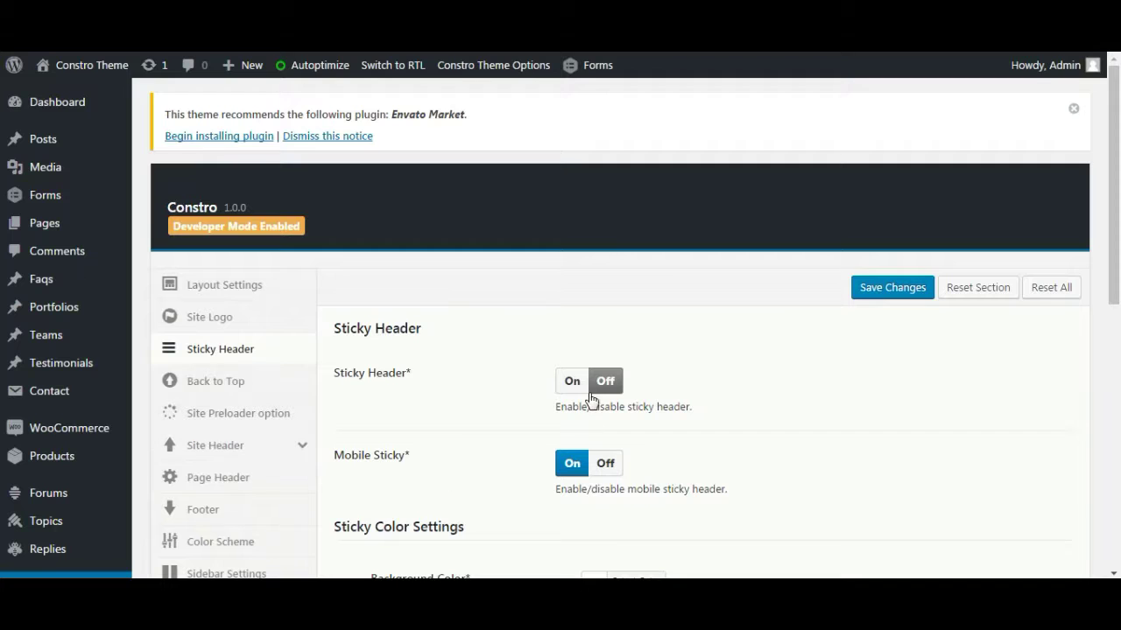
Turn the Sticky Header option back on and look at the sticky background, text and link color choices.
click(572, 382)
scroll(550, 449, down, 3)
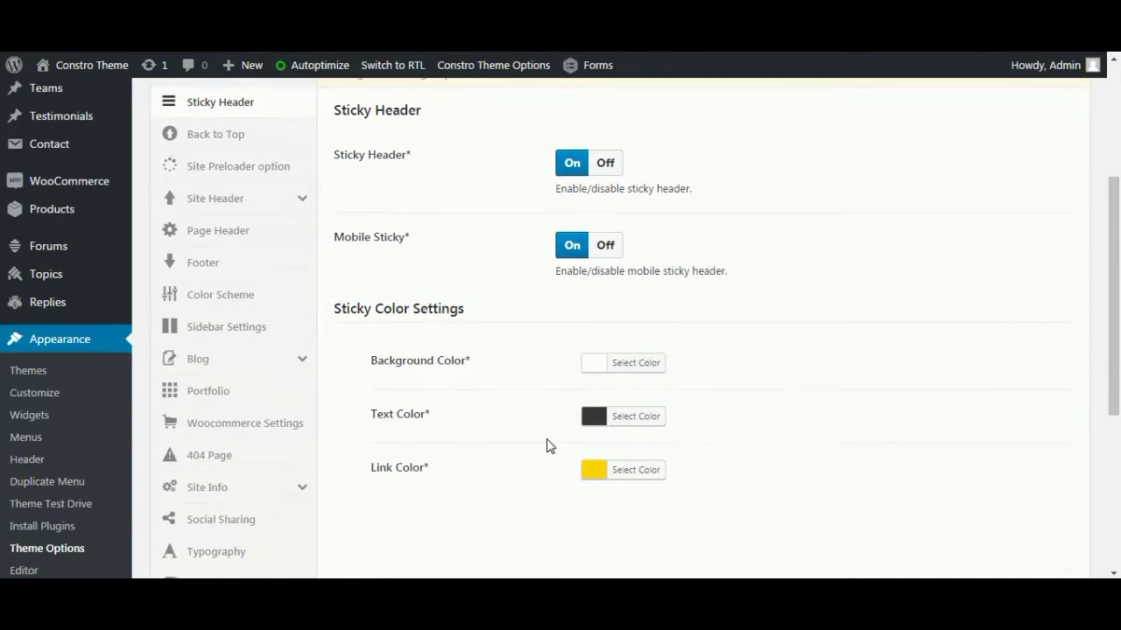
click(638, 366)
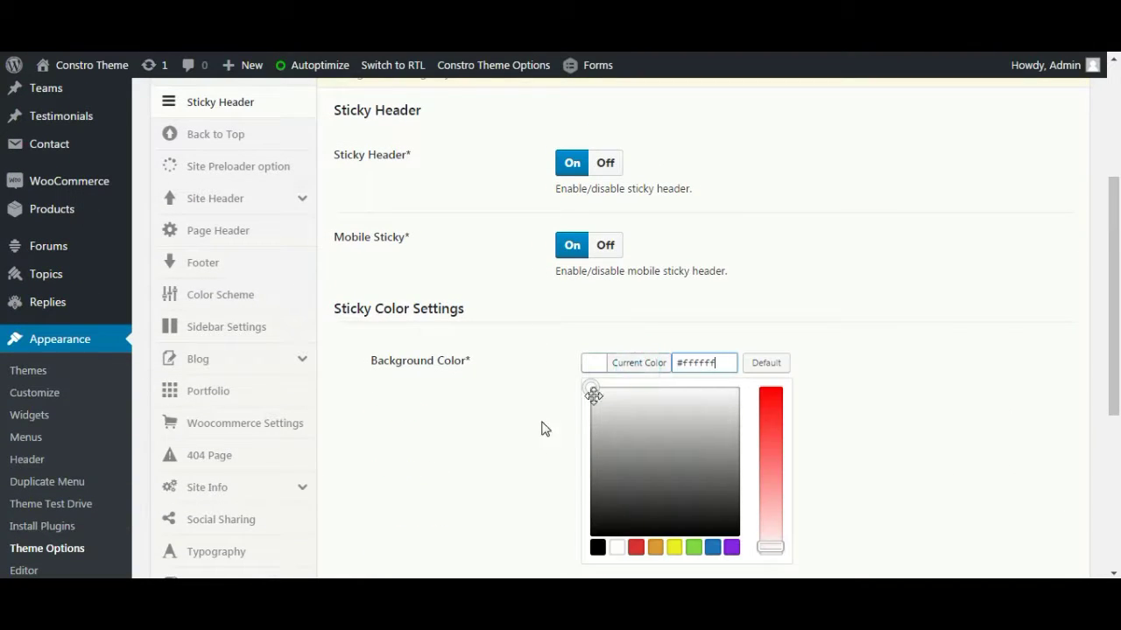
click(516, 434)
click(637, 418)
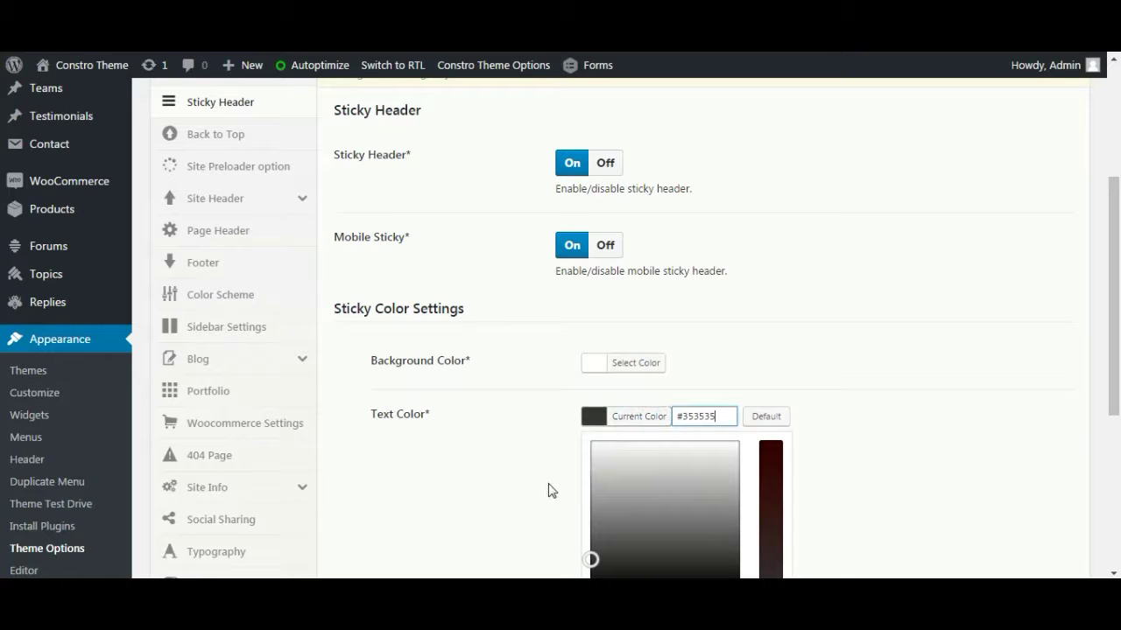
click(538, 491)
click(625, 473)
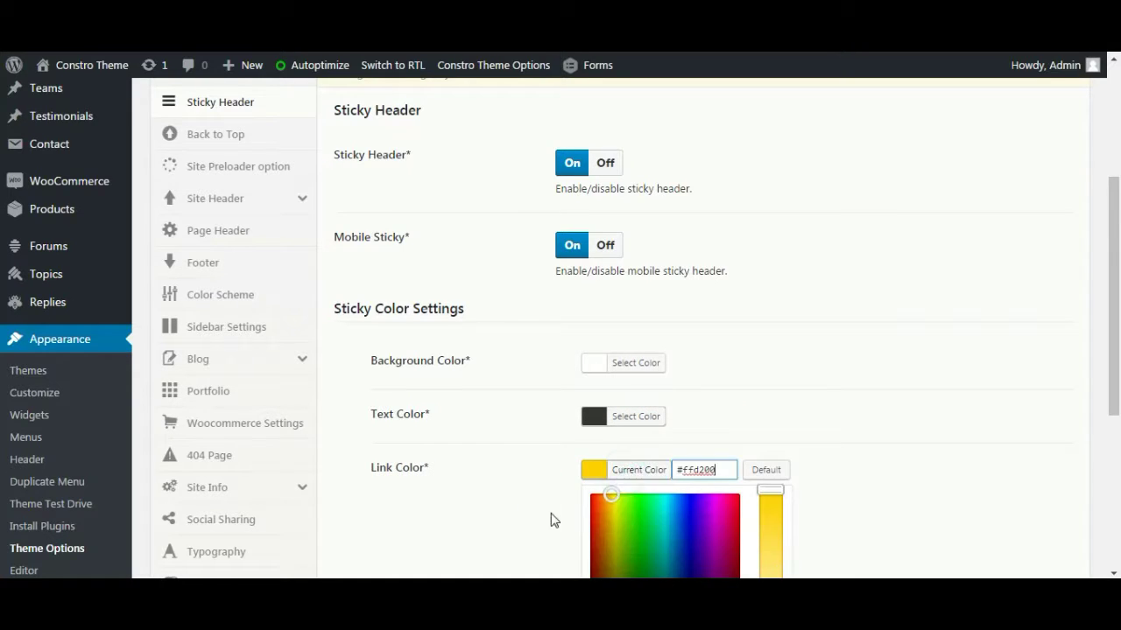
click(495, 525)
scroll(566, 508, down, 3)
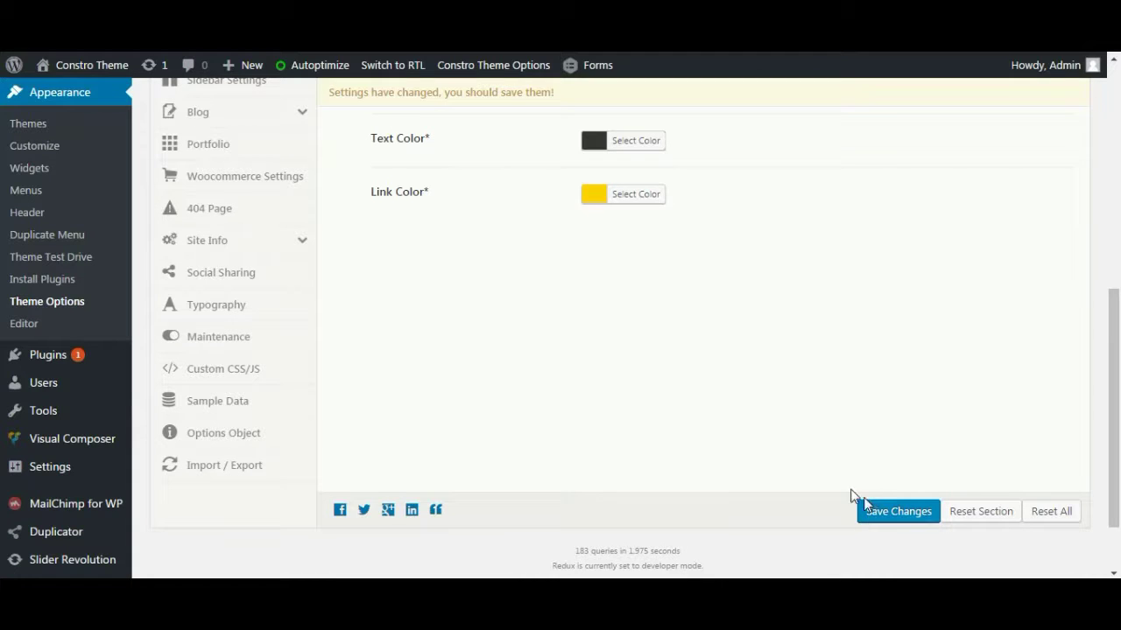
scroll(791, 468, up, 10)
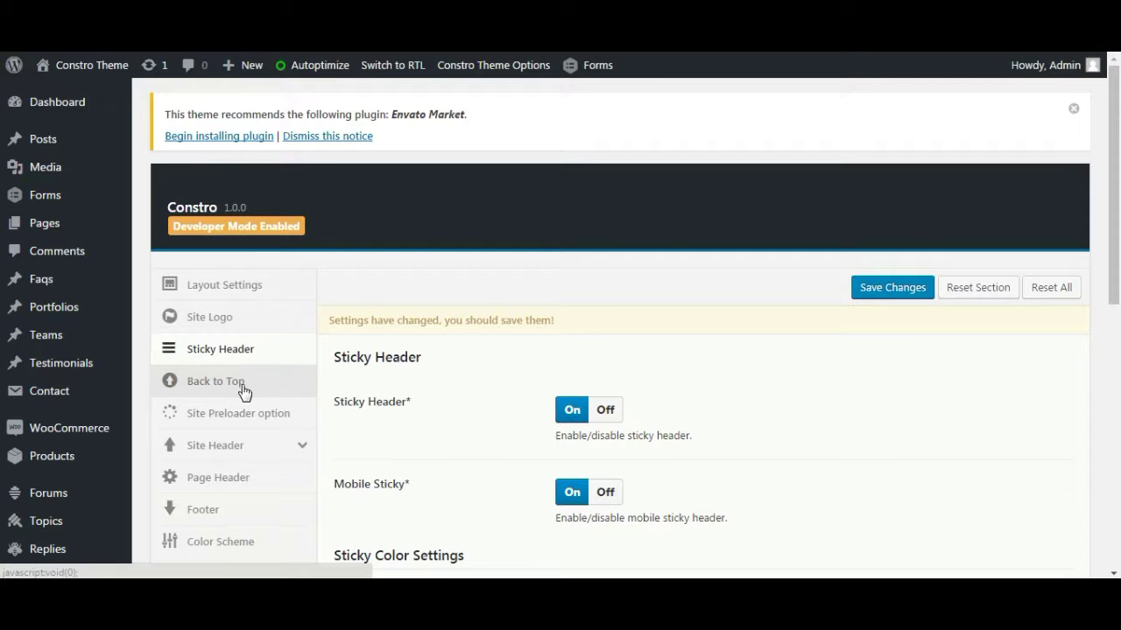
Open the Back to Top settings and try the back to top button on the home page.
click(214, 387)
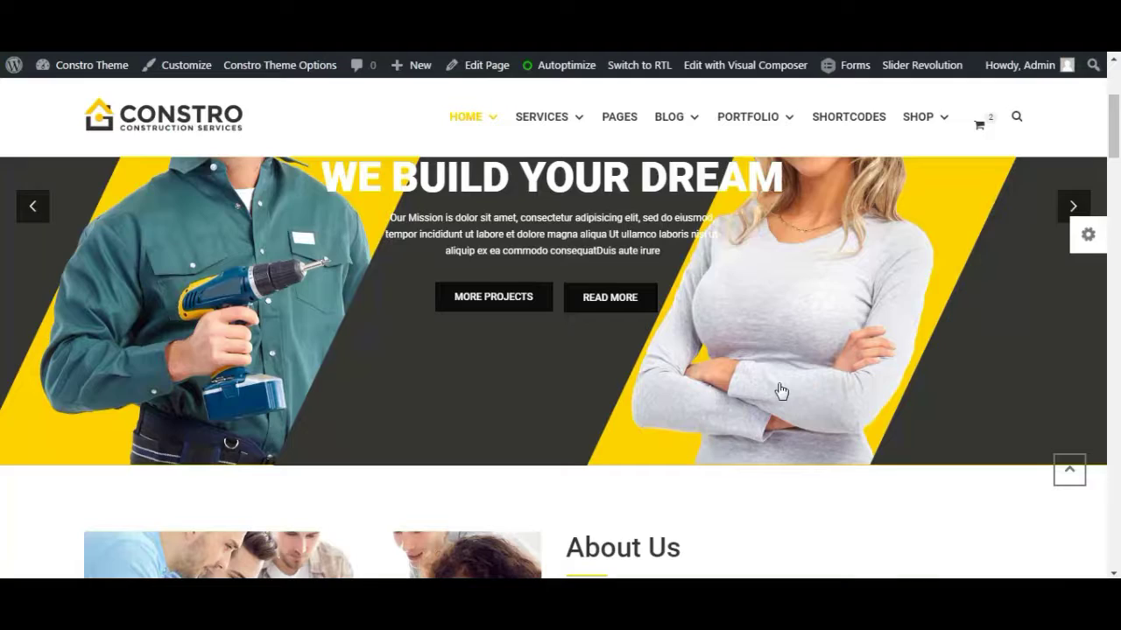
scroll(954, 458, down, 8)
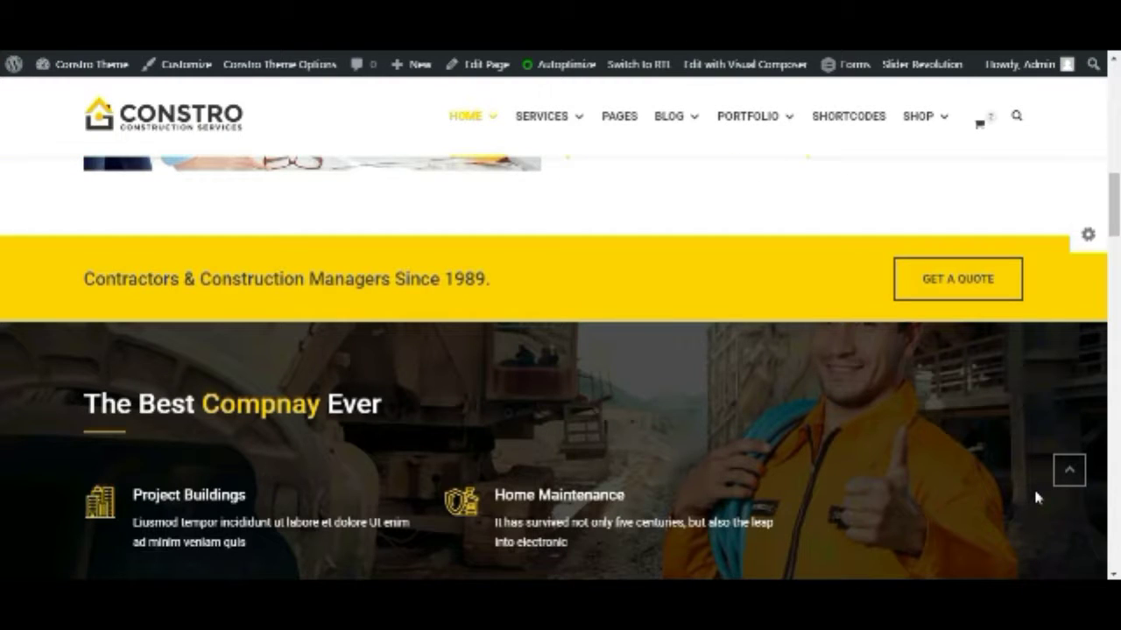
scroll(1041, 490, down, 3)
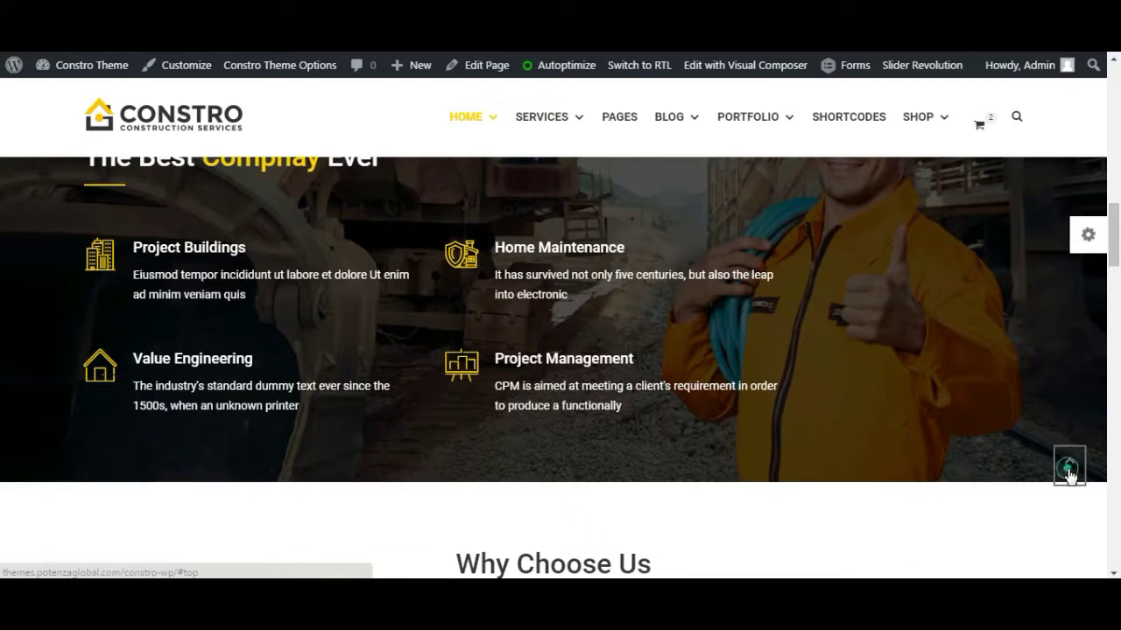
click(1068, 470)
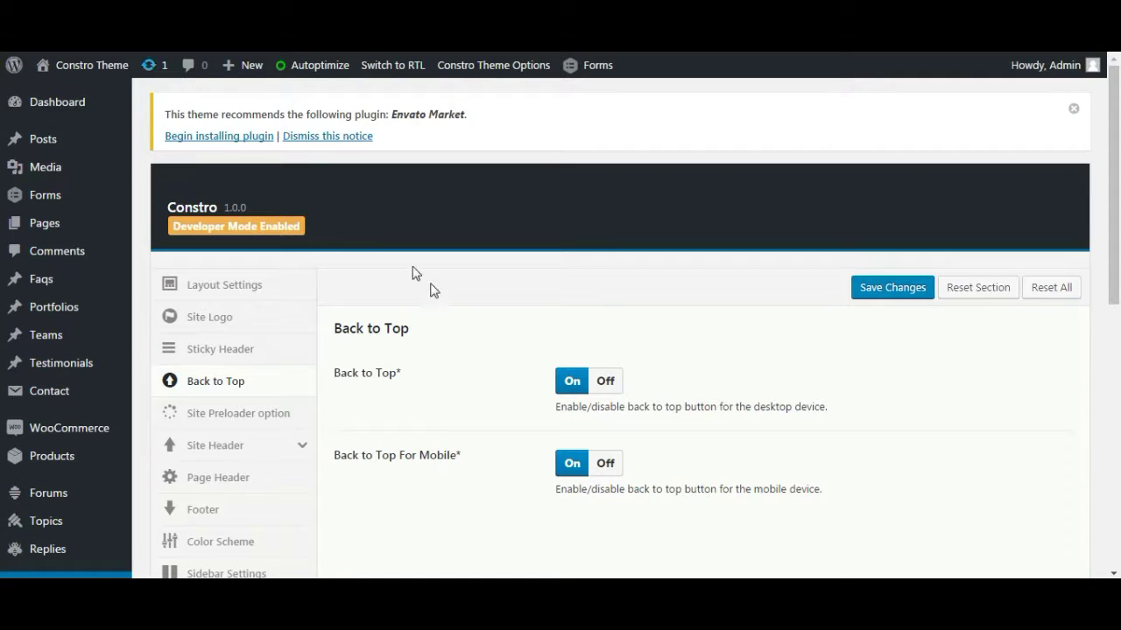
Turn off Back to Top for desktop, save the changes, and check the reloaded home page for the button.
click(606, 382)
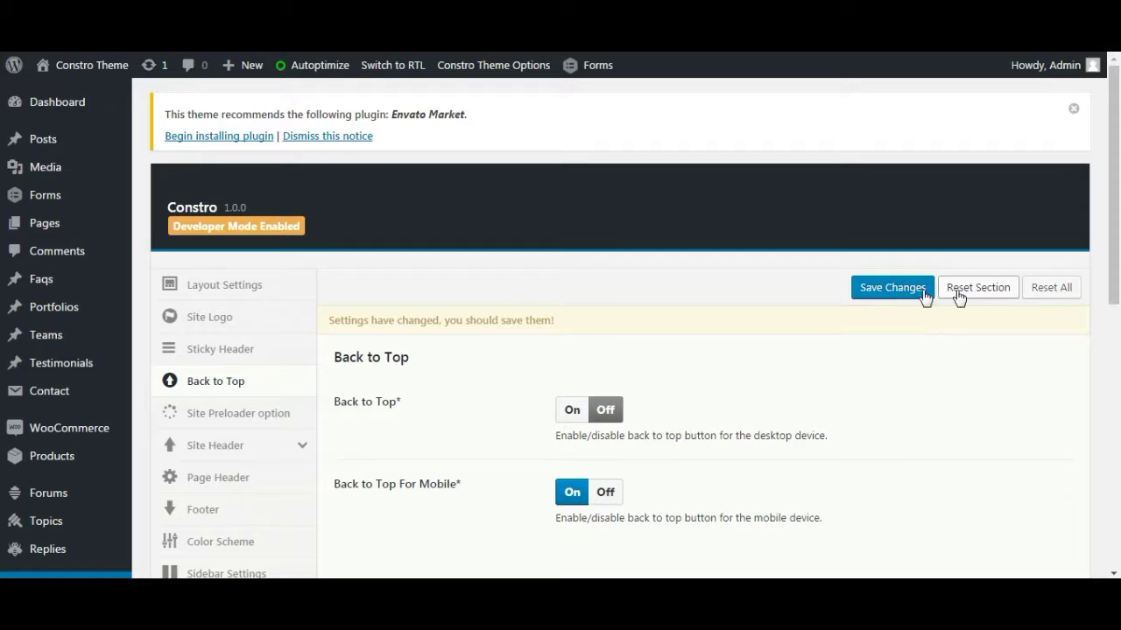
click(893, 289)
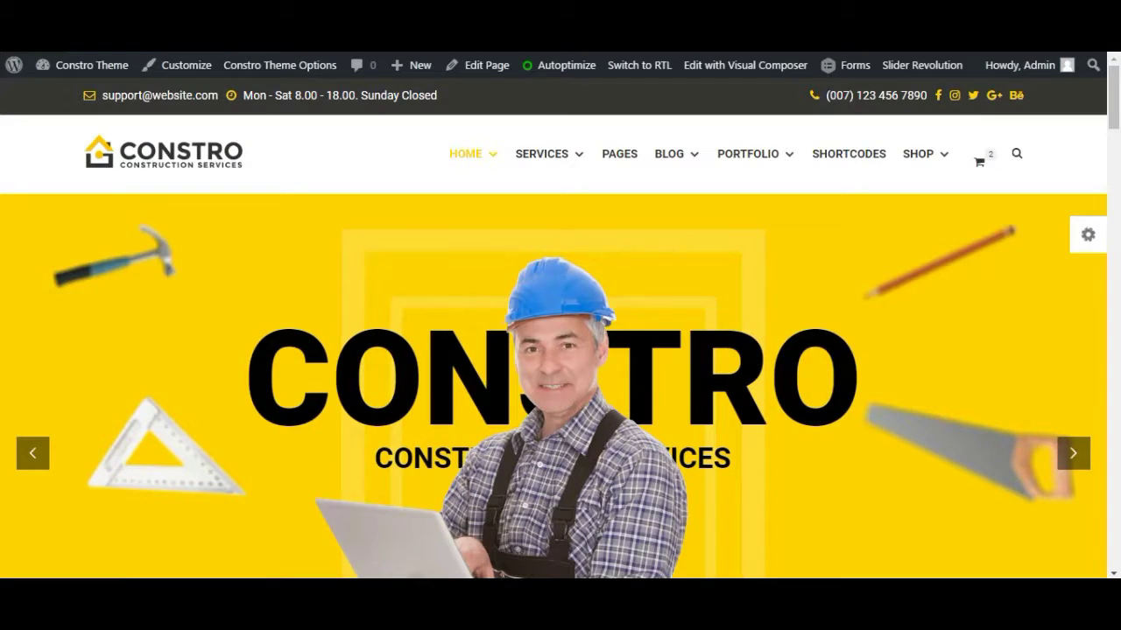
key(F5)
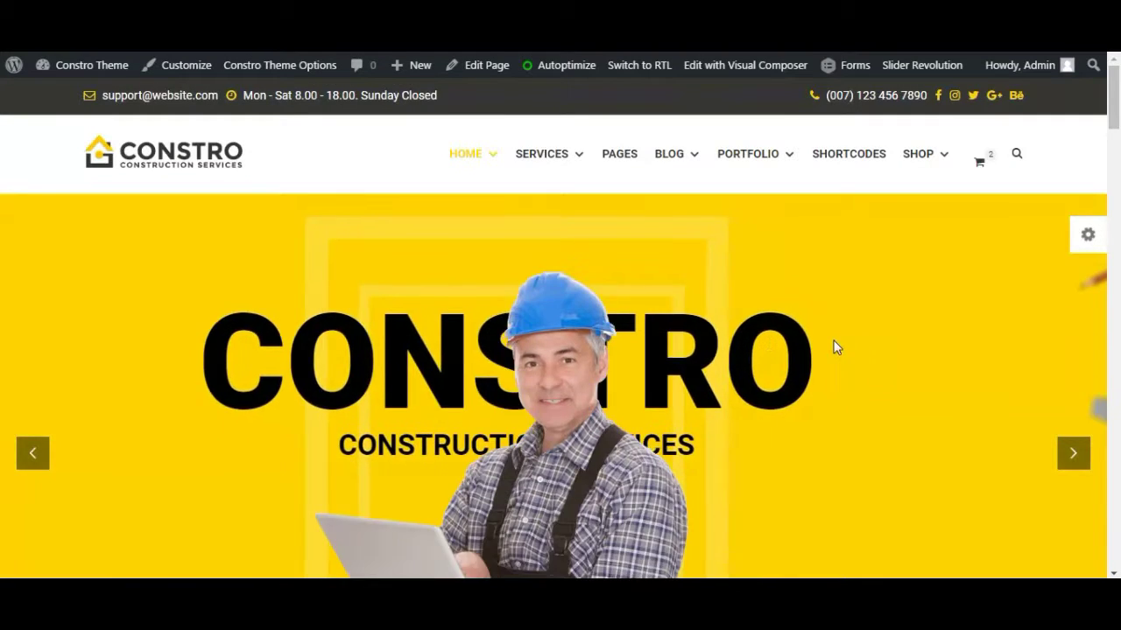
scroll(907, 407, down, 10)
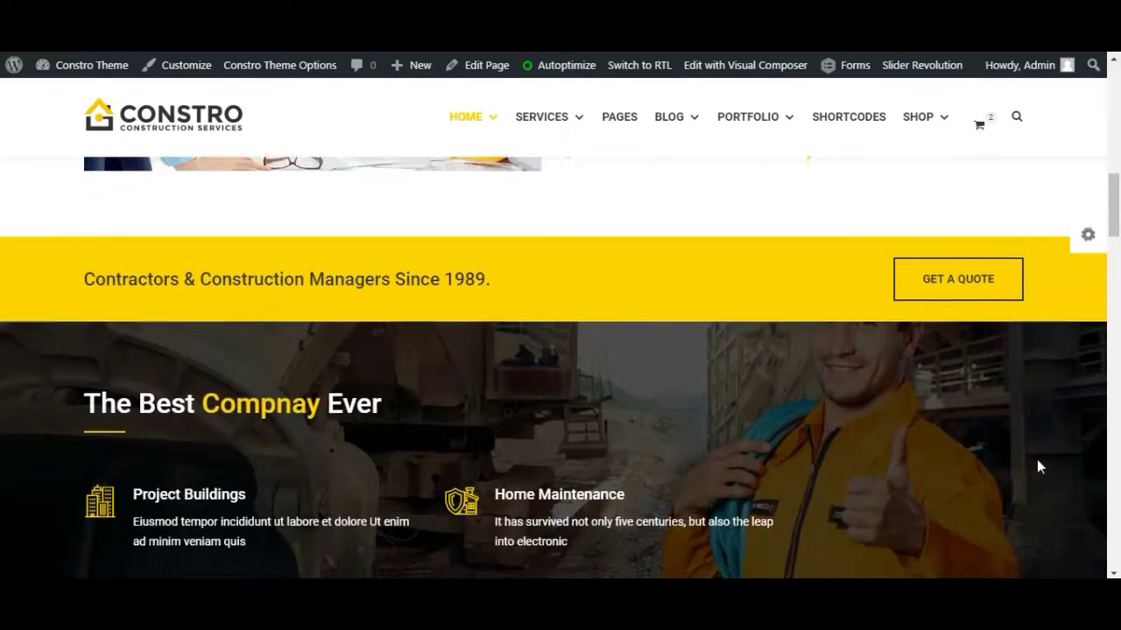
scroll(1078, 412, down, 6)
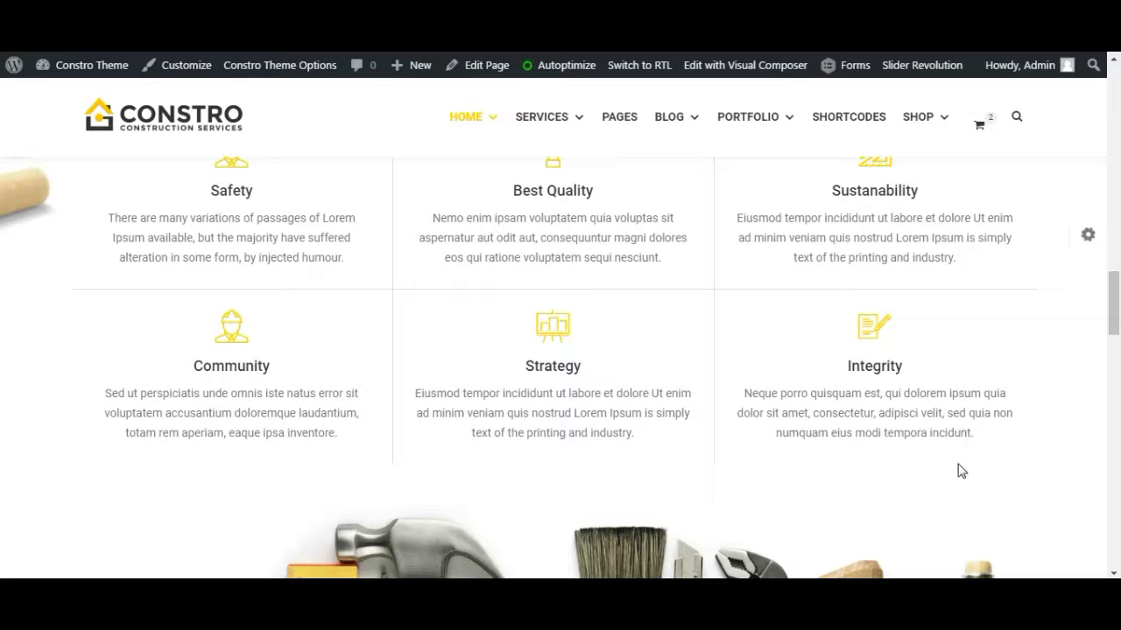
scroll(470, 341, up, 4)
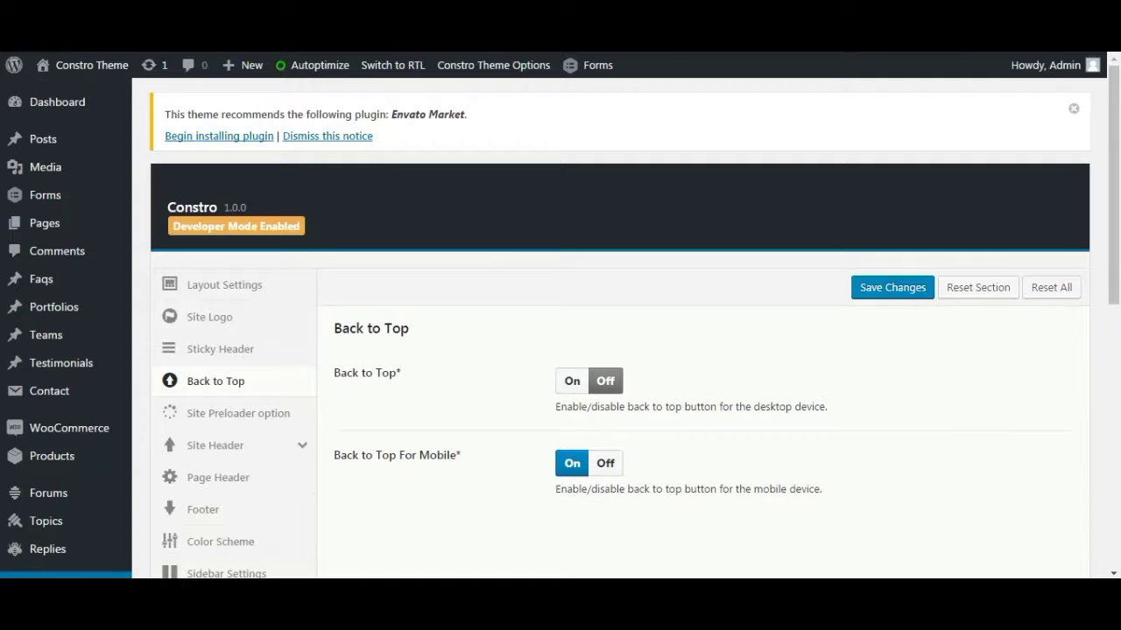
Open the Site Preloader option settings and review the preloader type and image.
click(251, 415)
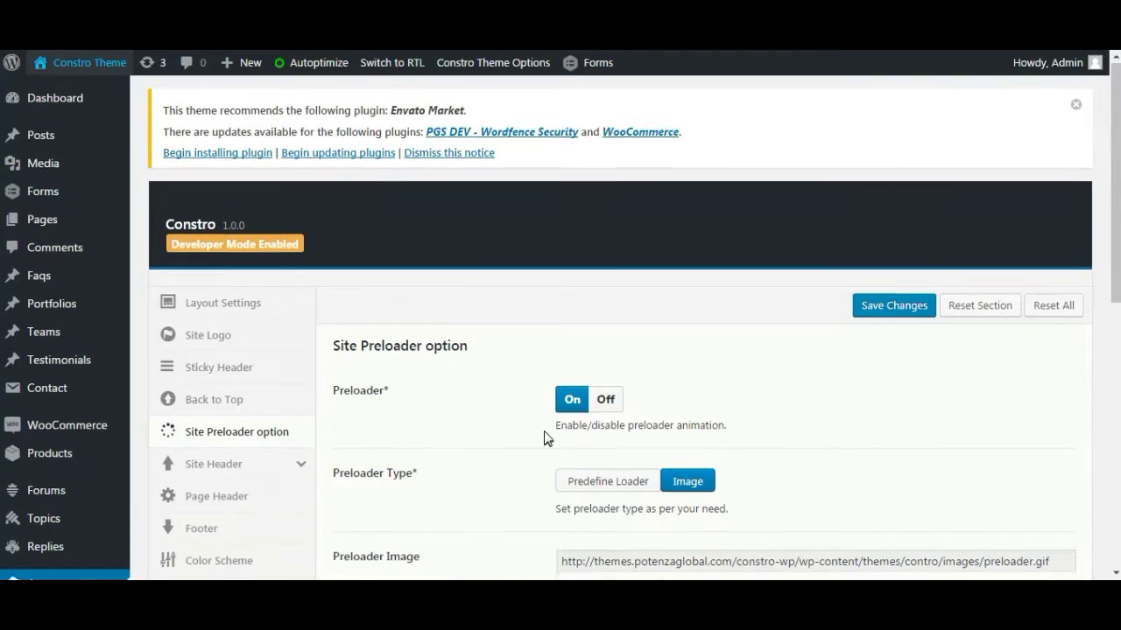
scroll(545, 440, down, 2)
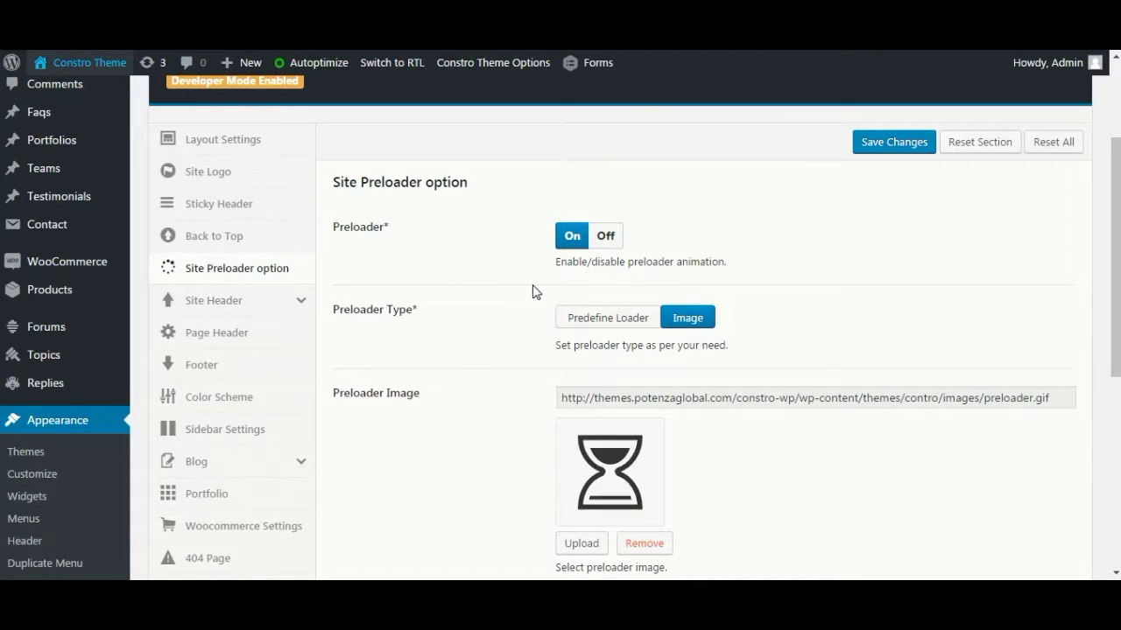
Turn the preloader off, save the changes, and reload the home page to check how it loads.
click(606, 237)
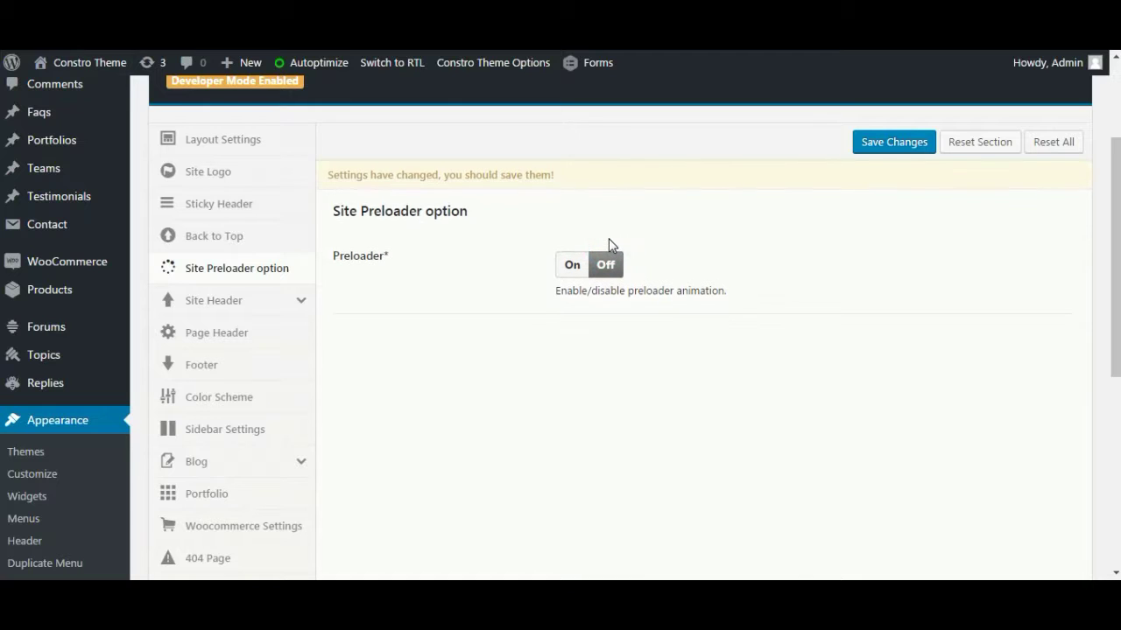
click(875, 144)
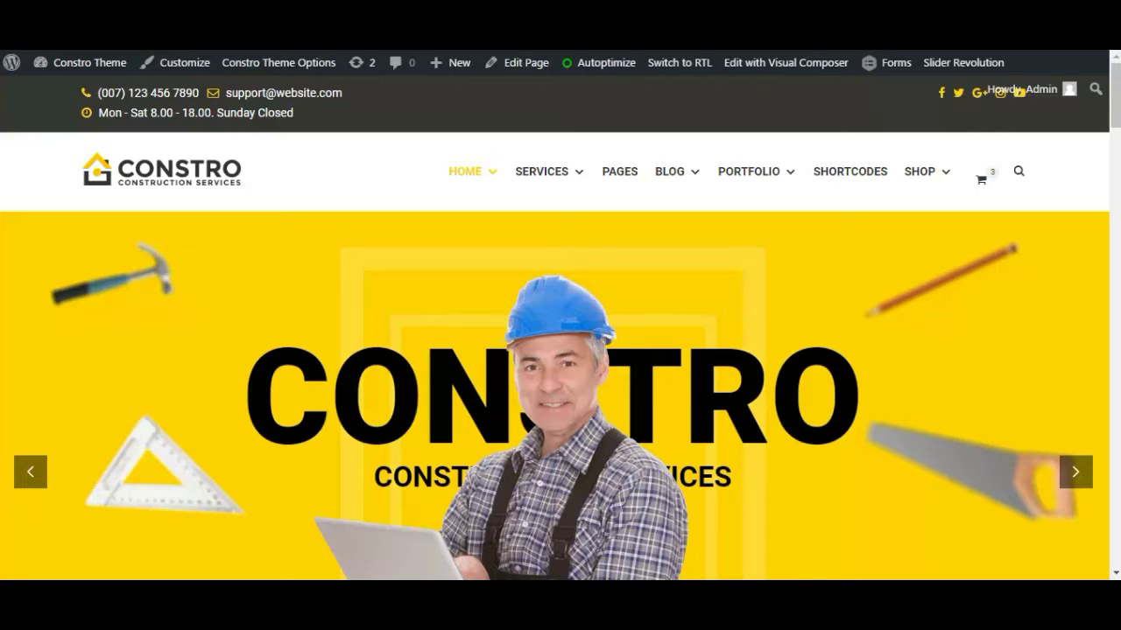
key(F5)
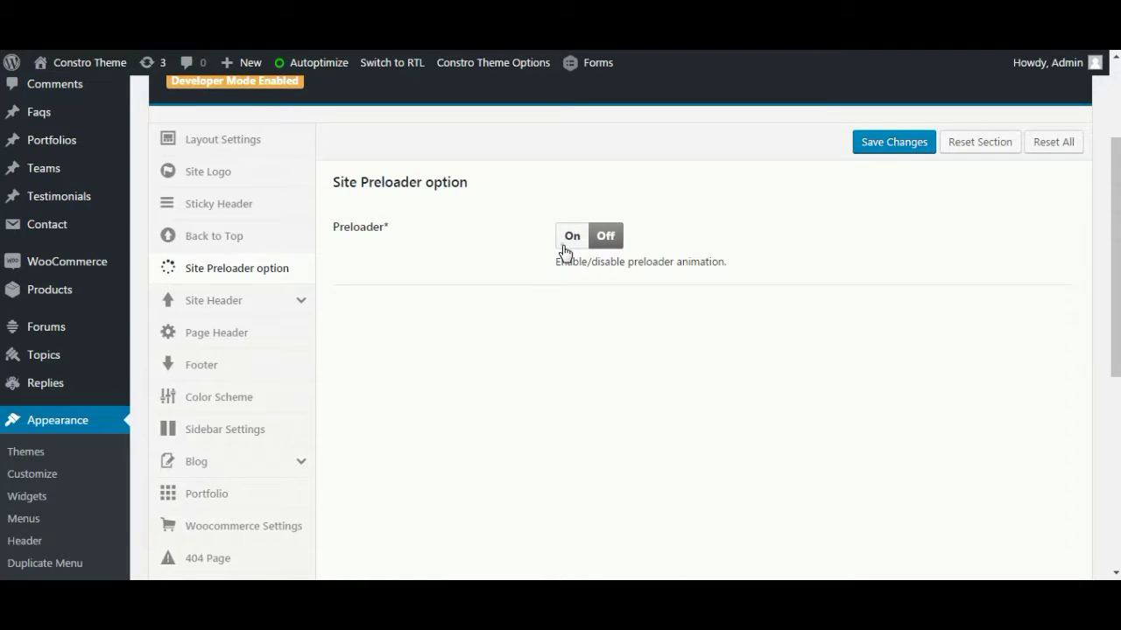
Turn the preloader on with the Image type, save the changes, and reload the home page to check it.
click(565, 250)
scroll(671, 412, down, 1)
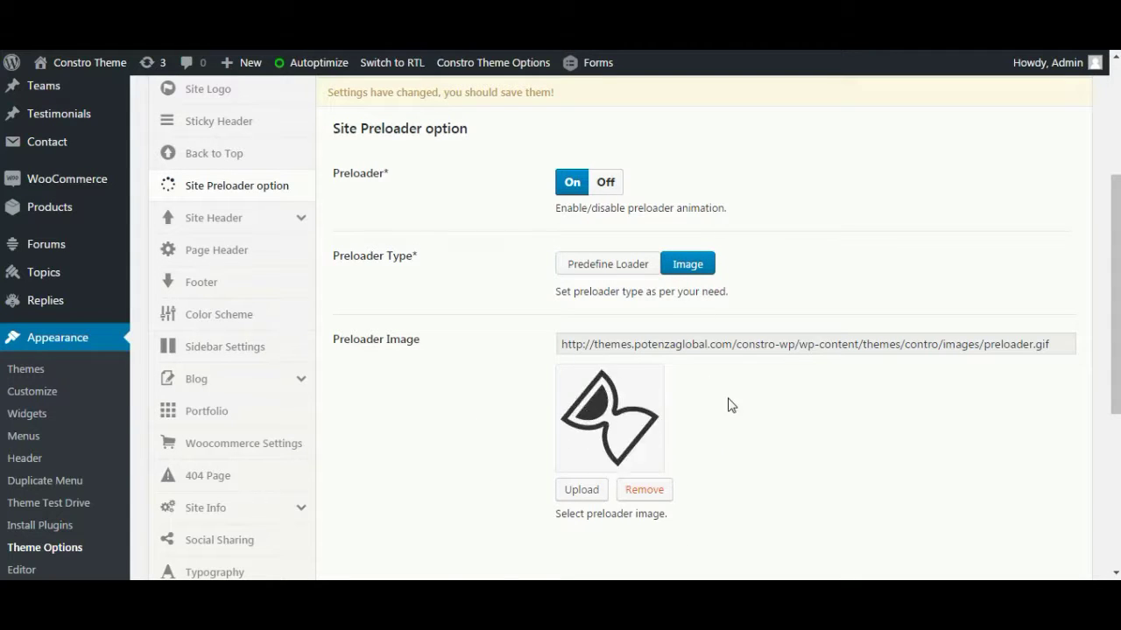
scroll(834, 478, up, 2)
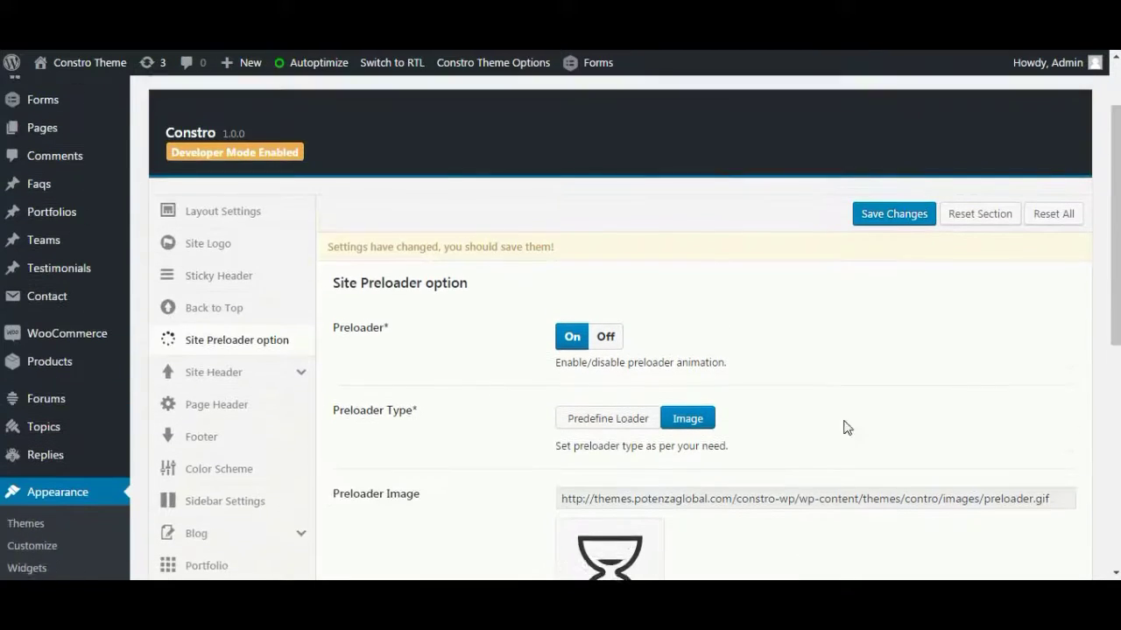
click(896, 231)
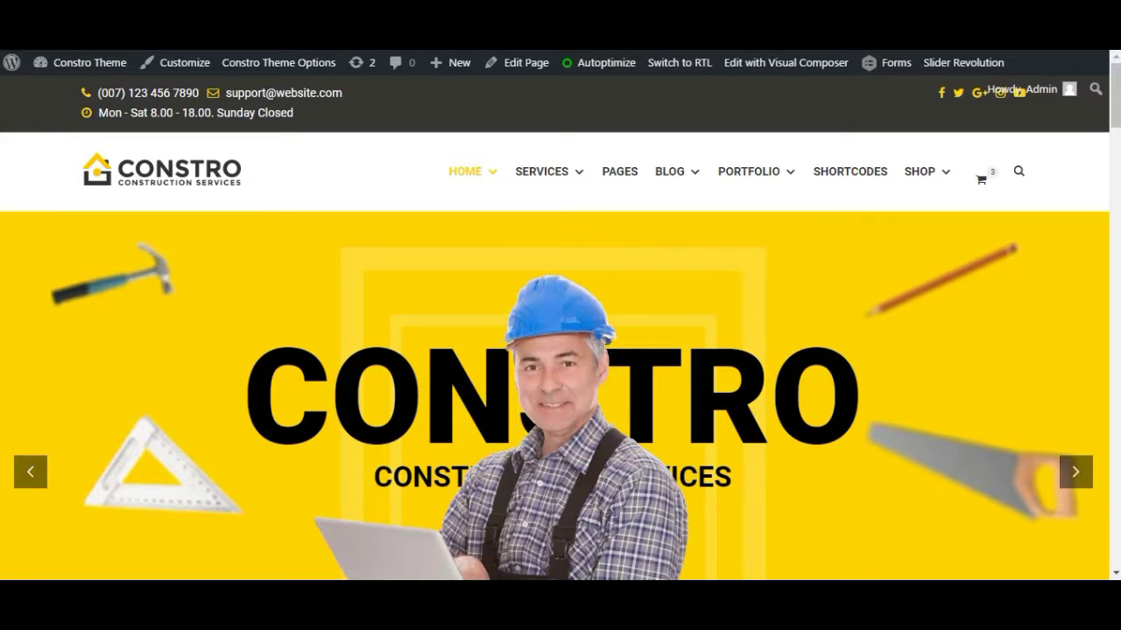
key(F5)
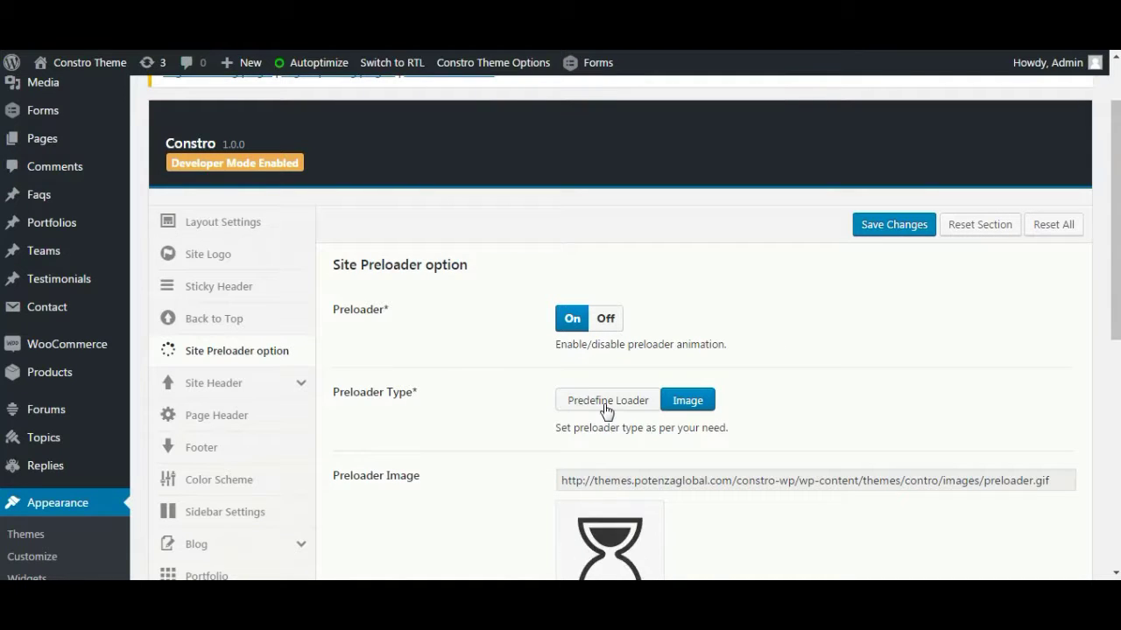
Set the preloader type to Predefine Loader with loader4, save the changes, and check how the home page loads.
click(606, 402)
scroll(609, 405, down, 2)
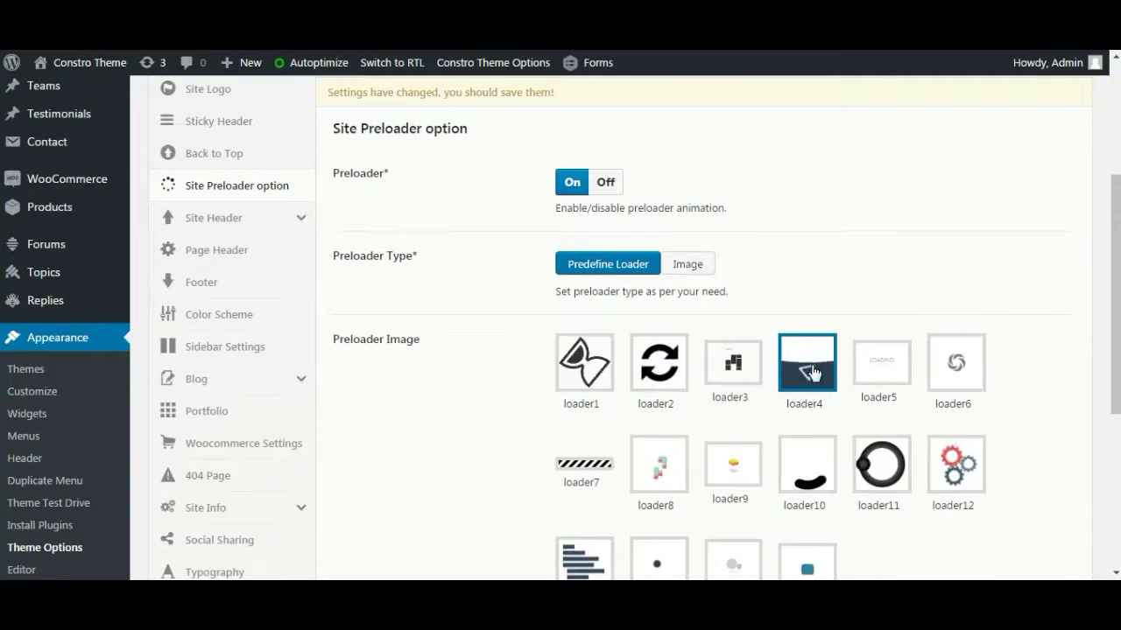
scroll(815, 375, down, 1)
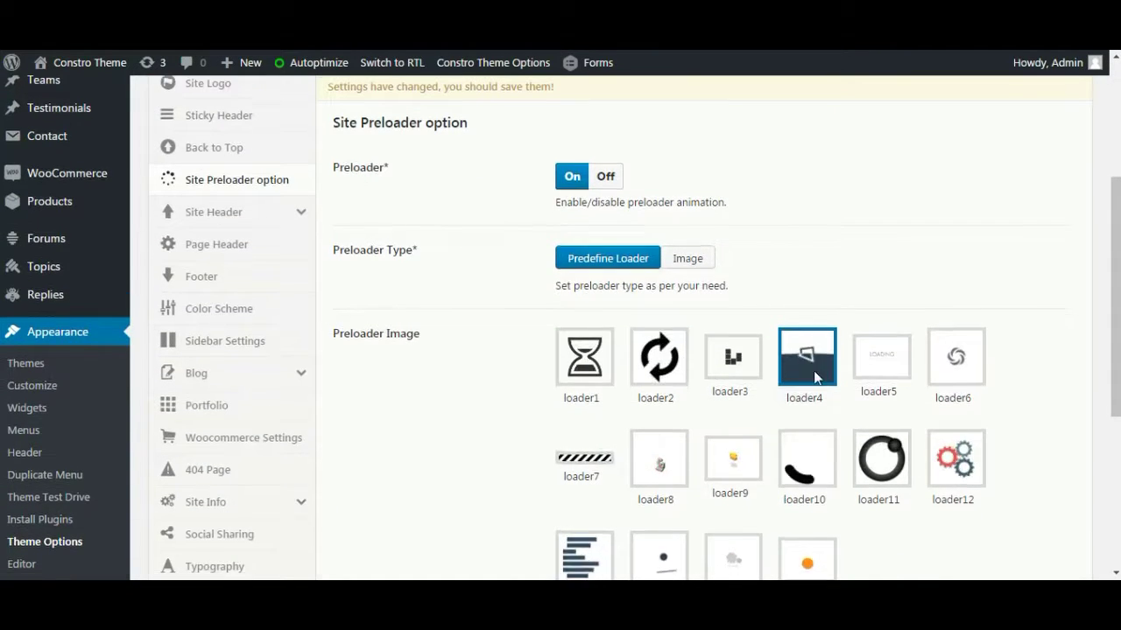
scroll(814, 376, down, 3)
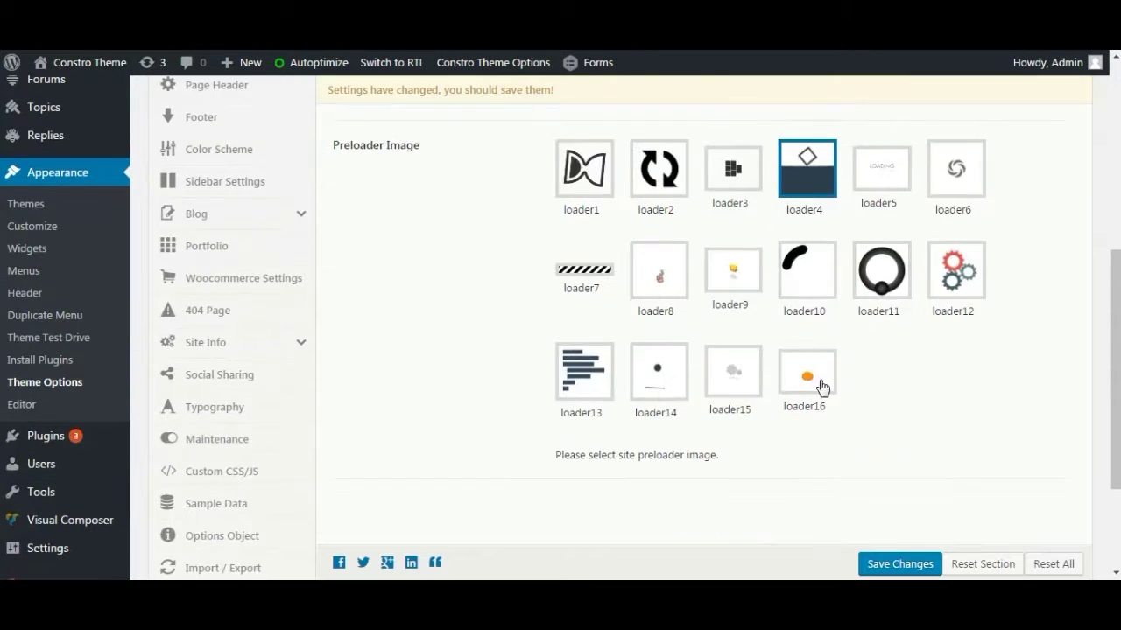
click(896, 564)
scroll(618, 209, up, 2)
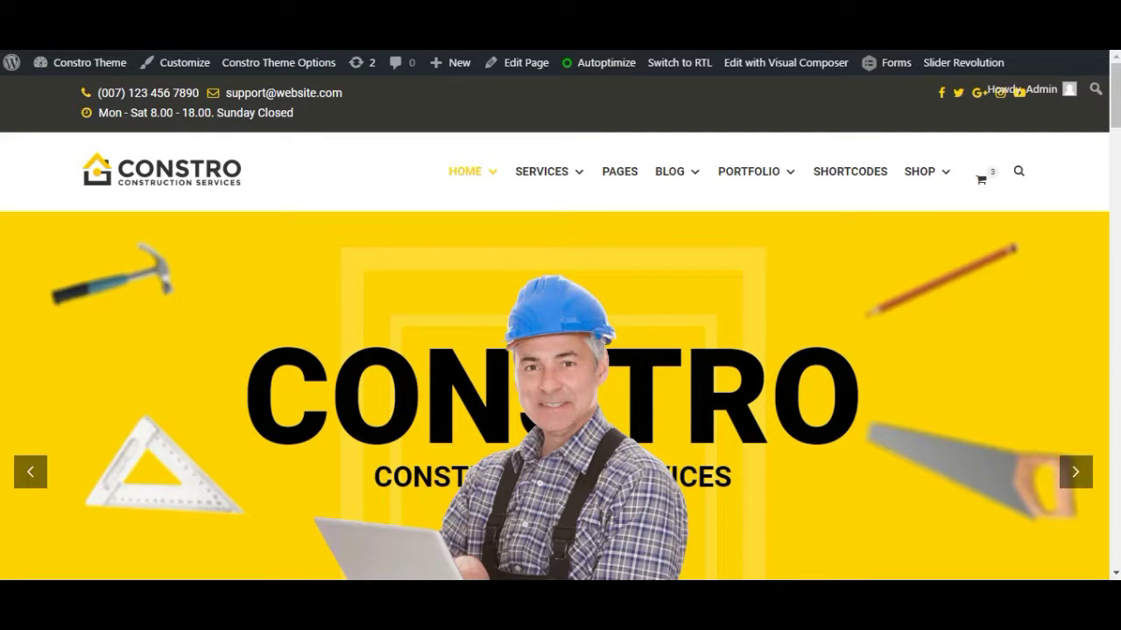
click(530, 353)
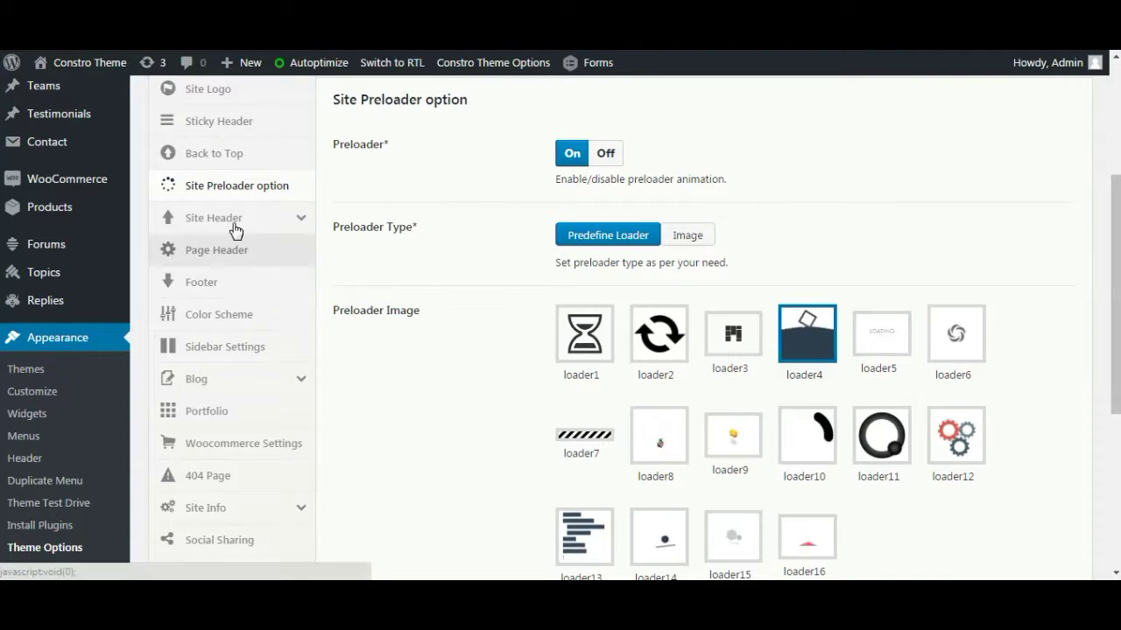
In the Site Header settings, set Color Settings to Custom for Style 1 and review the topbar and header color options.
click(235, 221)
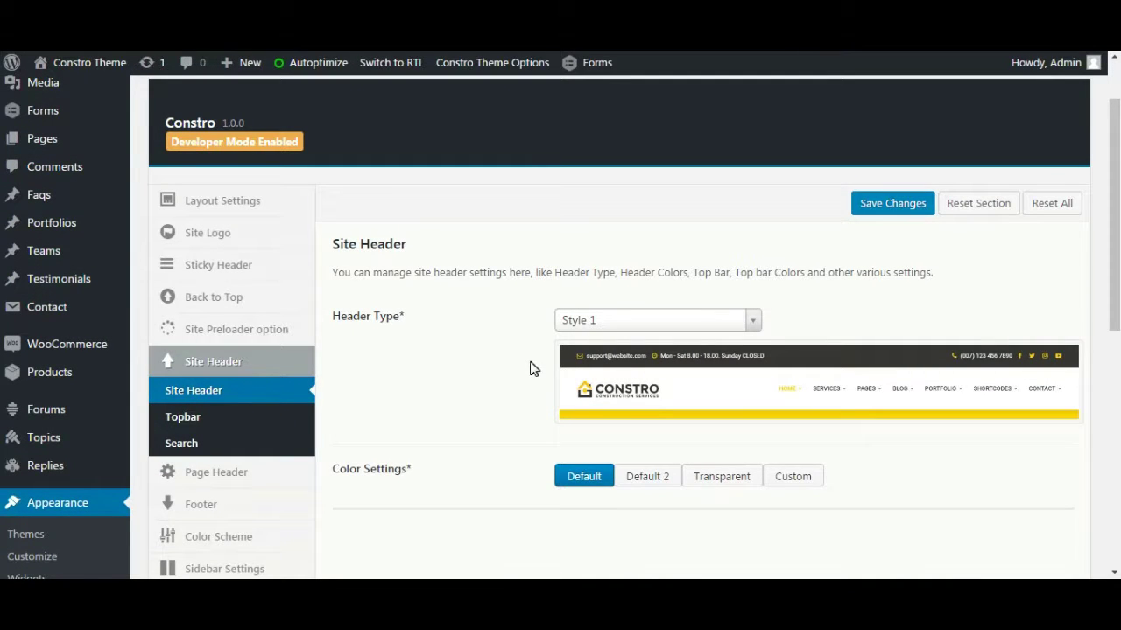
scroll(529, 368, down, 1)
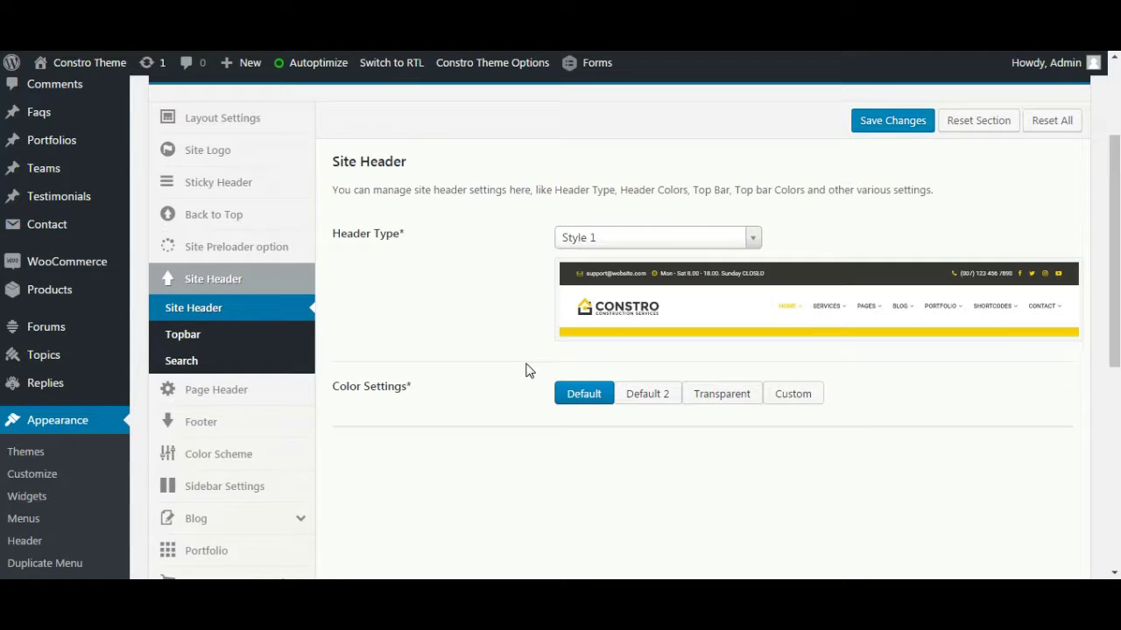
click(793, 396)
scroll(517, 460, down, 1)
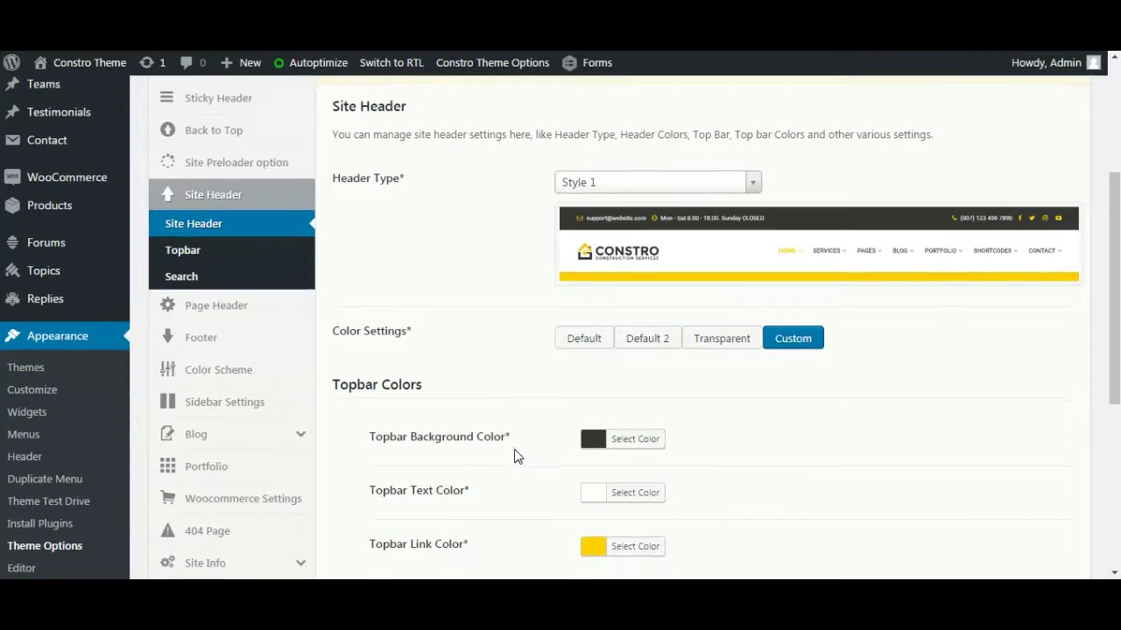
scroll(518, 456, down, 3)
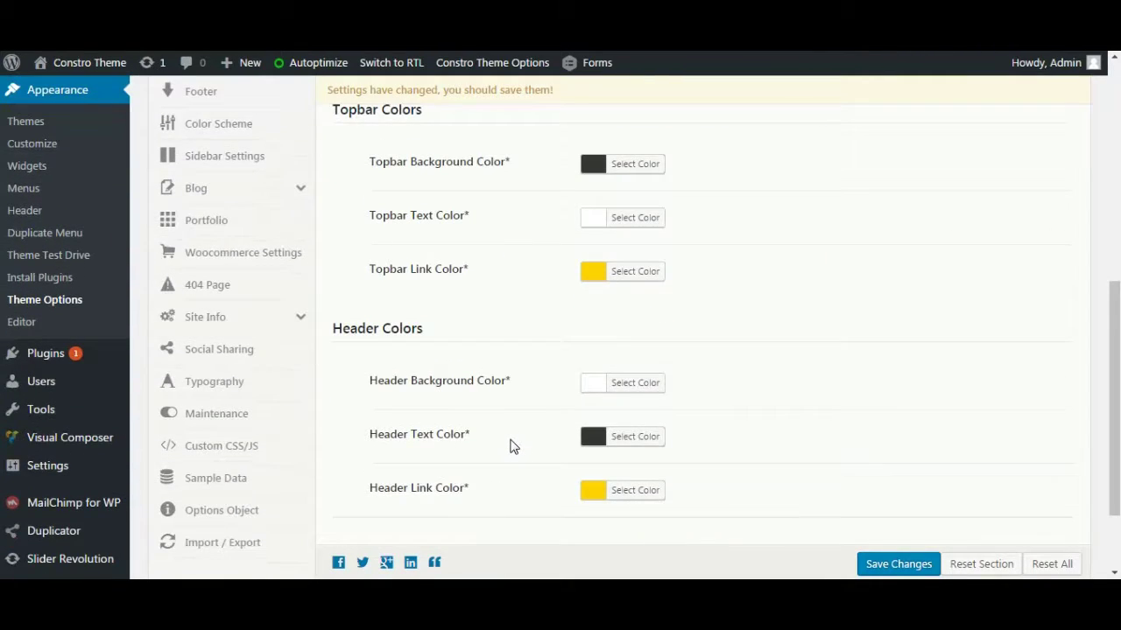
scroll(513, 447, up, 4)
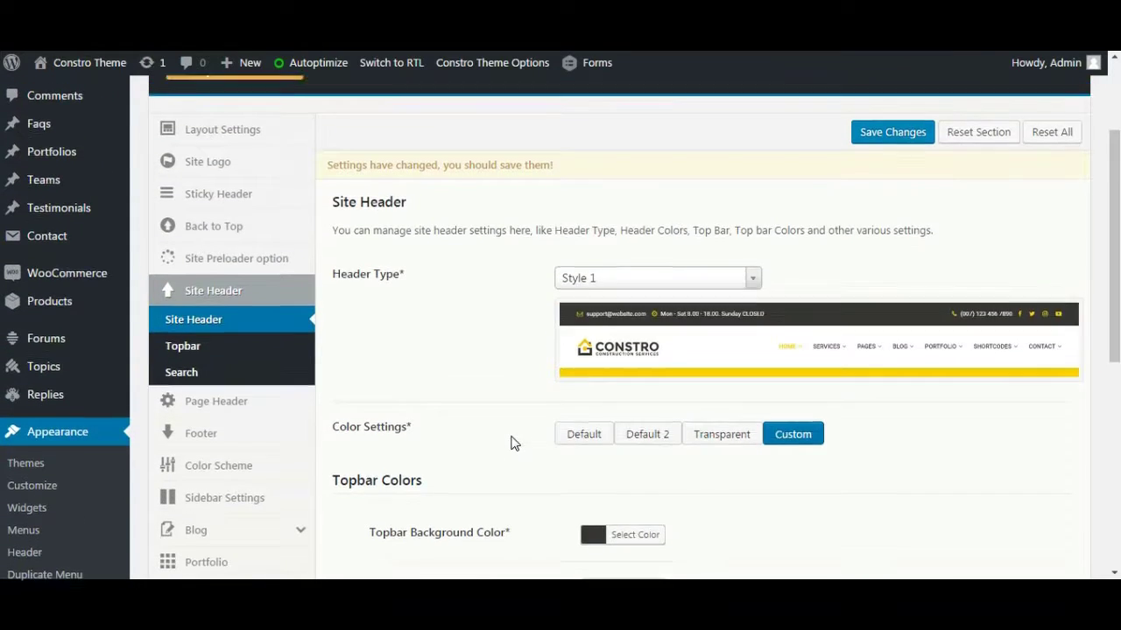
scroll(514, 443, up, 2)
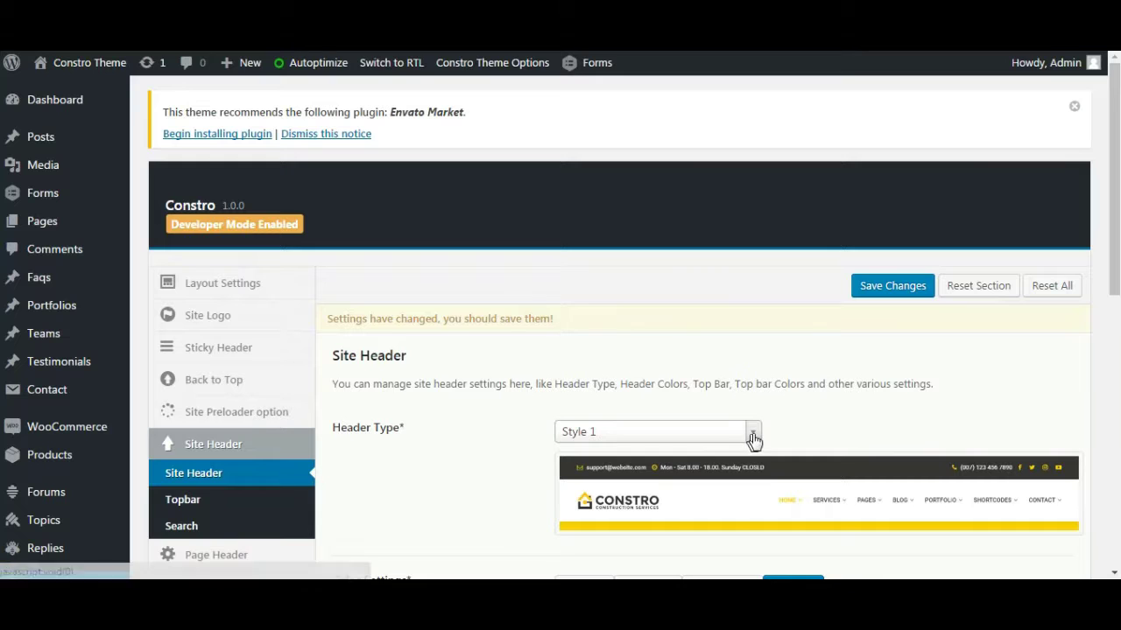
Set the header type to Style 2 with Custom color settings, save the changes, and check the header on the site.
click(753, 434)
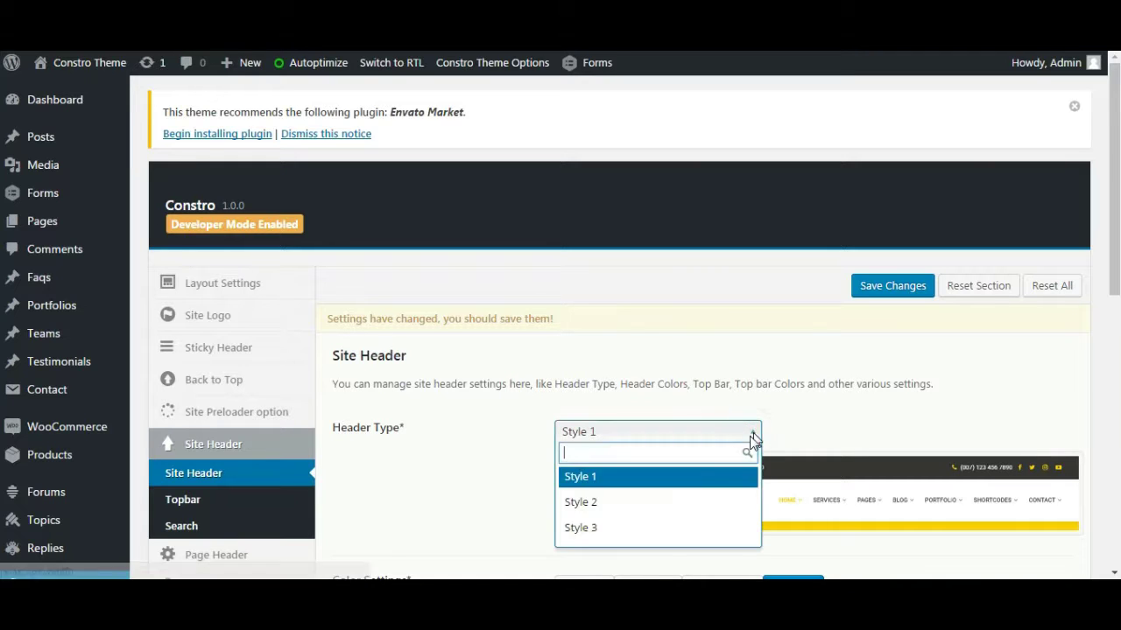
click(650, 505)
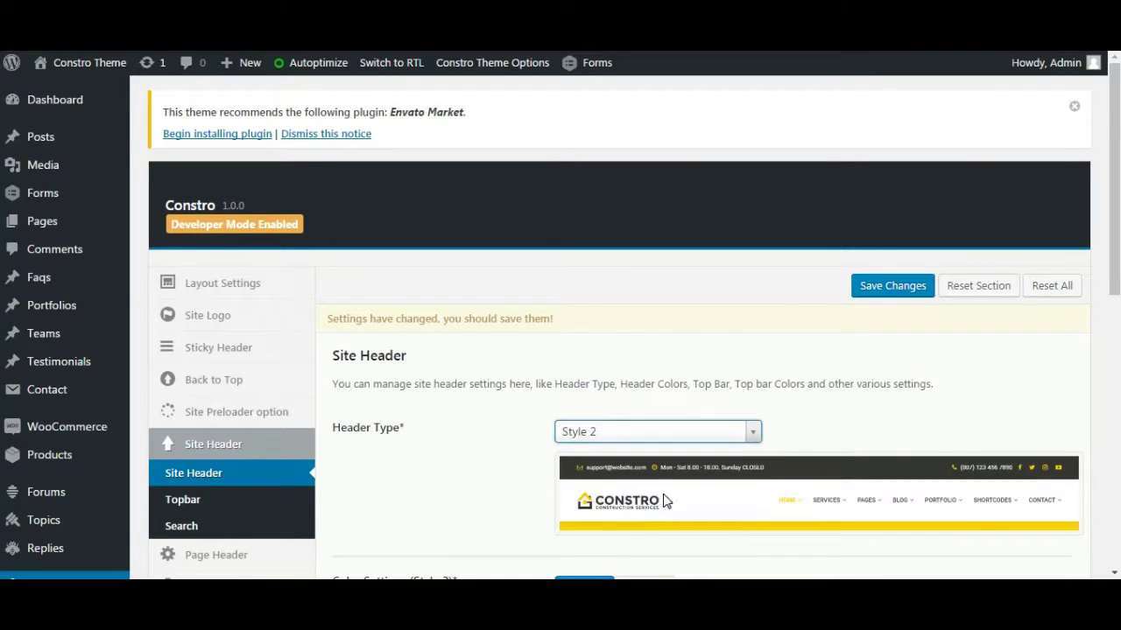
scroll(673, 483, down, 2)
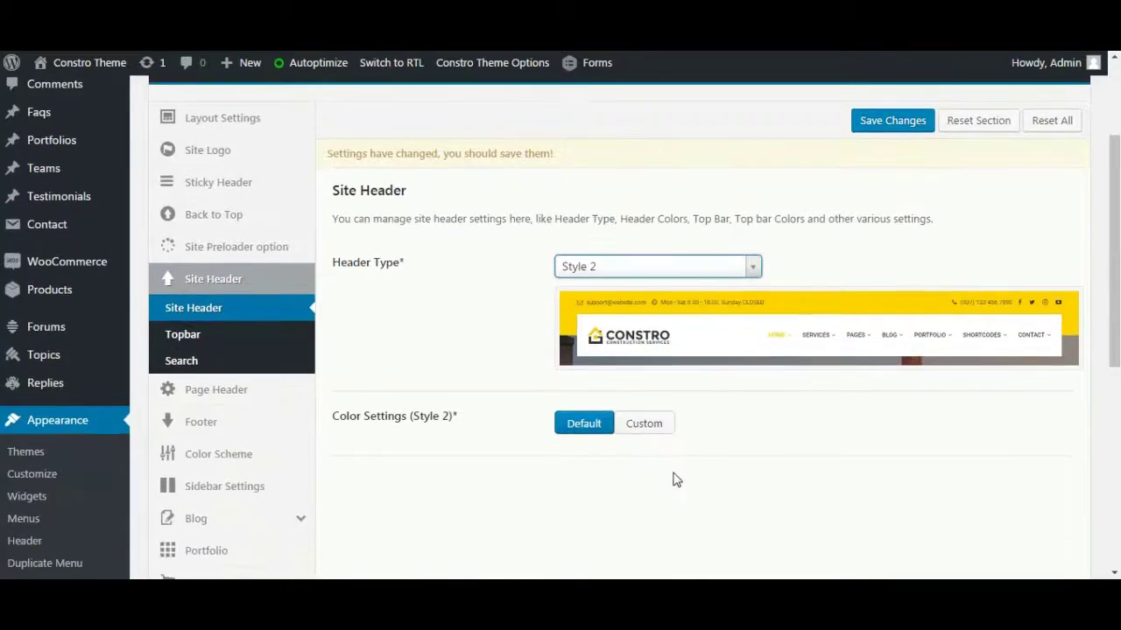
click(652, 429)
scroll(651, 436, down, 5)
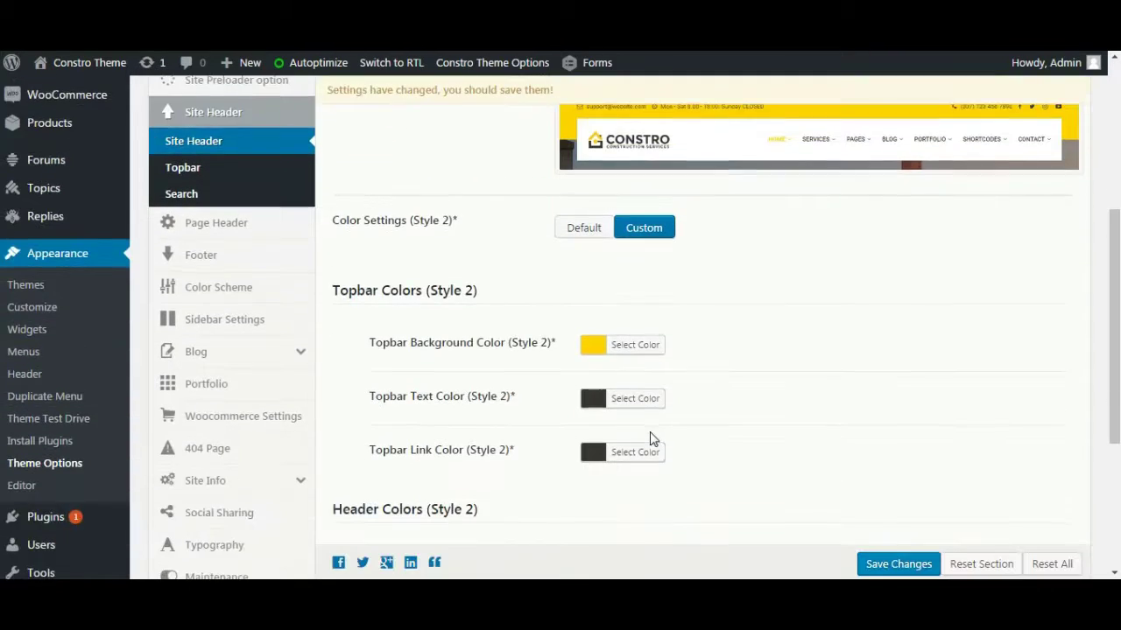
scroll(661, 429, up, 5)
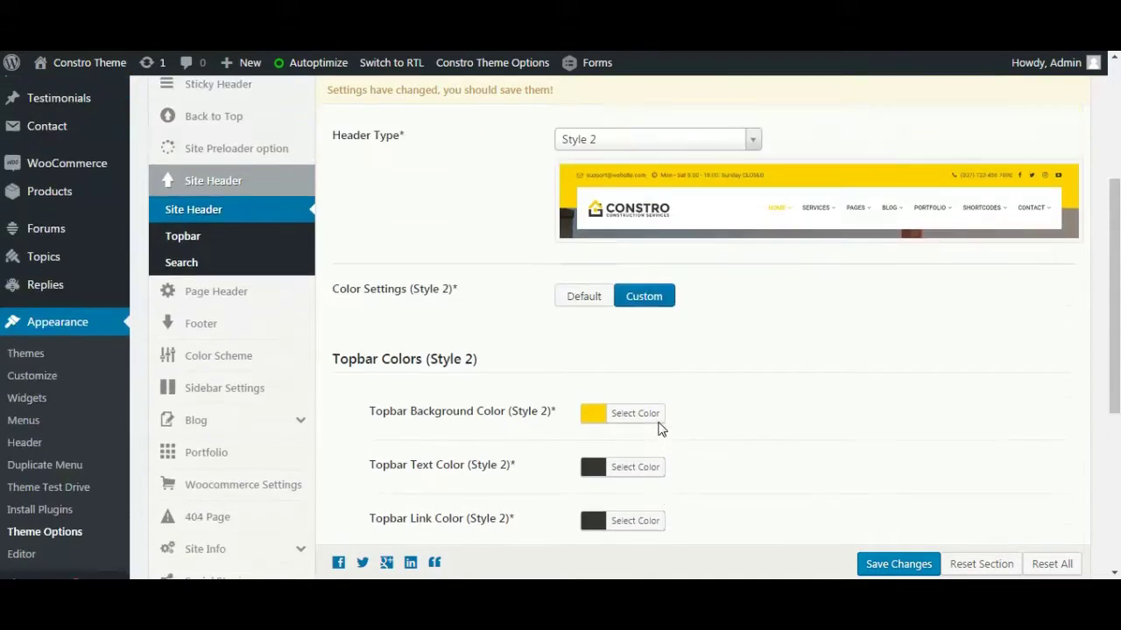
scroll(661, 429, up, 1)
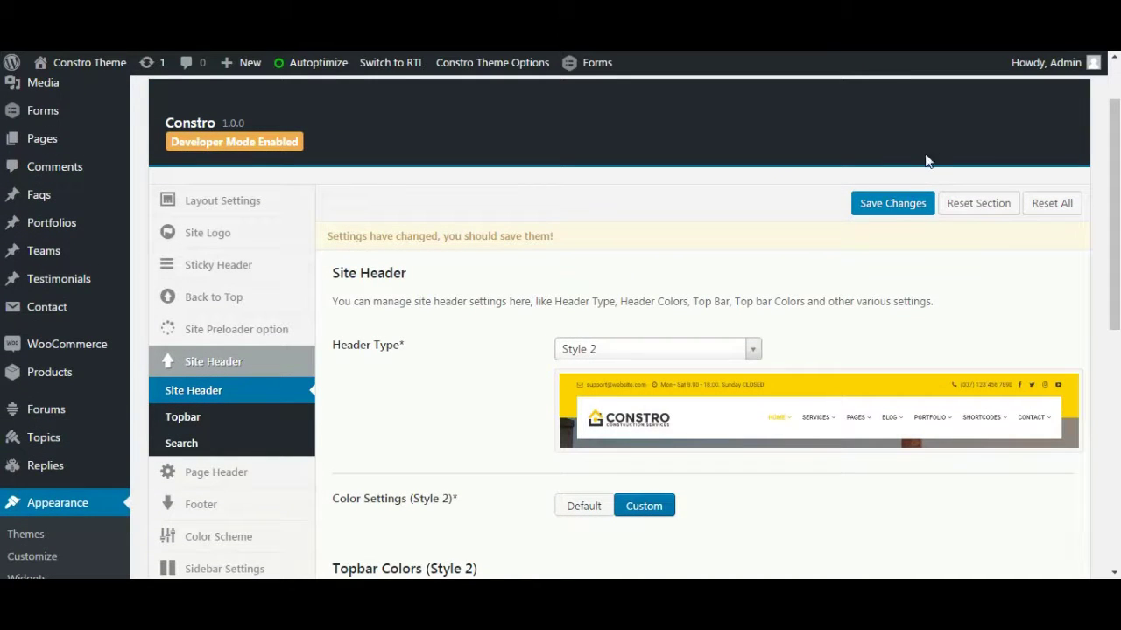
click(890, 206)
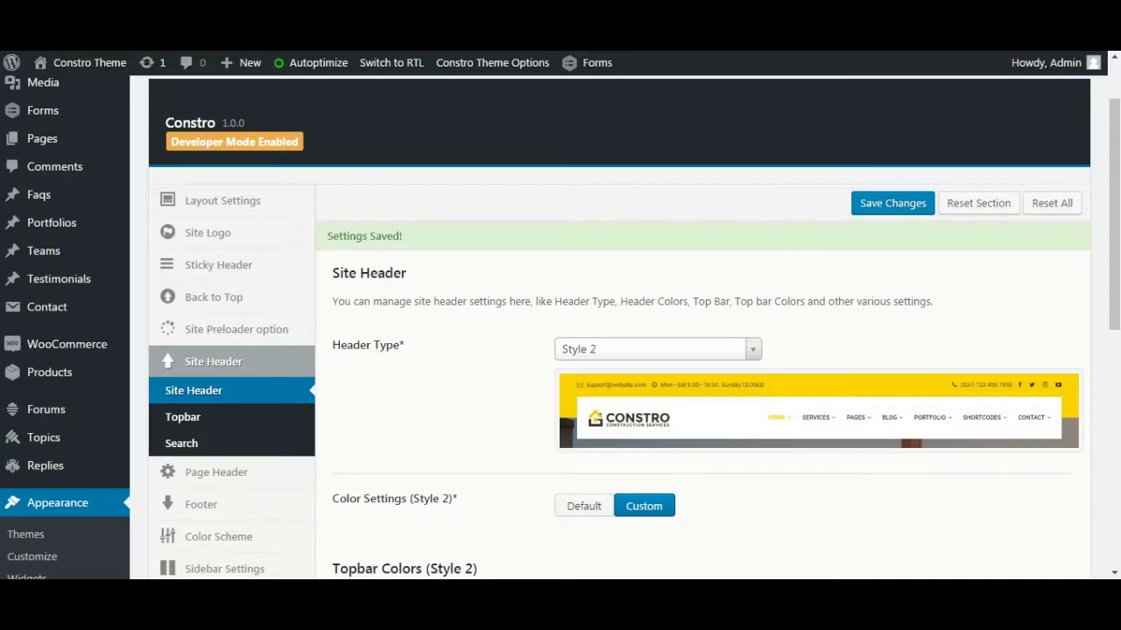
key(ctrl+Tab)
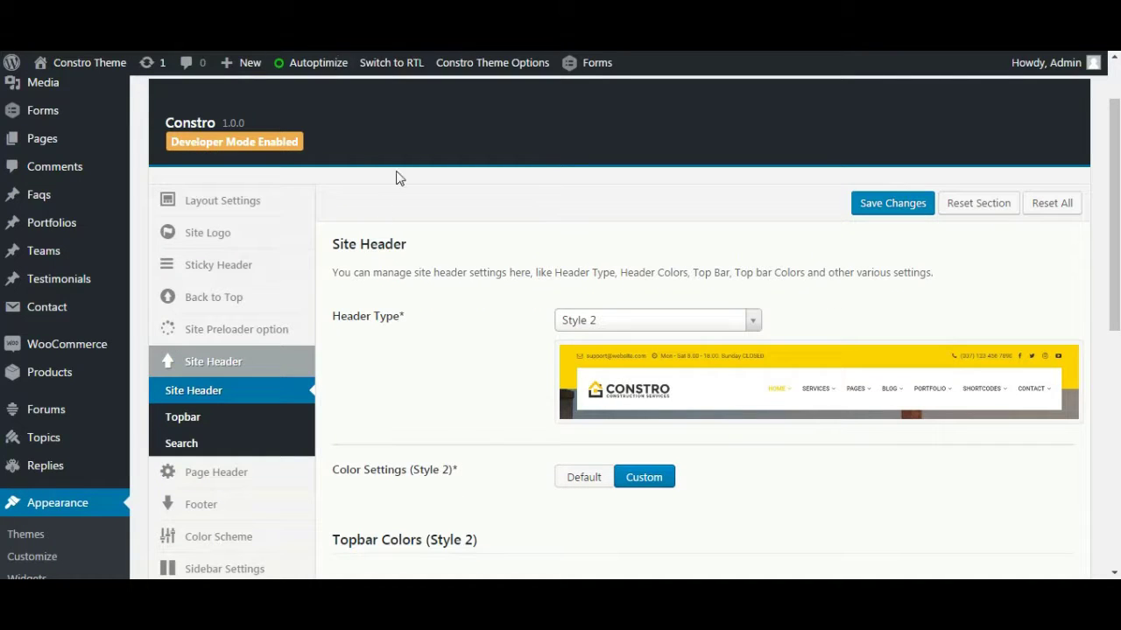
In the Topbar layout, move Phone Number above Email in the Left group, save the changes, and reload the home page to check it.
click(194, 421)
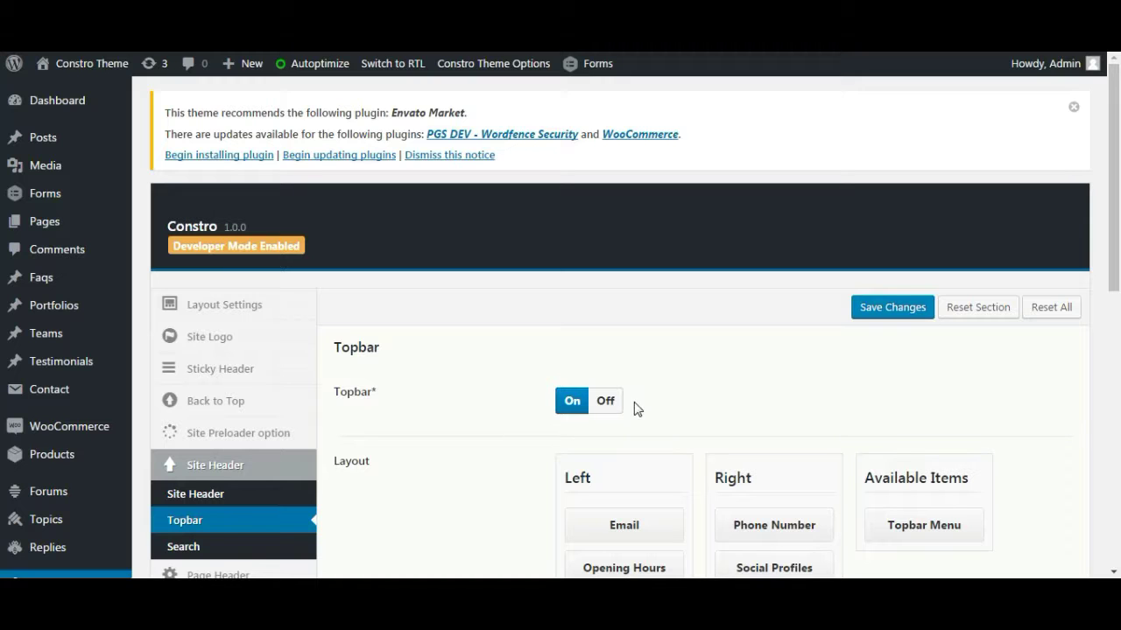
scroll(698, 415, down, 2)
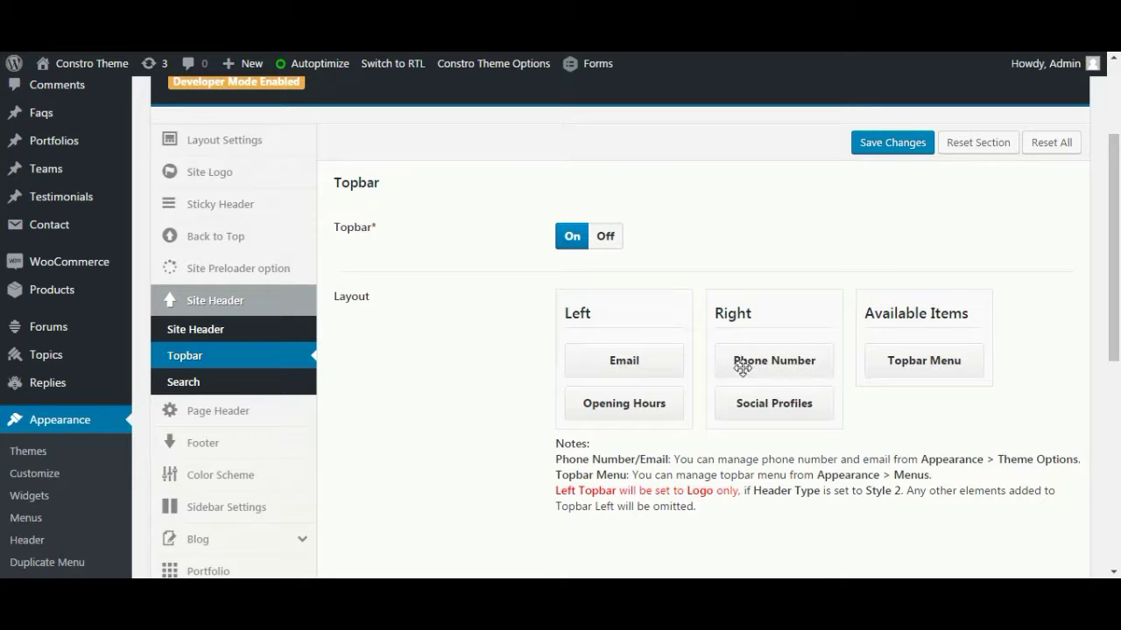
drag(750, 365, 594, 368)
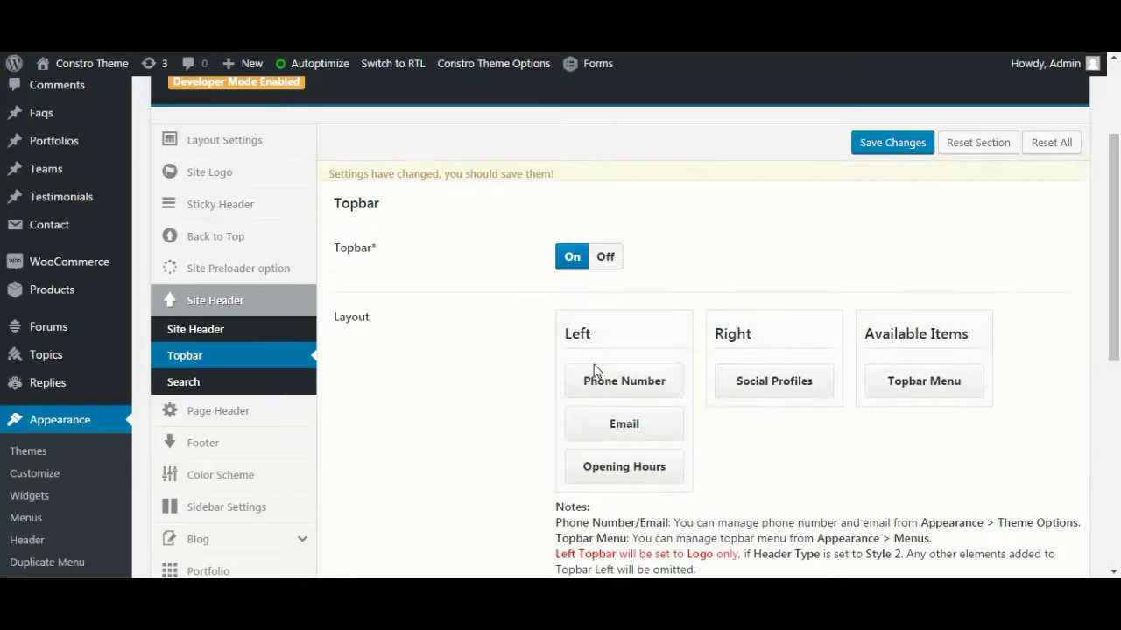
click(879, 147)
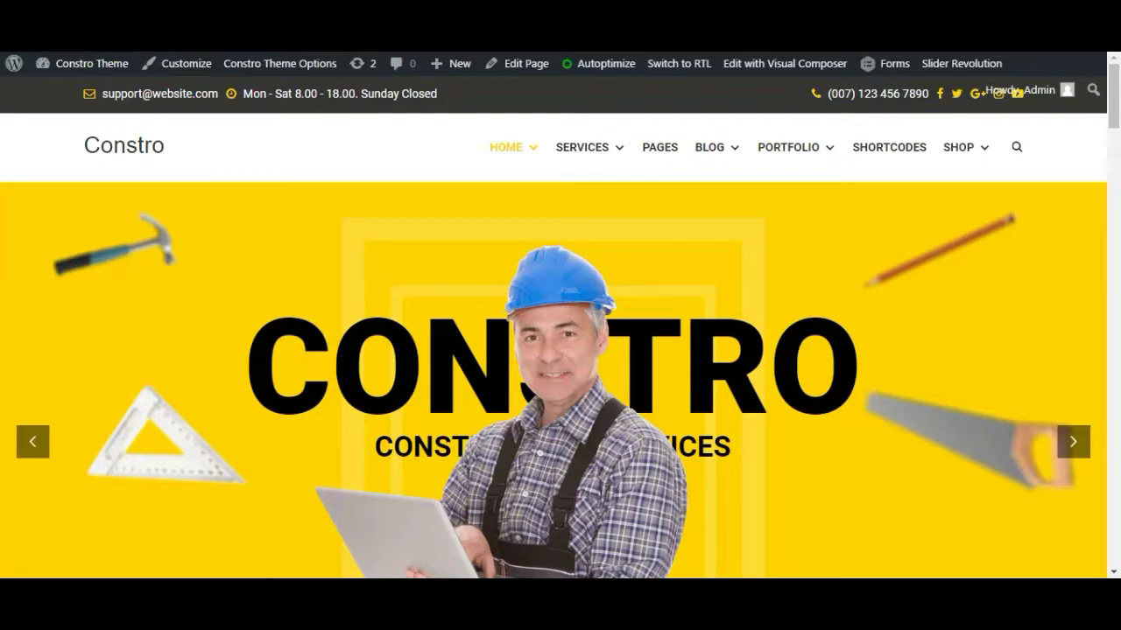
key(F5)
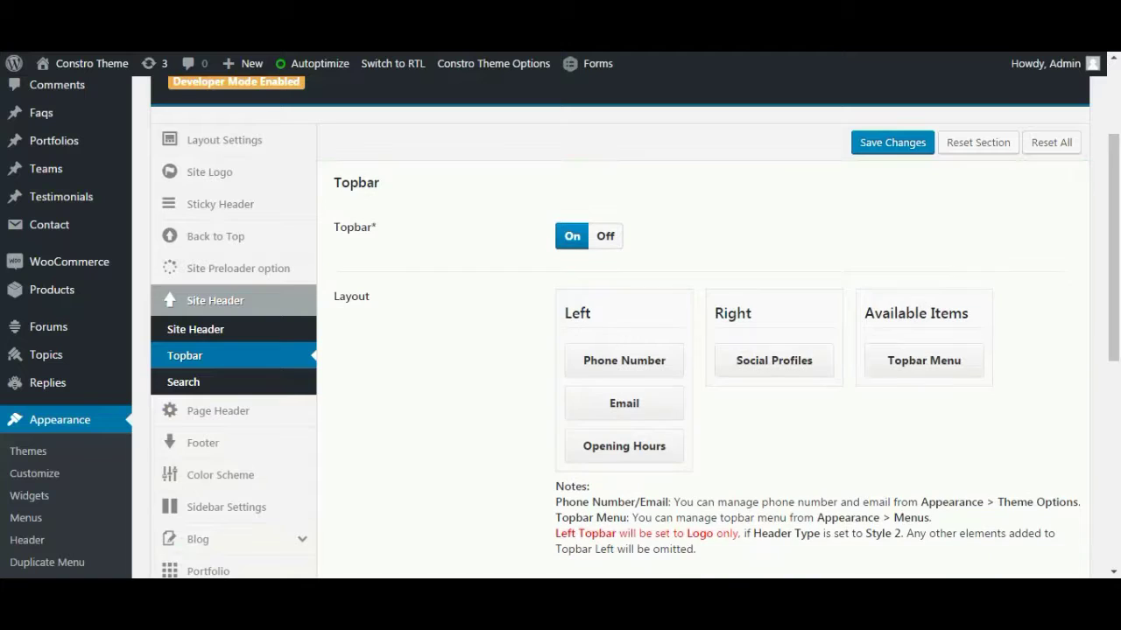
Turn the topbar off, save the changes, check the reloaded home page, and return to the theme options.
click(606, 237)
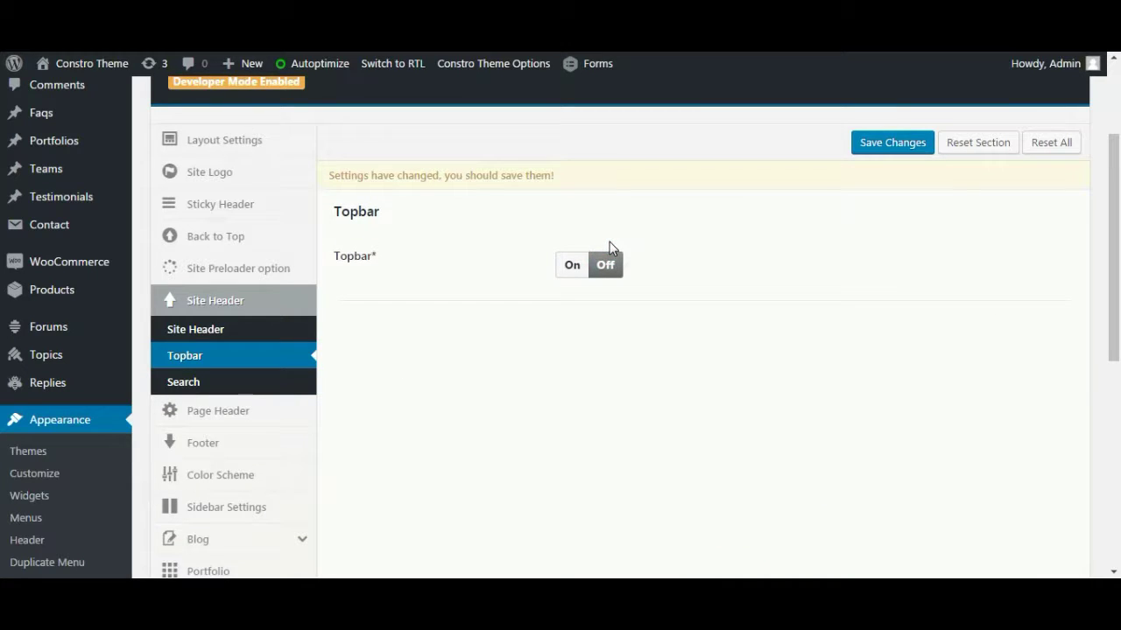
click(866, 146)
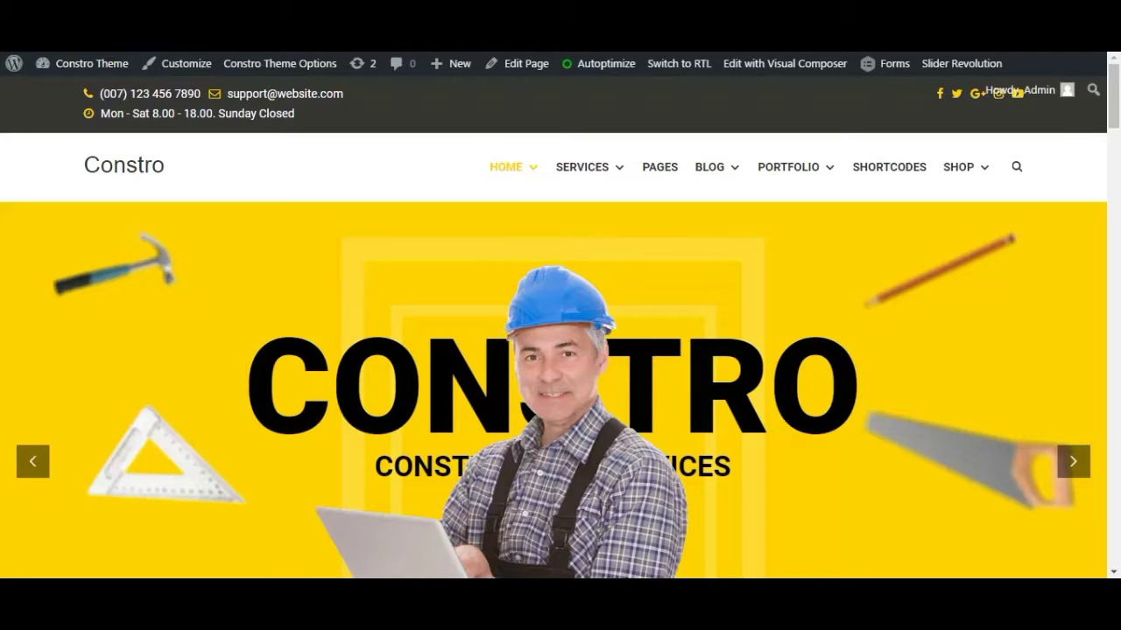
key(F5)
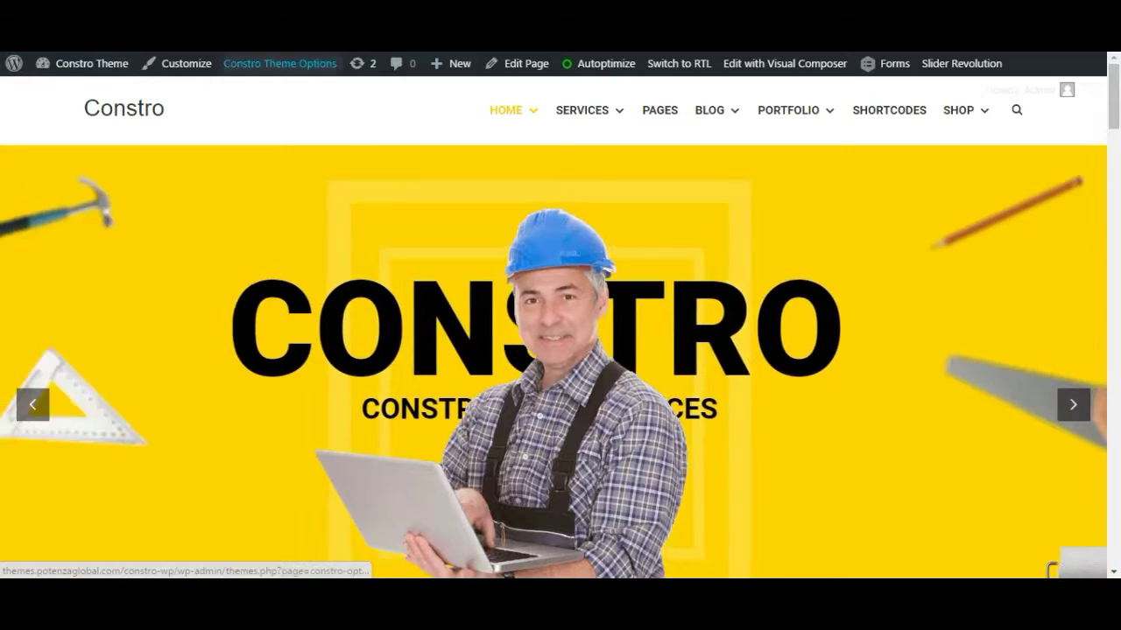
click(280, 63)
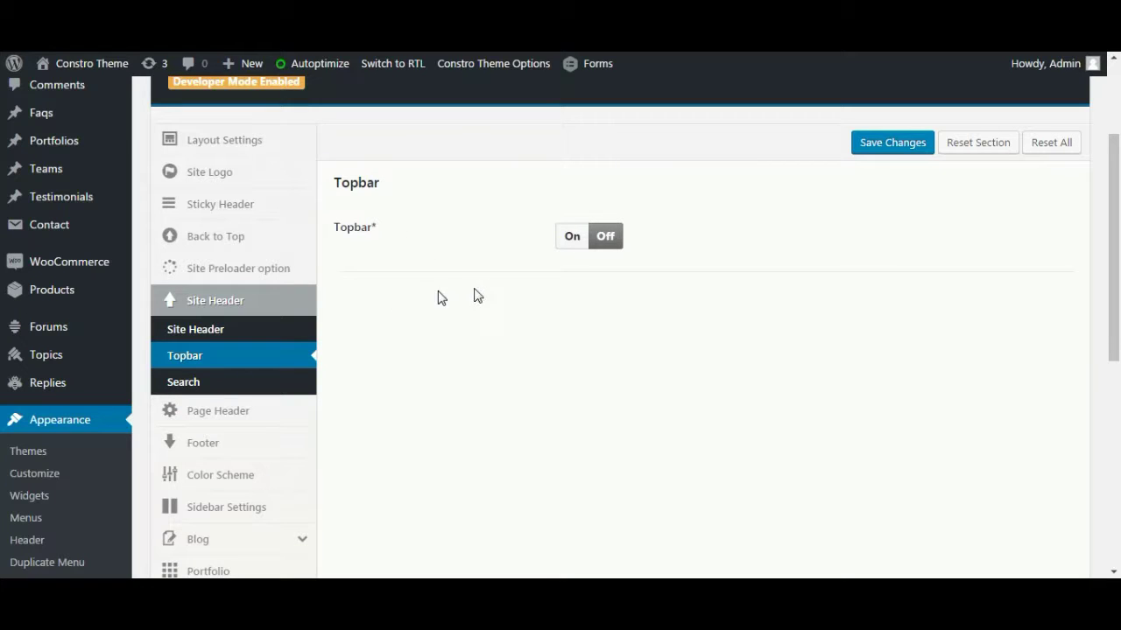
In the Site Header's Search settings, turn off Show search in header, save the changes, and reload the home page to check it.
click(254, 389)
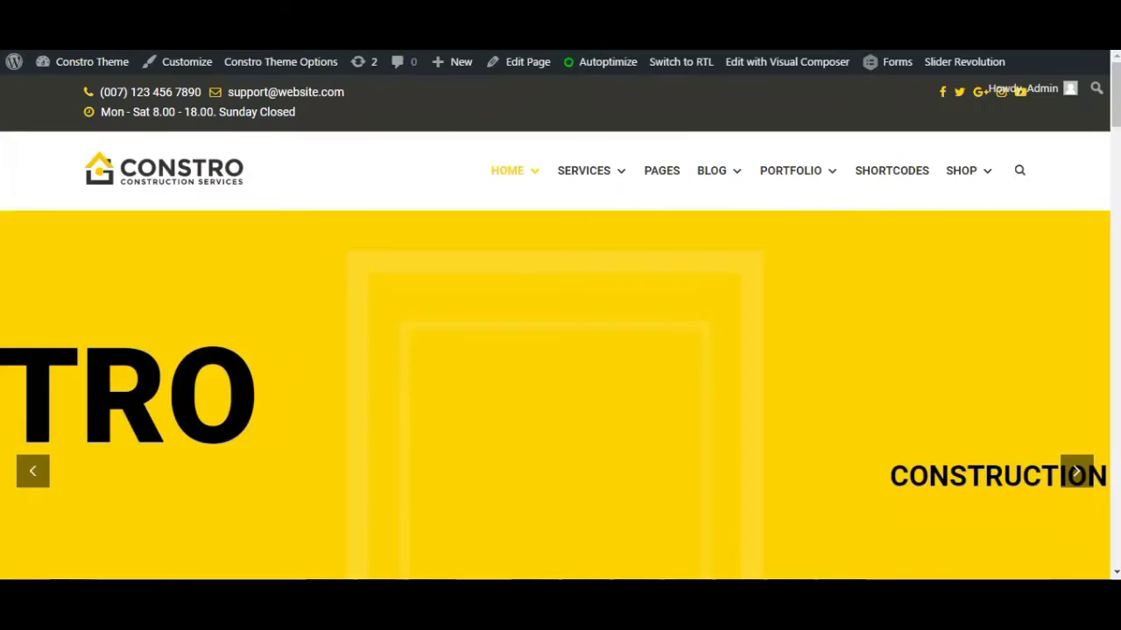
click(1021, 172)
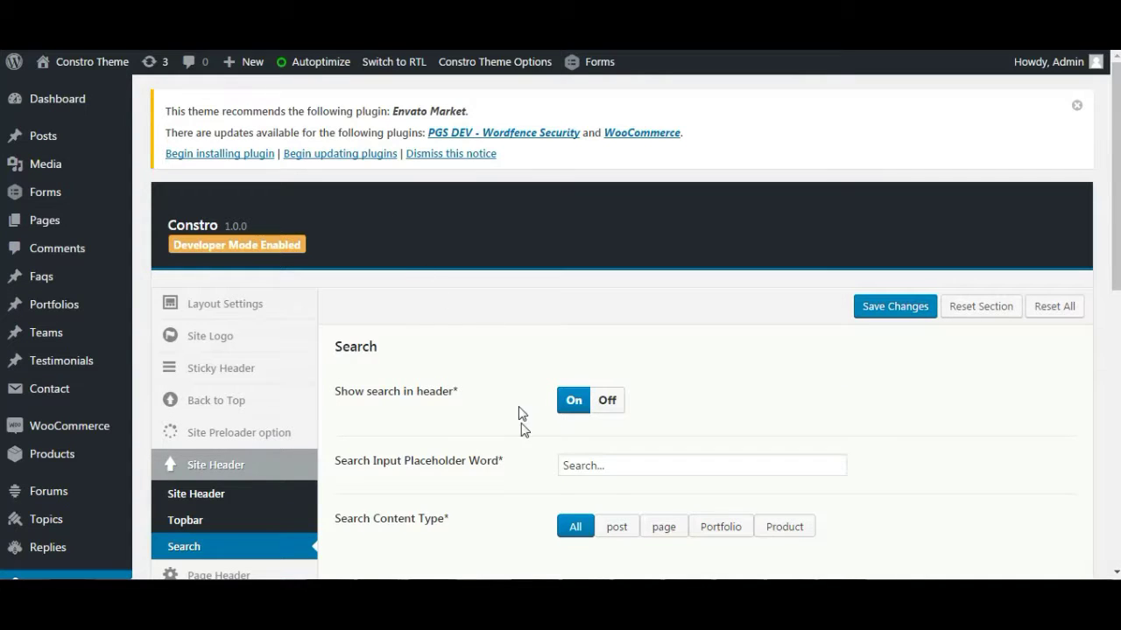
click(611, 402)
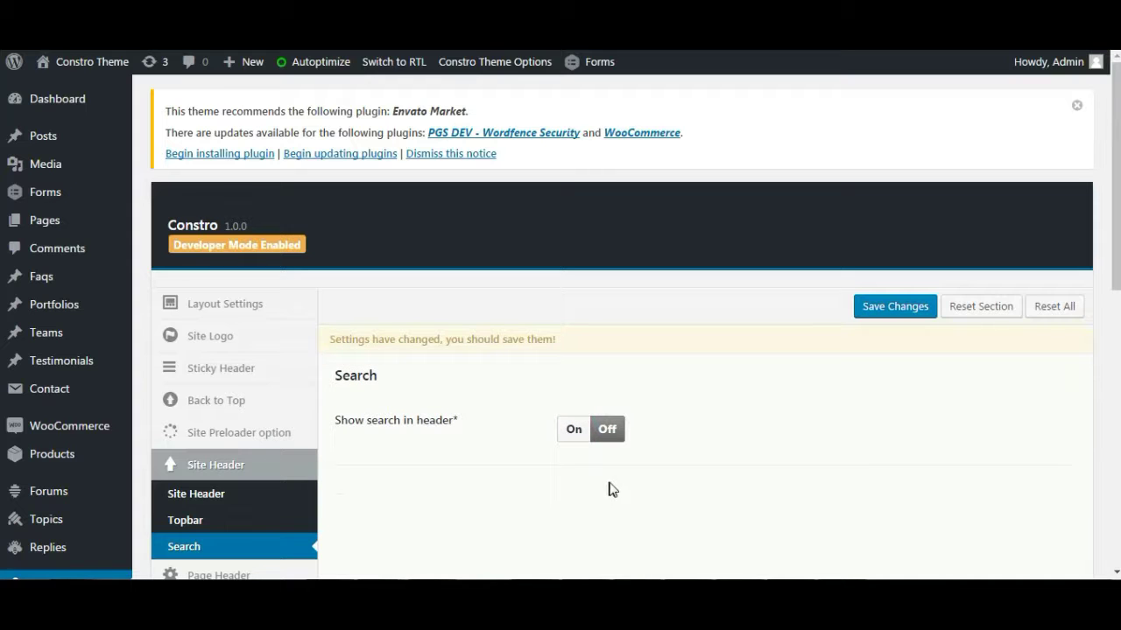
click(889, 308)
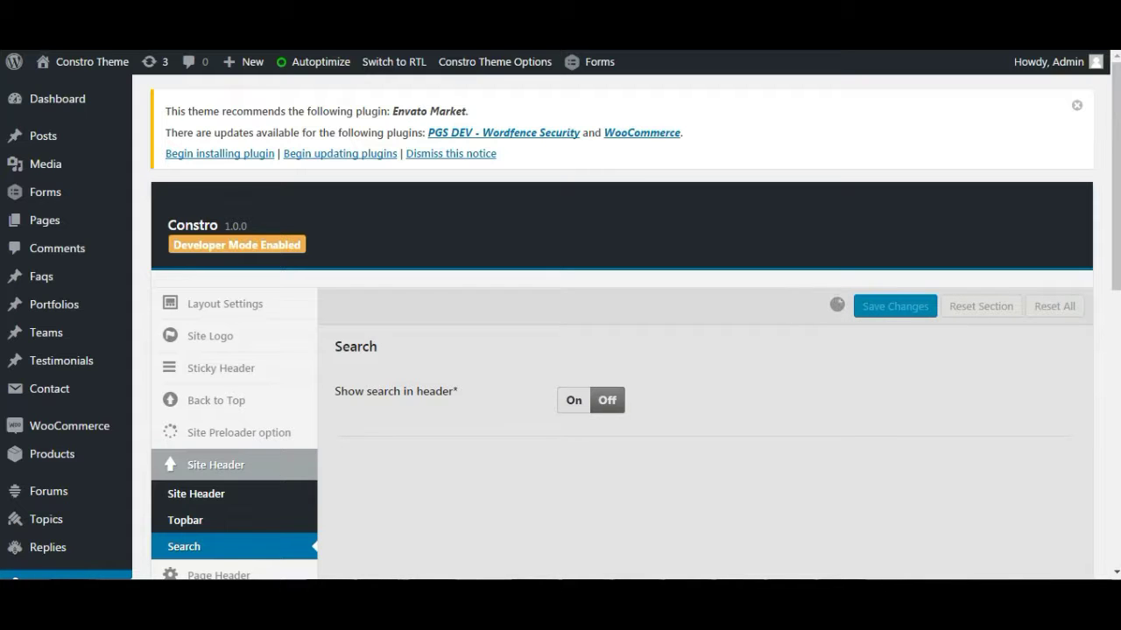
key(ctrl+Tab)
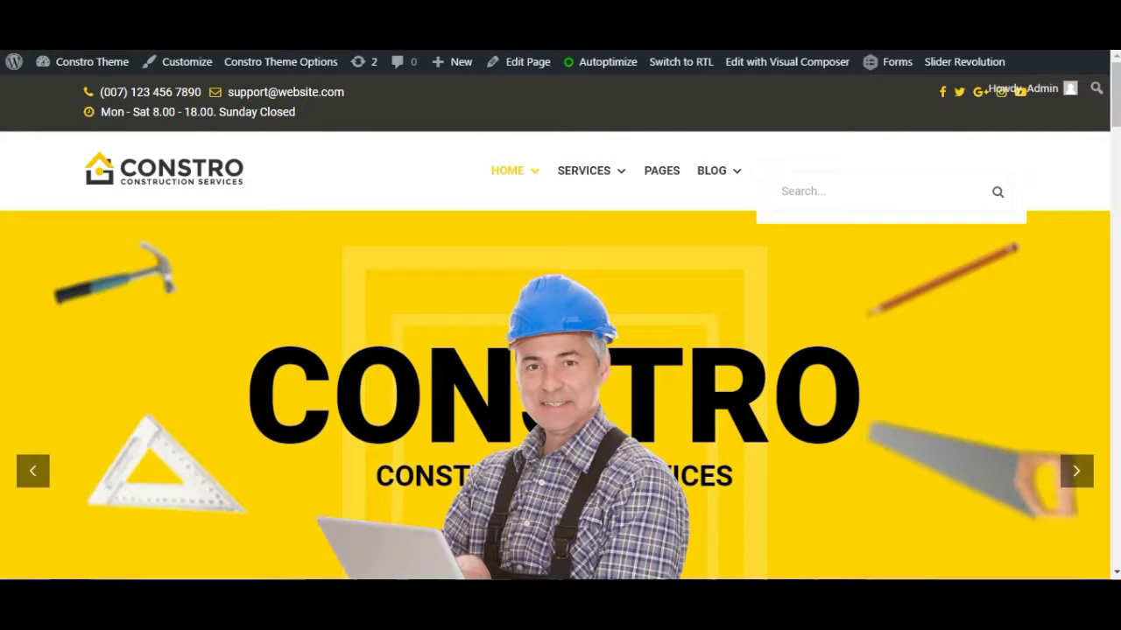
key(F5)
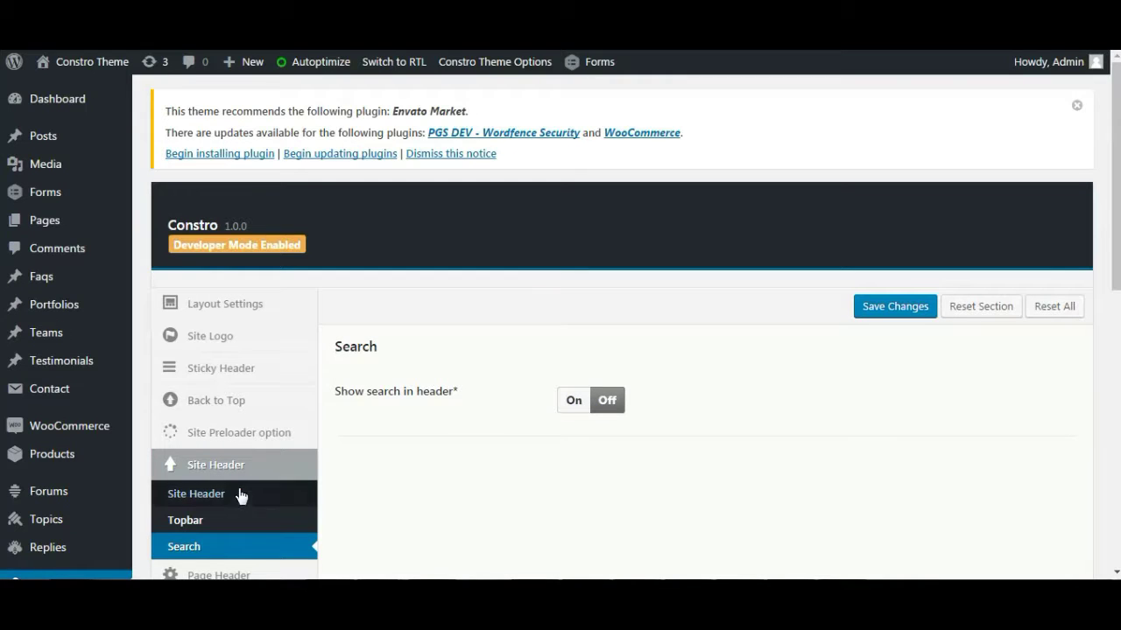
Open the Page Header options and examine the header type, image, opacity, width, breadcrumb, height and text alignment settings.
scroll(253, 501, down, 2)
click(247, 413)
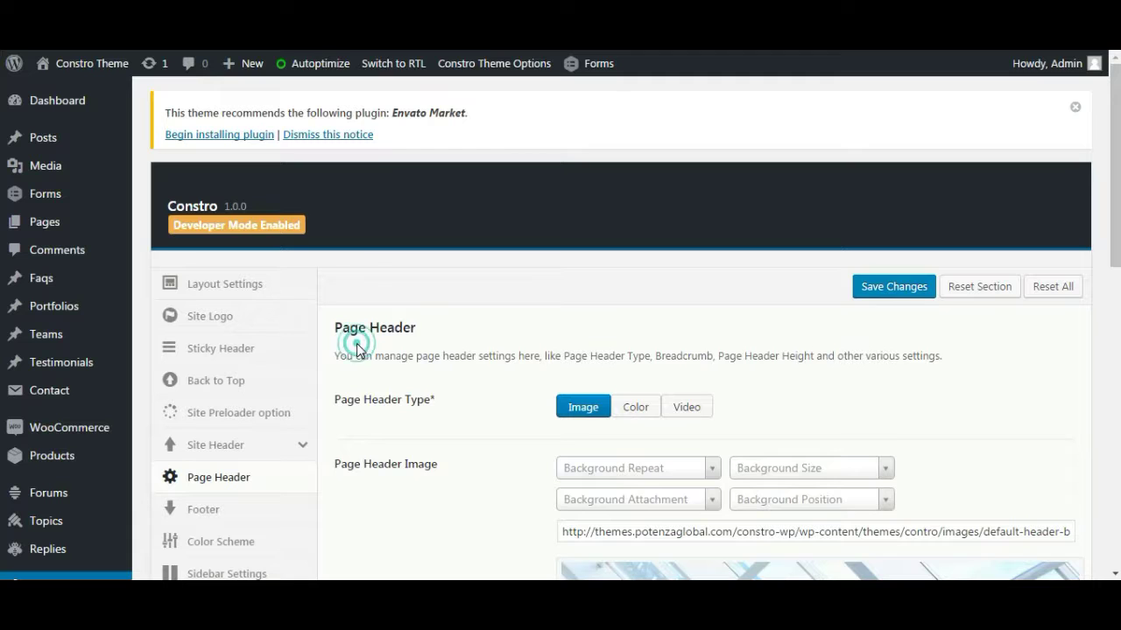
scroll(443, 359, down, 2)
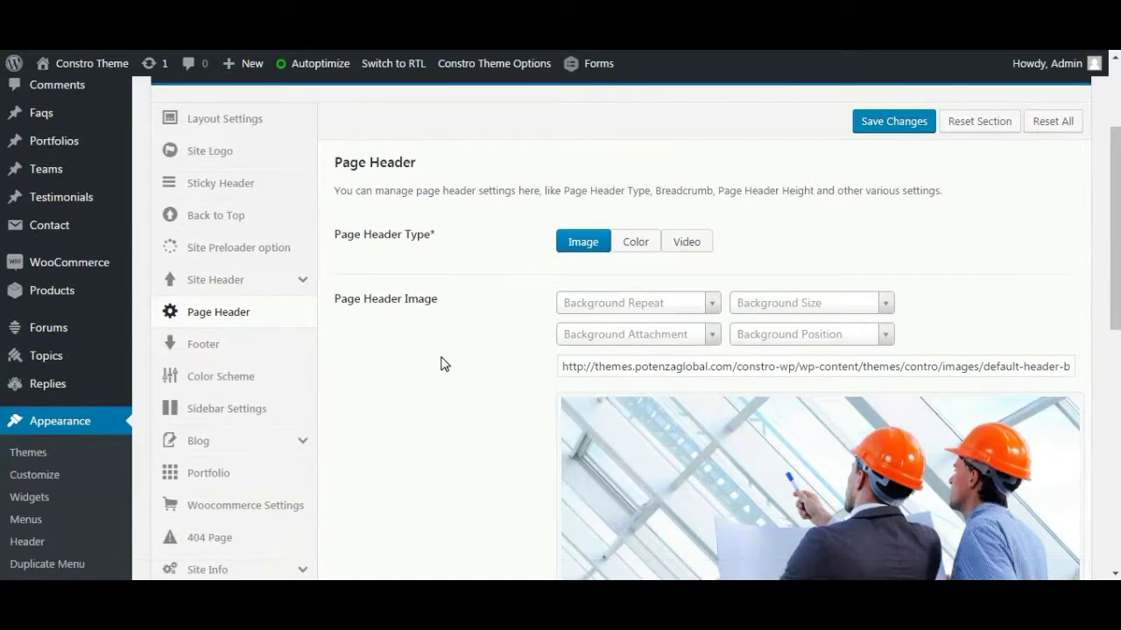
scroll(429, 317, down, 3)
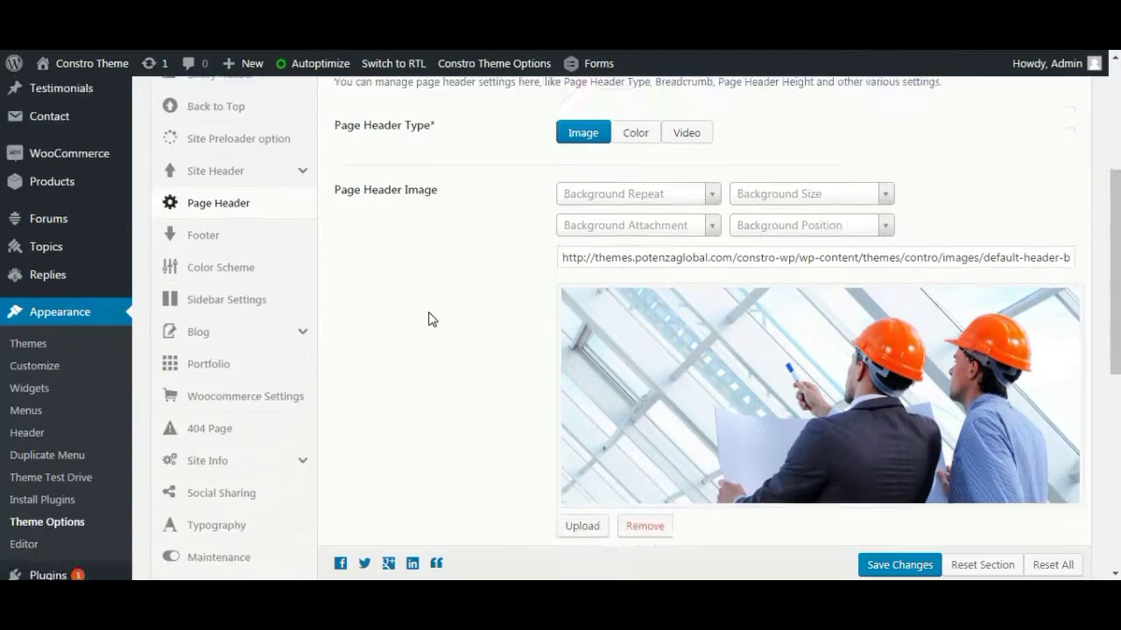
scroll(430, 325, down, 2)
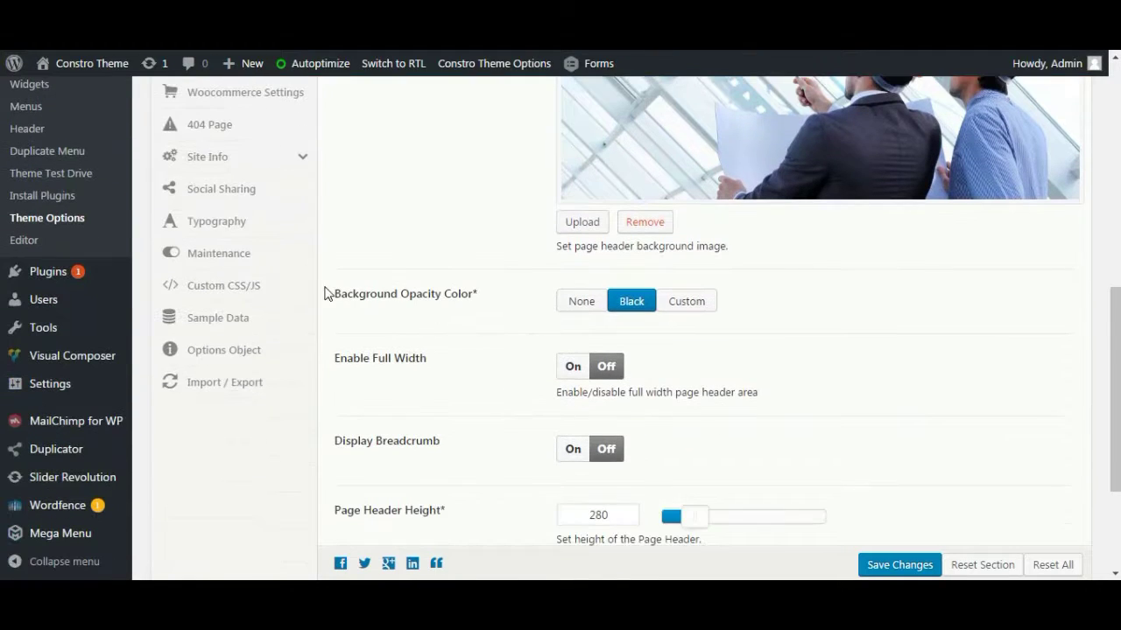
scroll(438, 342, down, 2)
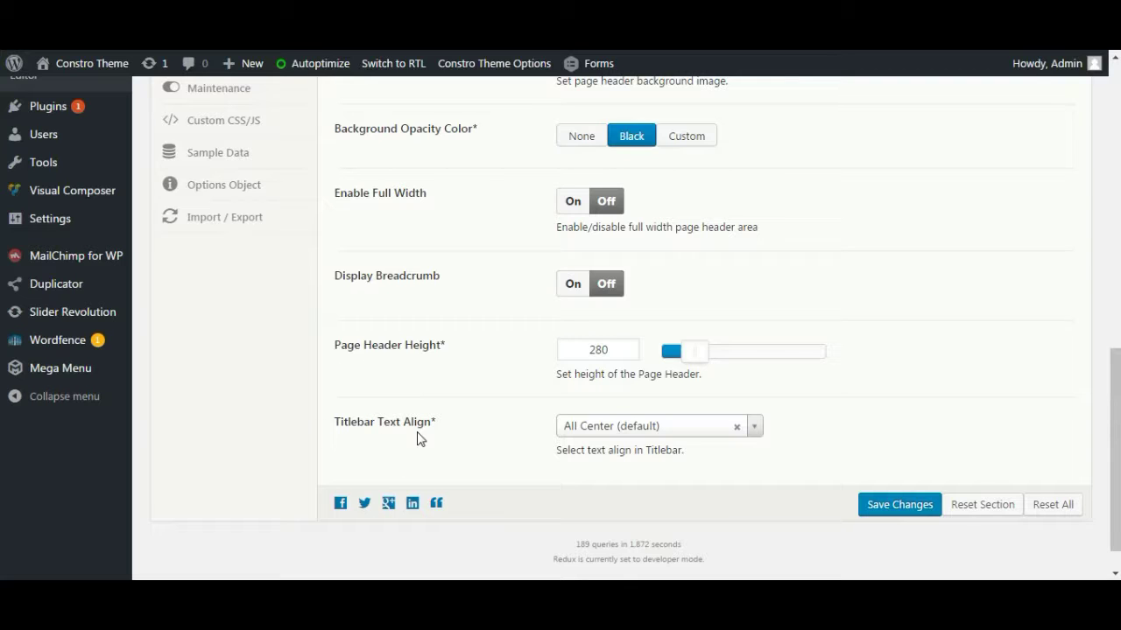
scroll(464, 422, up, 7)
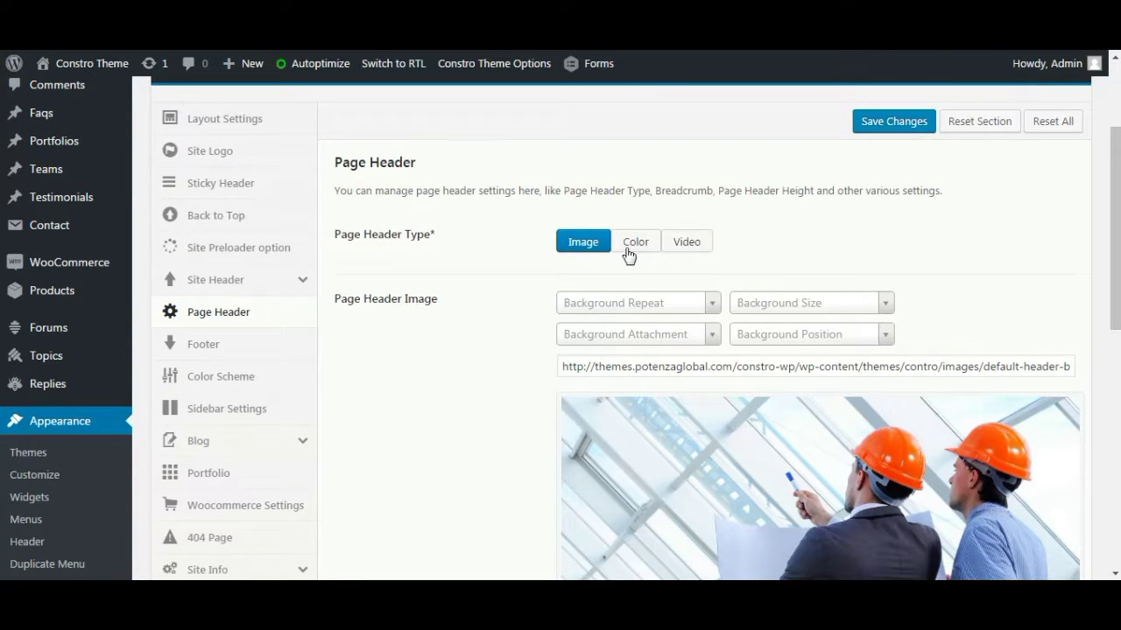
Review the page header background image setting and open the Services 1 page on the site to view its page header.
scroll(621, 377, down, 1)
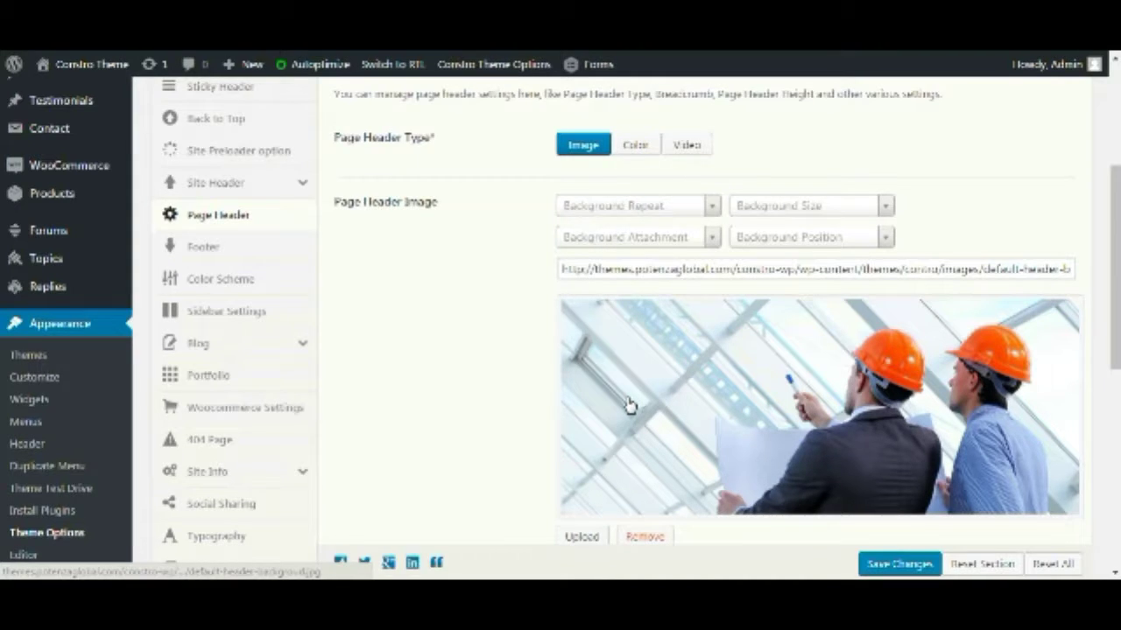
scroll(630, 398, down, 1)
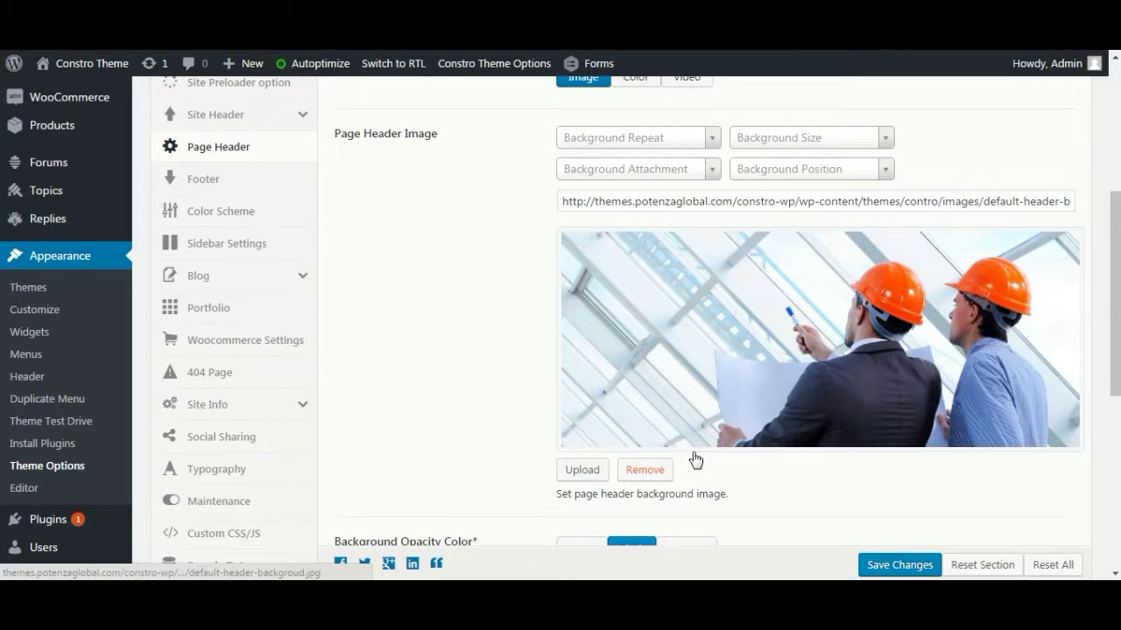
scroll(622, 455, down, 2)
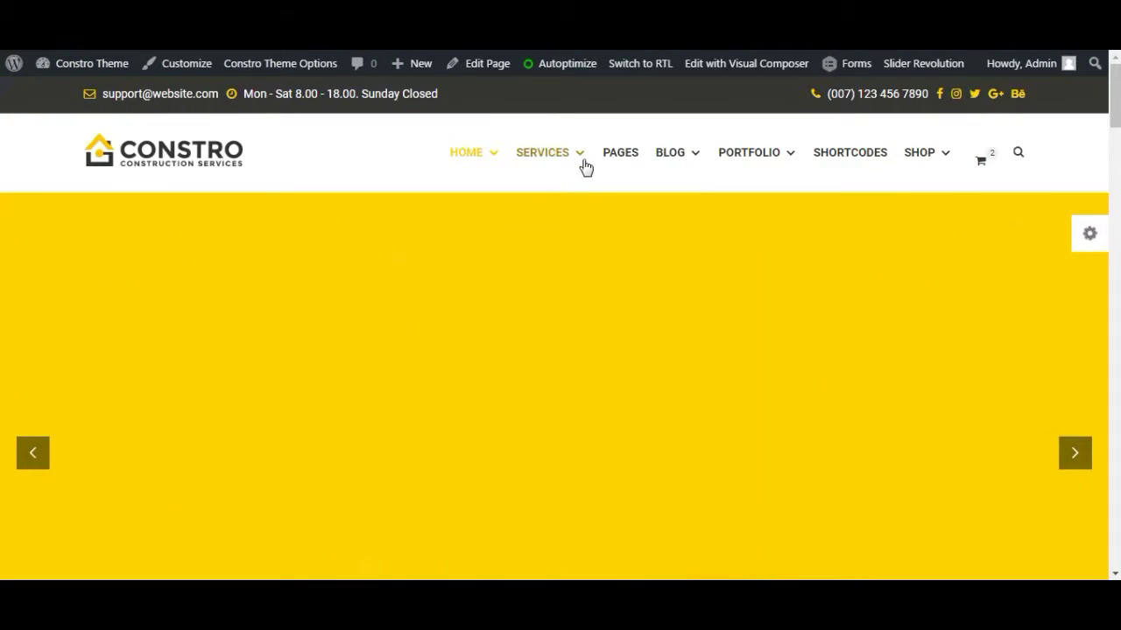
mouse_move(566, 156)
click(561, 191)
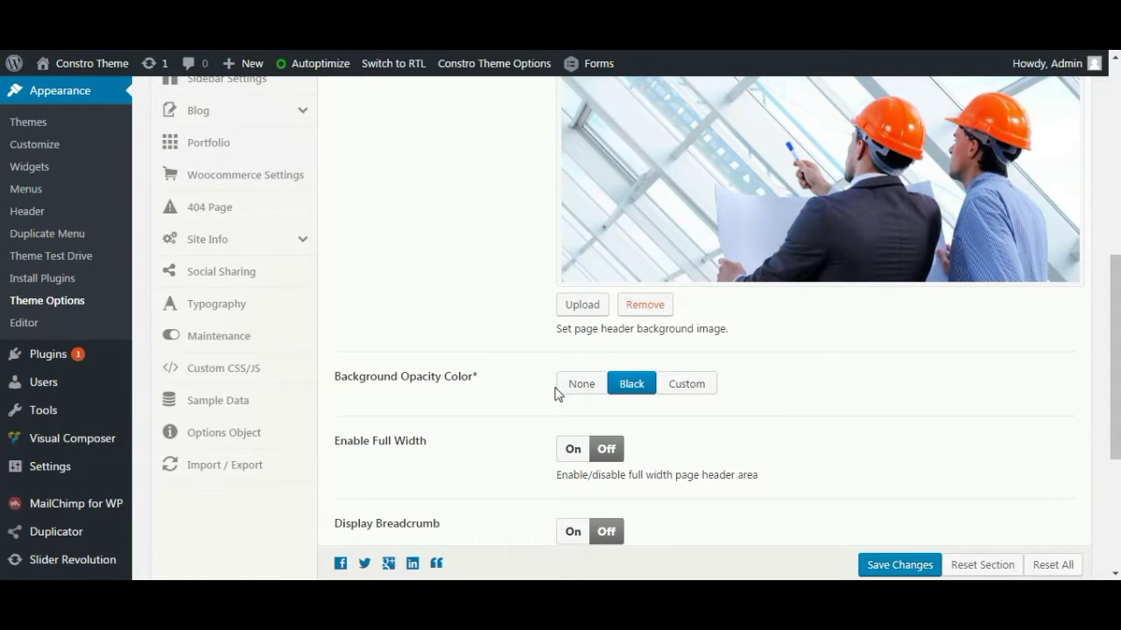
Turn on Display Breadcrumb in the Page Header options and save the changes.
scroll(650, 420, up, 5)
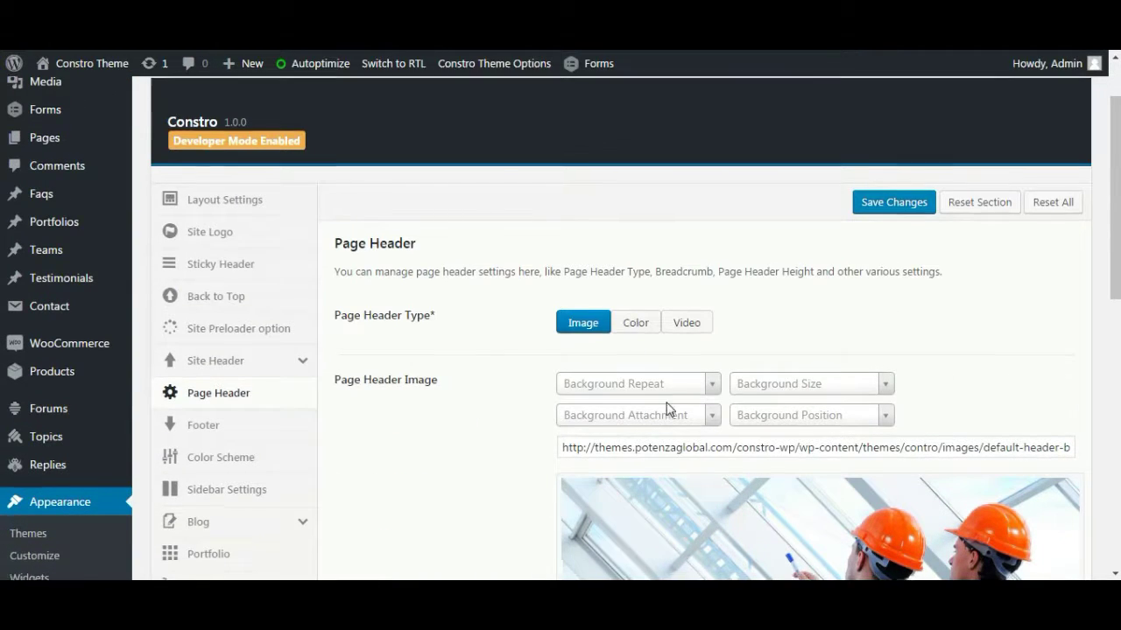
scroll(668, 407, down, 7)
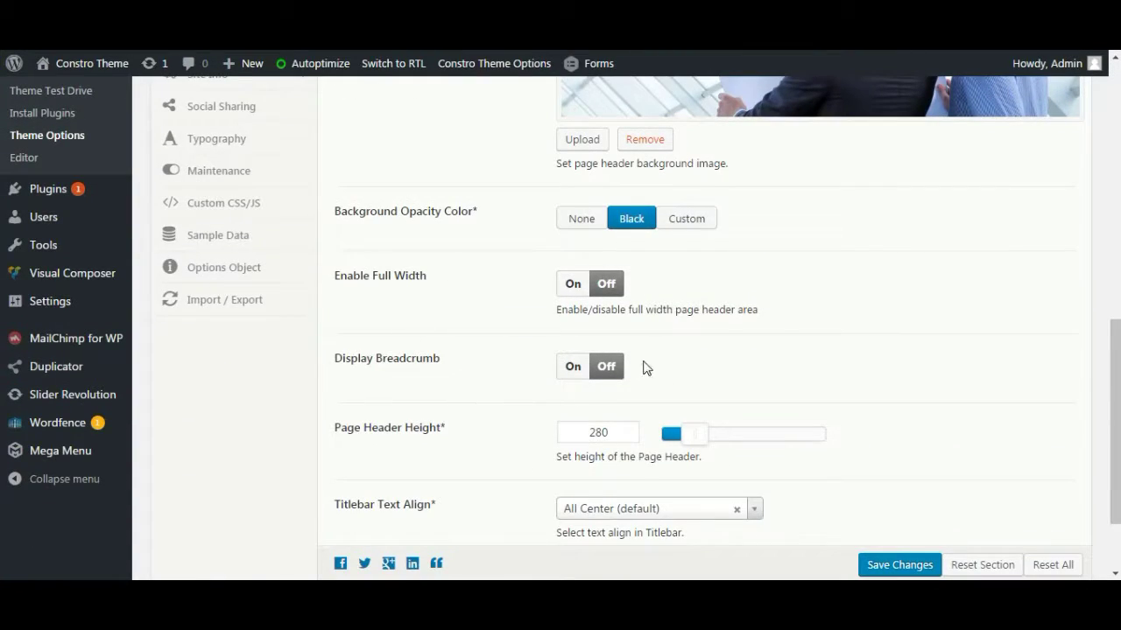
click(607, 375)
click(563, 375)
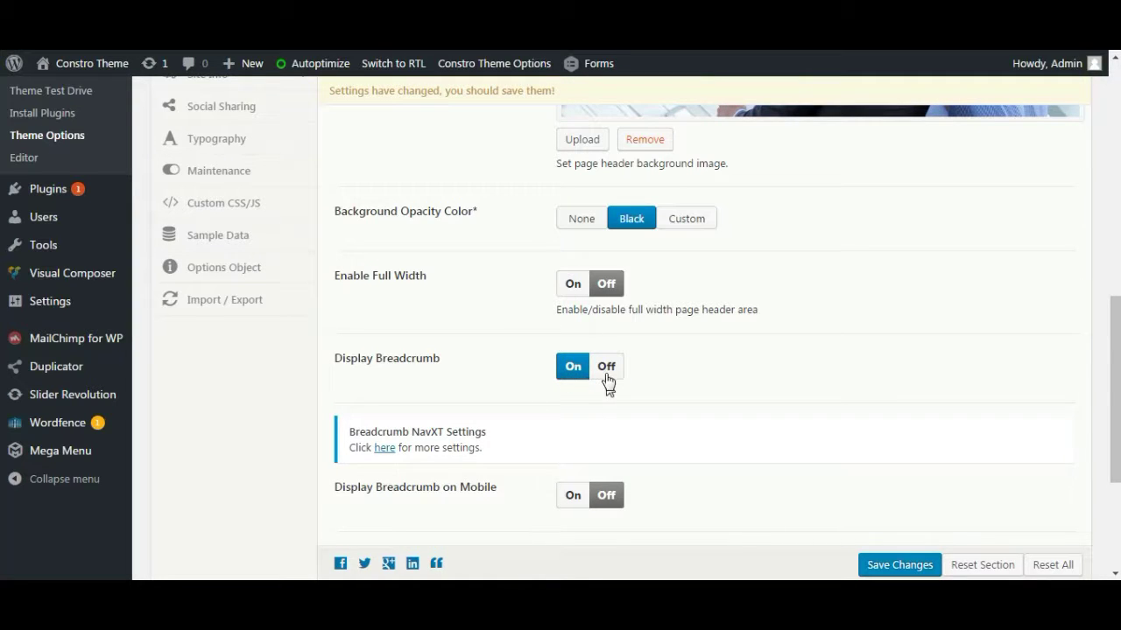
click(902, 569)
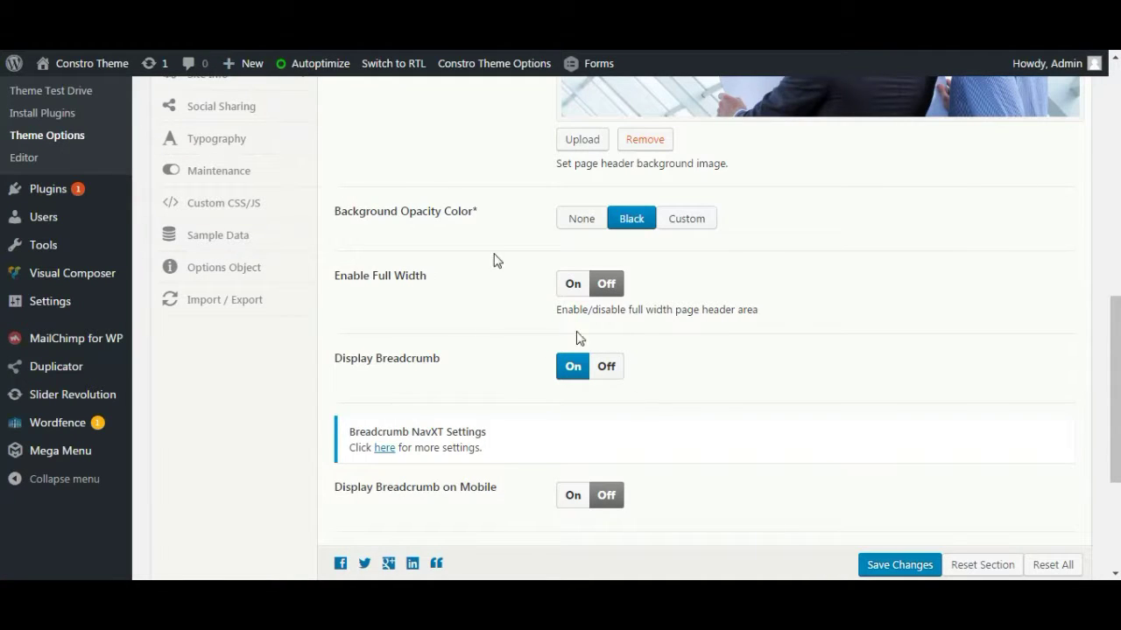
Switch the Page Header Type to Color and look through the settings offered for it.
scroll(689, 438, up, 4)
scroll(689, 436, down, 1)
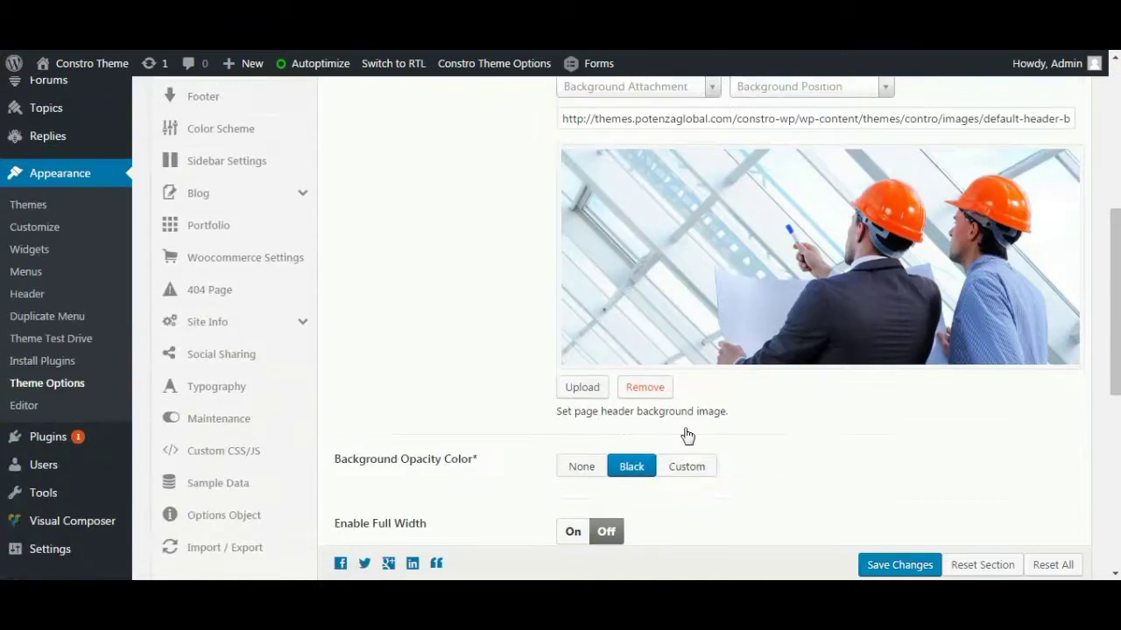
scroll(688, 438, up, 4)
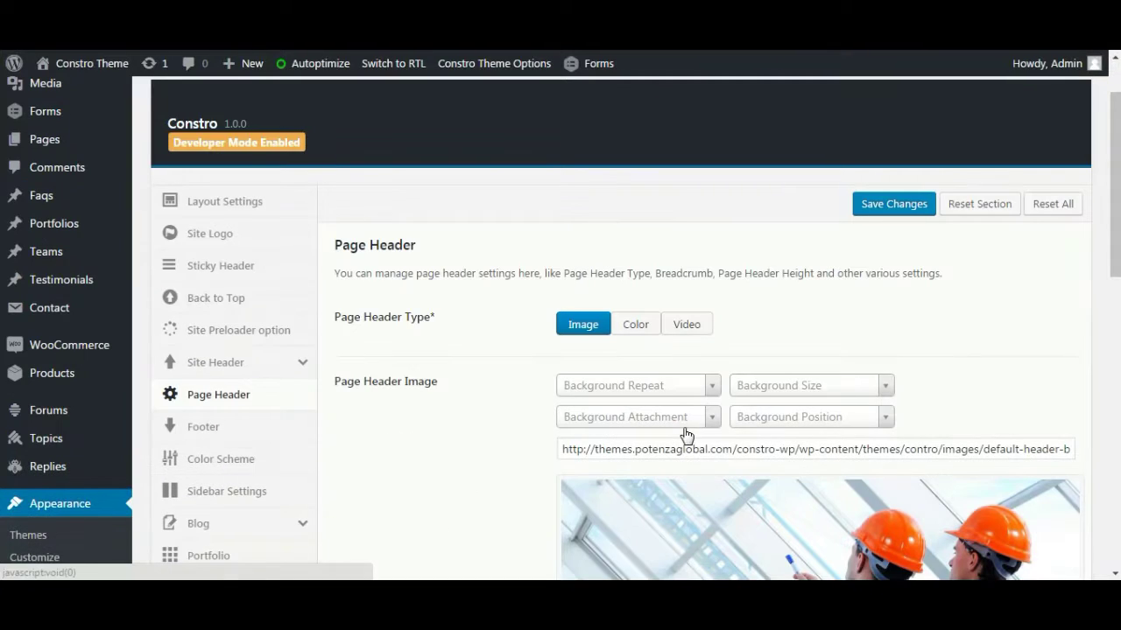
click(627, 326)
scroll(586, 424, down, 2)
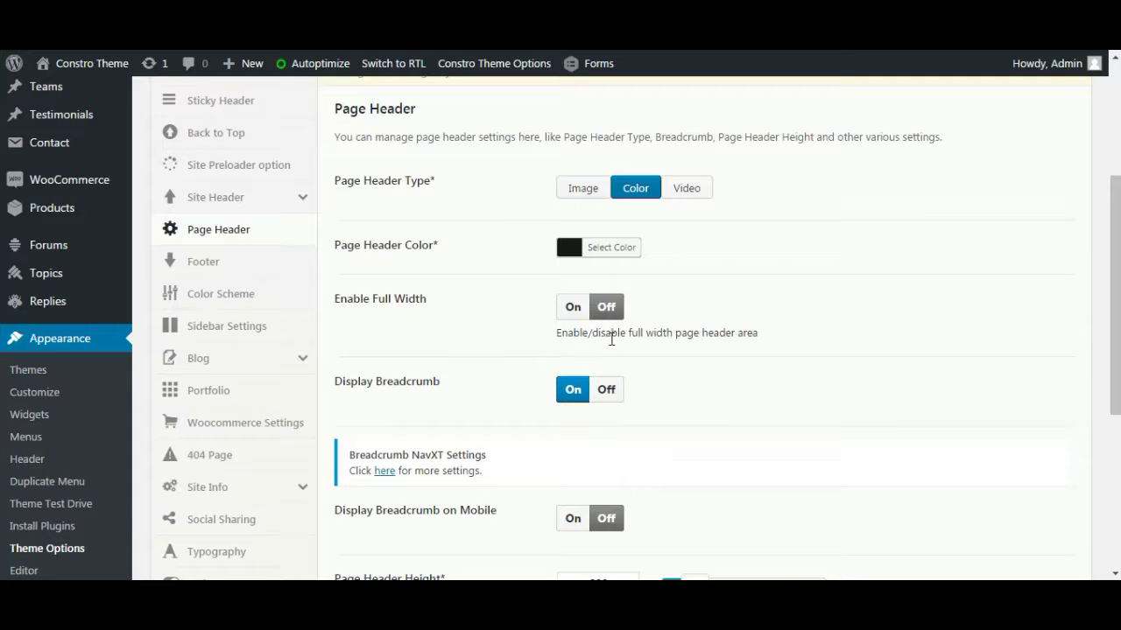
scroll(671, 350, down, 2)
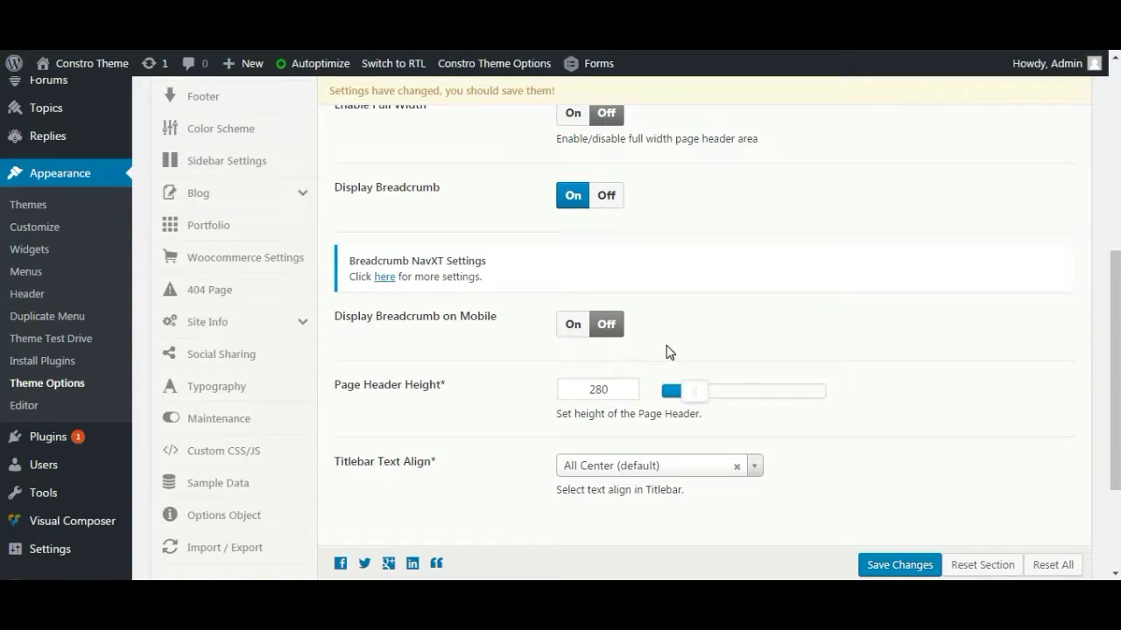
scroll(666, 351, up, 3)
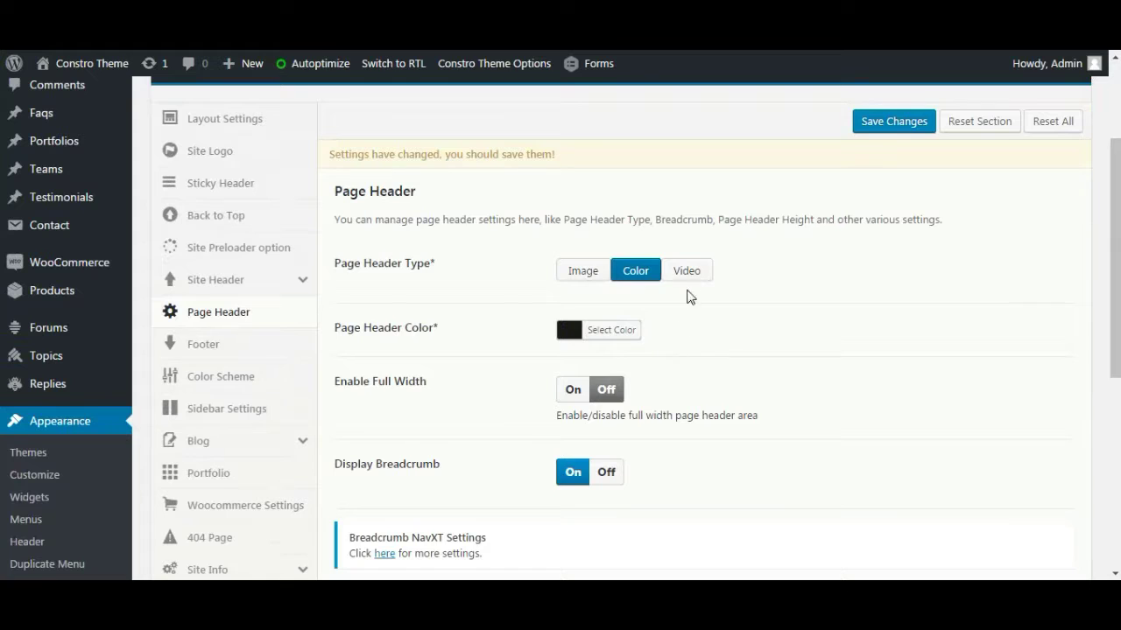
Set the Page Header Type to Video, keep Youtube Video as the video type, and look through the remaining settings.
click(689, 277)
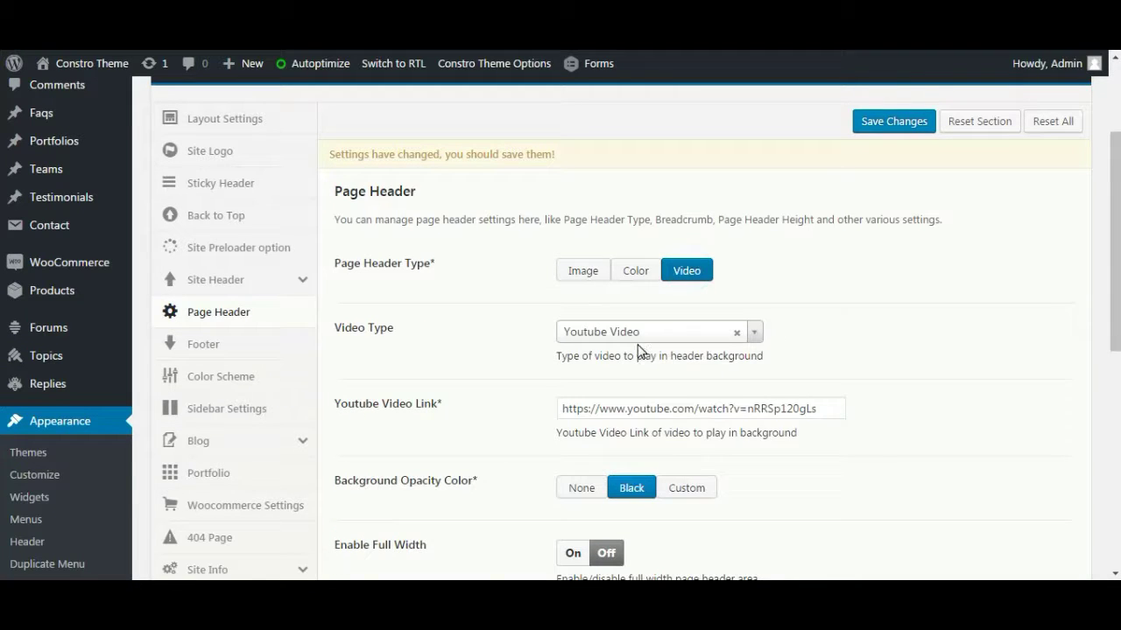
click(754, 334)
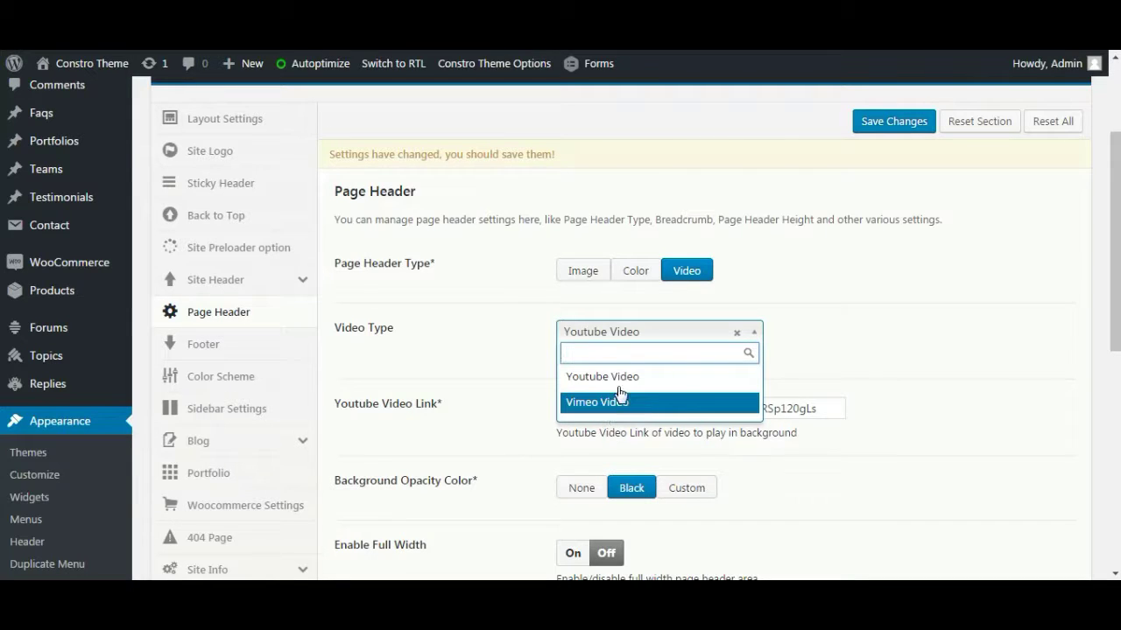
click(825, 350)
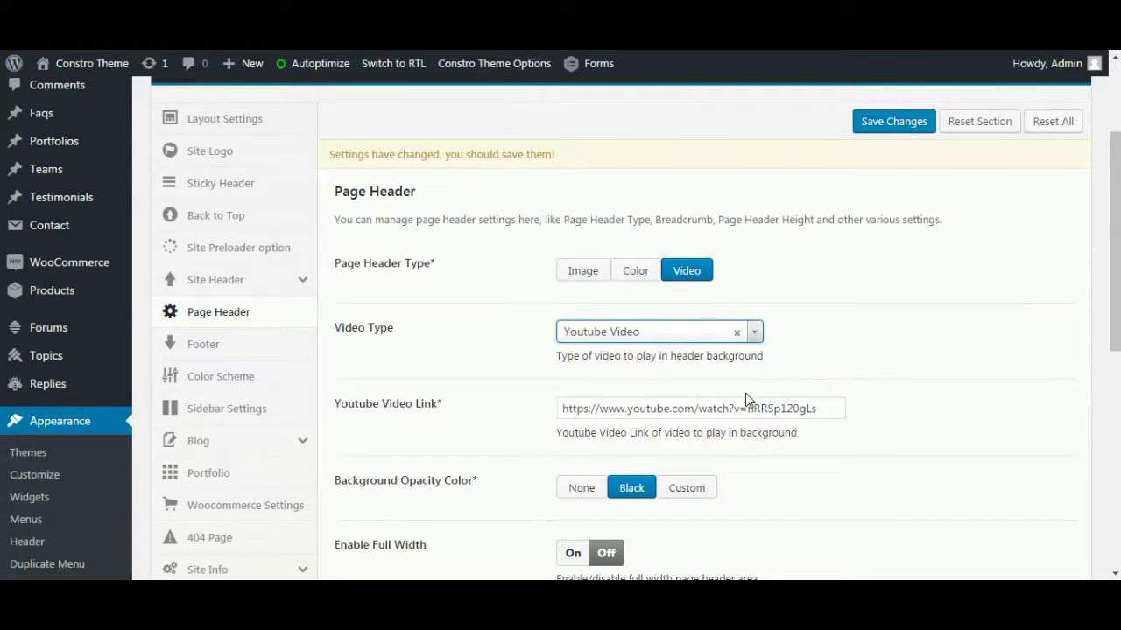
scroll(745, 399, down, 4)
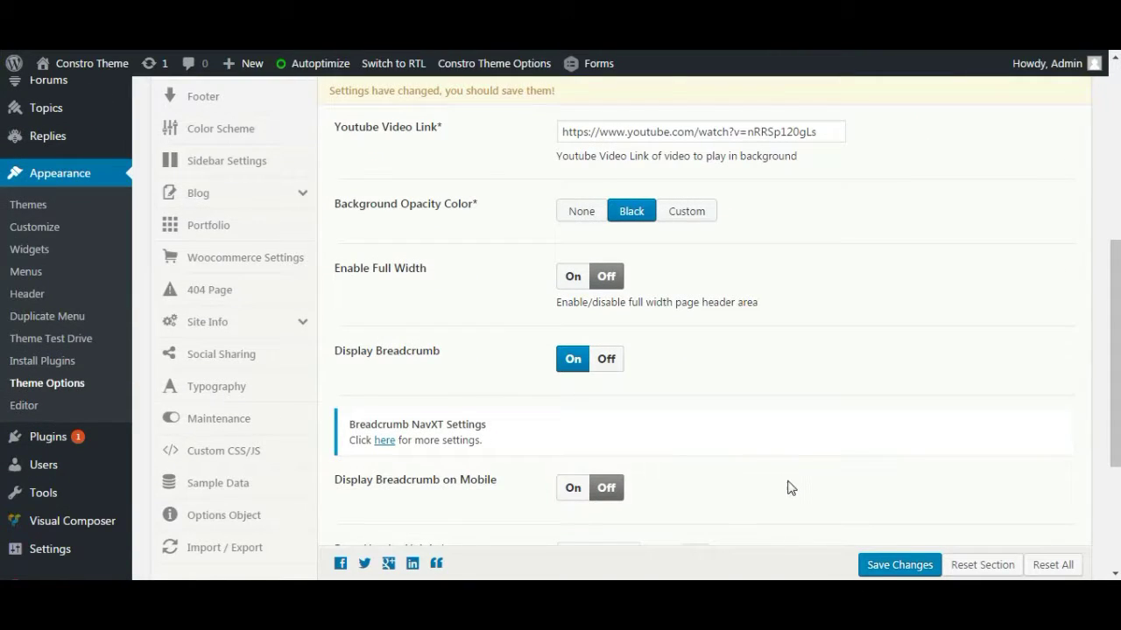
scroll(792, 483, down, 3)
scroll(592, 434, up, 10)
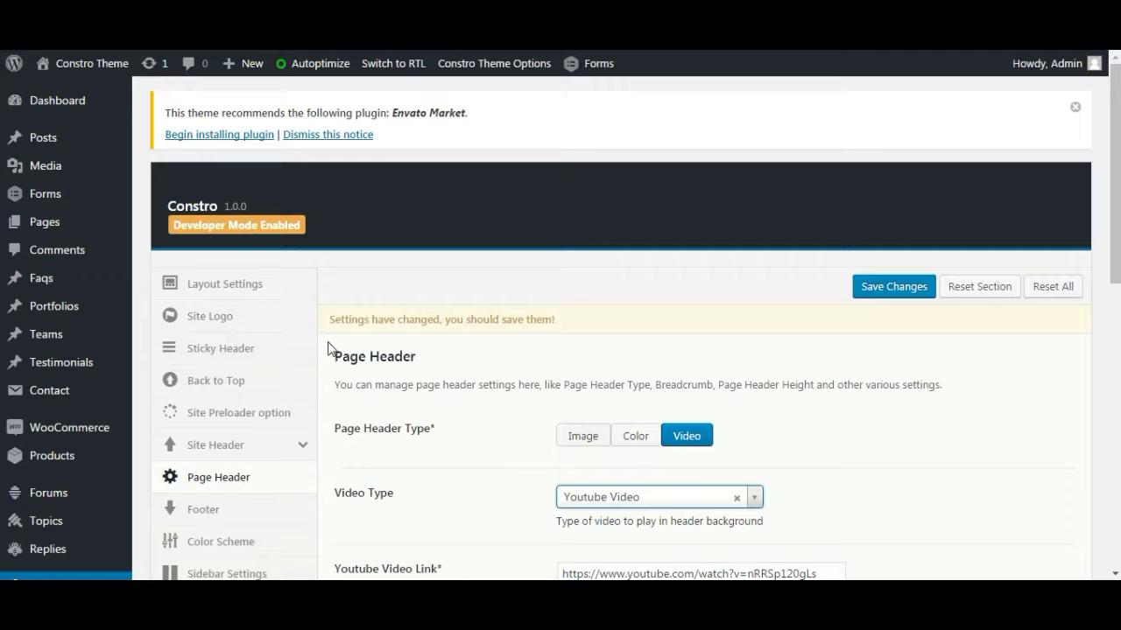
Open the Footer options, review the column layouts, and view the current footer at the end of the Services 1 page.
click(236, 515)
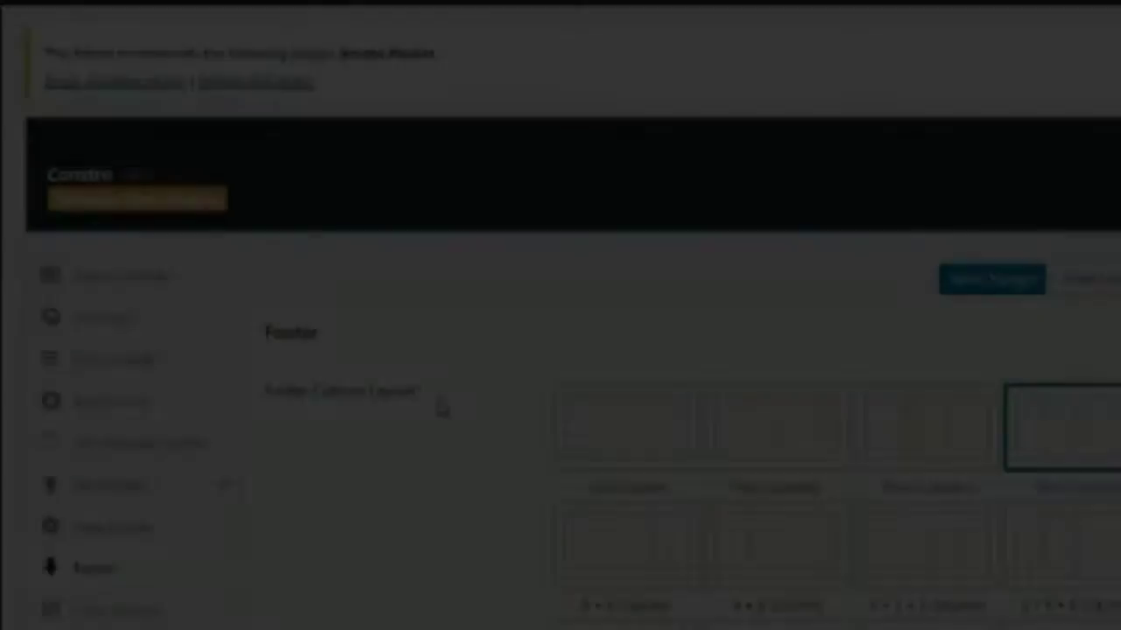
scroll(442, 409, down, 3)
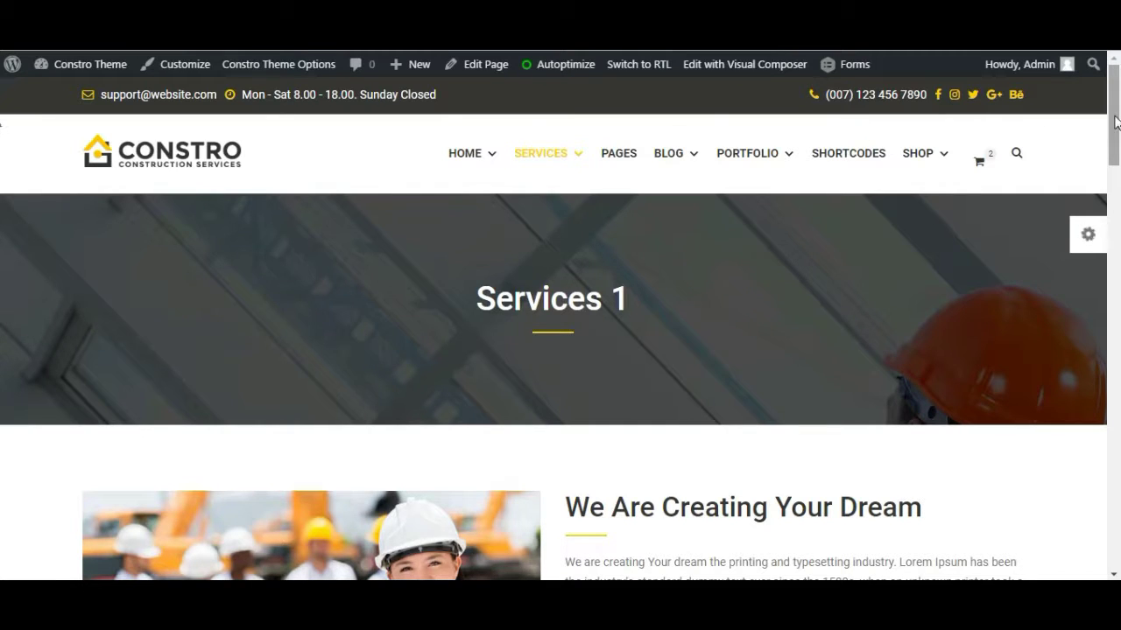
drag(1116, 122, 1119, 557)
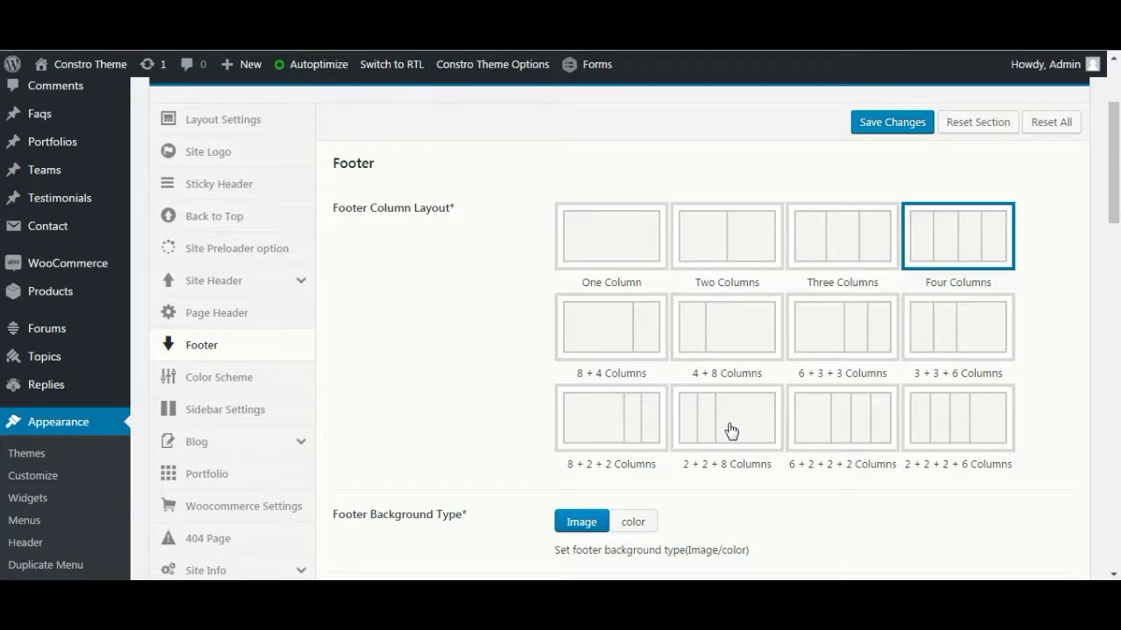
Set the Footer Column Layout to 2 + 2 + 8 Columns, save the changes, and check the footer on the Services 1 page.
click(729, 428)
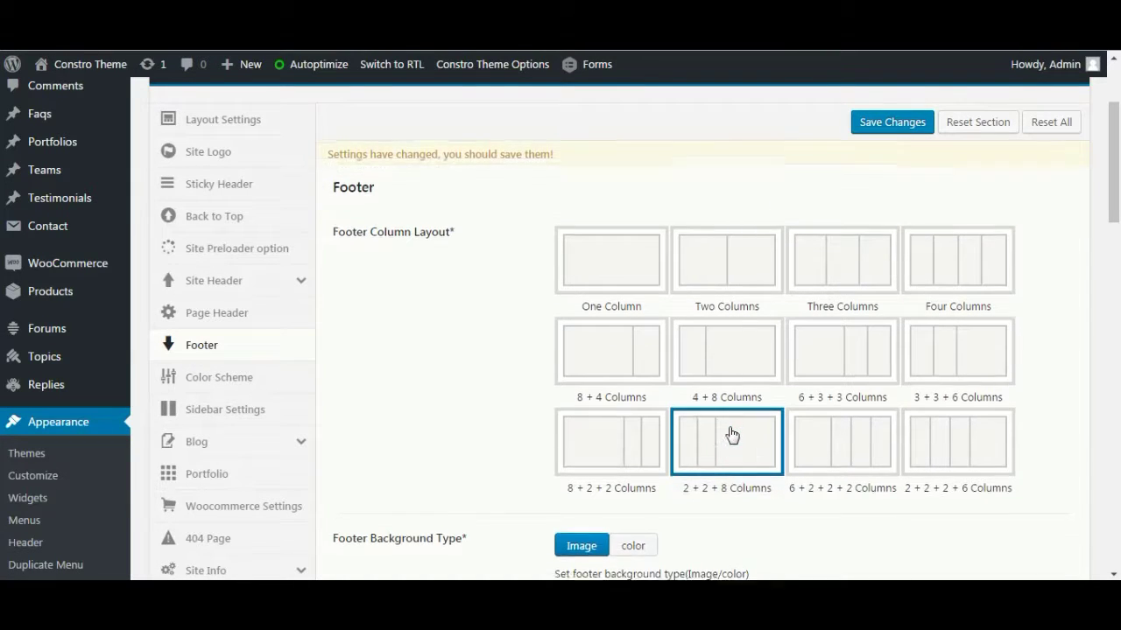
click(865, 127)
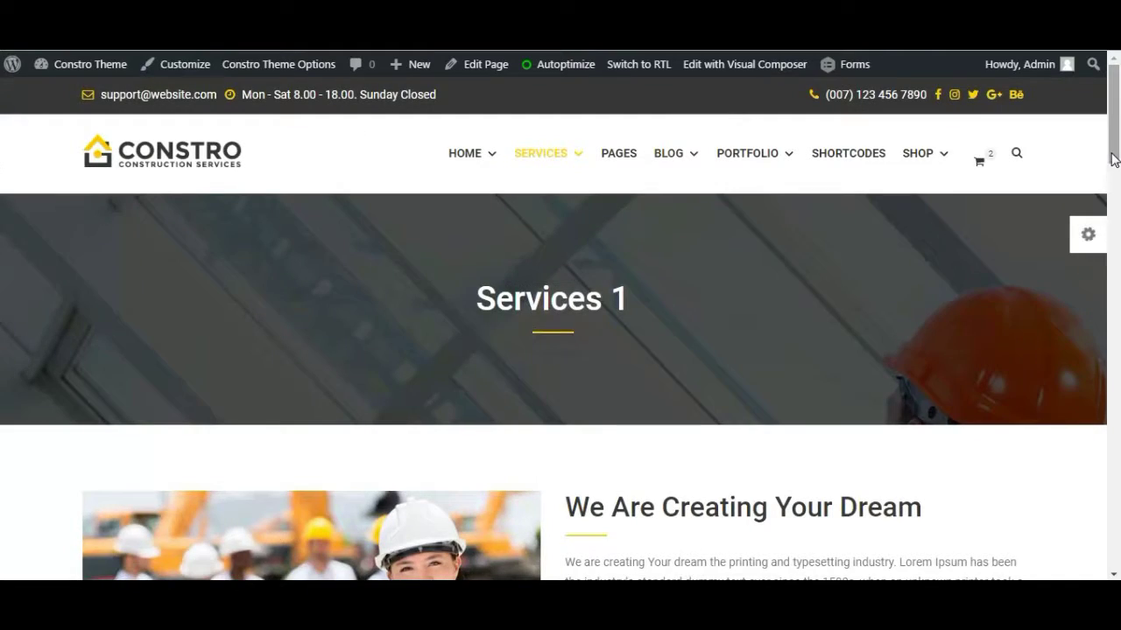
drag(1114, 158, 1118, 555)
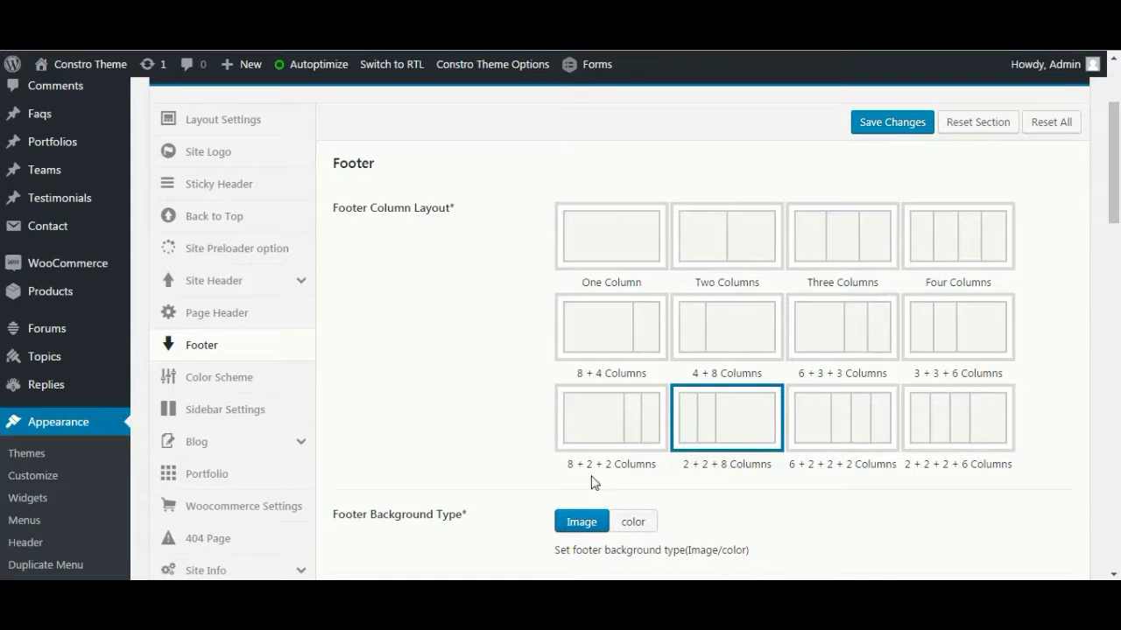
Set the Footer Background Type to color and look through the footer colour settings.
scroll(765, 501, down, 2)
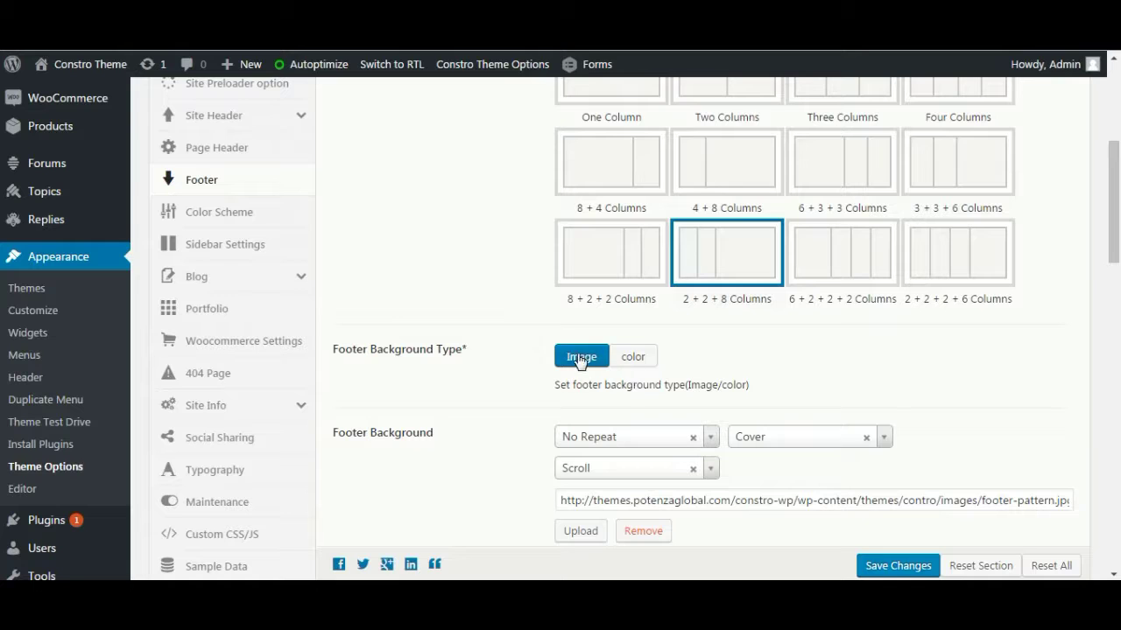
scroll(607, 376, down, 2)
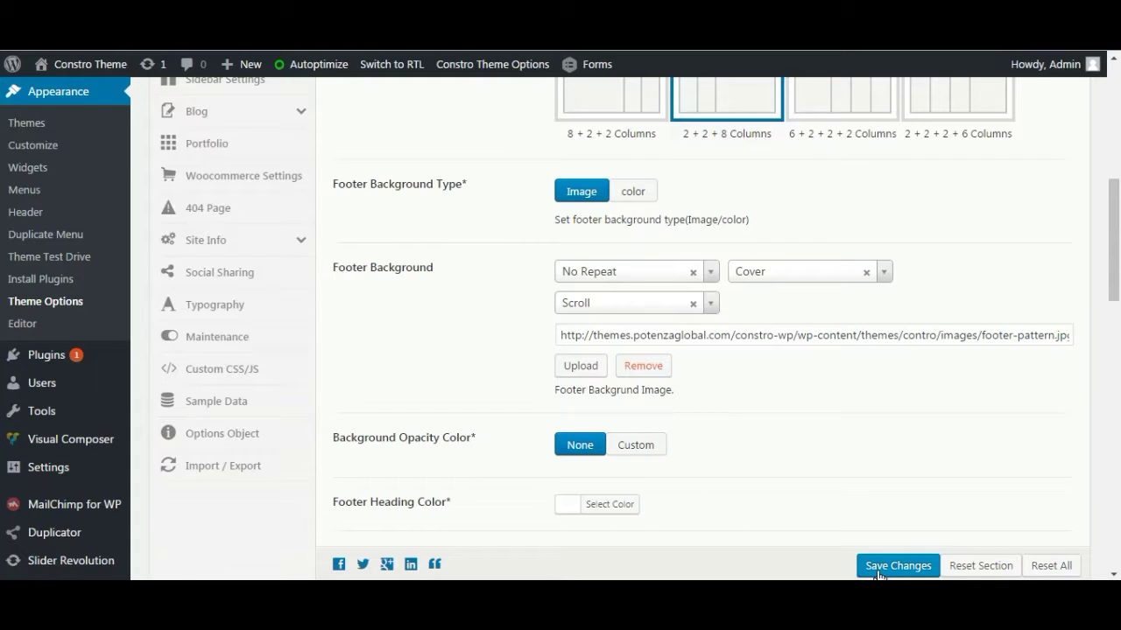
click(638, 190)
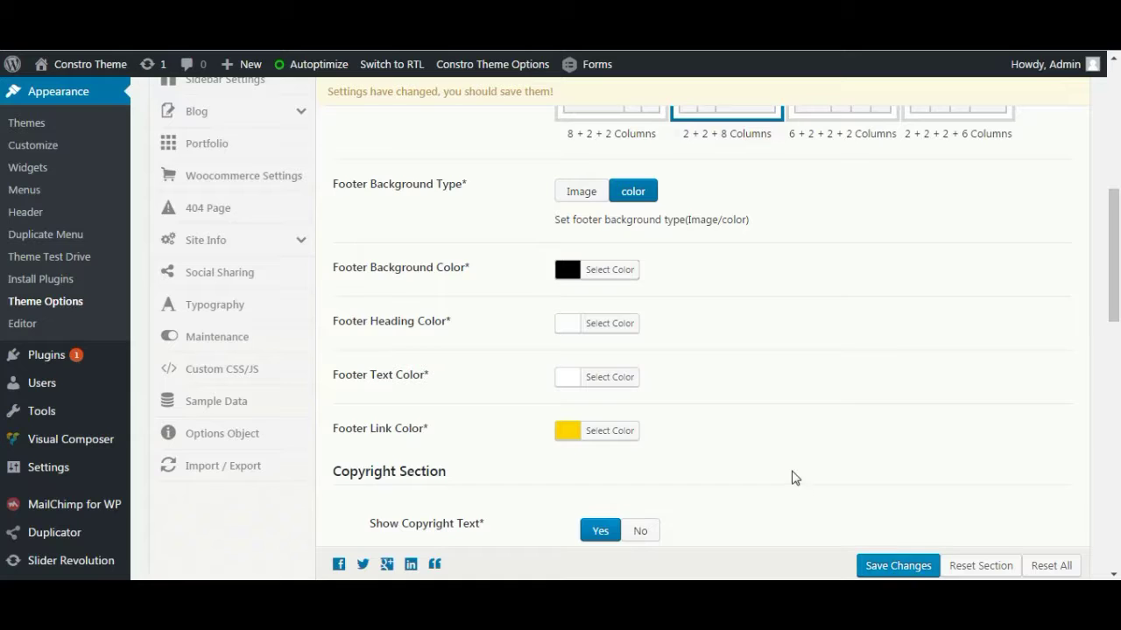
scroll(788, 477, down, 2)
scroll(391, 297, down, 1)
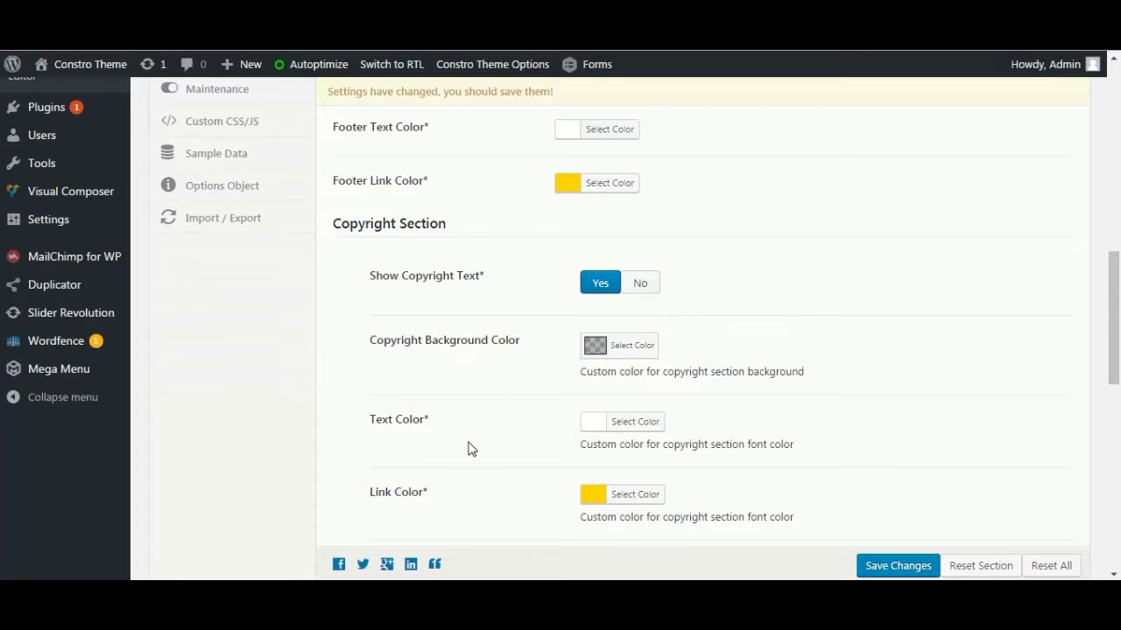
Review the Copyright Section's colours and its left and right footer texts, comparing them with the copyright bar on the Services 1 page.
scroll(472, 449, down, 3)
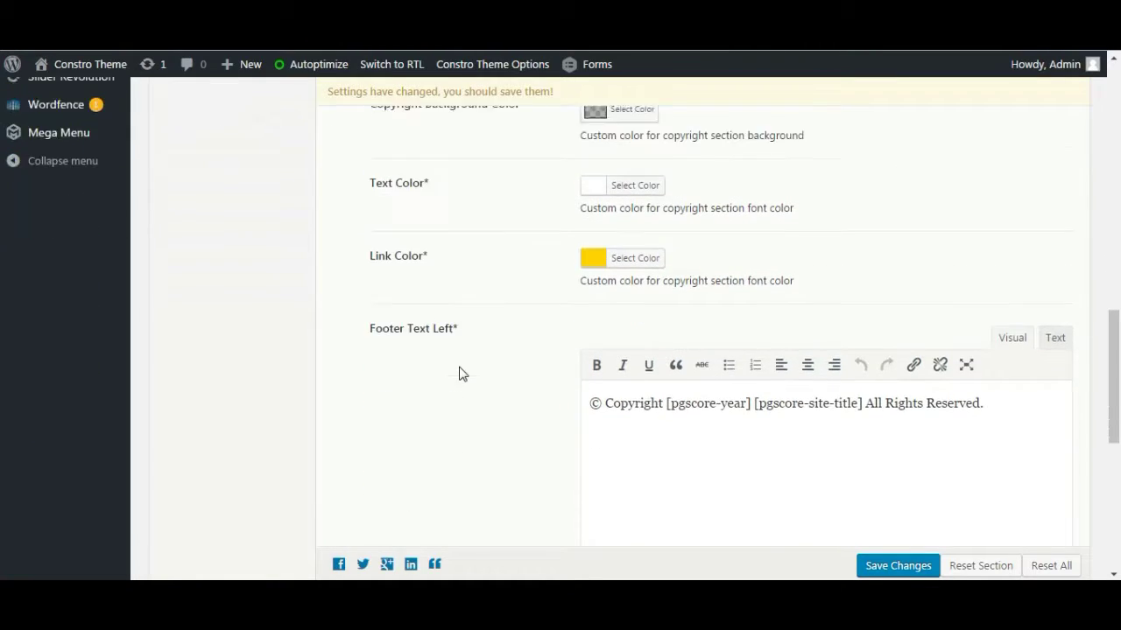
scroll(462, 374, down, 1)
scroll(561, 290, down, 3)
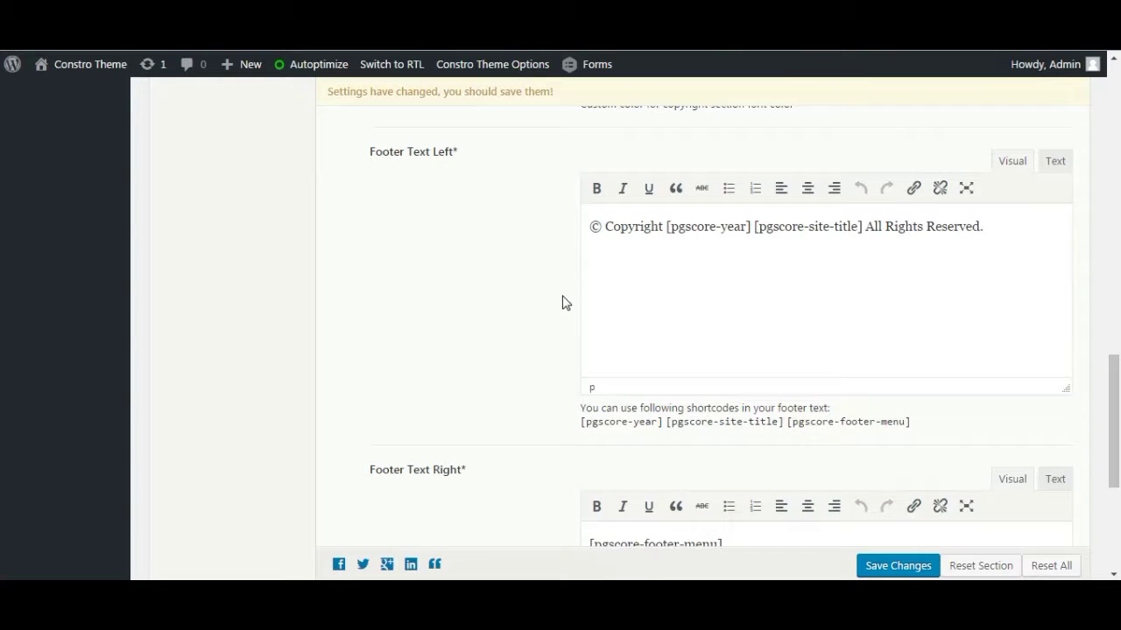
scroll(562, 308, down, 1)
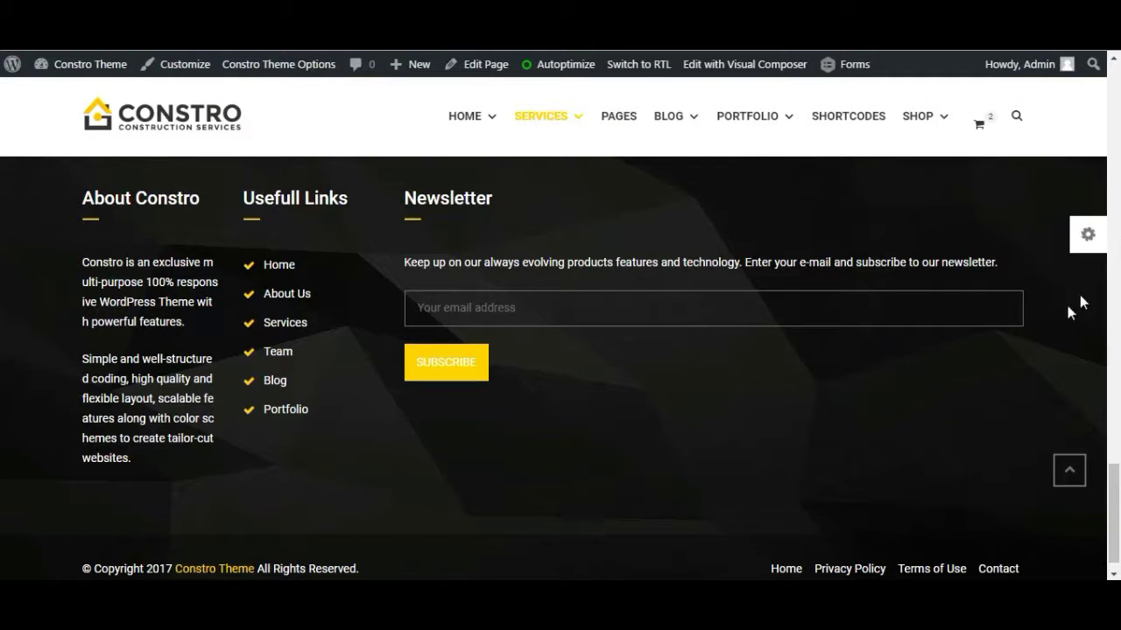
scroll(916, 418, down, 1)
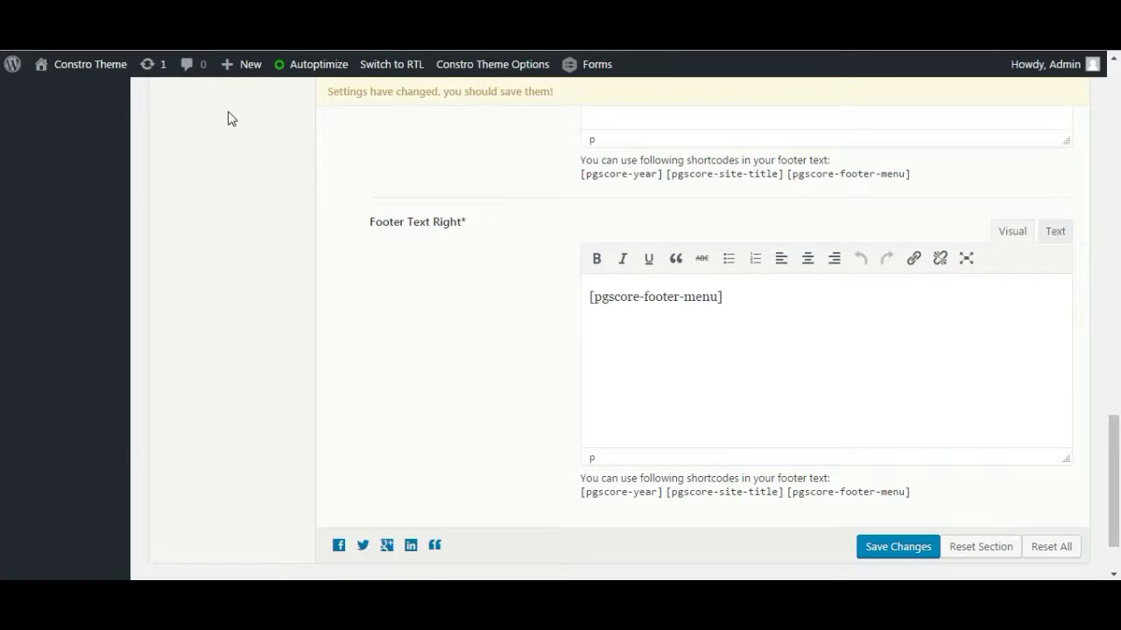
Set Show Copyright Text to No, save the changes, and check the footer on the reloaded Services 1 page.
scroll(675, 526, up, 4)
scroll(675, 526, up, 3)
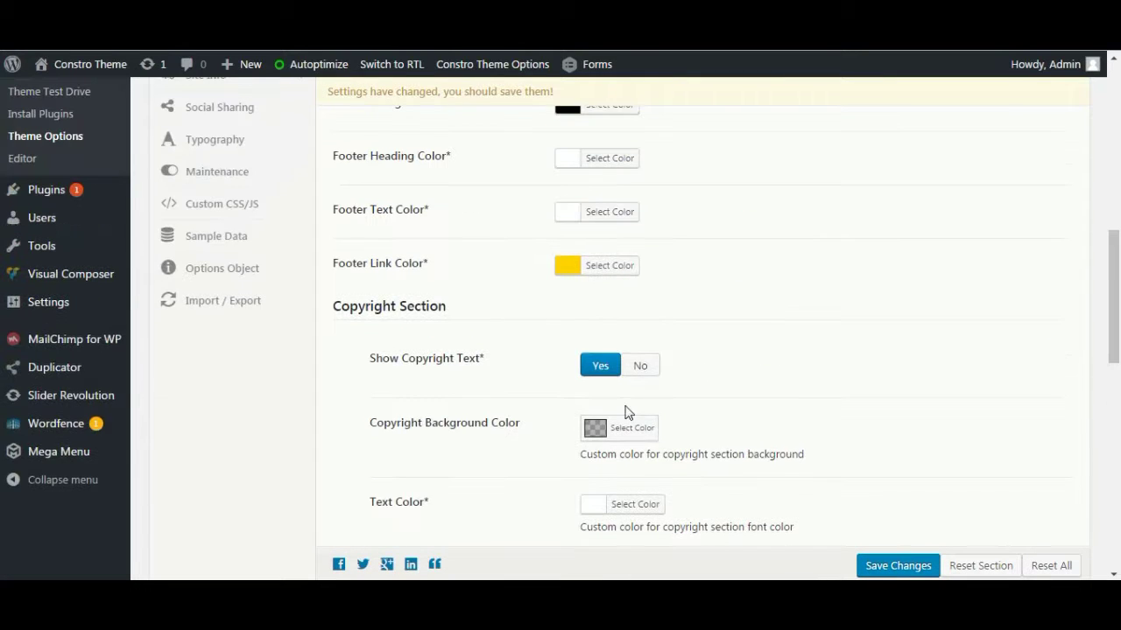
click(642, 366)
click(874, 480)
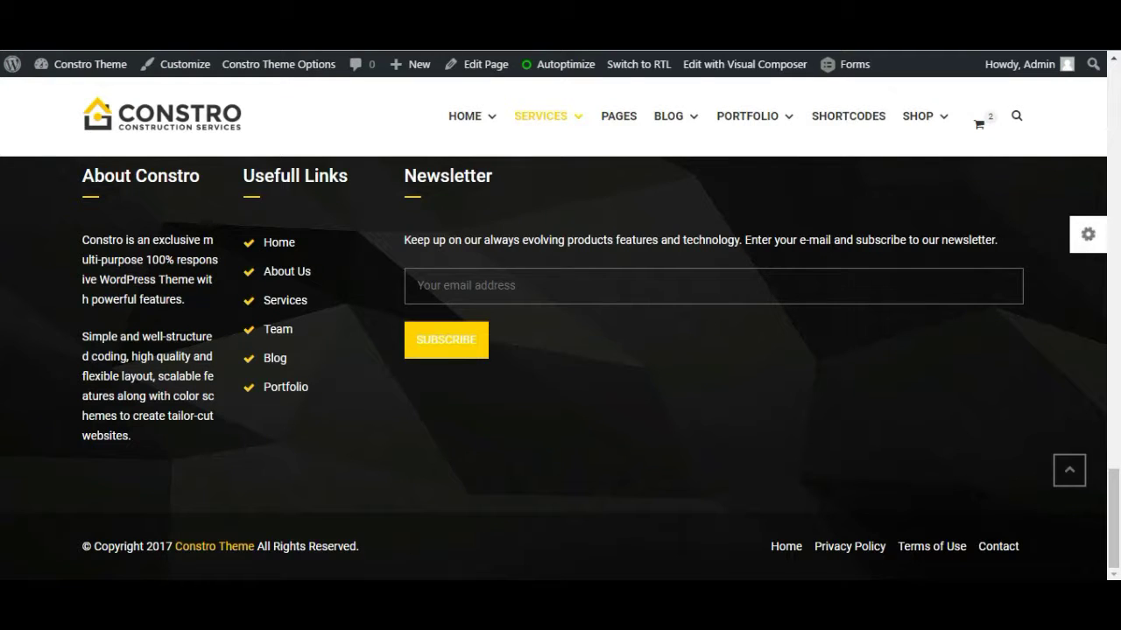
key(F5)
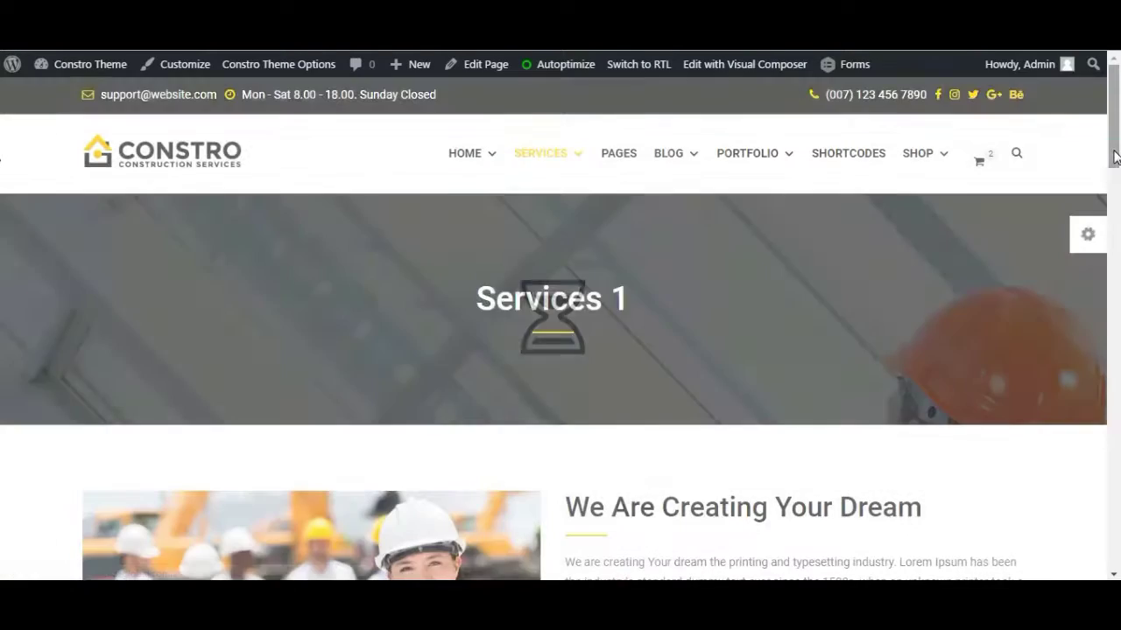
scroll(1116, 413, down, 10)
scroll(1117, 413, down, 10)
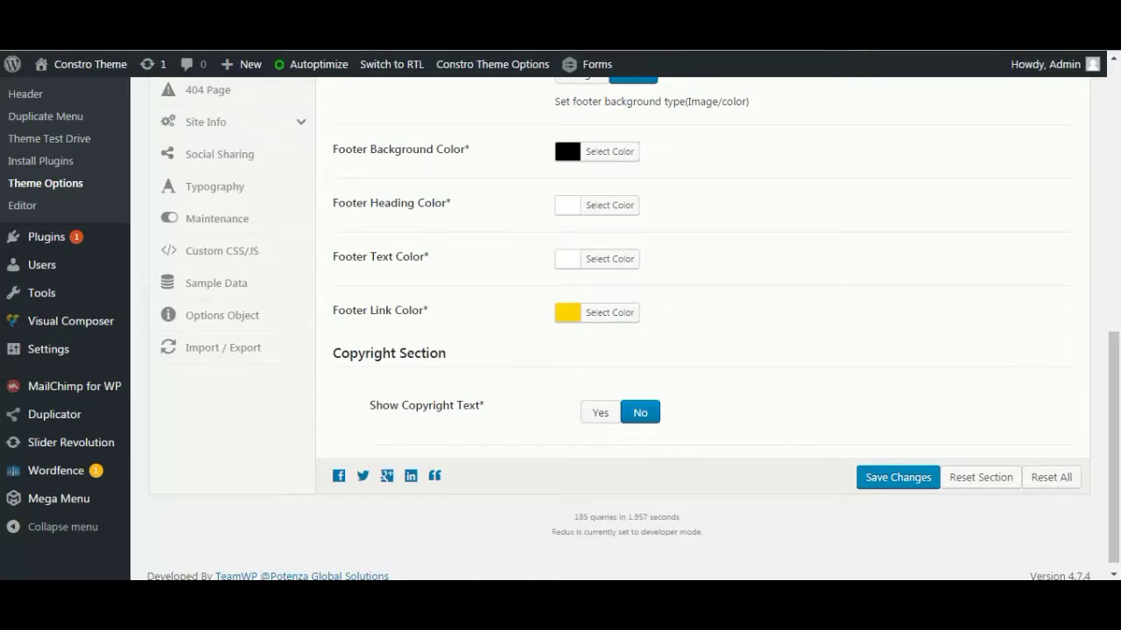
Open the Sidebar Settings, review the Page Sidebar choices, and examine the current sidebar on the Privacy Policy page.
scroll(451, 463, up, 4)
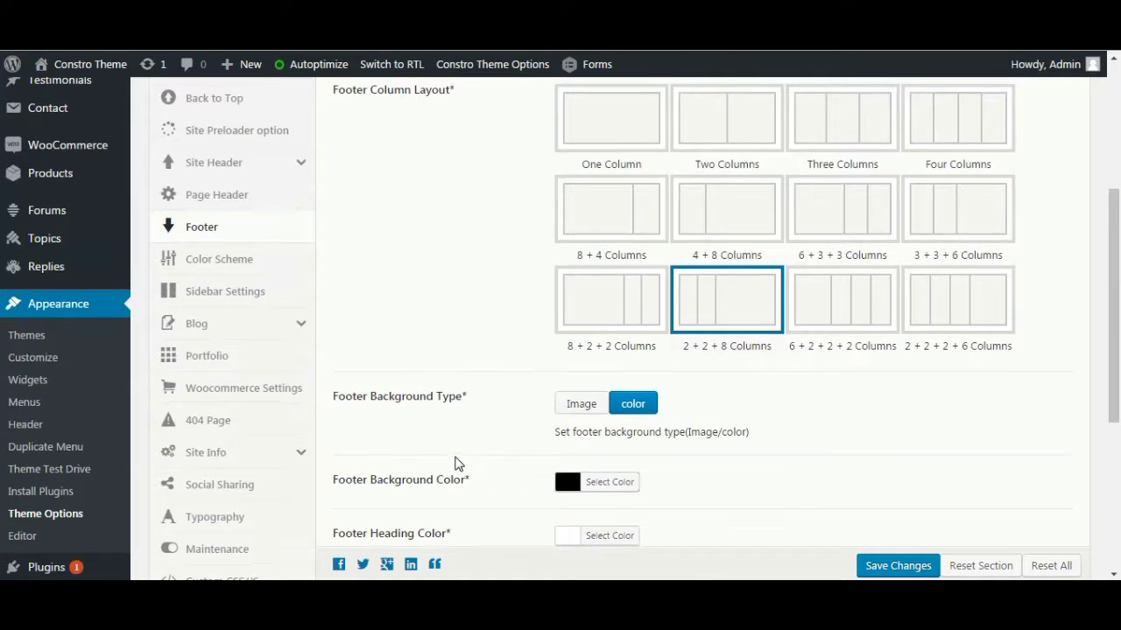
click(242, 303)
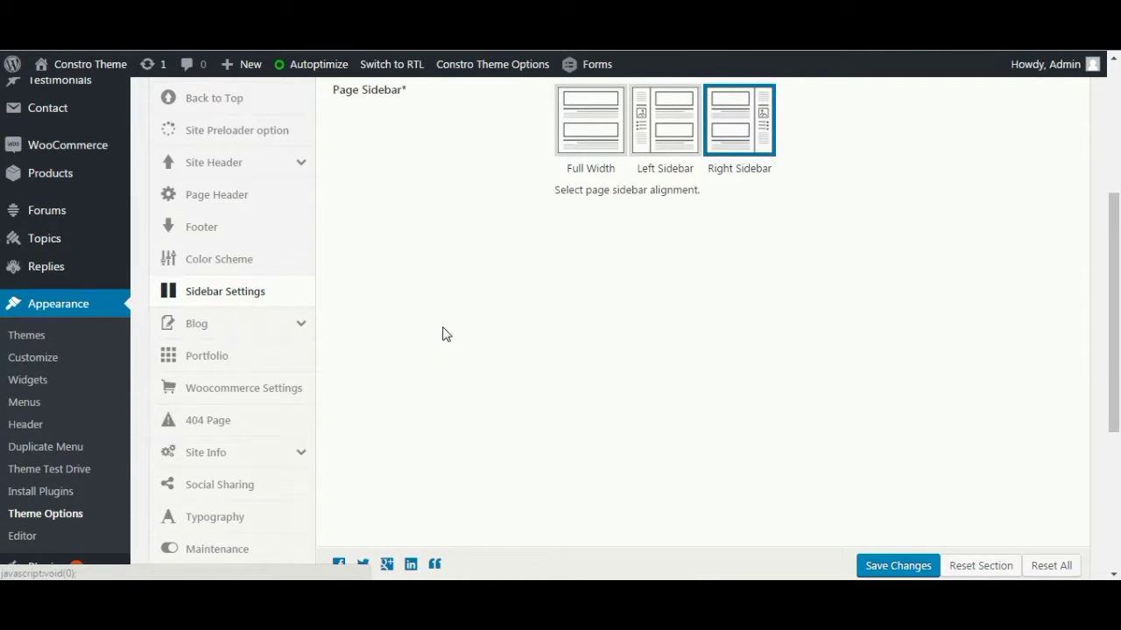
scroll(444, 334, up, 3)
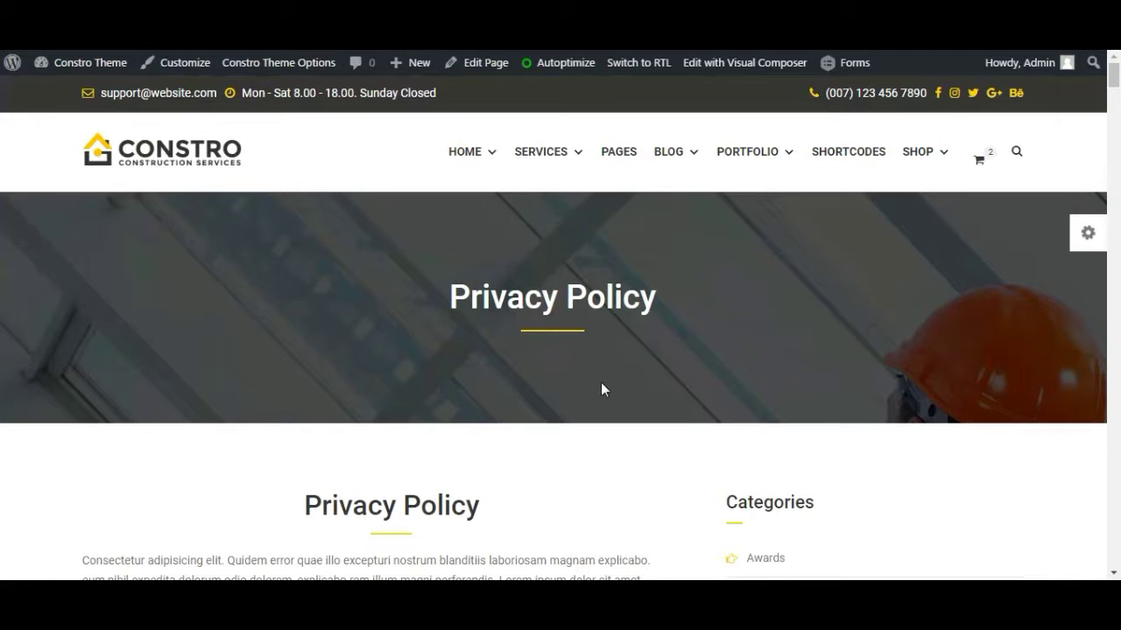
scroll(601, 388, down, 5)
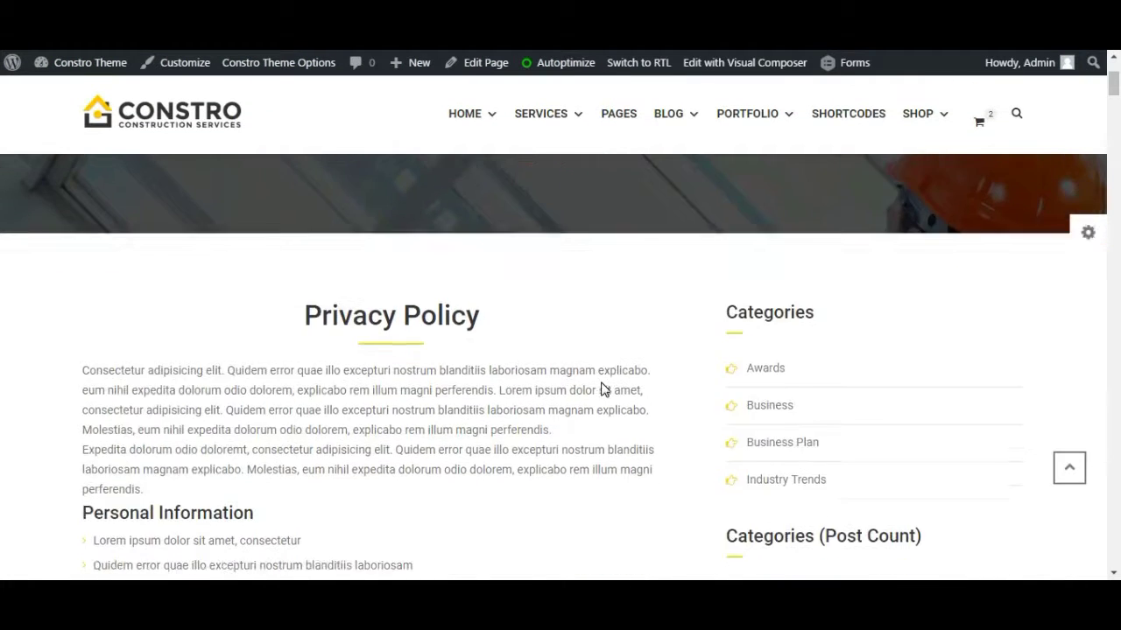
scroll(743, 315, up, 1)
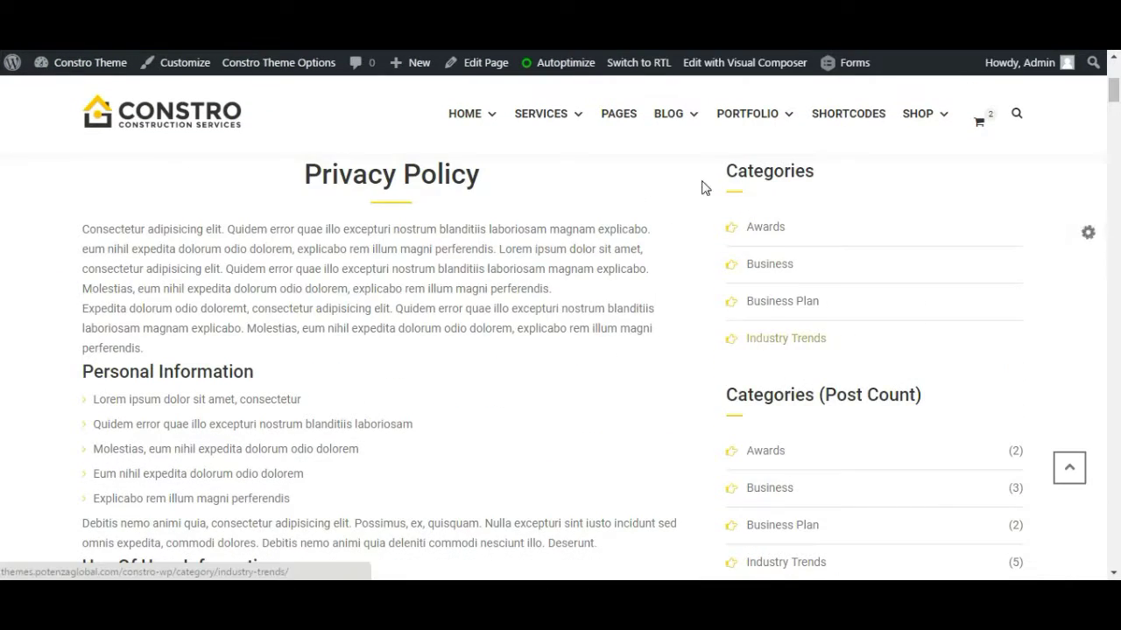
scroll(748, 320, up, 2)
scroll(732, 455, down, 3)
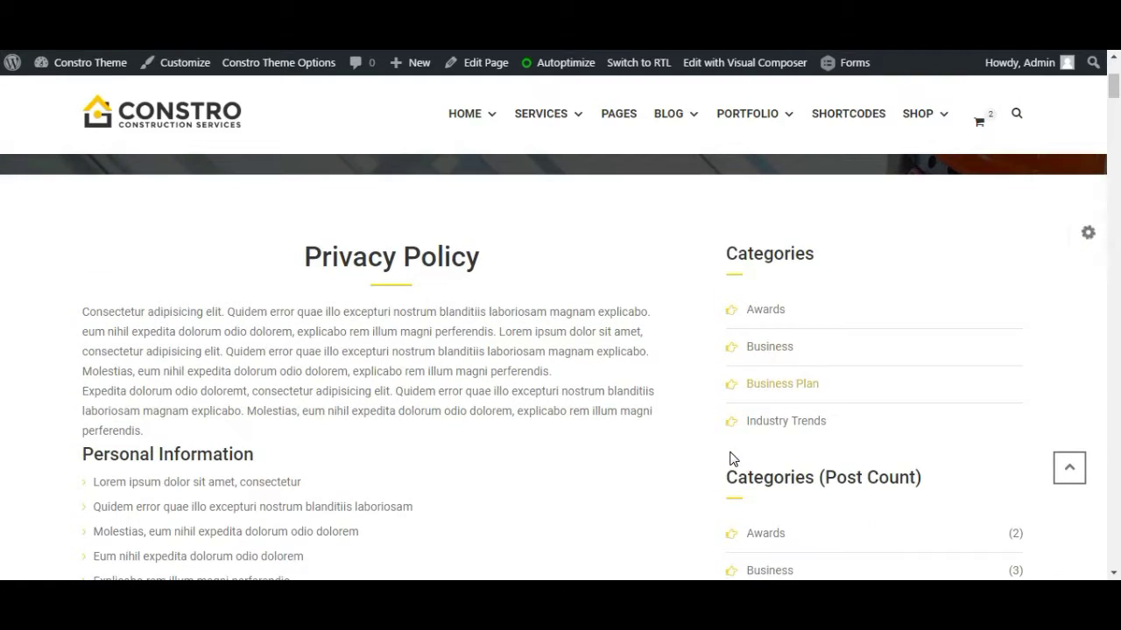
scroll(732, 459, down, 2)
scroll(732, 459, down, 1)
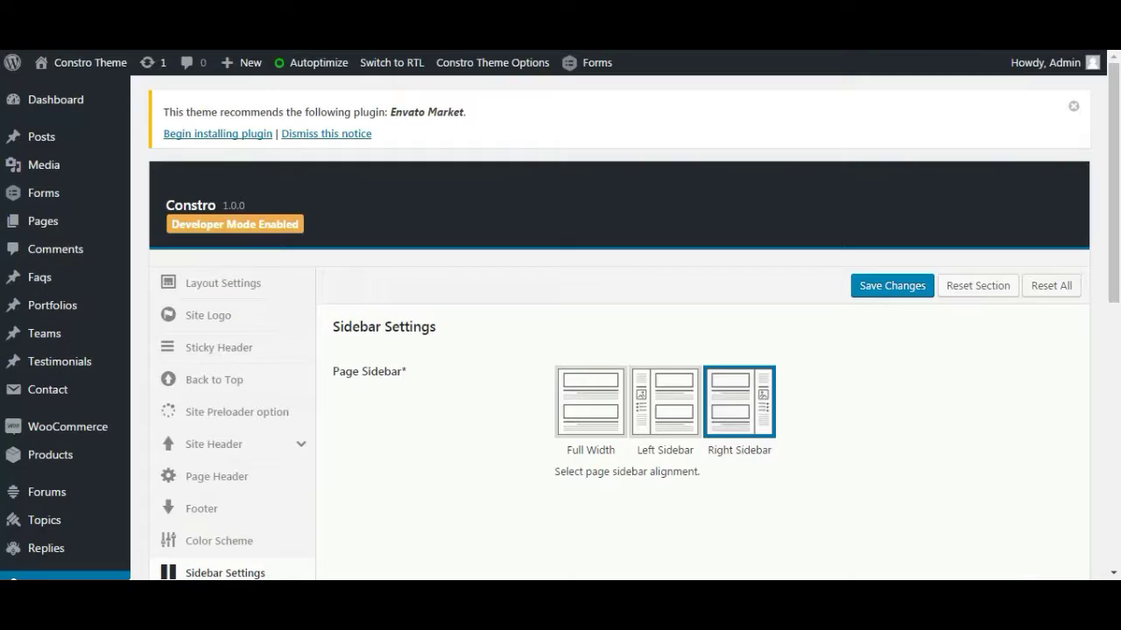
Set the Page Sidebar to Left Sidebar, save the changes, and check the sidebar placement on the Privacy Policy page.
click(665, 429)
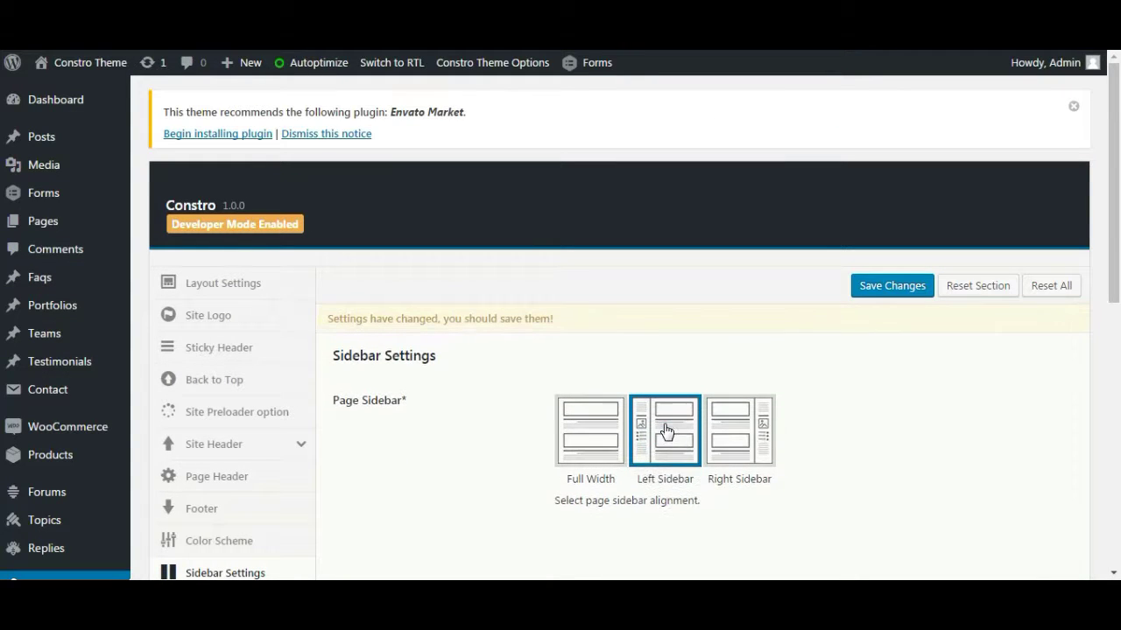
click(882, 294)
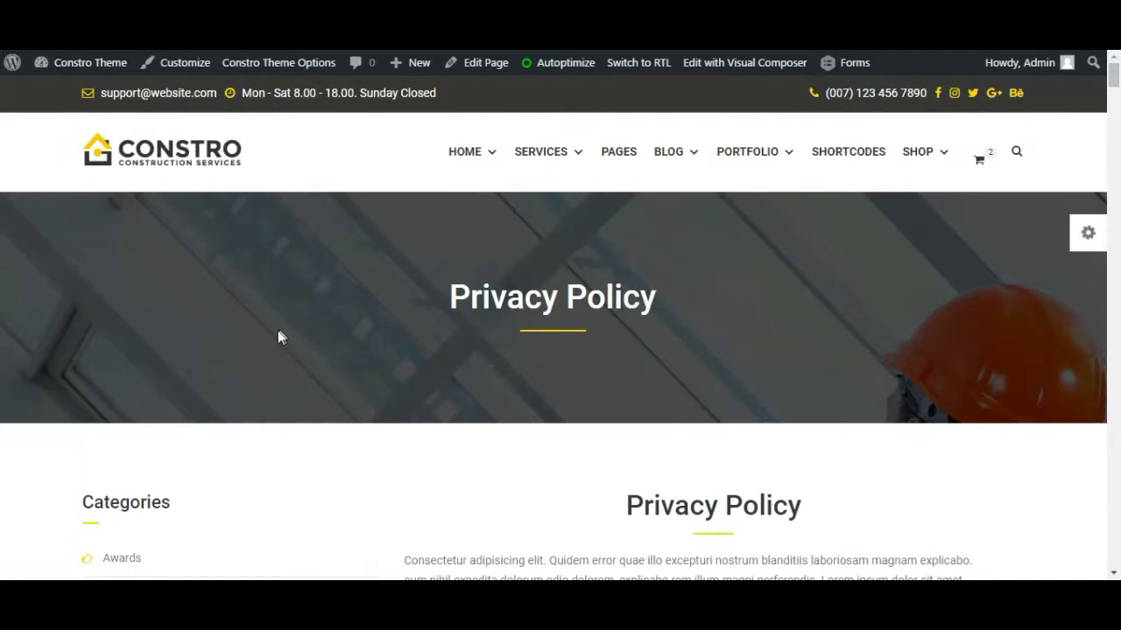
scroll(278, 332, down, 3)
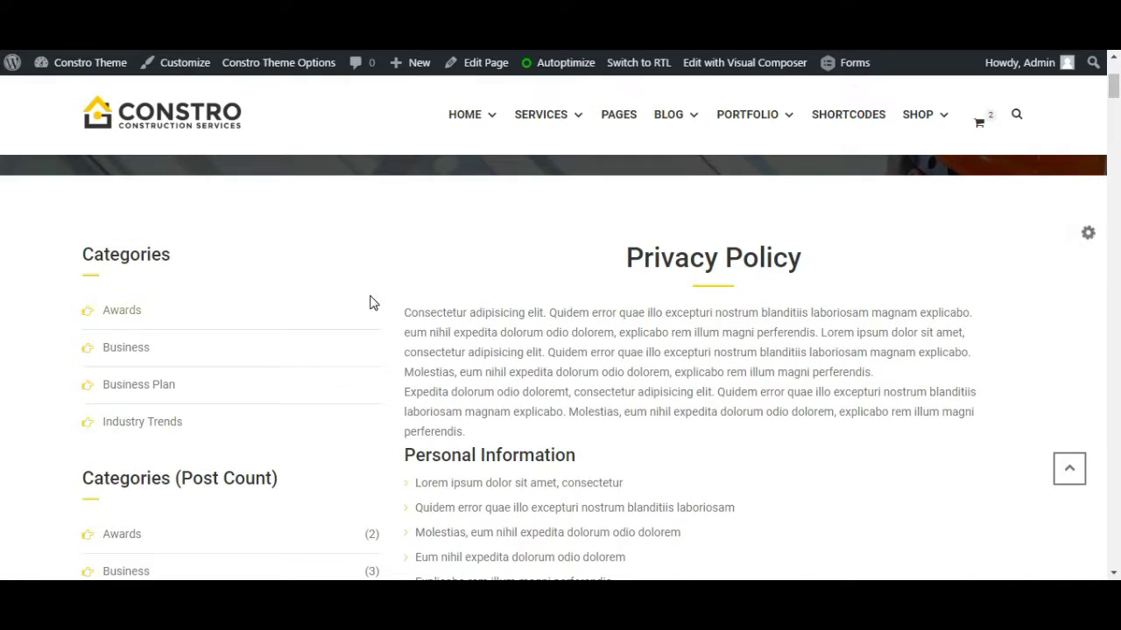
scroll(369, 303, down, 6)
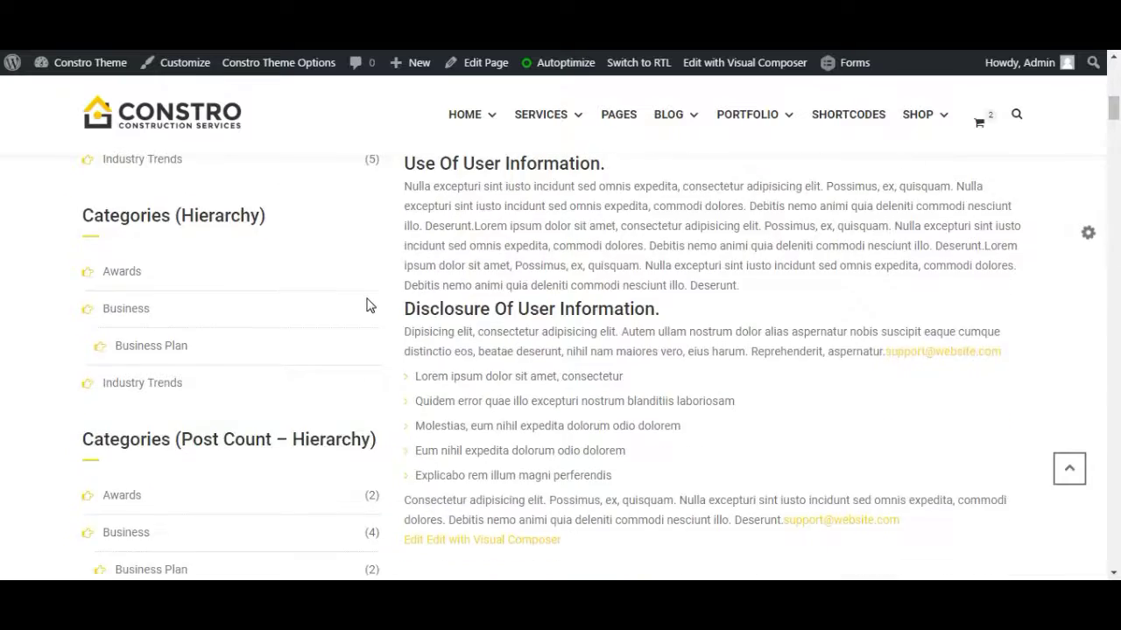
scroll(367, 304, down, 6)
scroll(364, 302, down, 3)
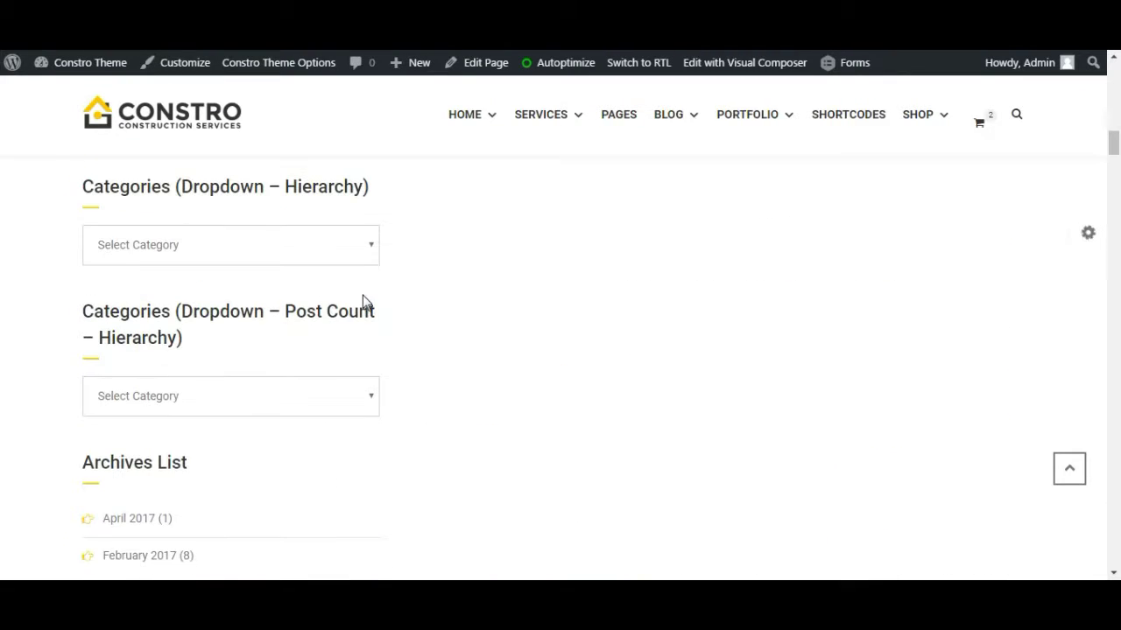
scroll(366, 302, up, 7)
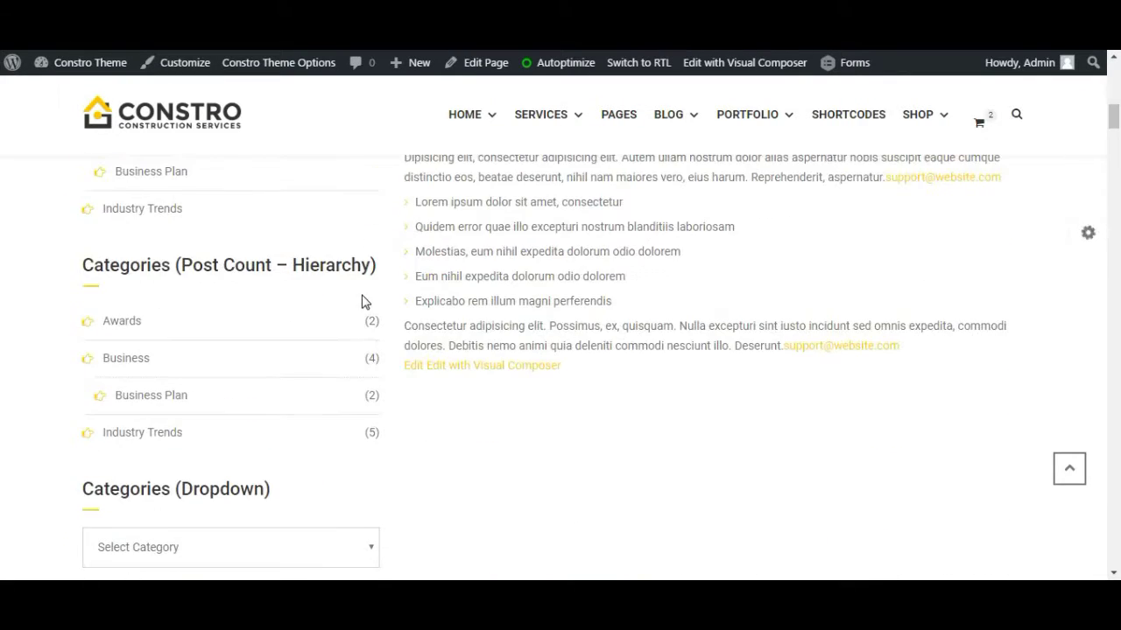
scroll(364, 300, up, 10)
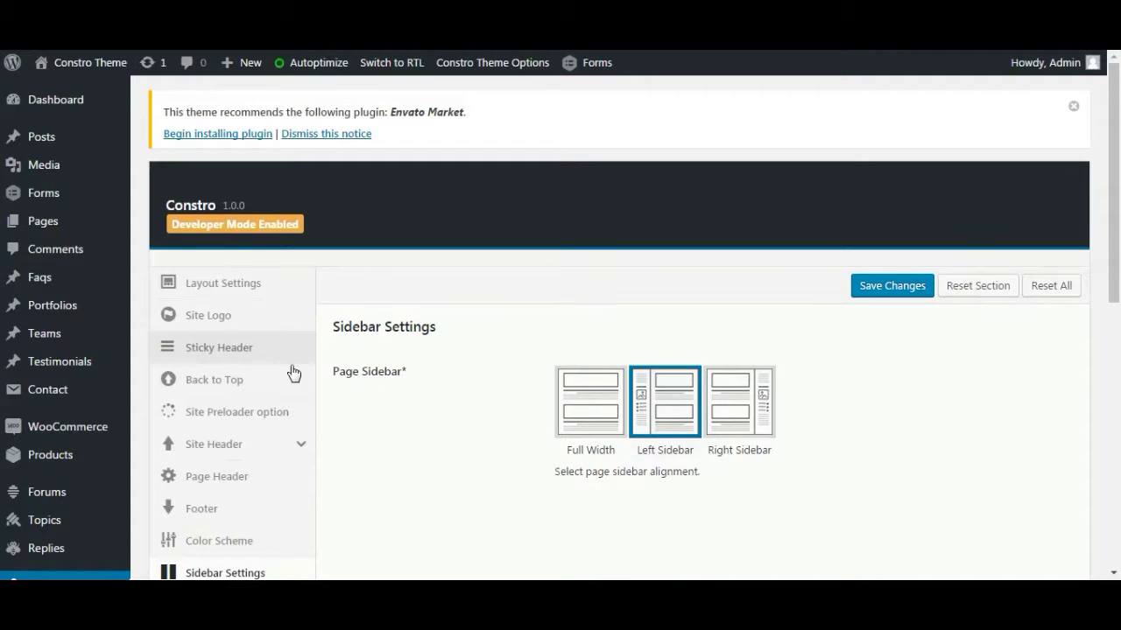
Open the Blog options and examine the current sidebar and post list on the site's Blog page.
scroll(292, 373, down, 2)
click(271, 444)
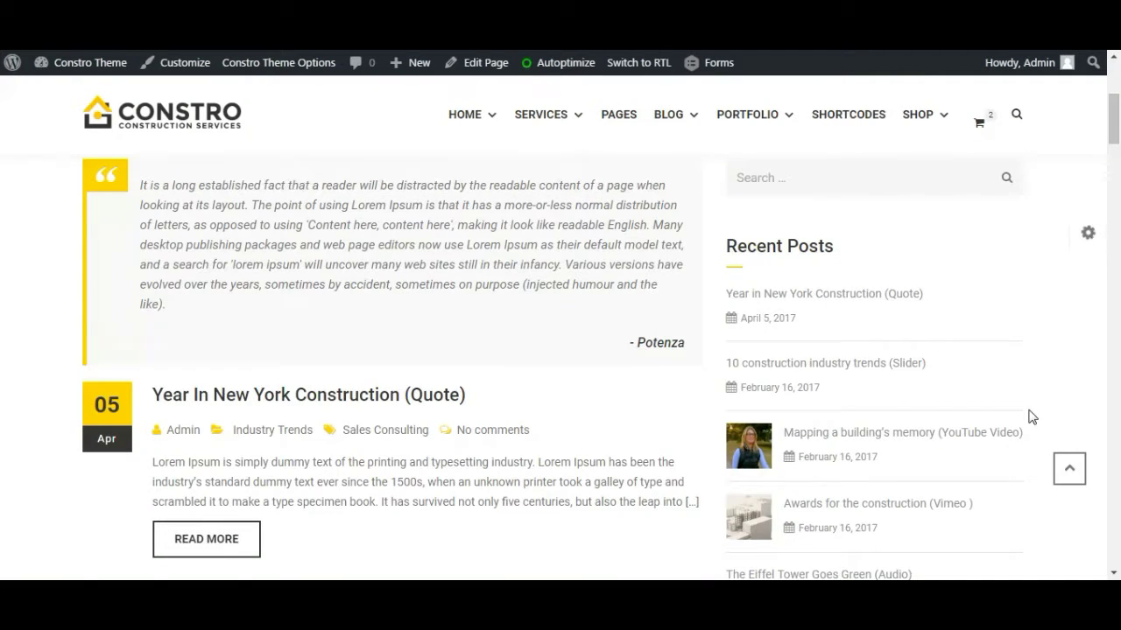
scroll(963, 456, up, 4)
scroll(895, 490, down, 9)
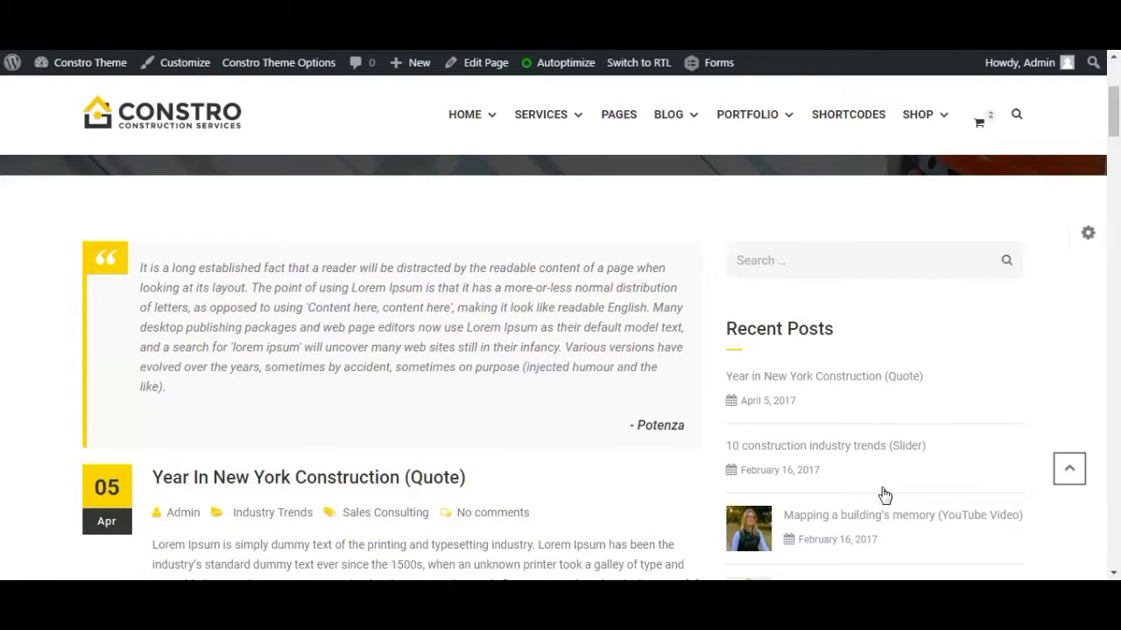
scroll(880, 486, down, 6)
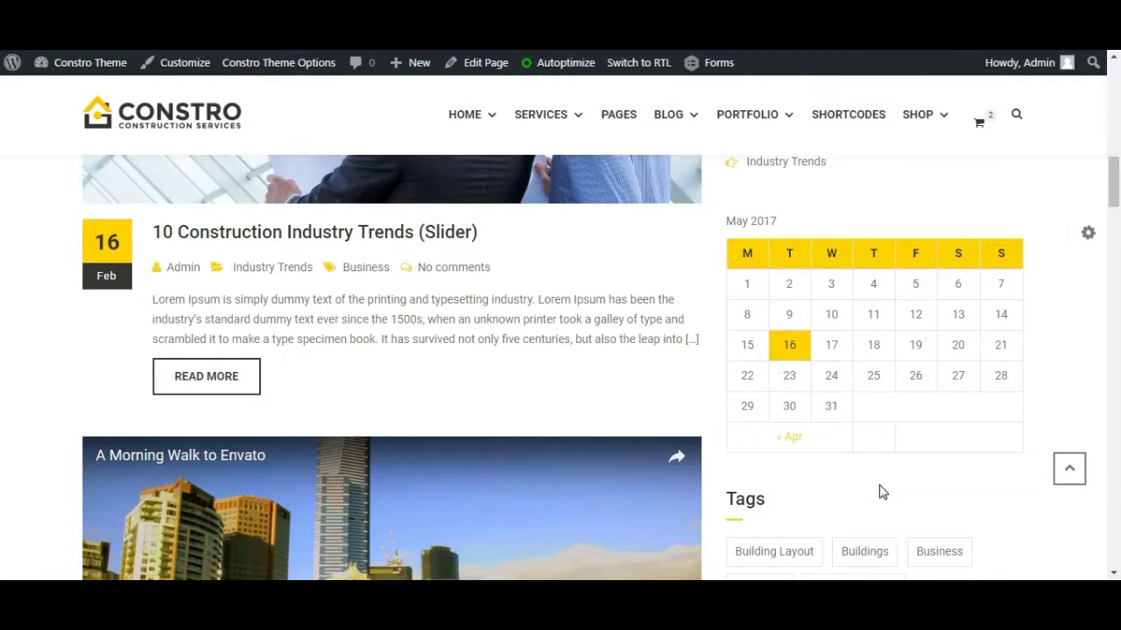
scroll(880, 490, up, 15)
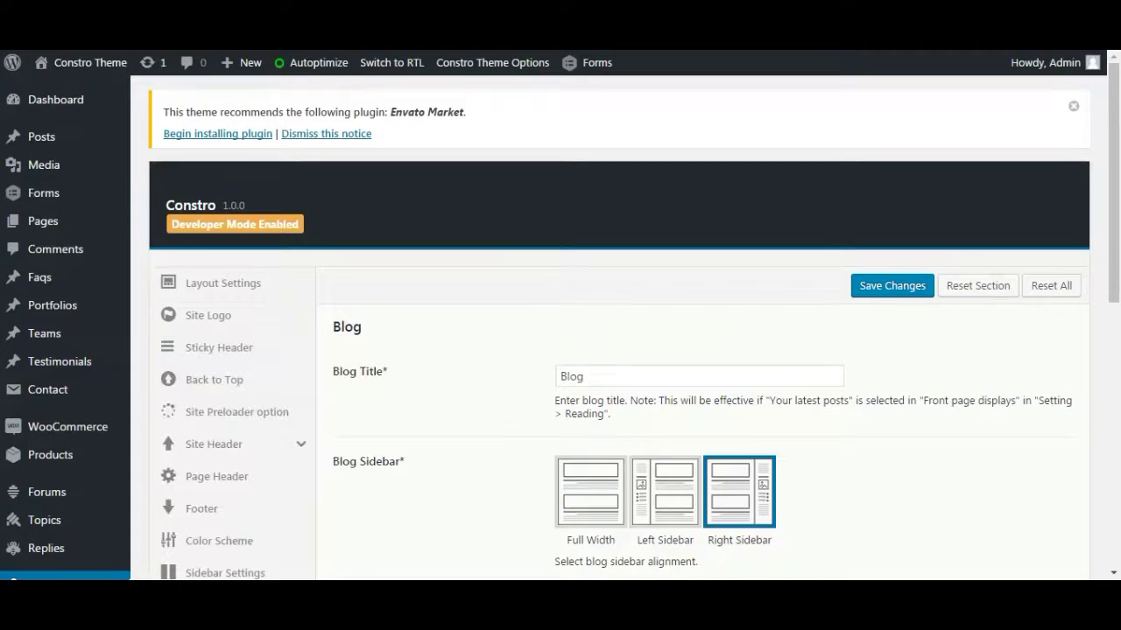
Set the Blog Sidebar to Left Sidebar, save the changes, and check the reloaded Blog page.
scroll(596, 413, down, 1)
click(668, 413)
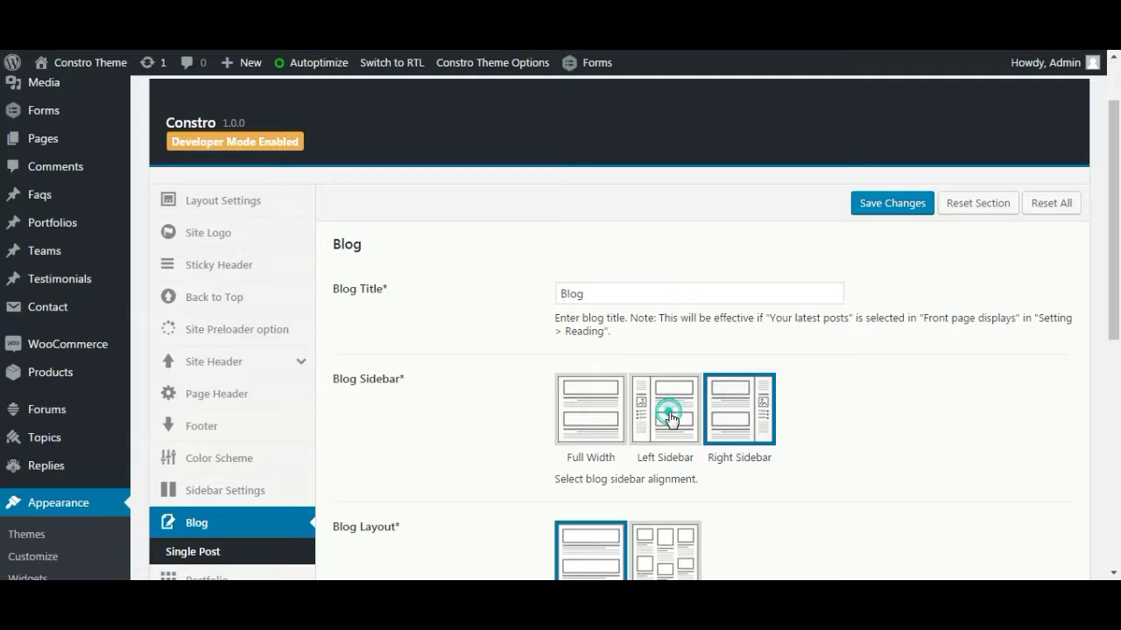
click(889, 204)
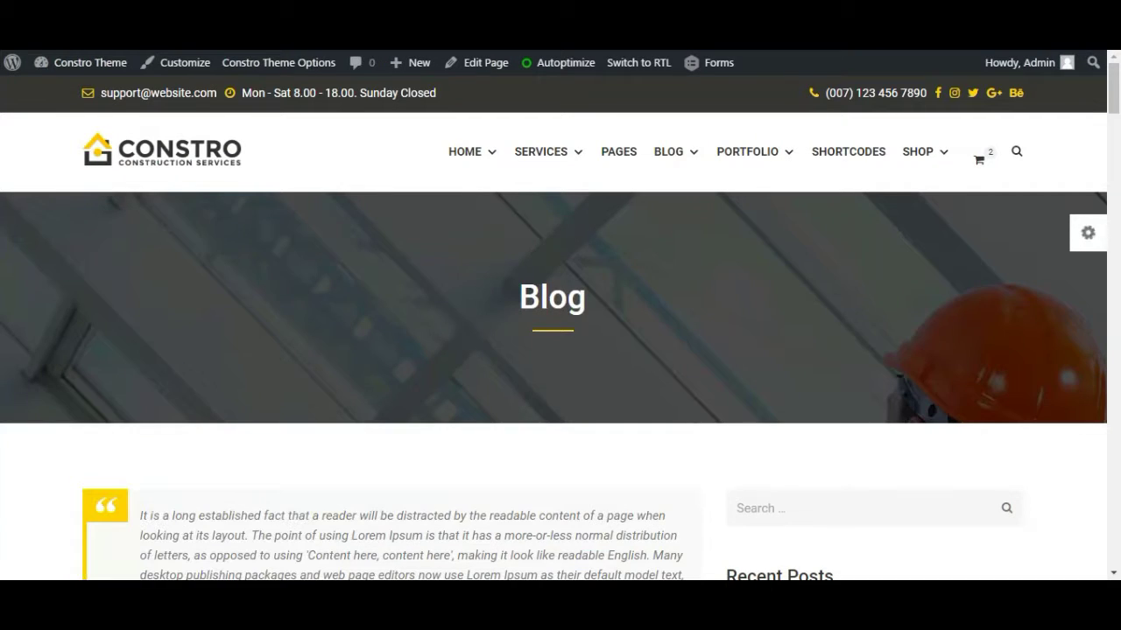
key(F5)
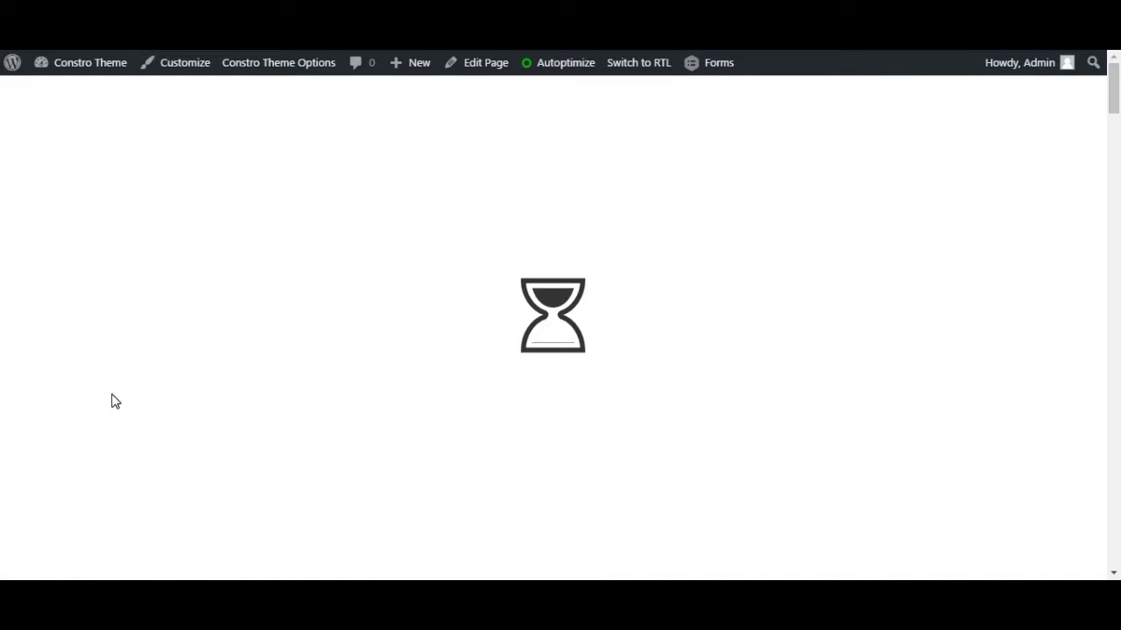
scroll(111, 394, down, 3)
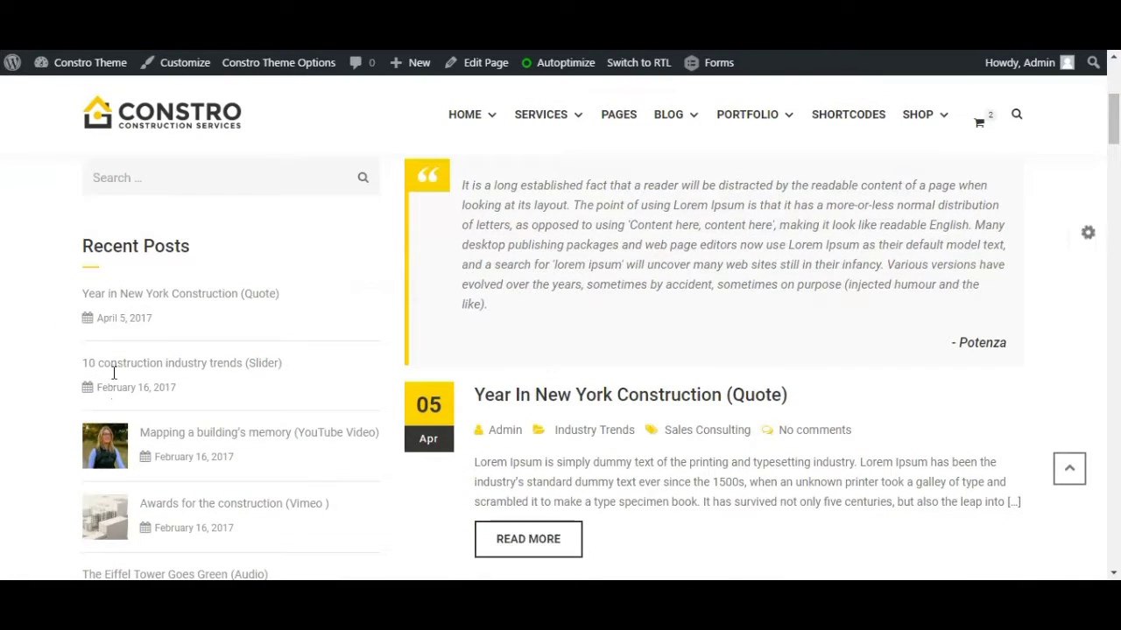
scroll(128, 473, down, 5)
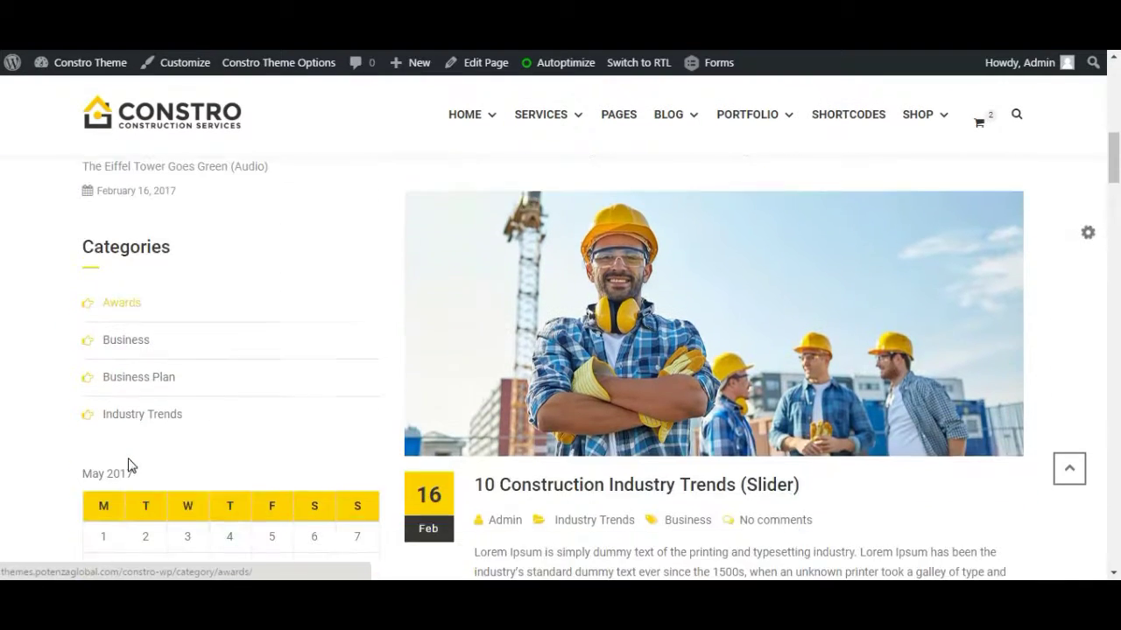
Examine the Recent Posts, Categories and calendar widgets in the sidebar of the site's Blog page.
scroll(140, 532, down, 3)
scroll(167, 211, up, 4)
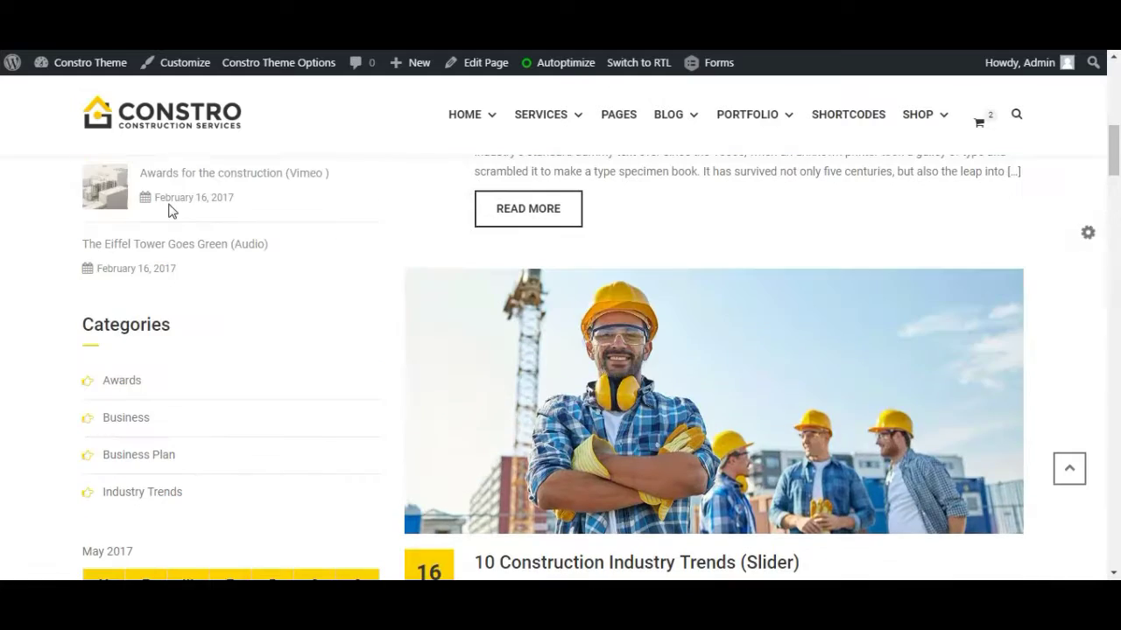
scroll(158, 223, up, 3)
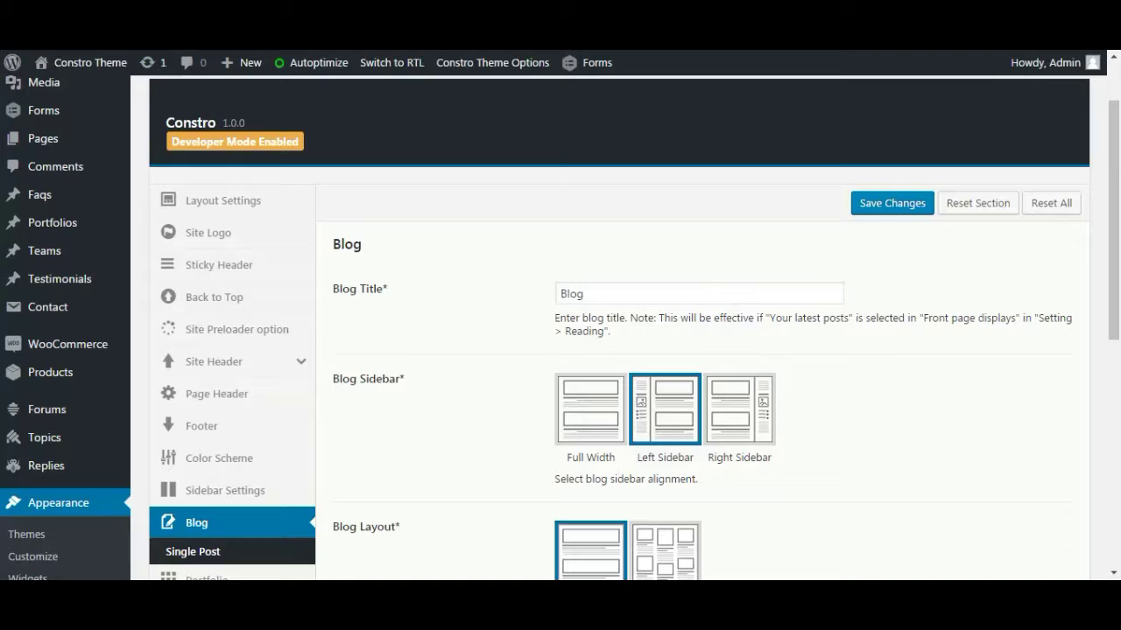
Review the Blog Layout choices in the theme options and examine the current post list layout on the Blog page.
scroll(745, 510, down, 2)
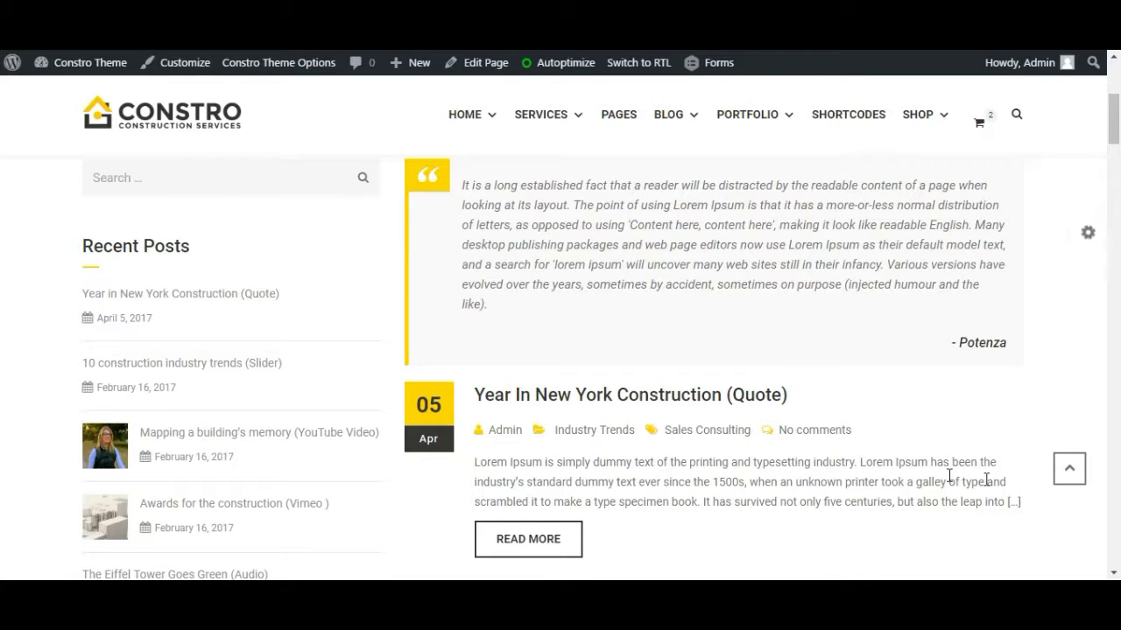
scroll(937, 481, up, 5)
scroll(572, 500, down, 4)
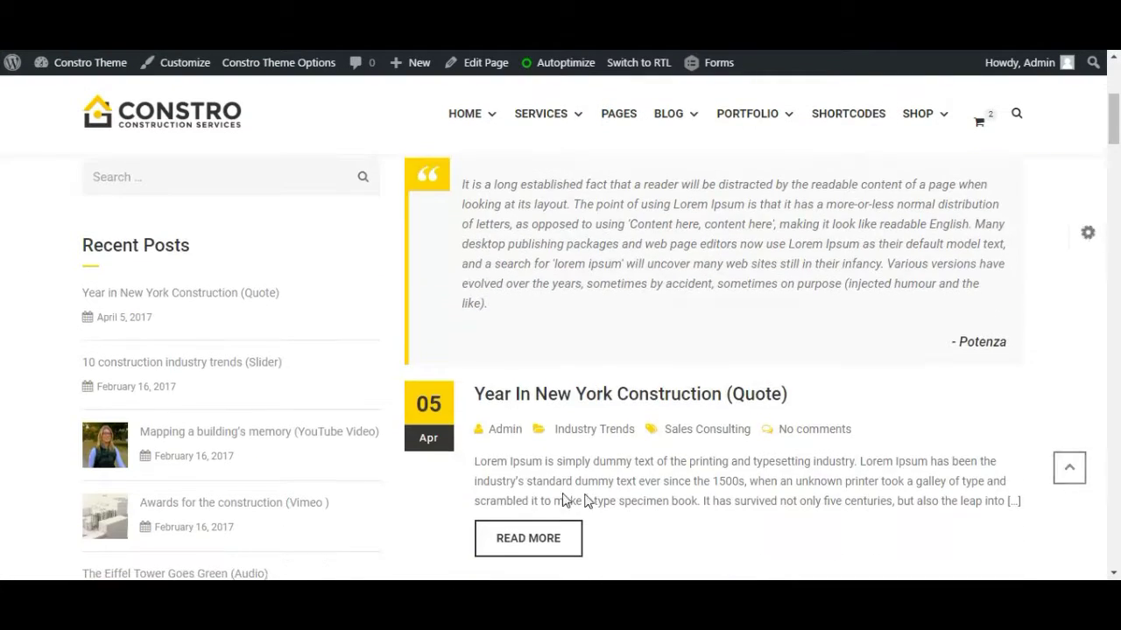
scroll(733, 482, down, 4)
scroll(771, 473, down, 6)
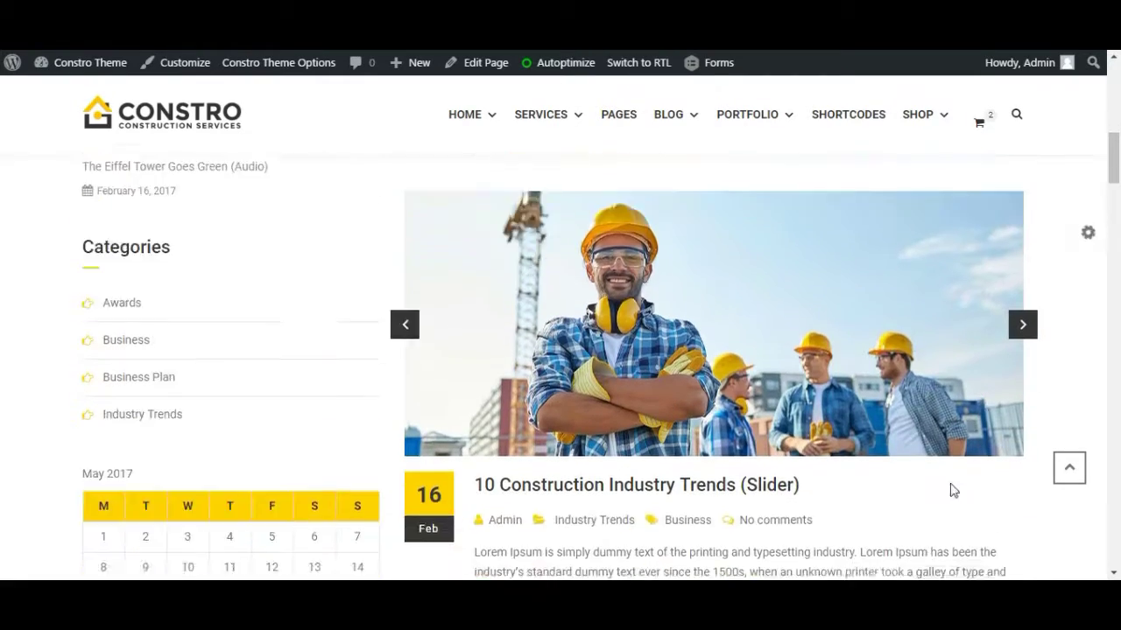
scroll(863, 467, down, 3)
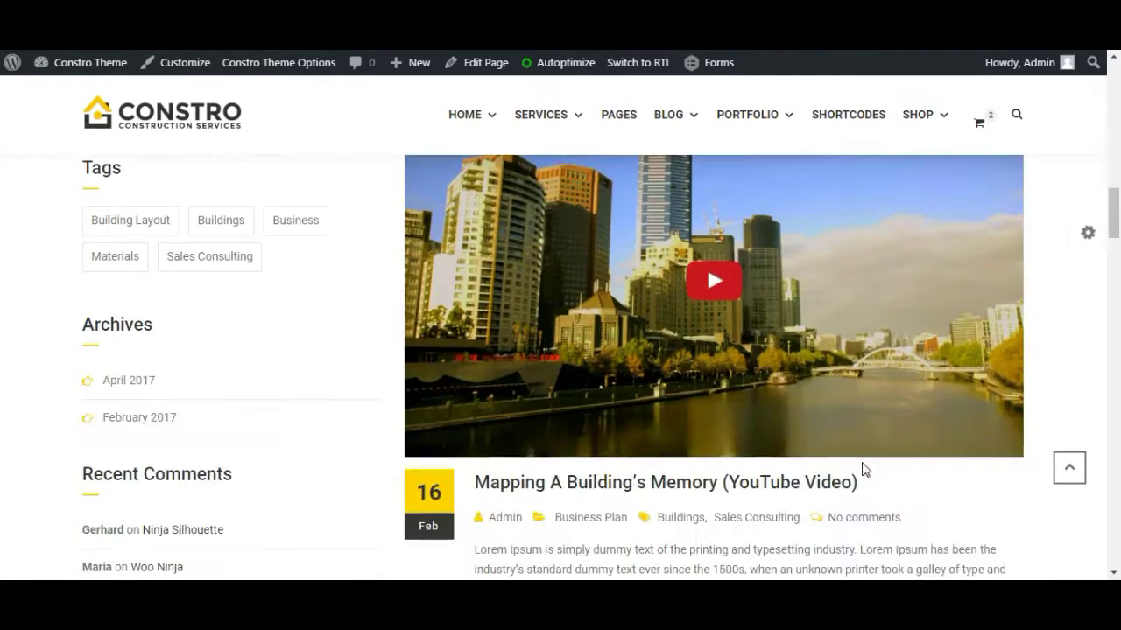
scroll(814, 465, up, 8)
scroll(688, 400, up, 5)
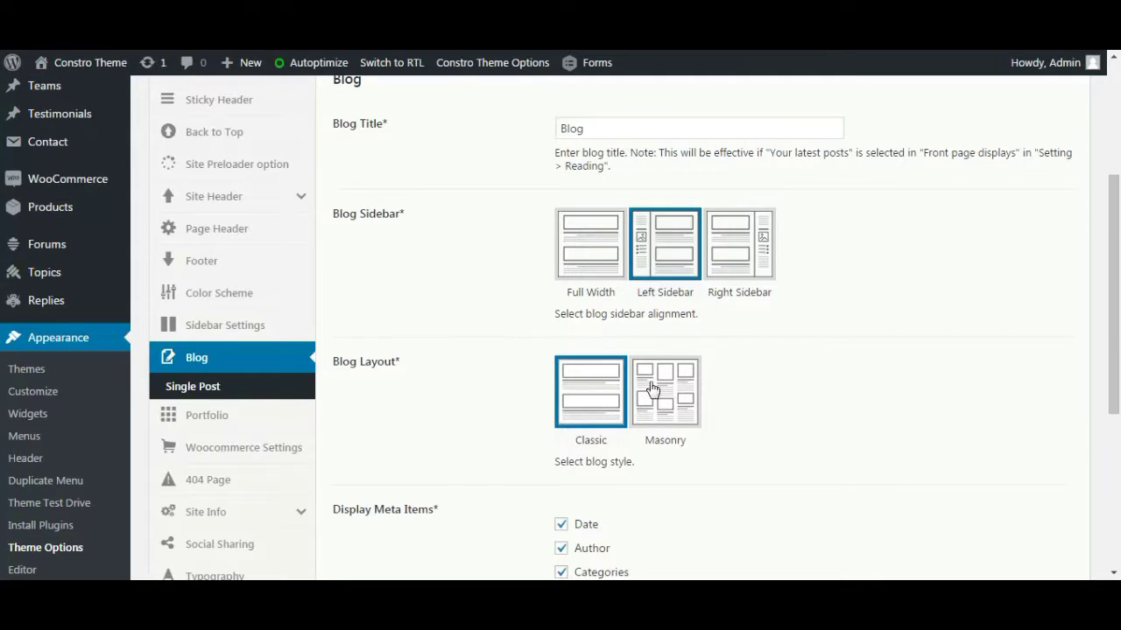
Set the Blog Layout to Masonry, save the changes, and check the post arrangement on the Blog page.
click(672, 425)
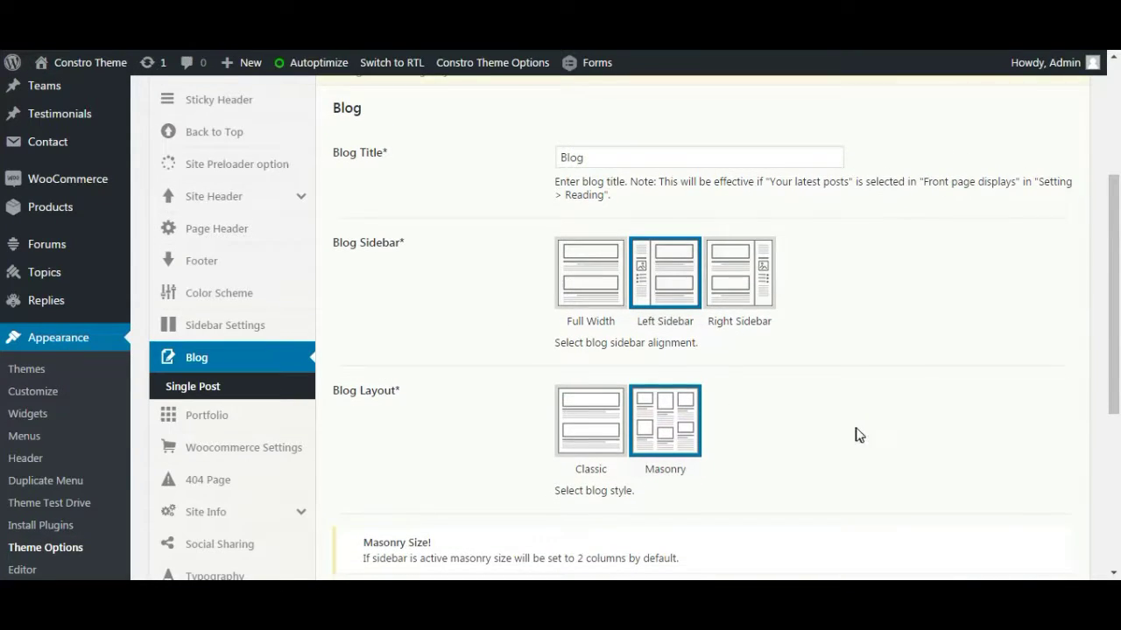
scroll(858, 435, up, 3)
click(895, 286)
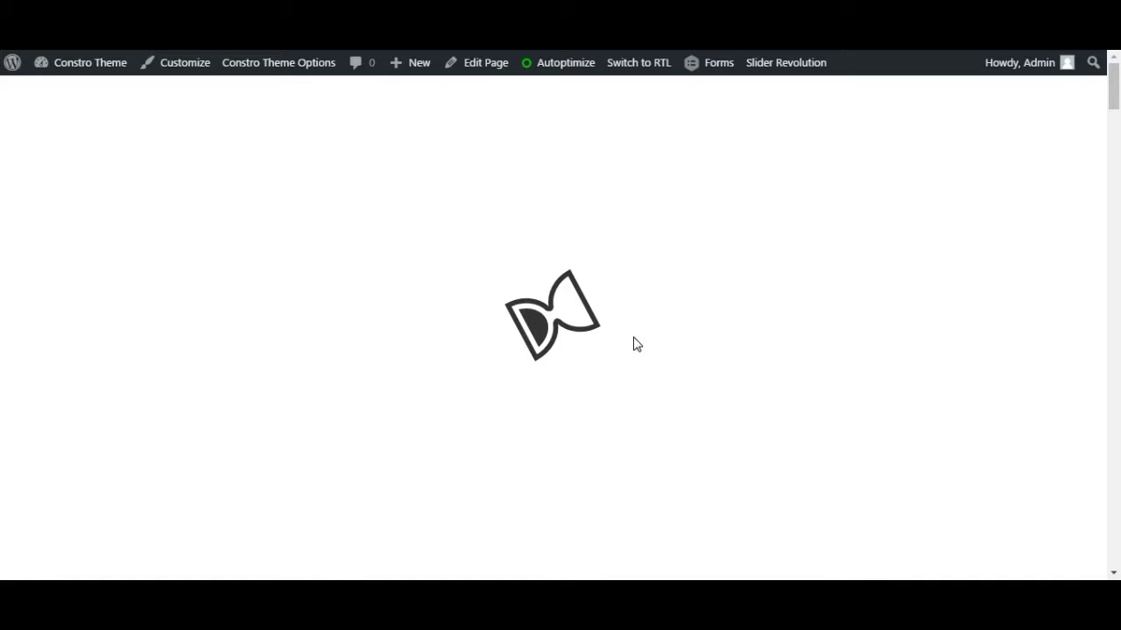
scroll(633, 341, down, 3)
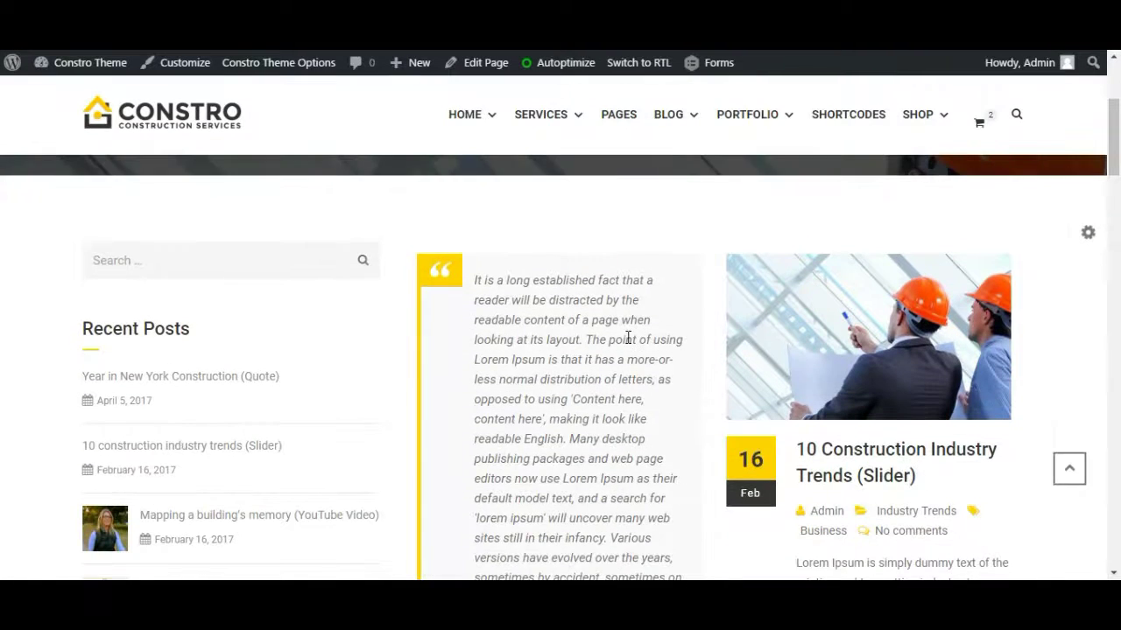
scroll(754, 350, down, 5)
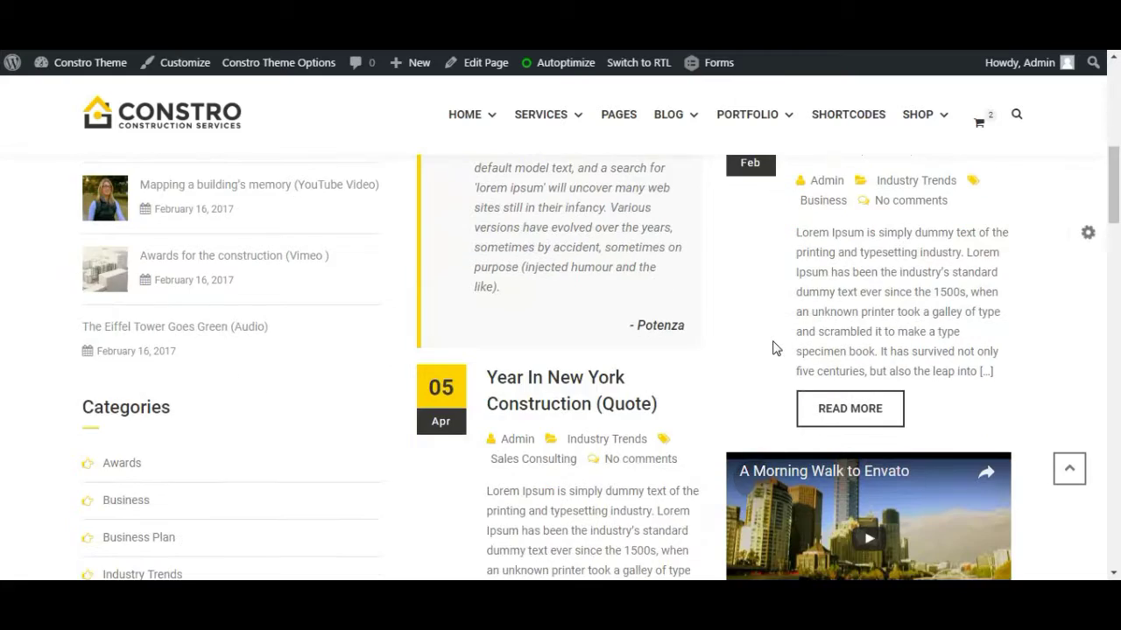
scroll(775, 348, down, 1)
scroll(581, 400, down, 4)
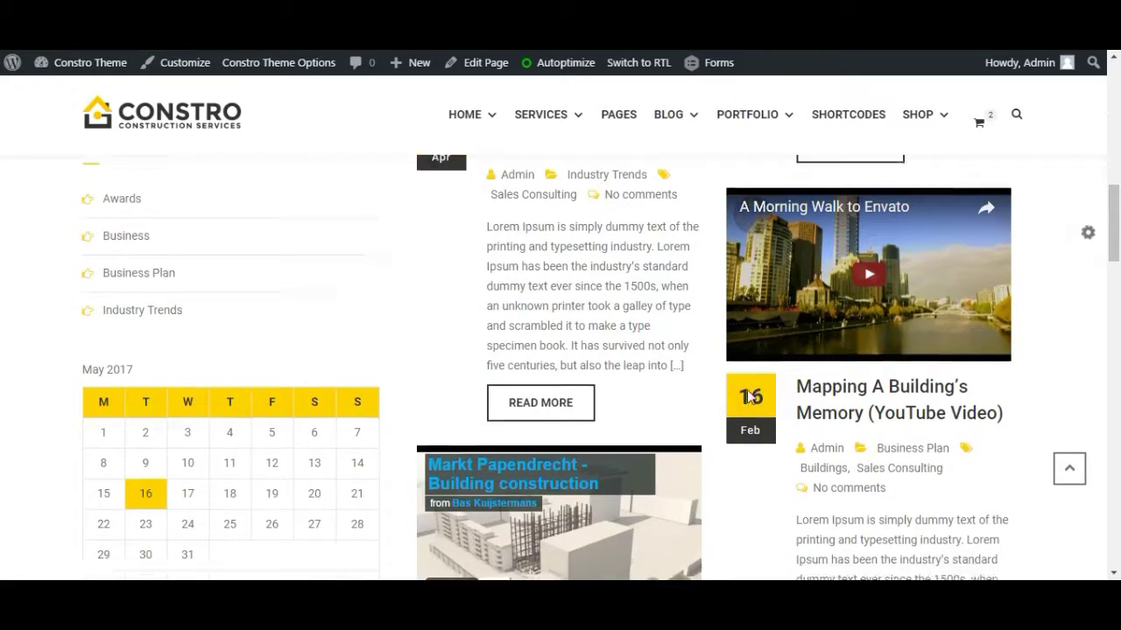
scroll(846, 477, down, 3)
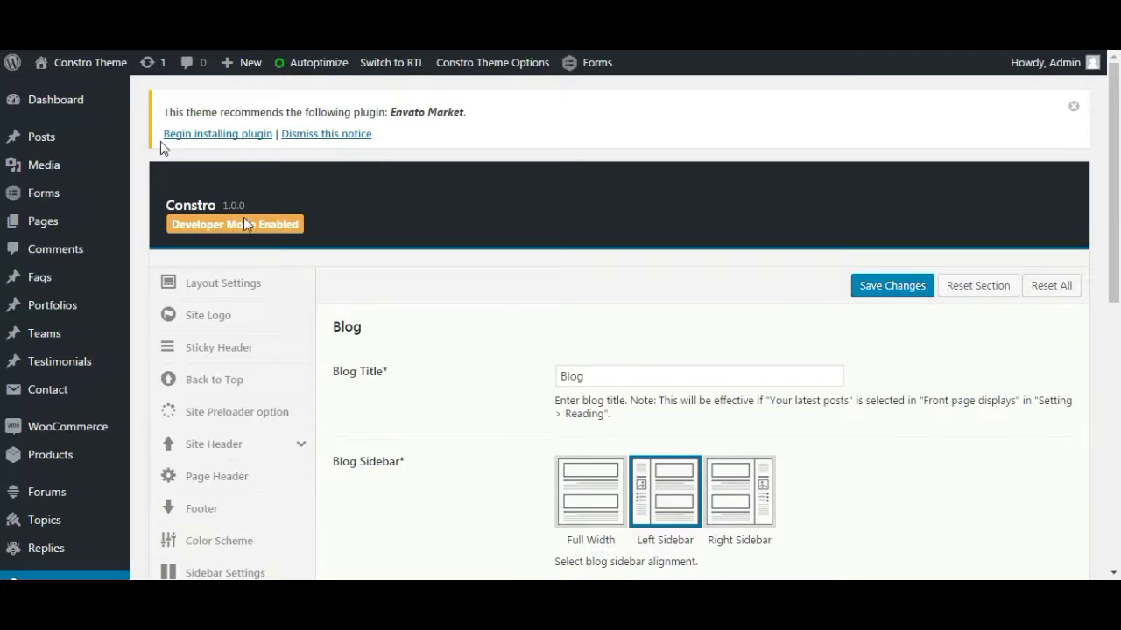
Disable the Date item under the blog's Display Meta Items, save the changes, and check the posts on the Blog page.
scroll(658, 446, down, 5)
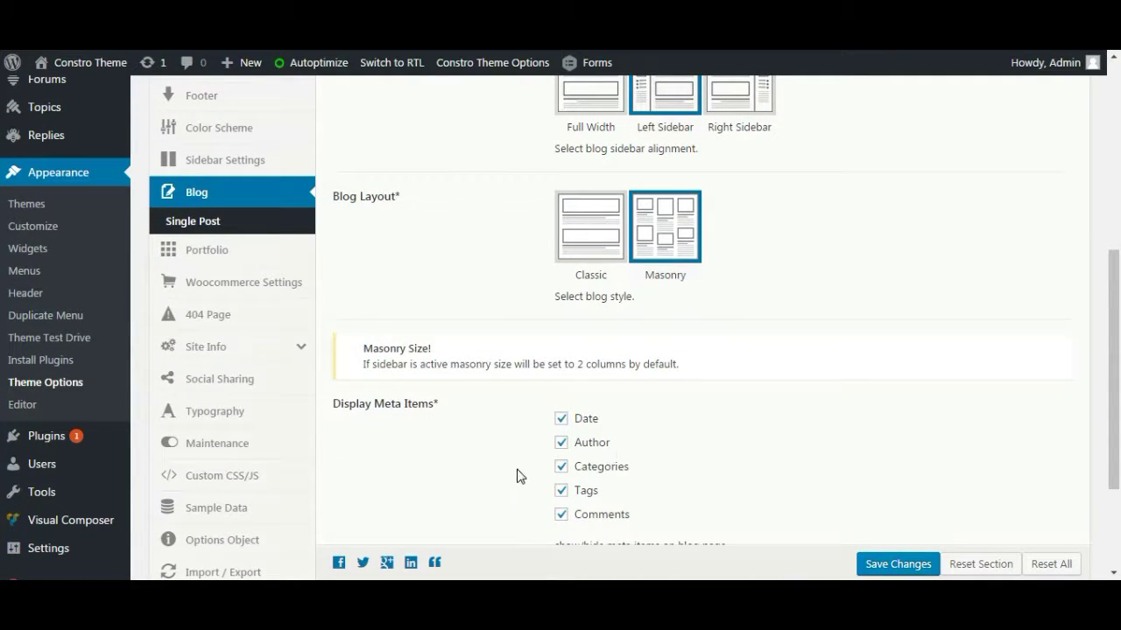
scroll(519, 464, down, 1)
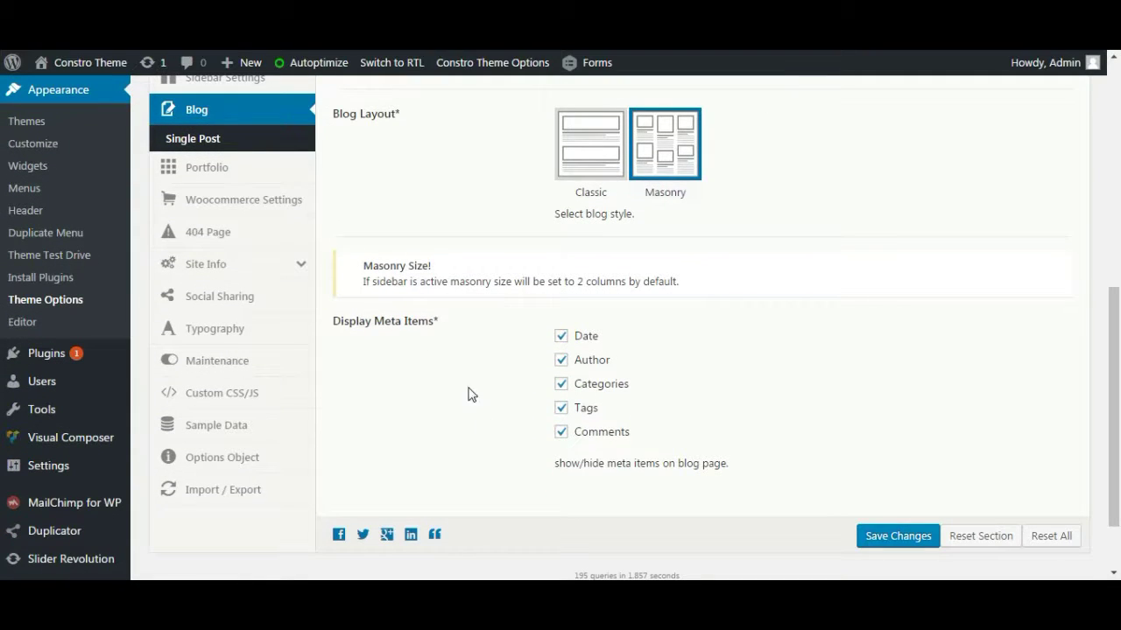
click(561, 336)
click(881, 534)
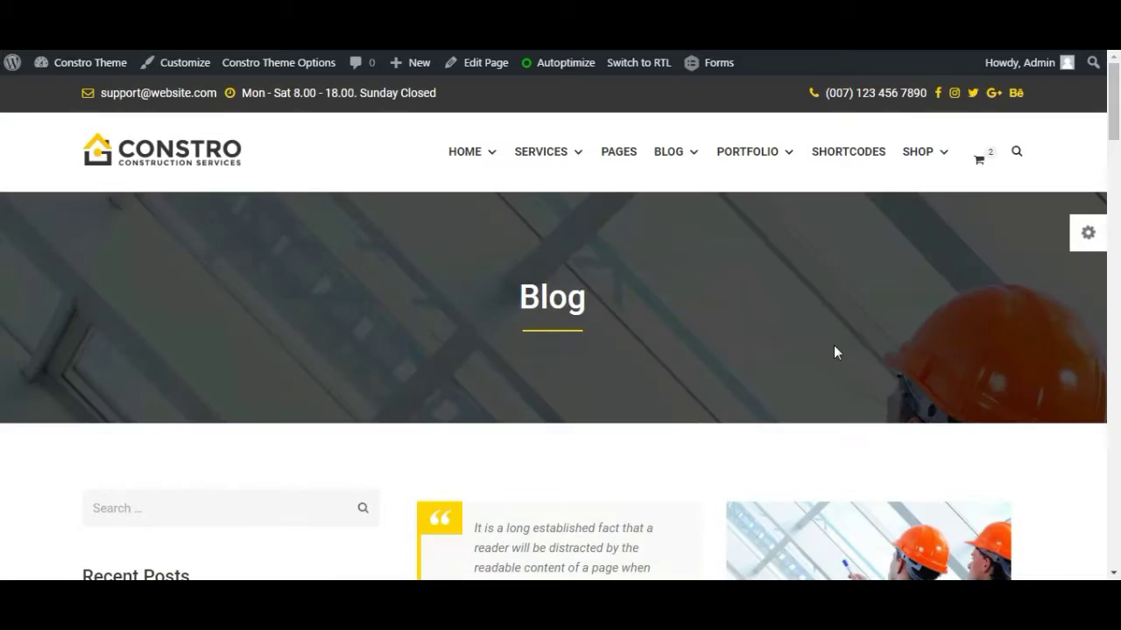
scroll(765, 408, down, 10)
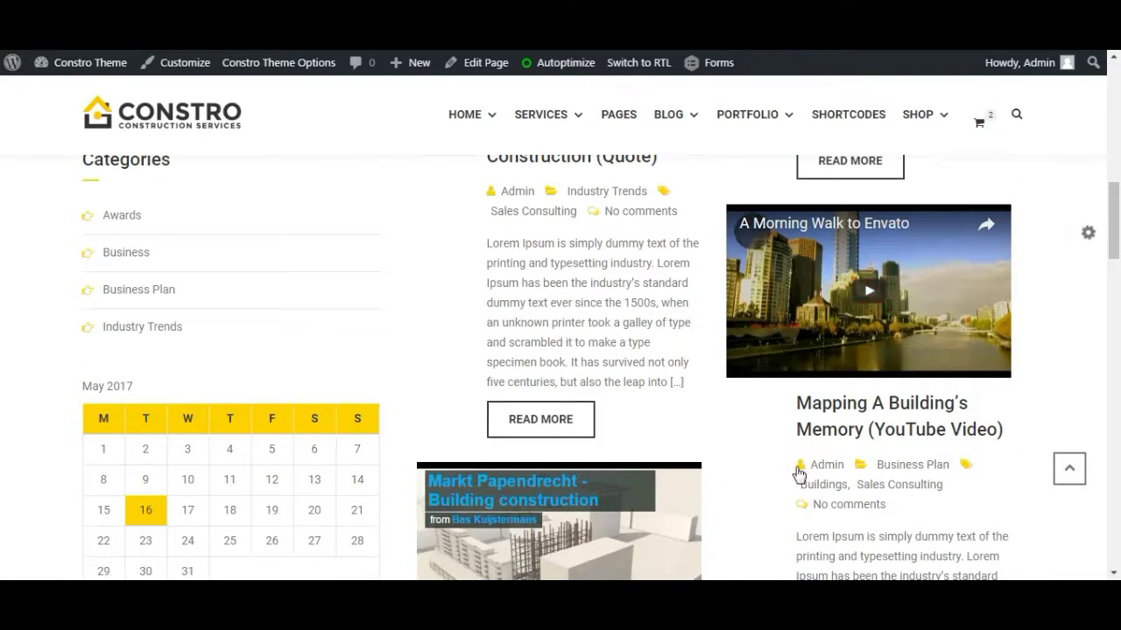
scroll(776, 393, down, 4)
scroll(774, 391, down, 4)
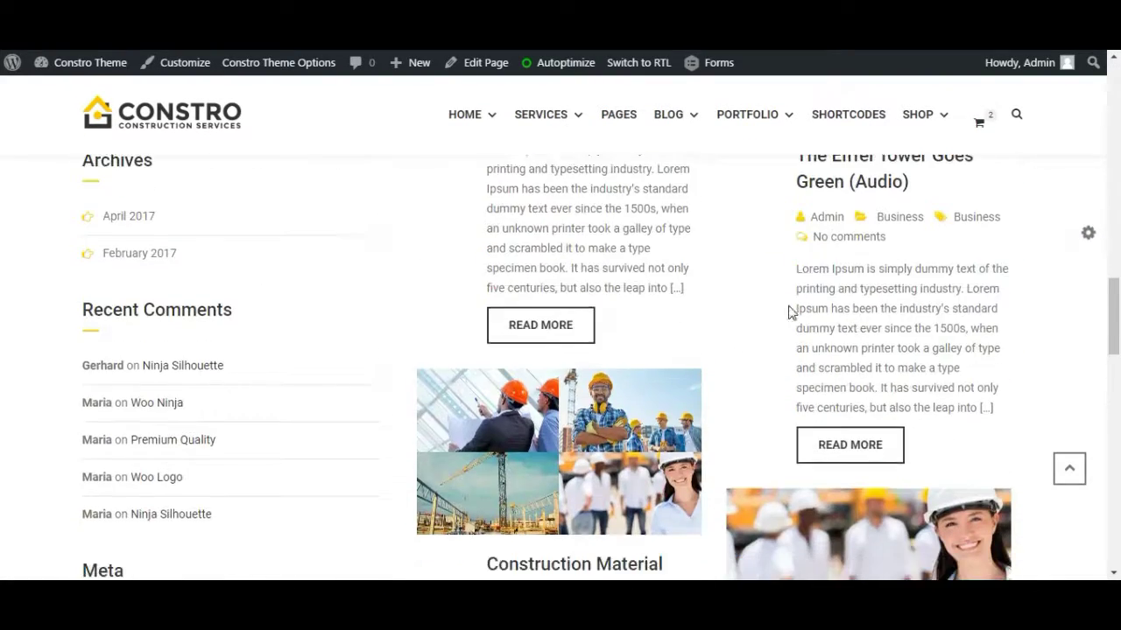
scroll(781, 295, up, 1)
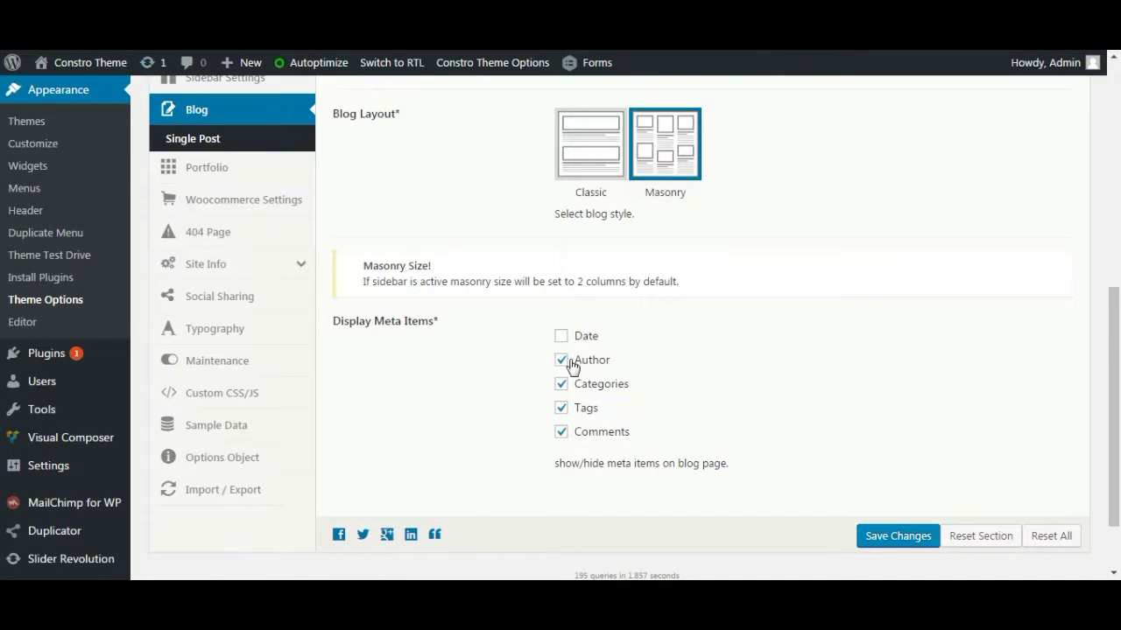
Open the Single Post options, review its settings, and examine the meta items, author details, related posts and navigation on the 10 Construction Industry Trends post.
click(215, 142)
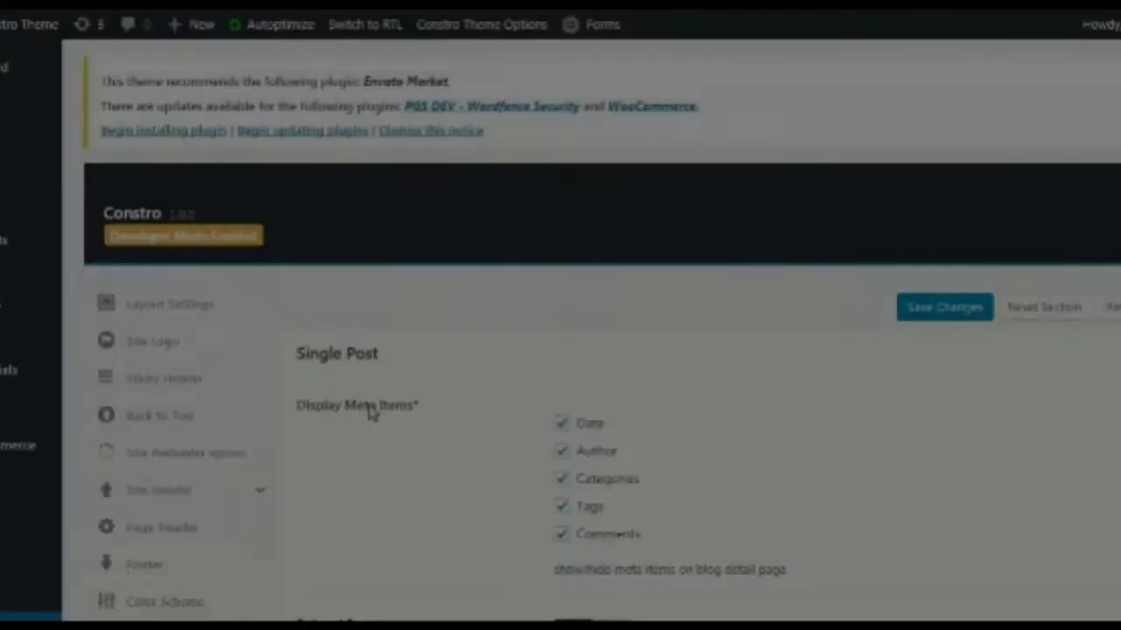
scroll(394, 399, down, 1)
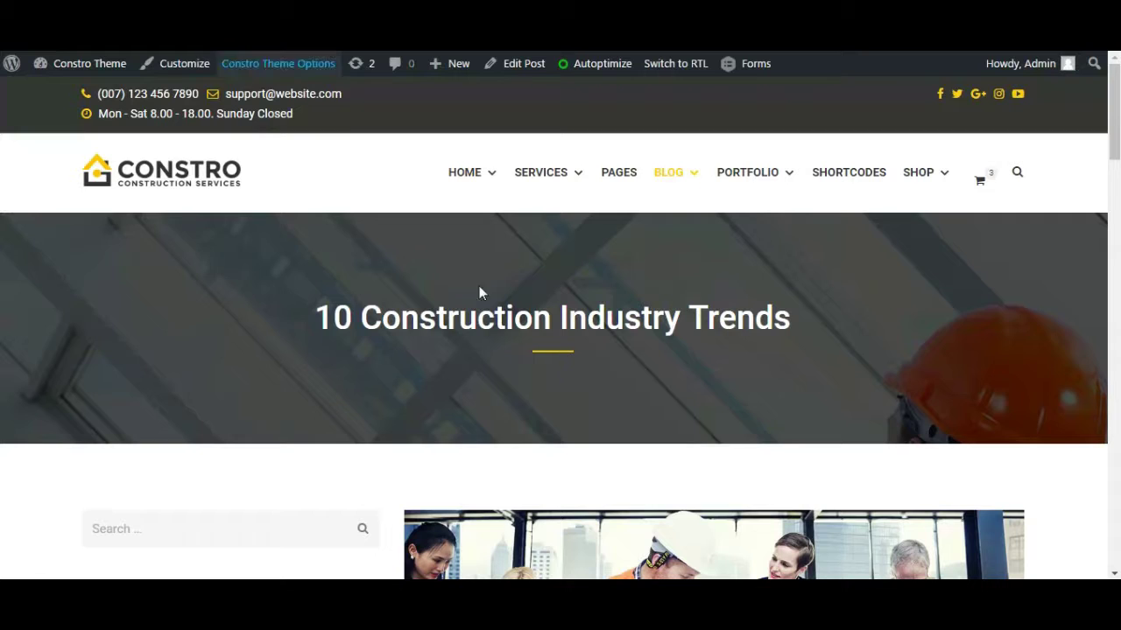
scroll(567, 385, down, 5)
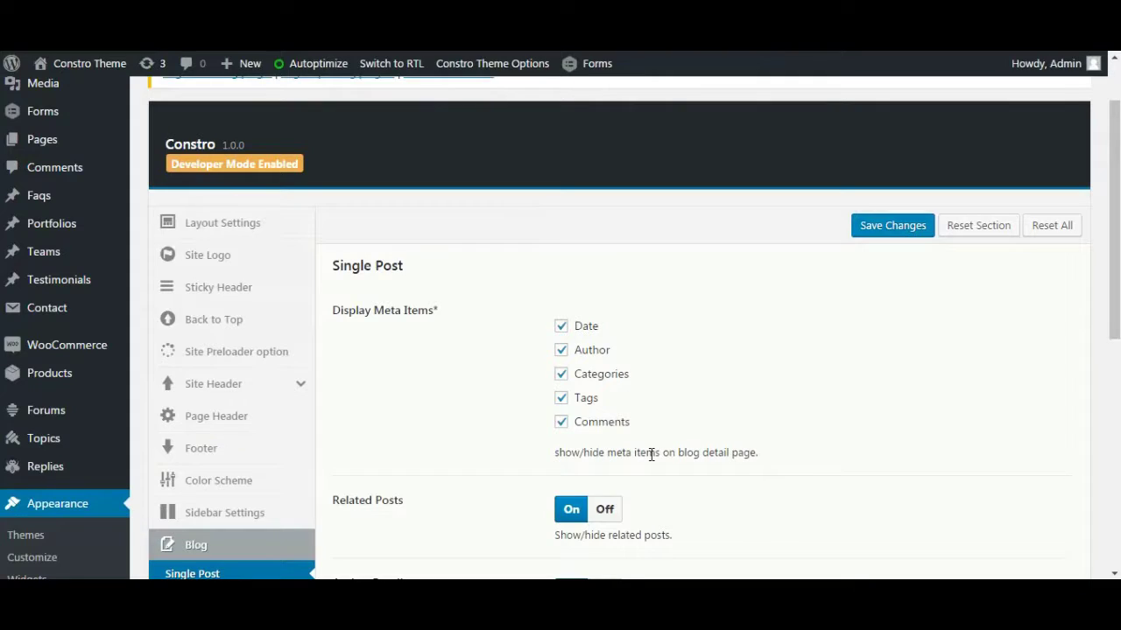
scroll(653, 451, down, 1)
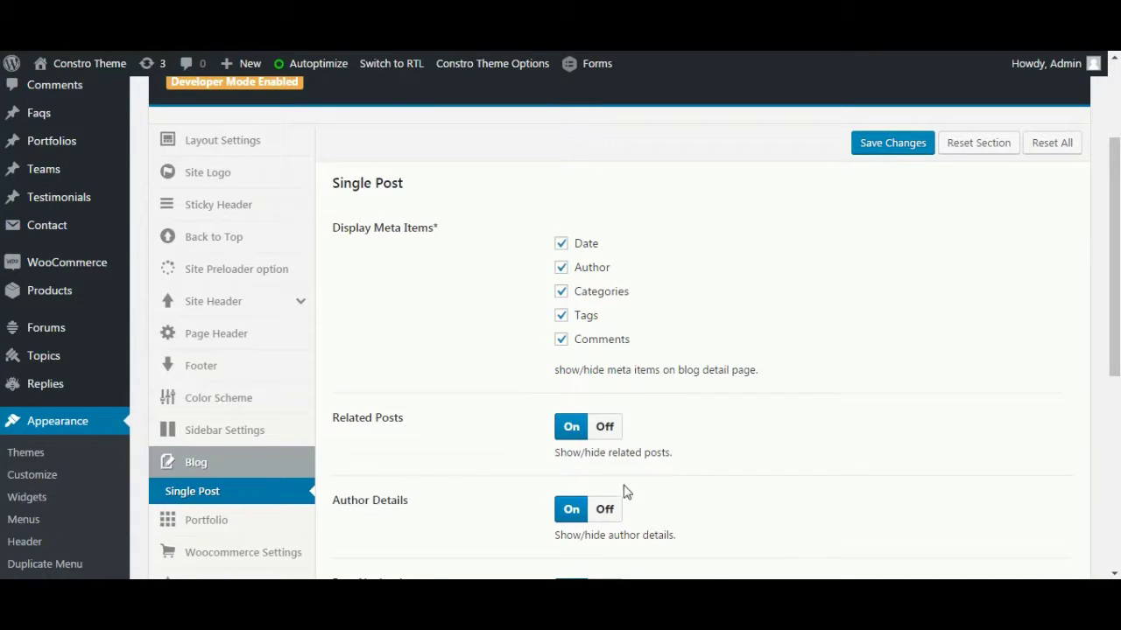
scroll(840, 458, down, 2)
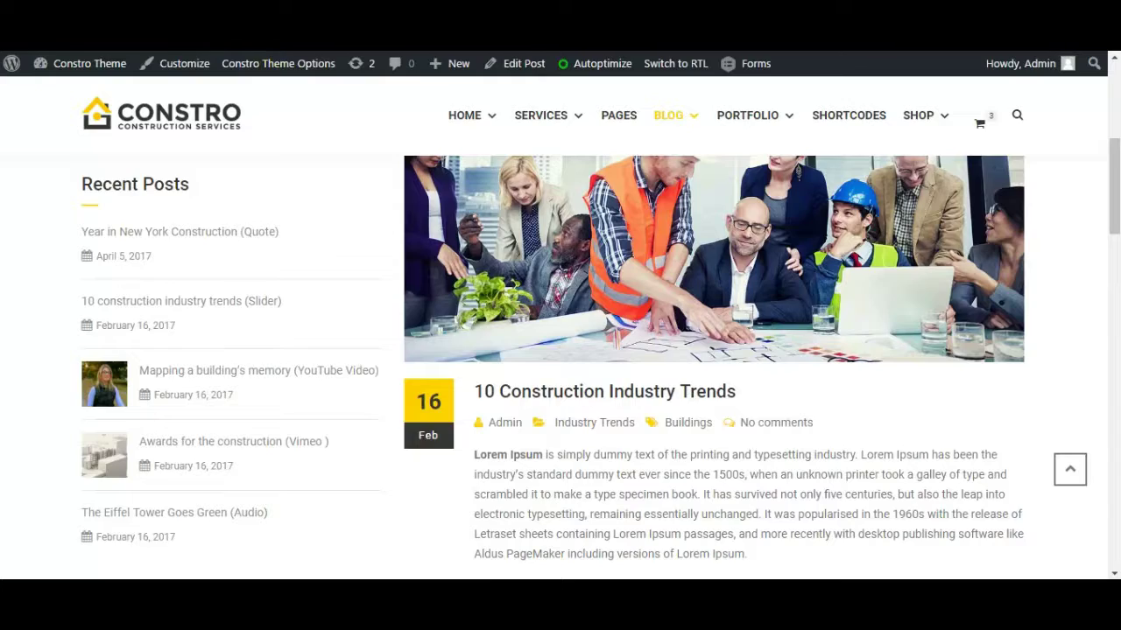
scroll(601, 273, down, 9)
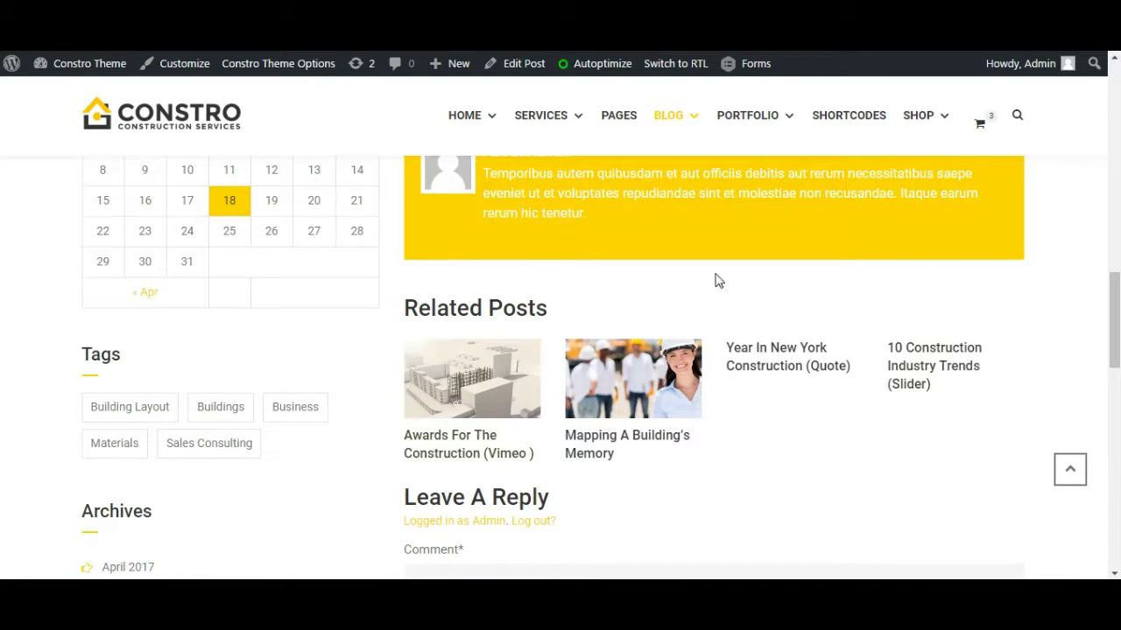
scroll(727, 533, up, 5)
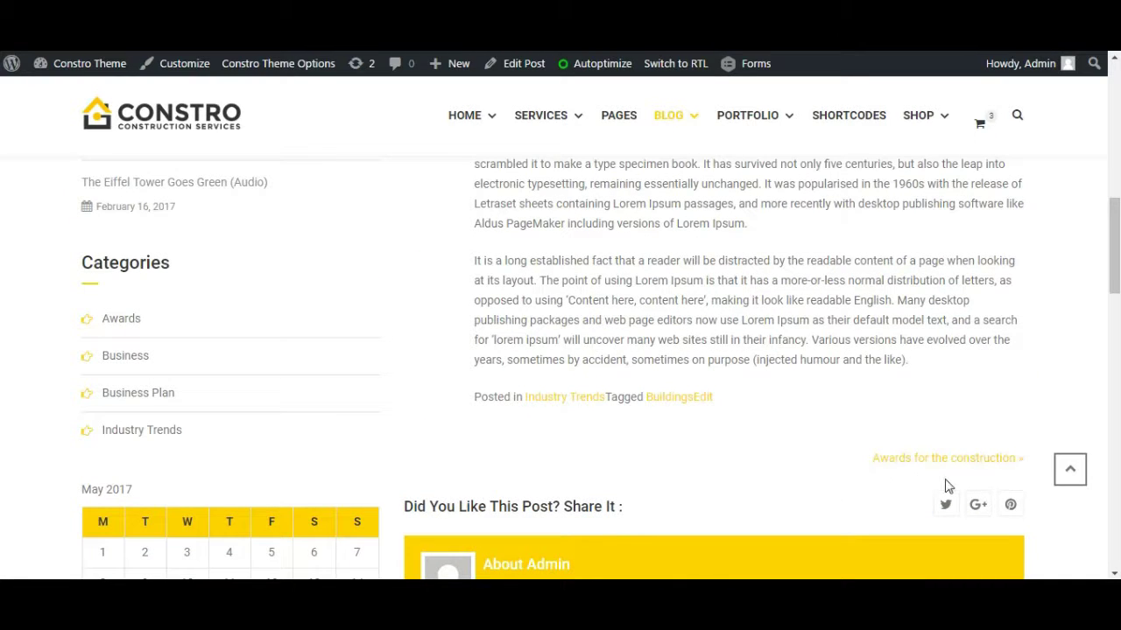
scroll(659, 356, up, 2)
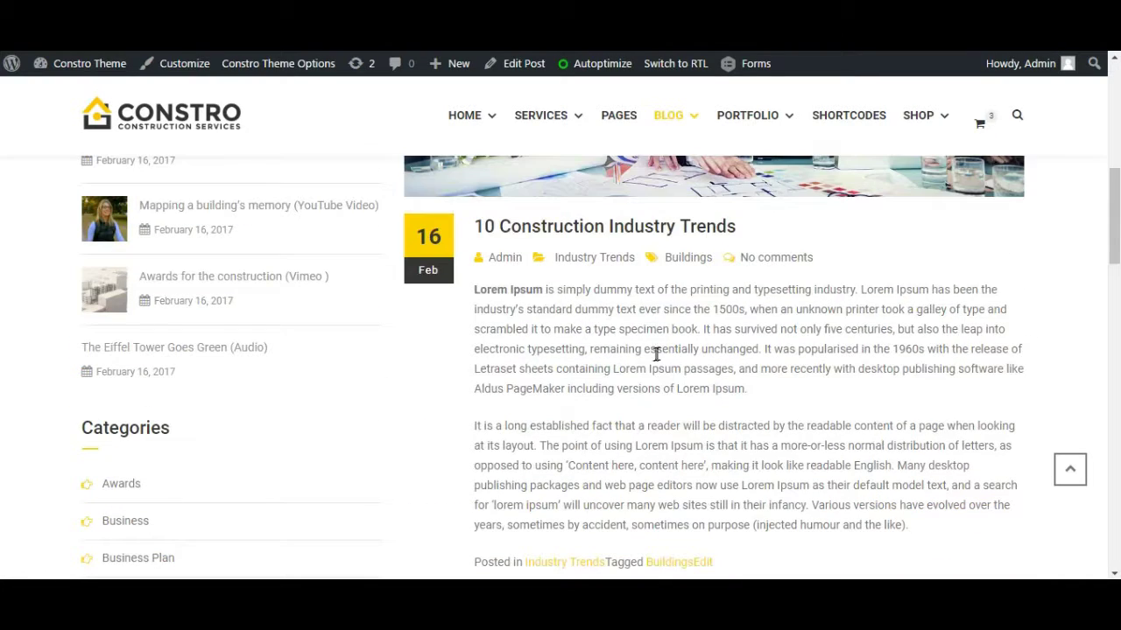
scroll(637, 369, down, 4)
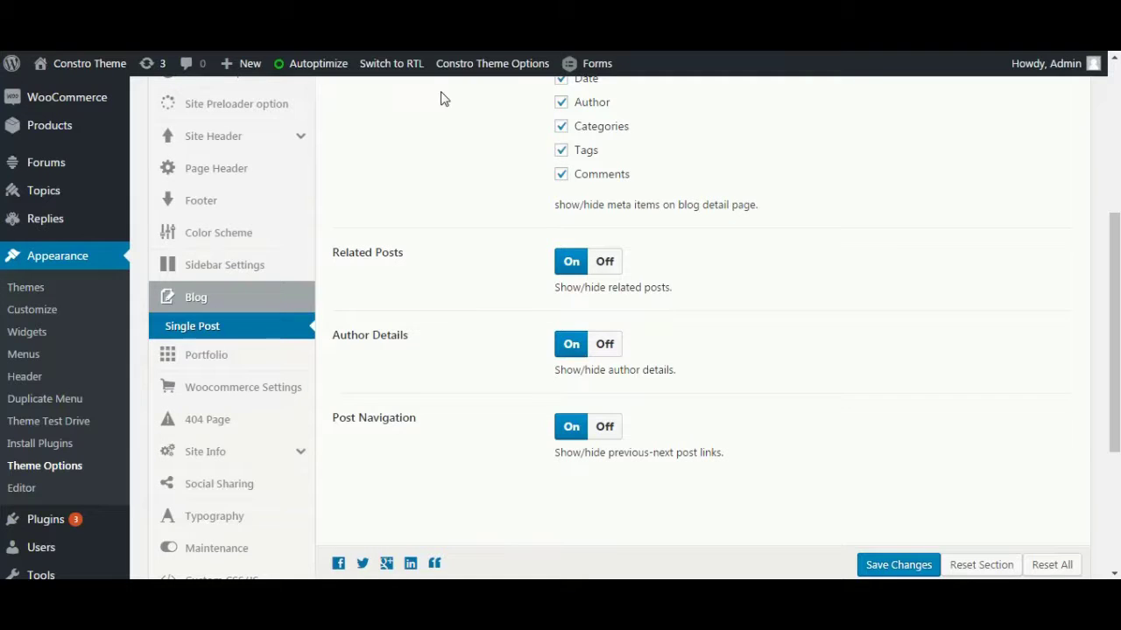
Disable the Date meta item, Related Posts, Author Details and Post Navigation for single posts, save the changes, and check the post page.
scroll(600, 265, up, 2)
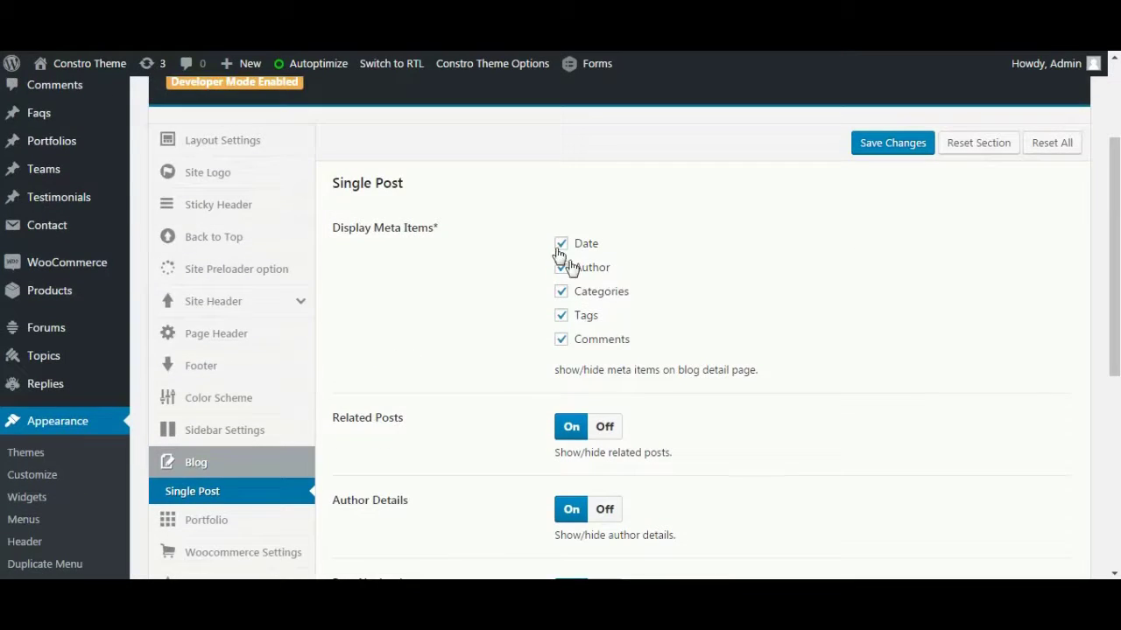
click(560, 250)
scroll(665, 420, down, 2)
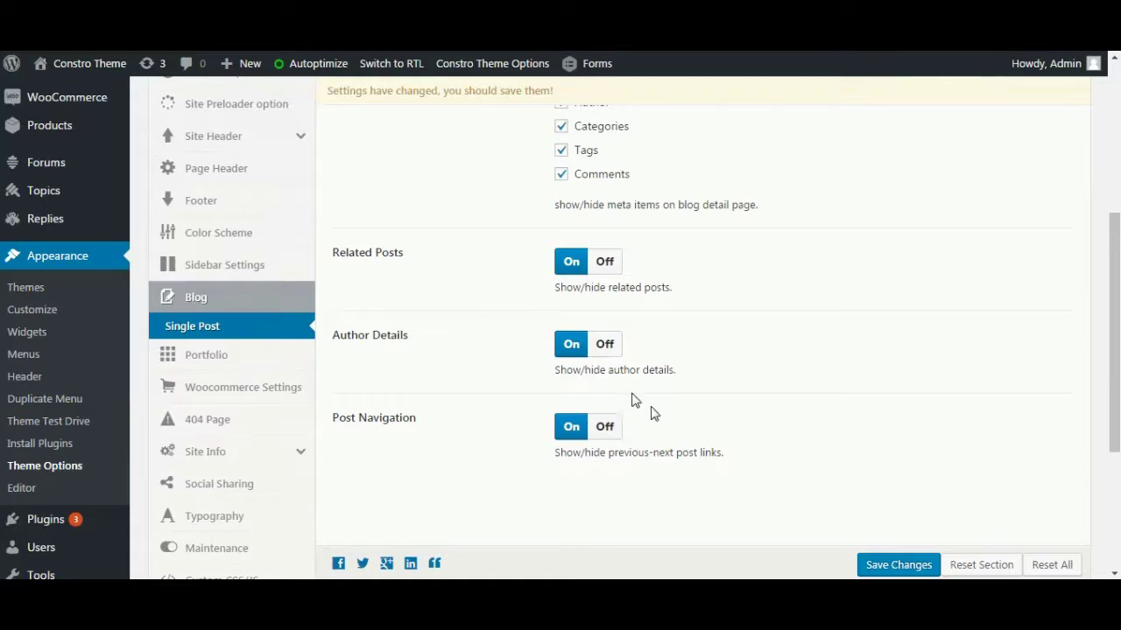
click(606, 262)
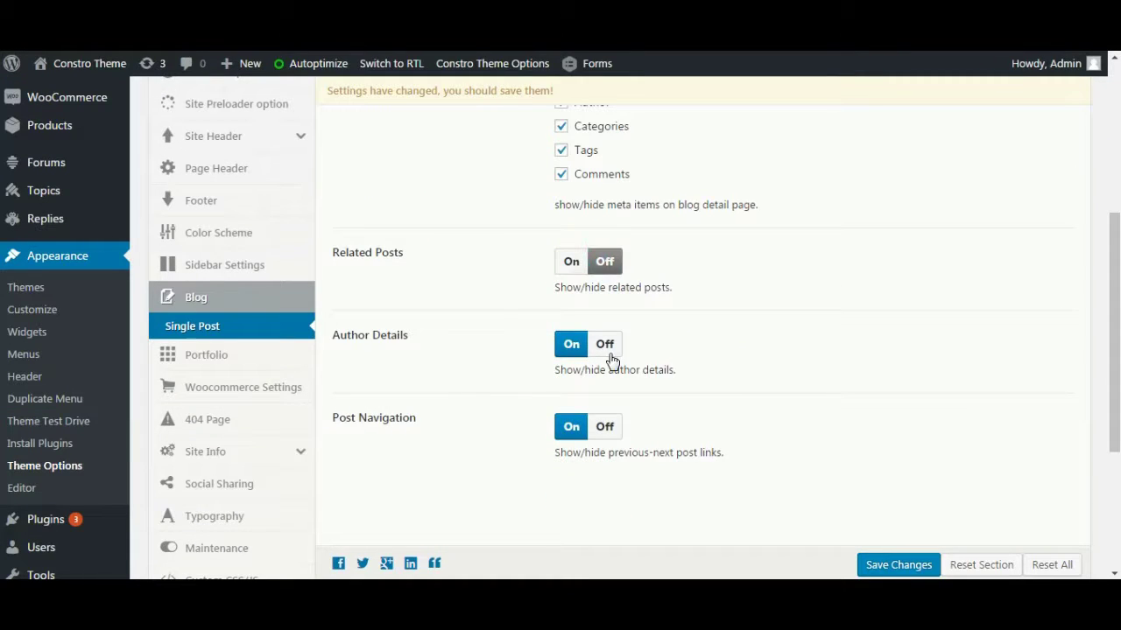
click(607, 347)
click(606, 429)
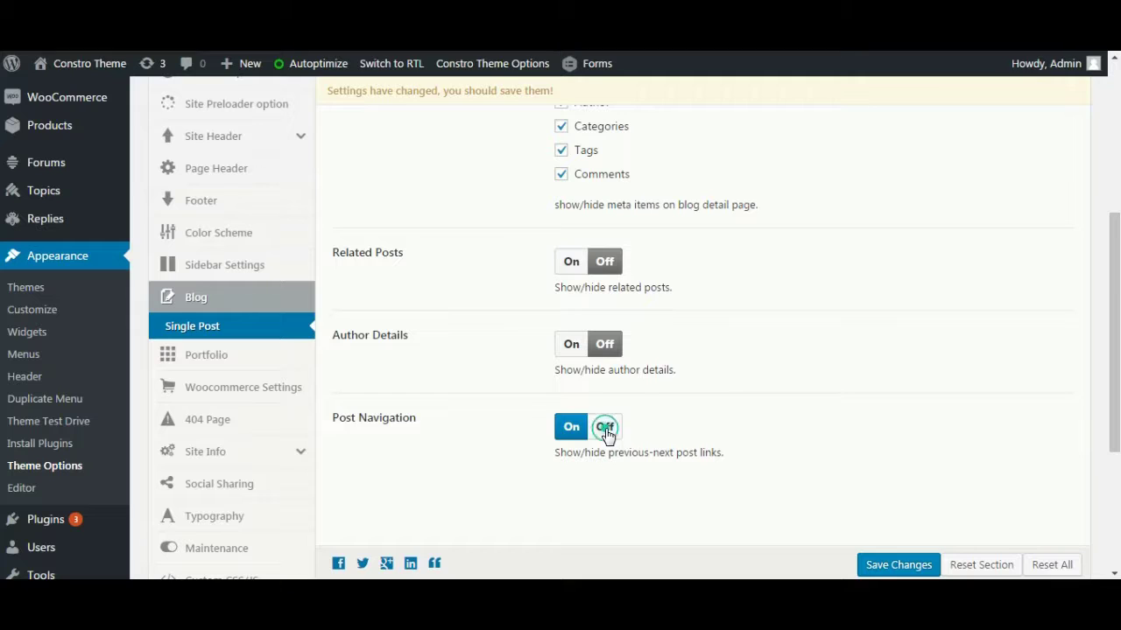
click(893, 567)
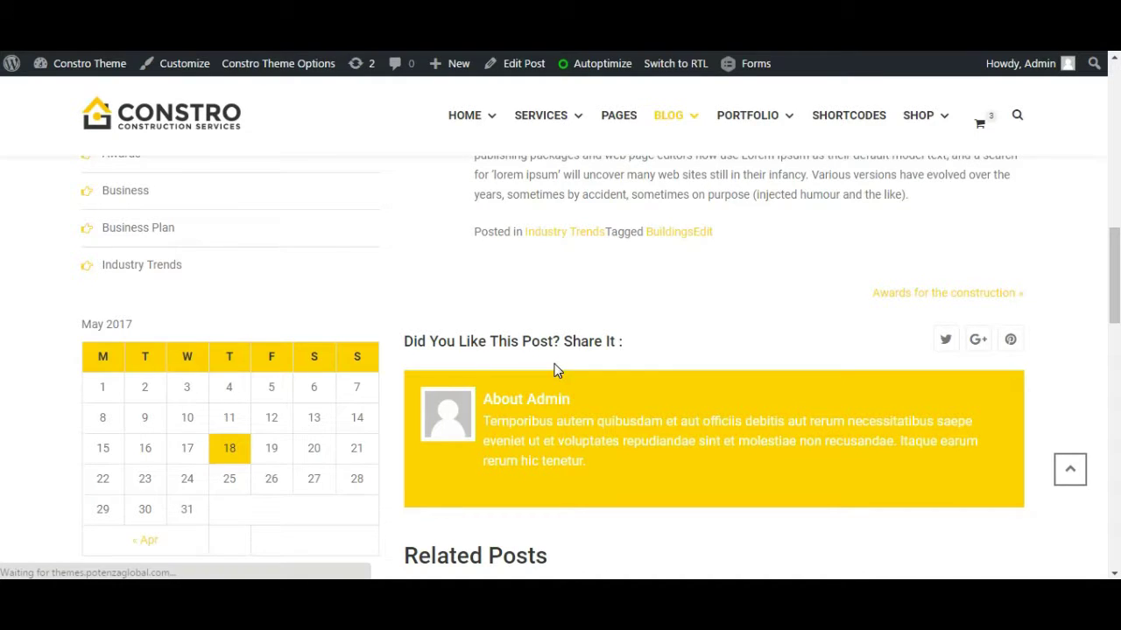
scroll(553, 370, up, 3)
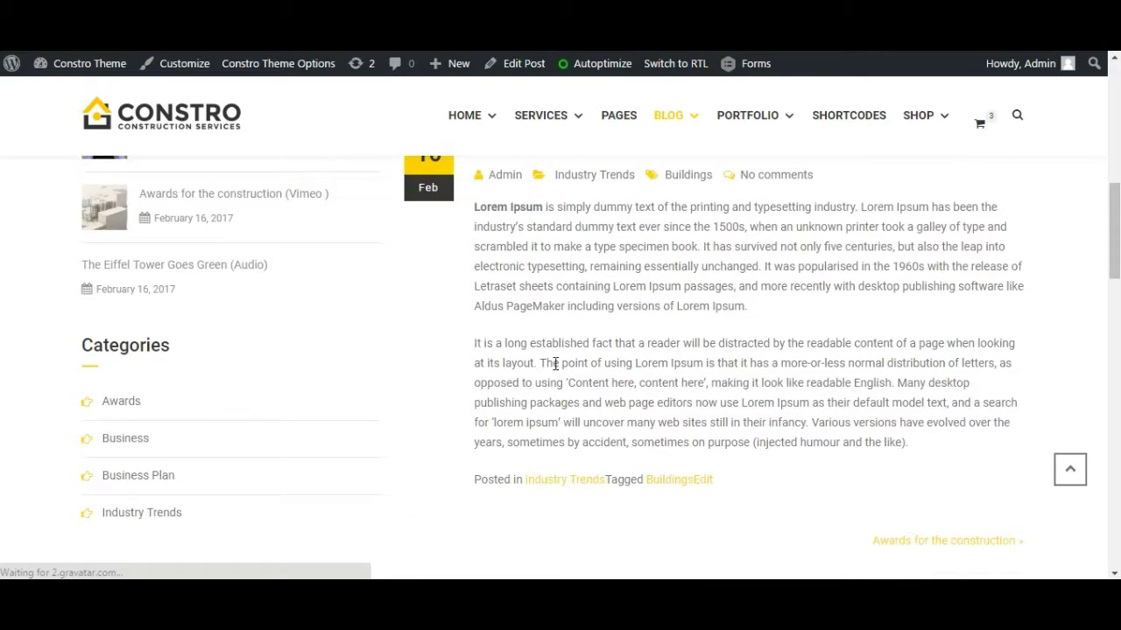
scroll(554, 368, down, 5)
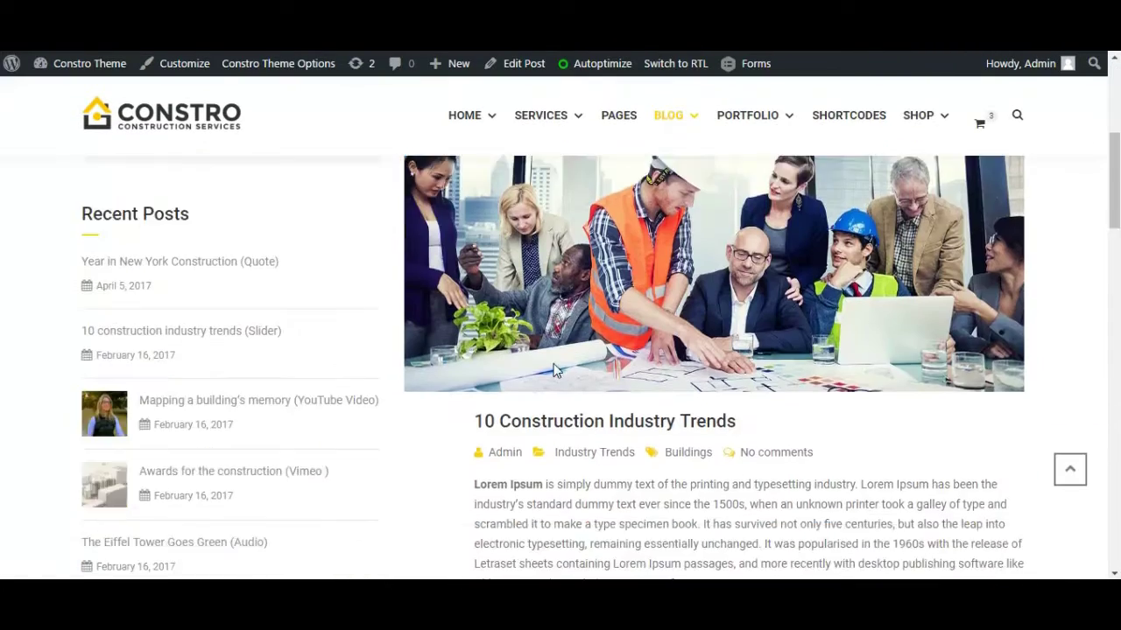
Examine the 10 Construction Industry Trends post from its content through the share links to the comment form.
scroll(548, 376, down, 5)
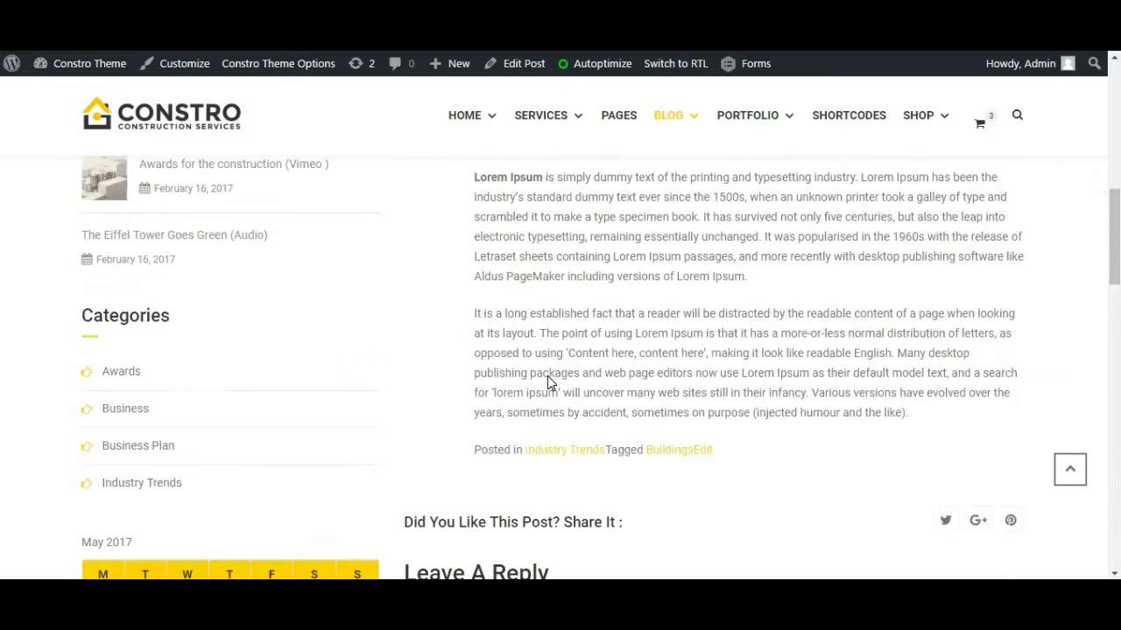
scroll(549, 384, down, 2)
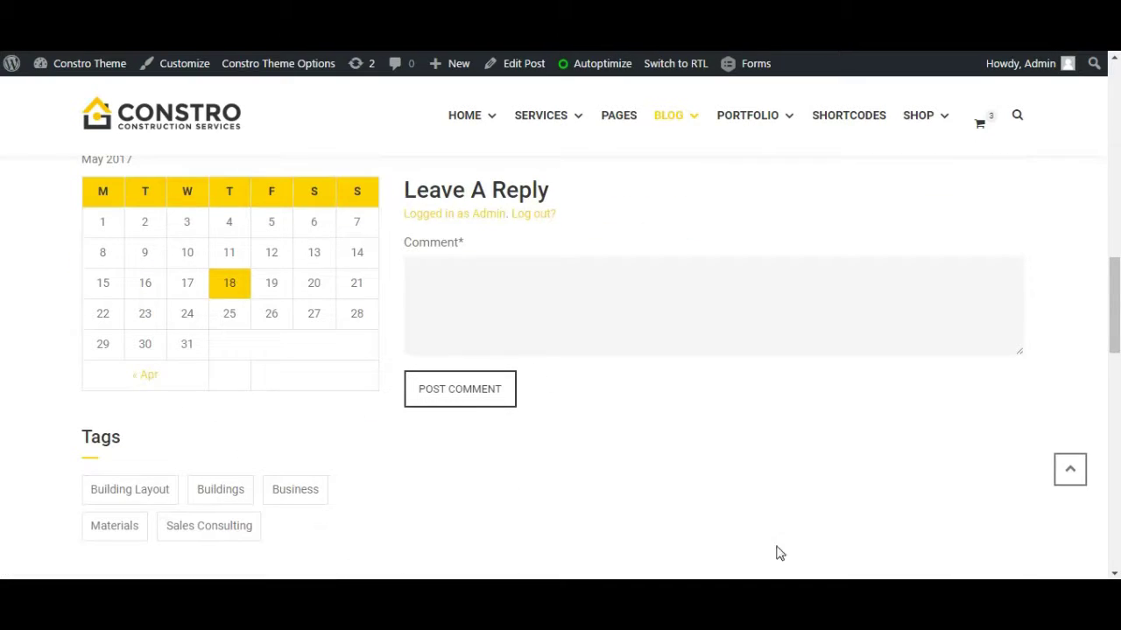
scroll(635, 331, up, 3)
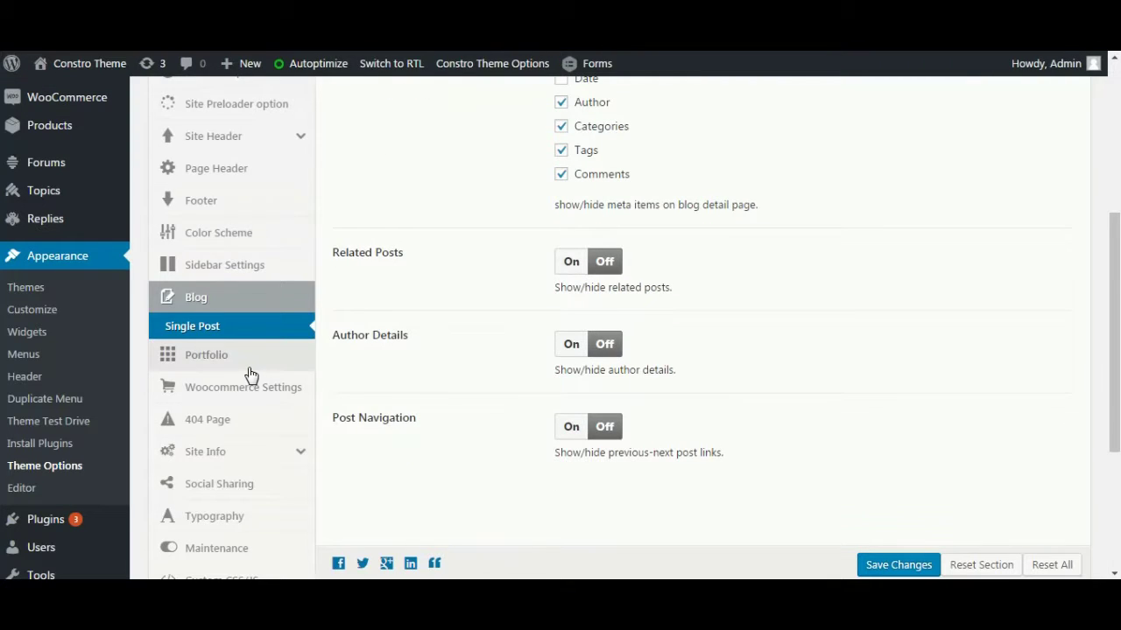
Open the Portfolio theme options and examine the current project grid on the Portfolios page.
click(250, 366)
scroll(487, 306, up, 4)
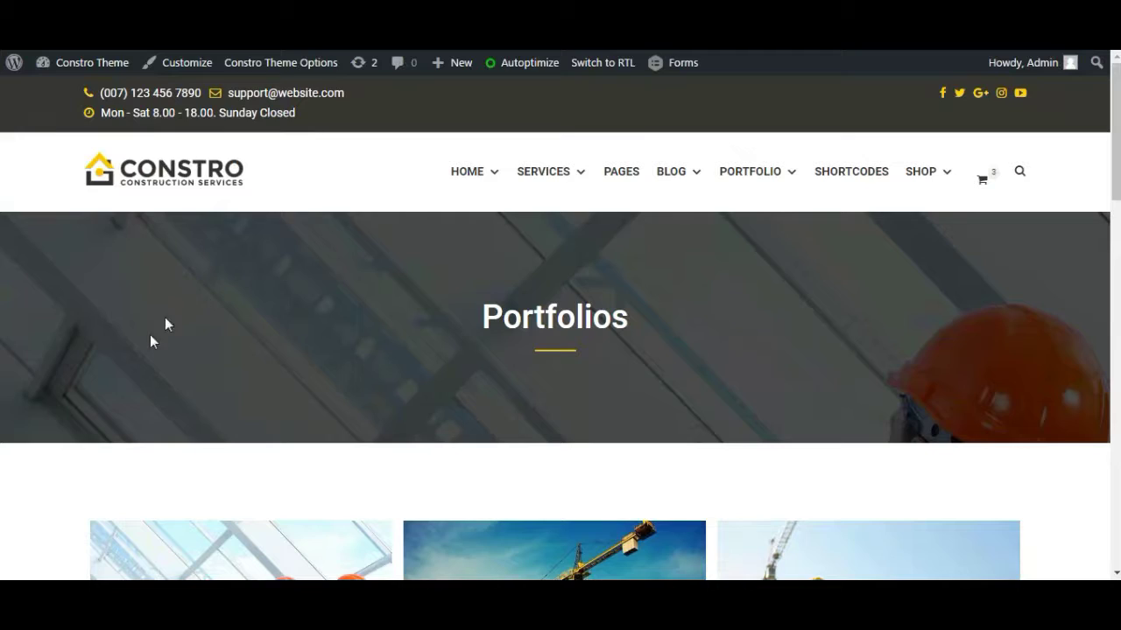
scroll(220, 450, down, 5)
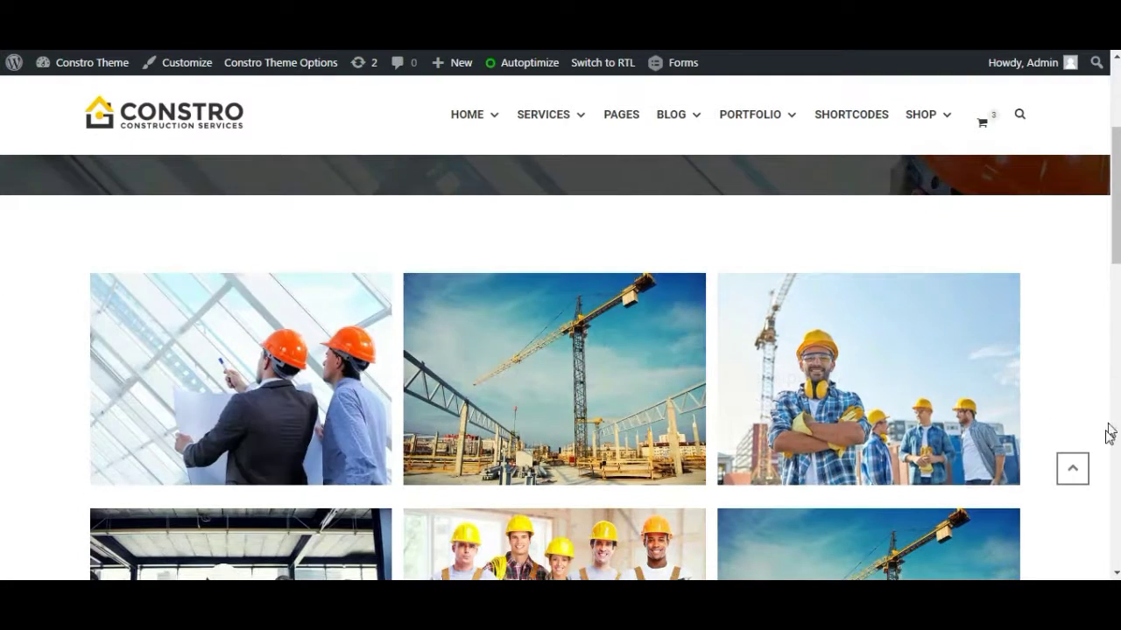
scroll(1060, 531, down, 3)
scroll(1062, 526, up, 1)
scroll(1064, 521, up, 3)
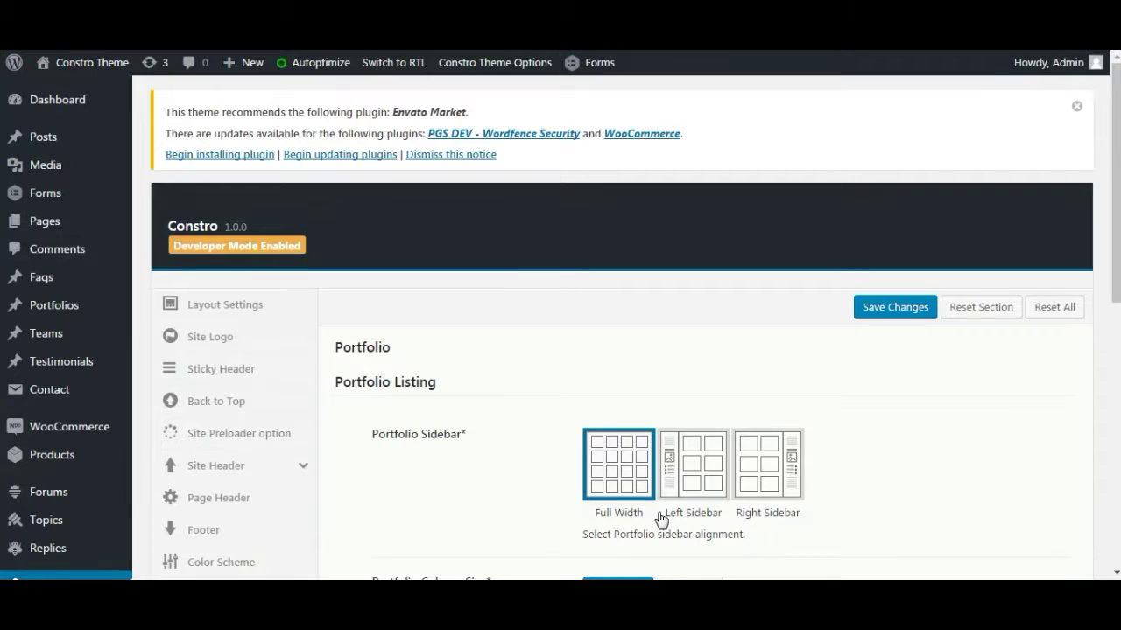
Set the Portfolio Sidebar to Left Sidebar, save the changes, and check the layout on the Portfolios page.
scroll(662, 515, down, 3)
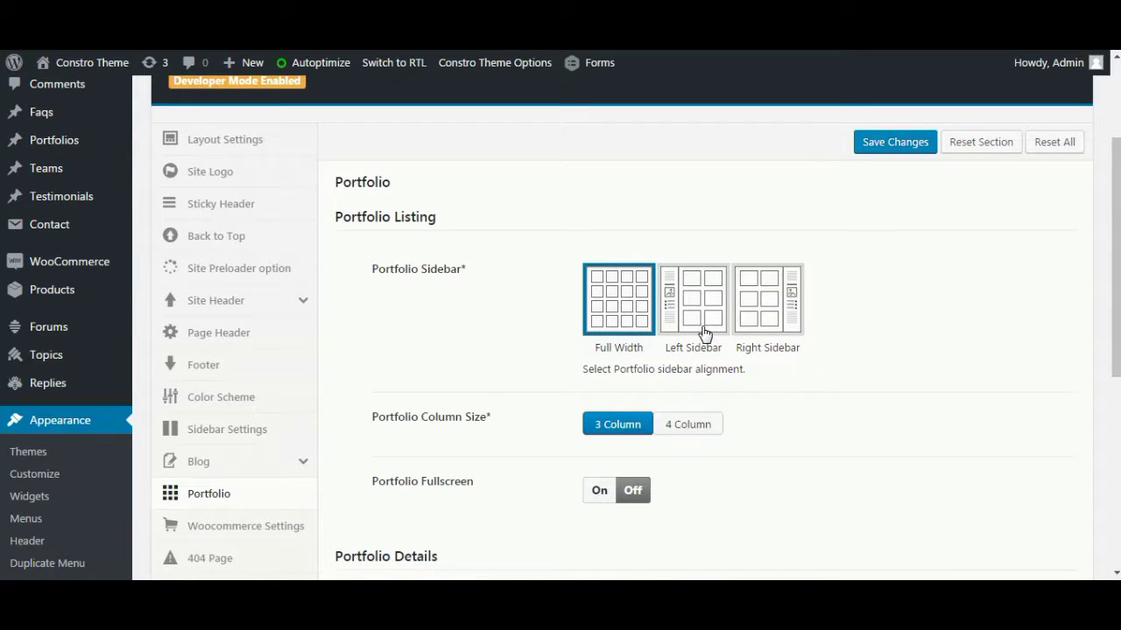
click(705, 334)
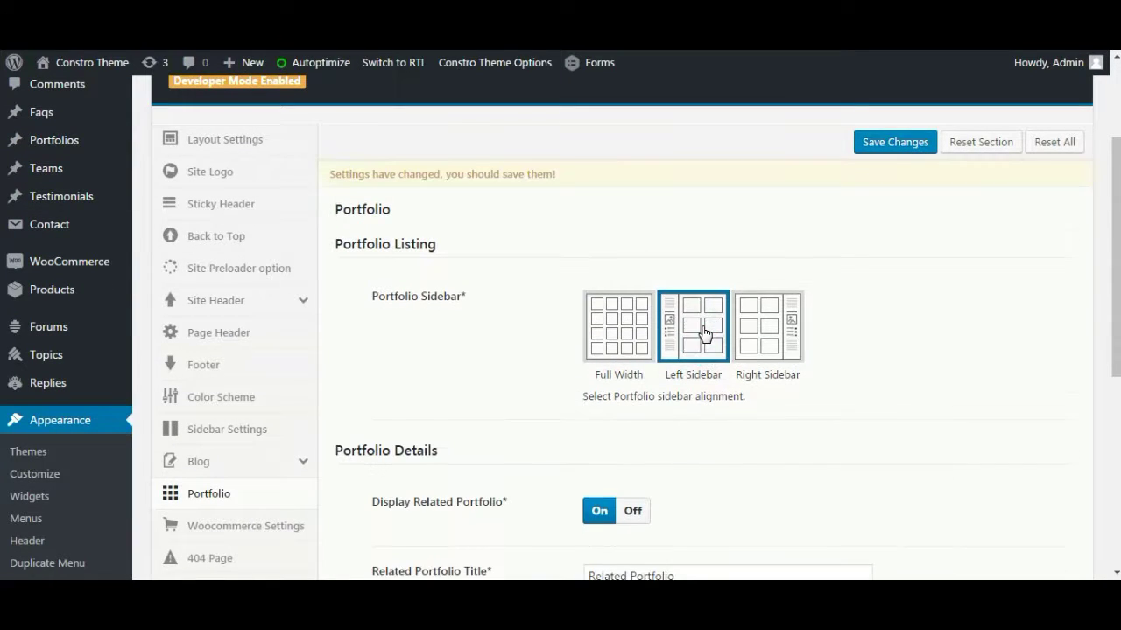
click(873, 144)
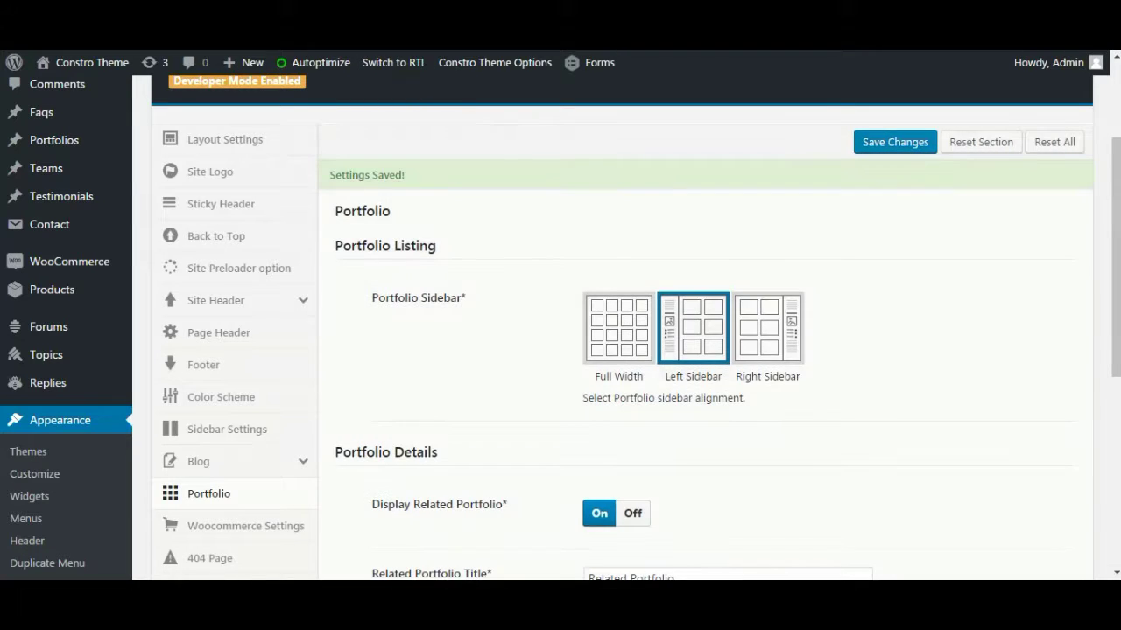
key(ctrl+Tab)
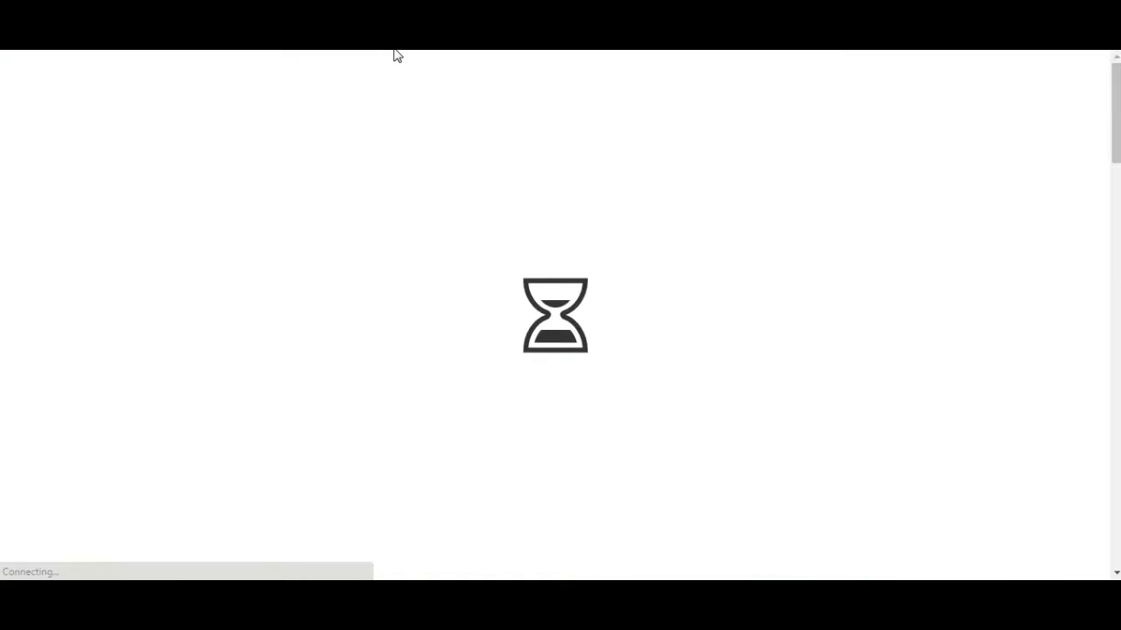
scroll(503, 279, down, 3)
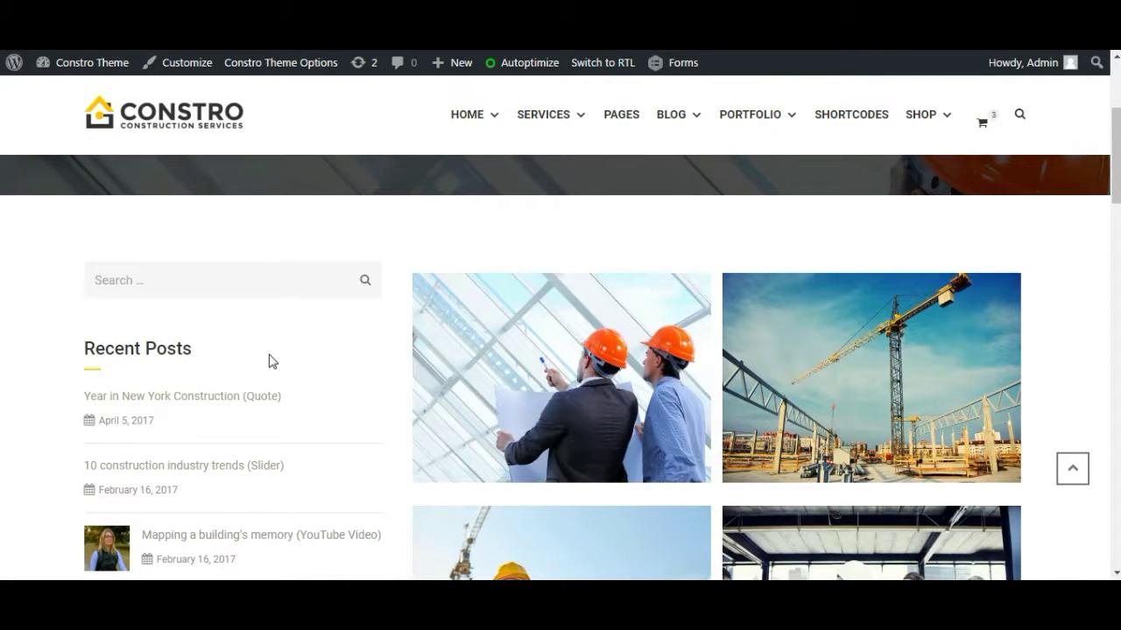
scroll(269, 362, down, 3)
scroll(263, 472, up, 6)
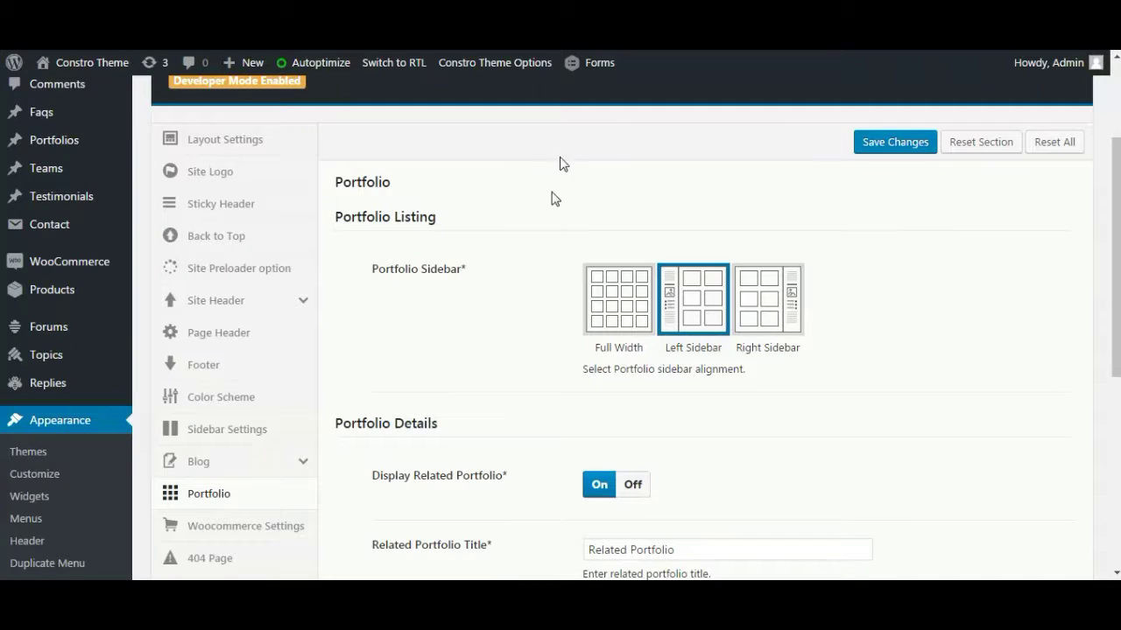
Review the Portfolio Details options and examine the Portfolio Alfa page, cycling through its Related Portfolio carousel.
scroll(570, 380, down, 1)
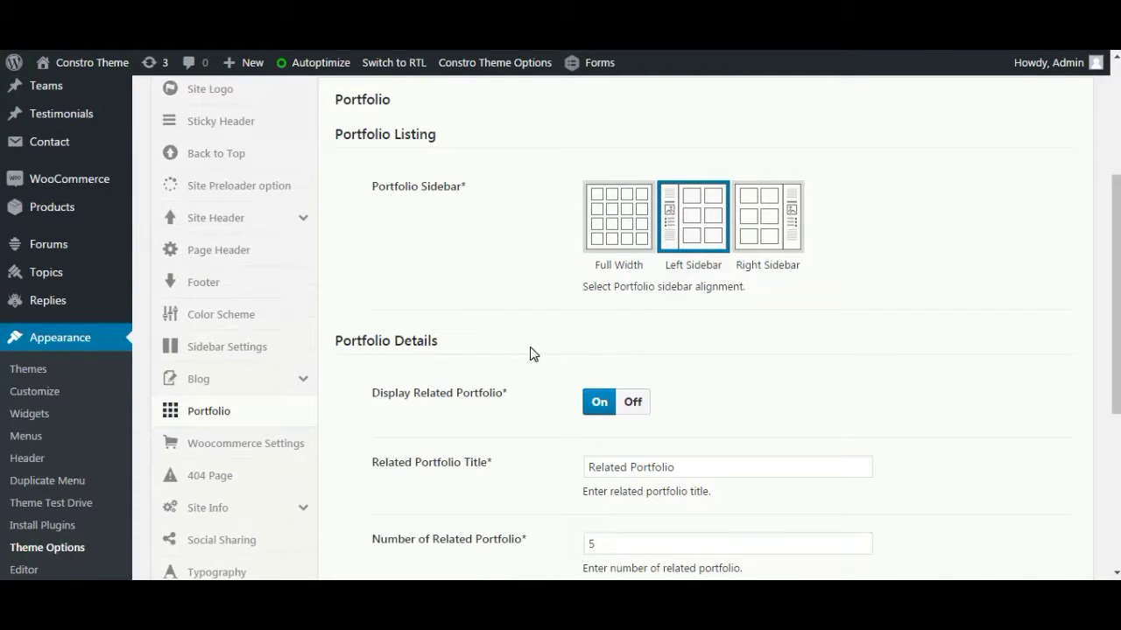
scroll(652, 372, down, 2)
scroll(648, 364, up, 2)
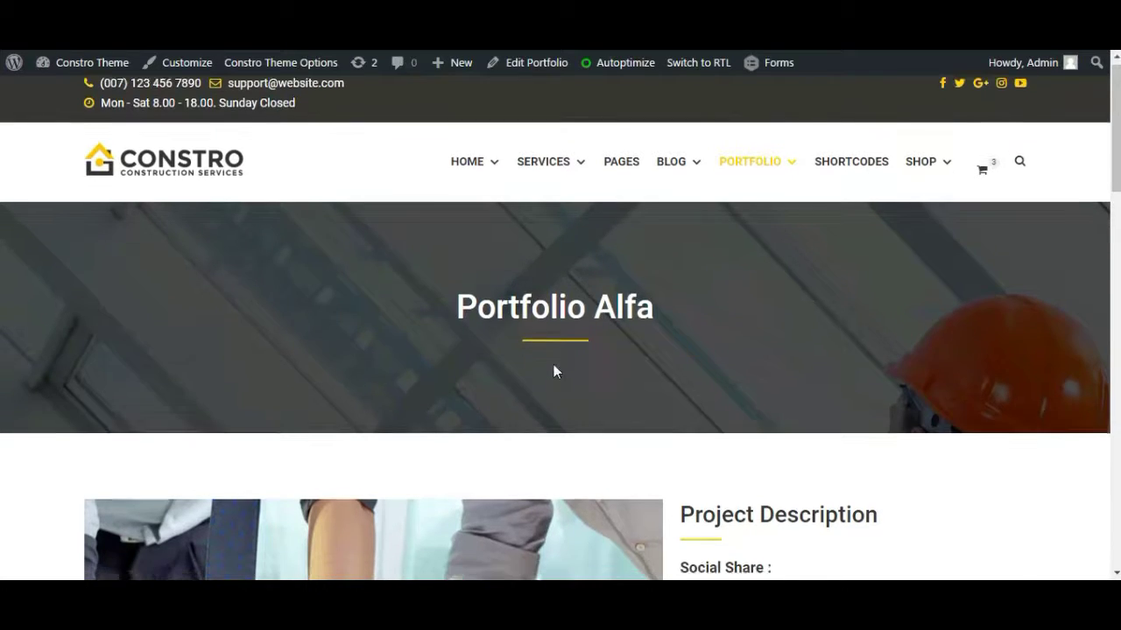
scroll(553, 366, down, 7)
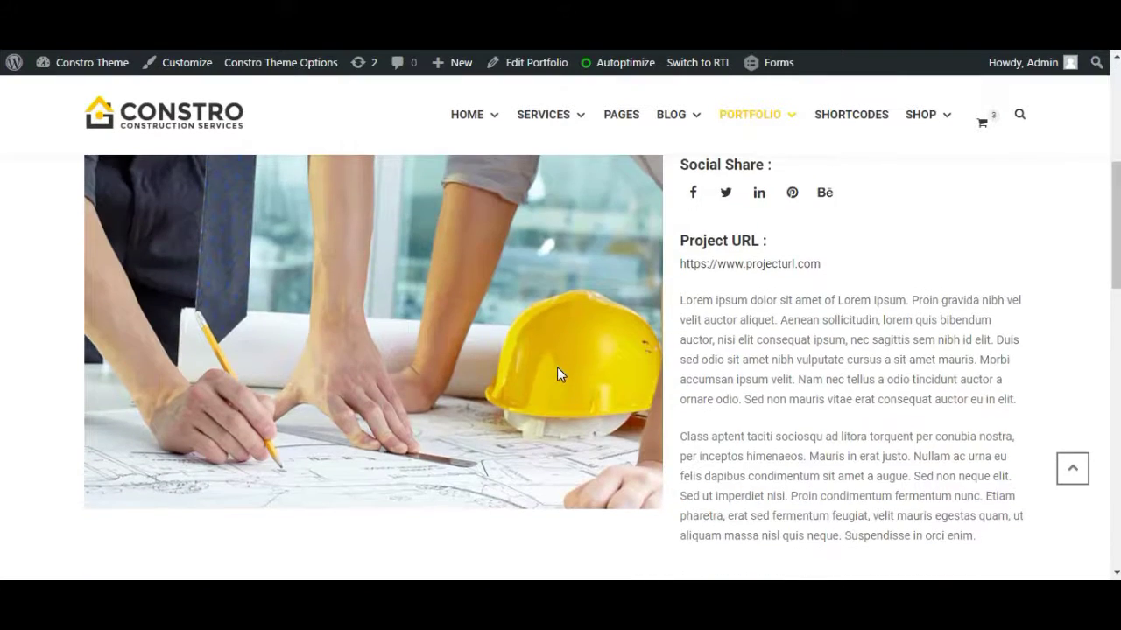
scroll(558, 363, down, 1)
scroll(559, 344, down, 4)
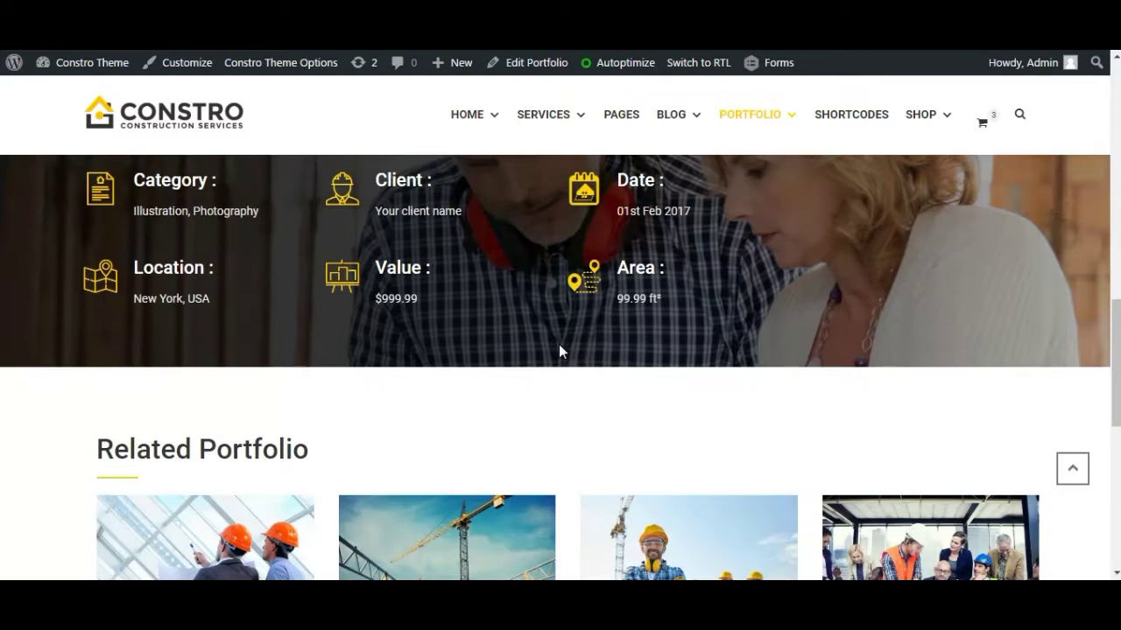
scroll(318, 450, down, 1)
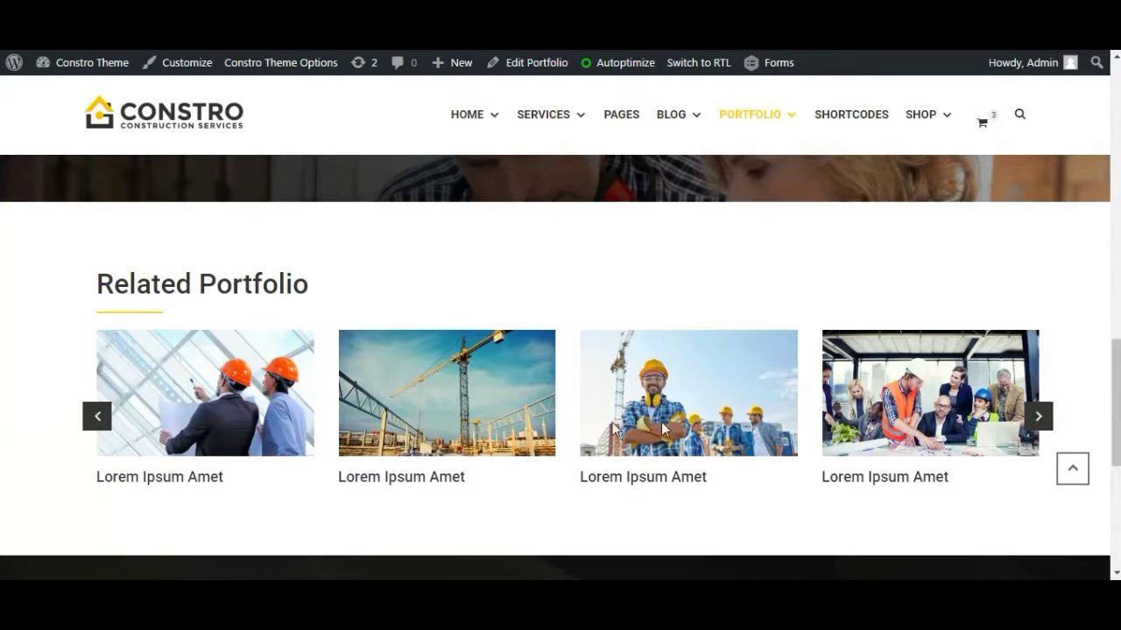
click(1039, 415)
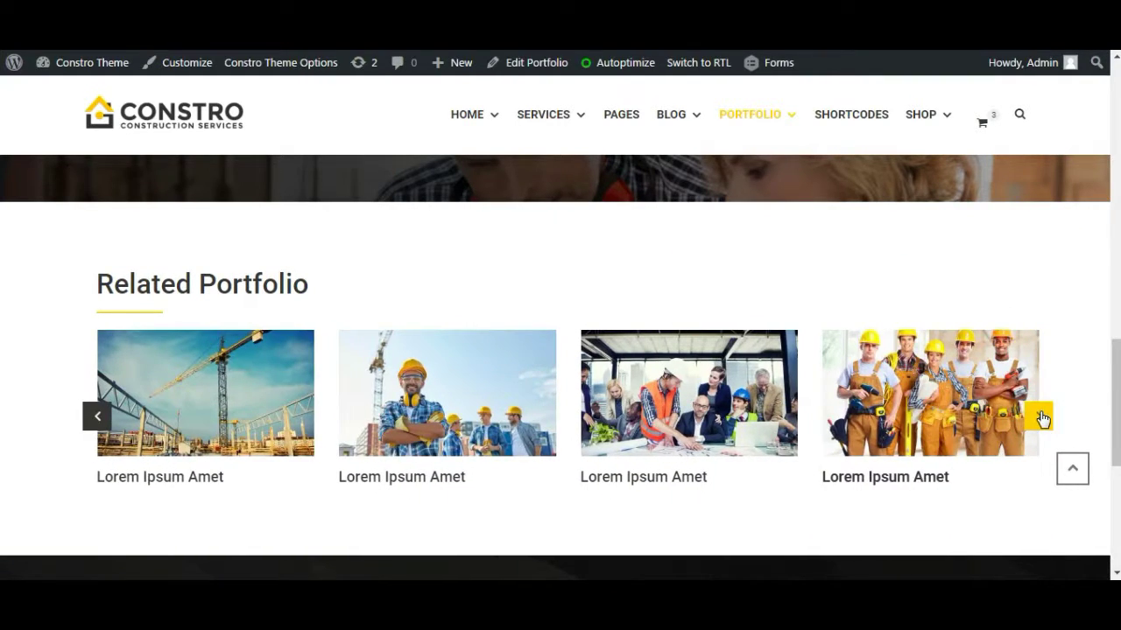
click(1041, 416)
click(1040, 417)
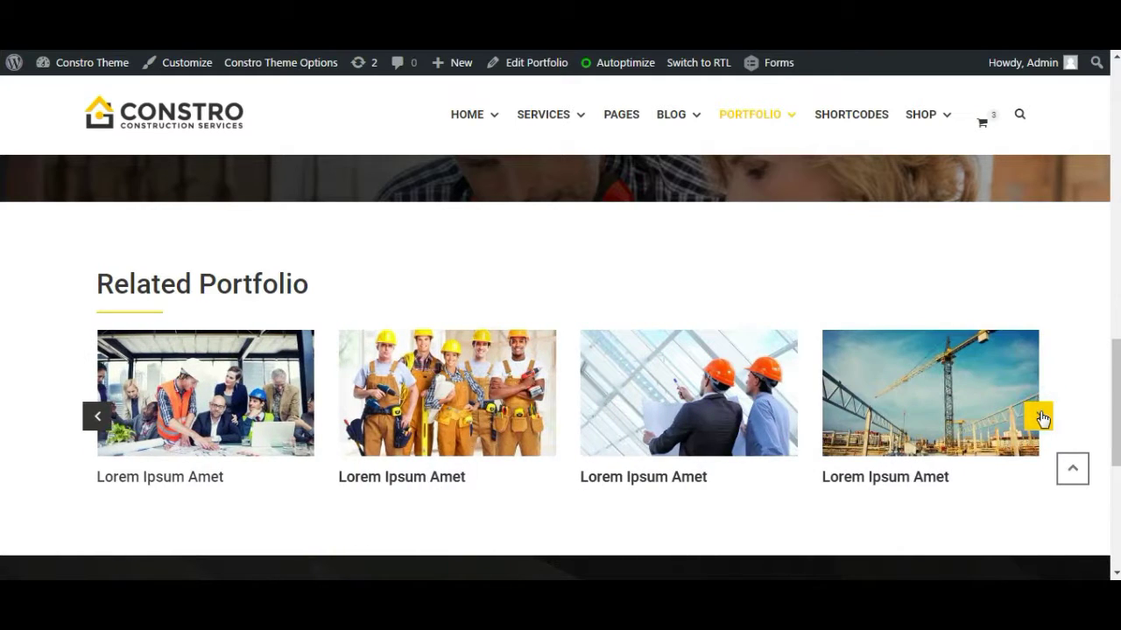
click(1041, 417)
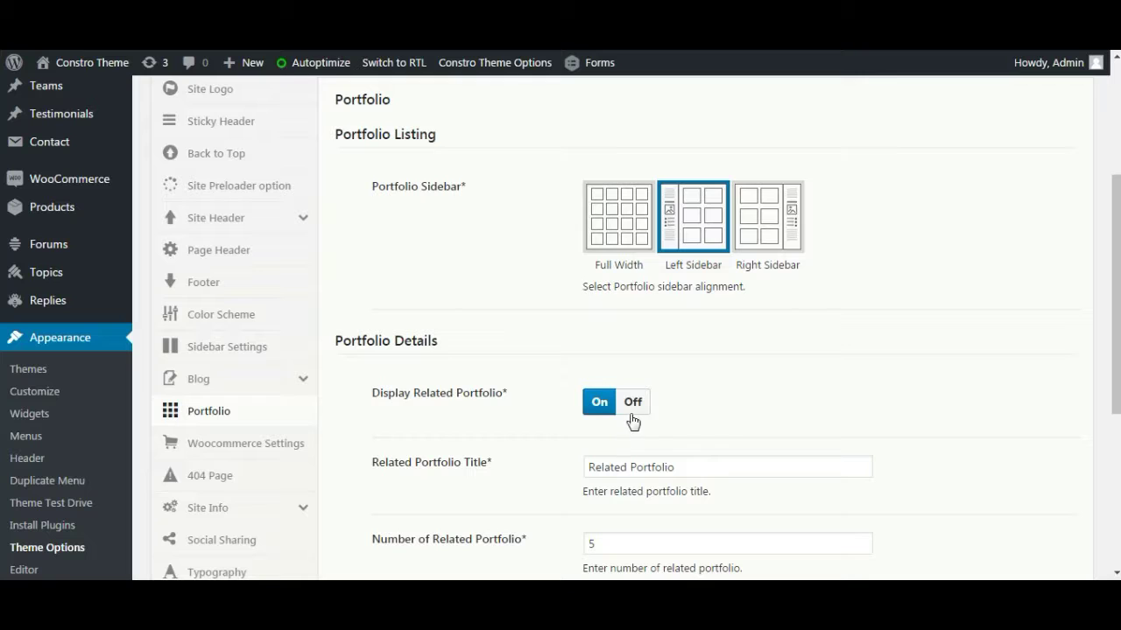
Turn off Display Related Portfolio, save the changes, and check the Portfolio Alfa page below its project details.
click(634, 403)
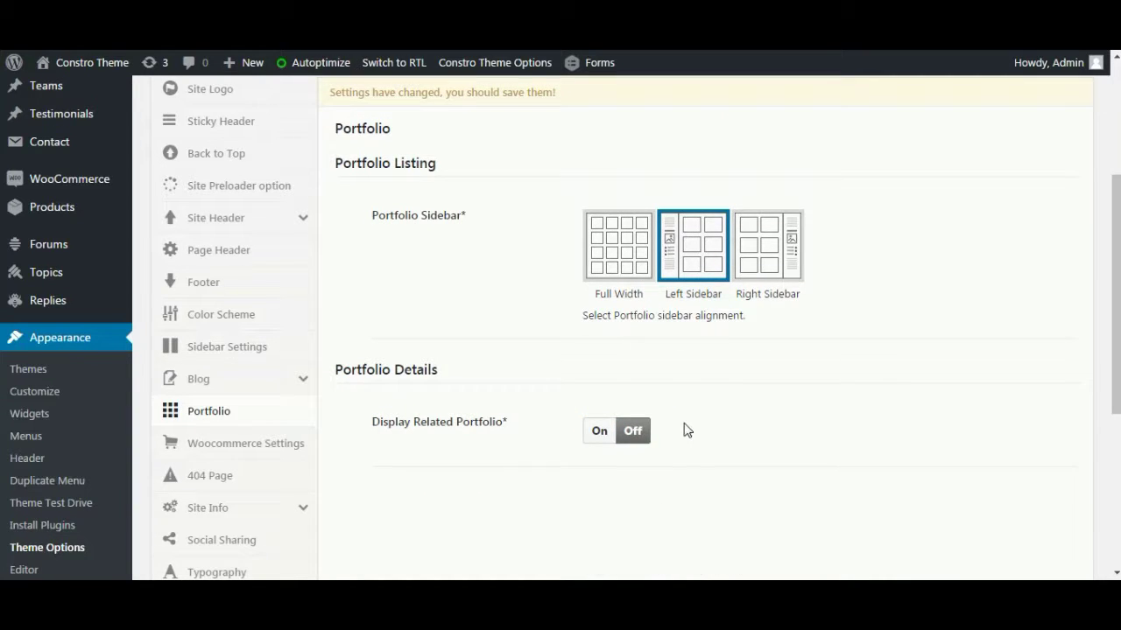
scroll(785, 411, up, 3)
click(911, 304)
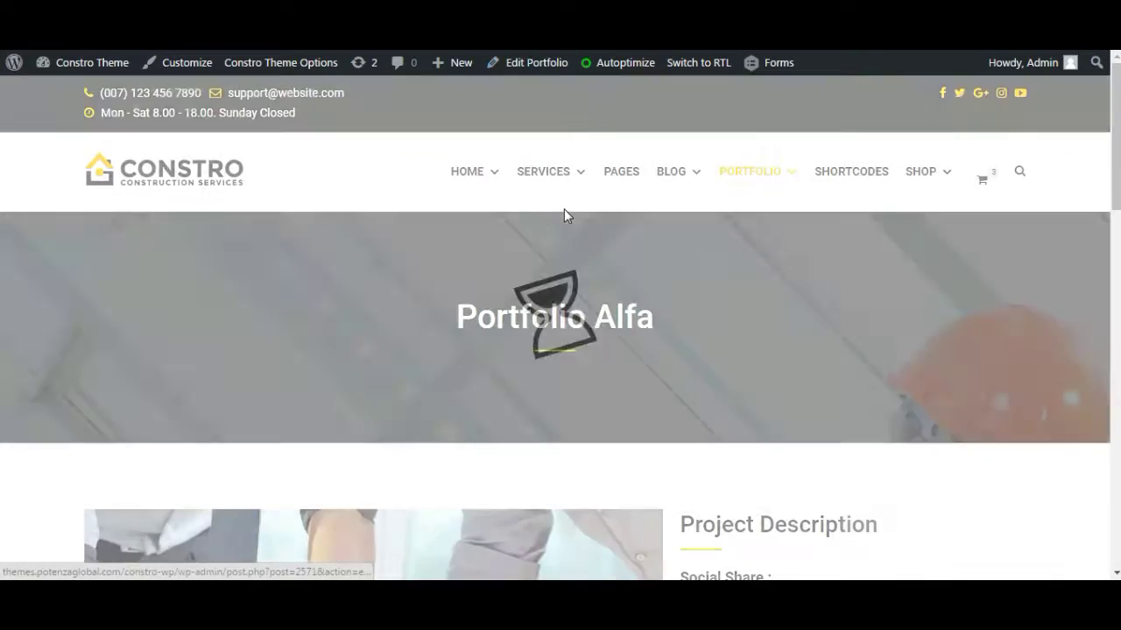
scroll(620, 312, down, 8)
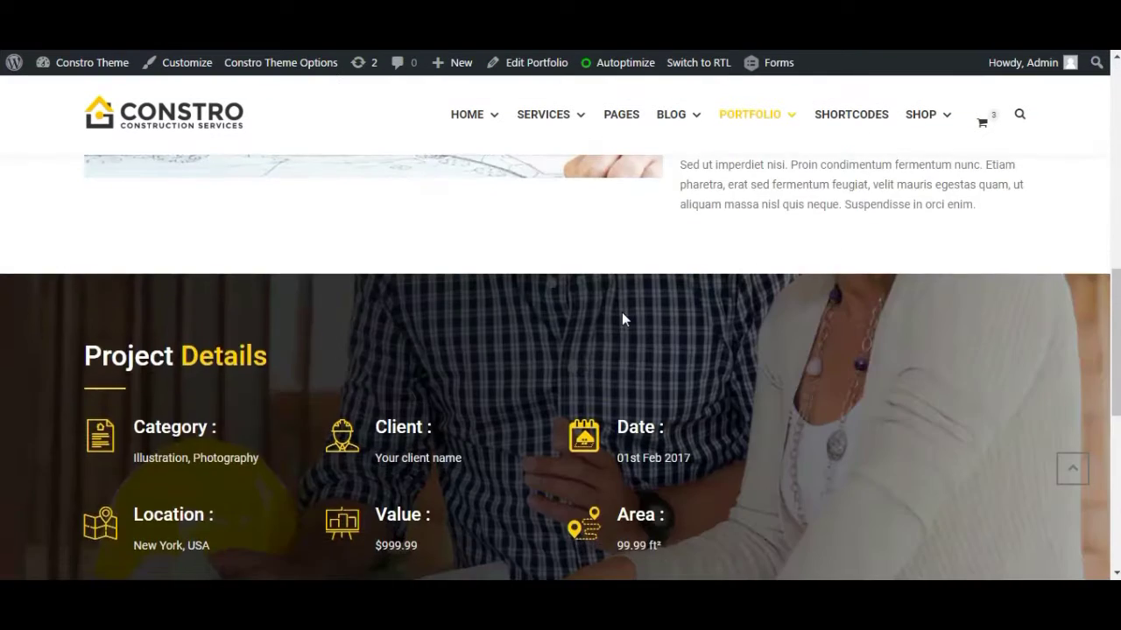
scroll(622, 311, down, 4)
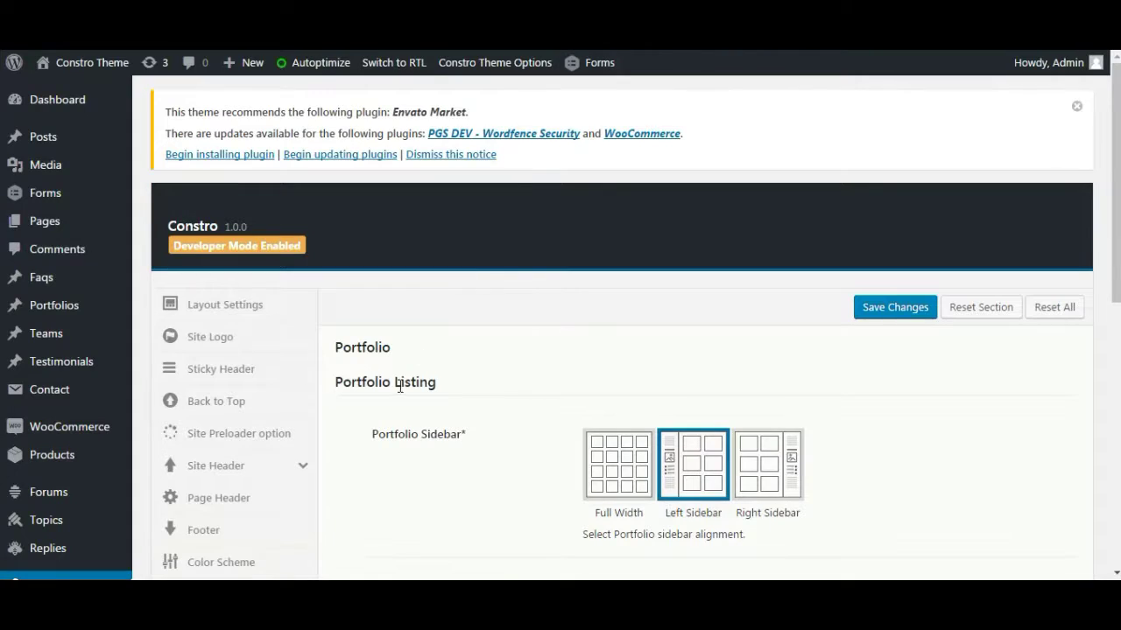
Open the Woocommerce Settings in the theme options and review the product listing options.
scroll(400, 390, down, 5)
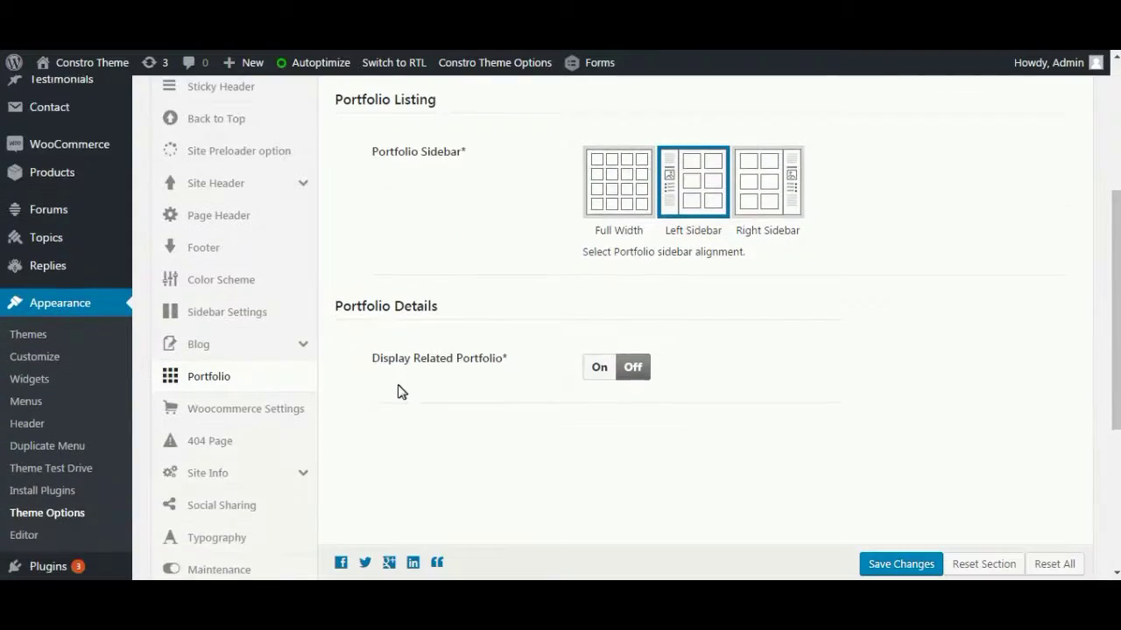
click(274, 369)
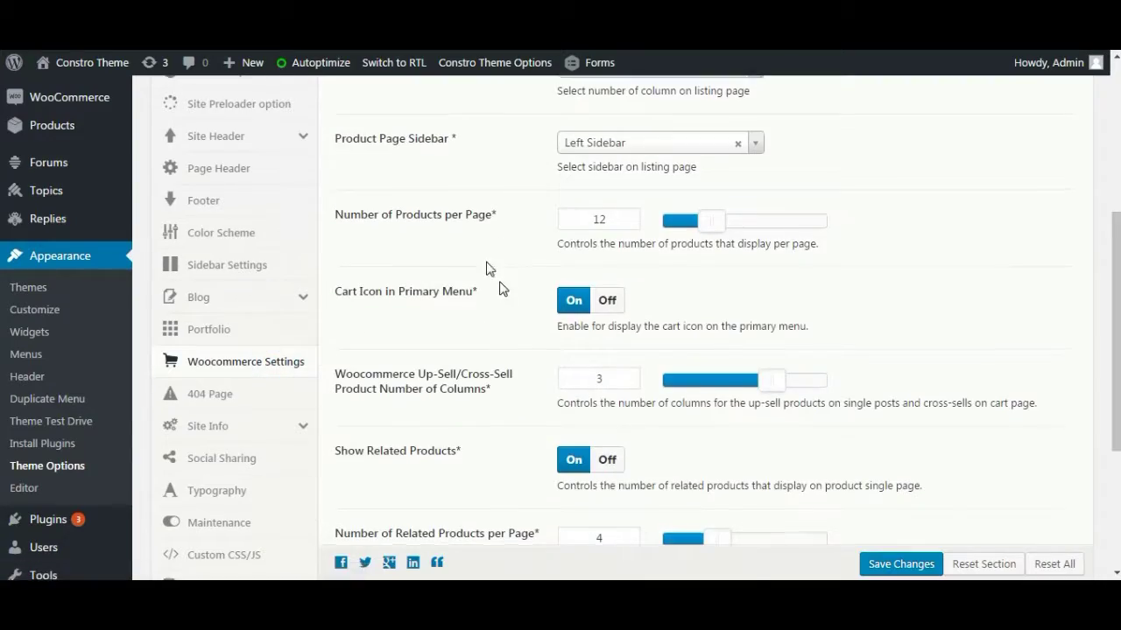
scroll(434, 363, up, 4)
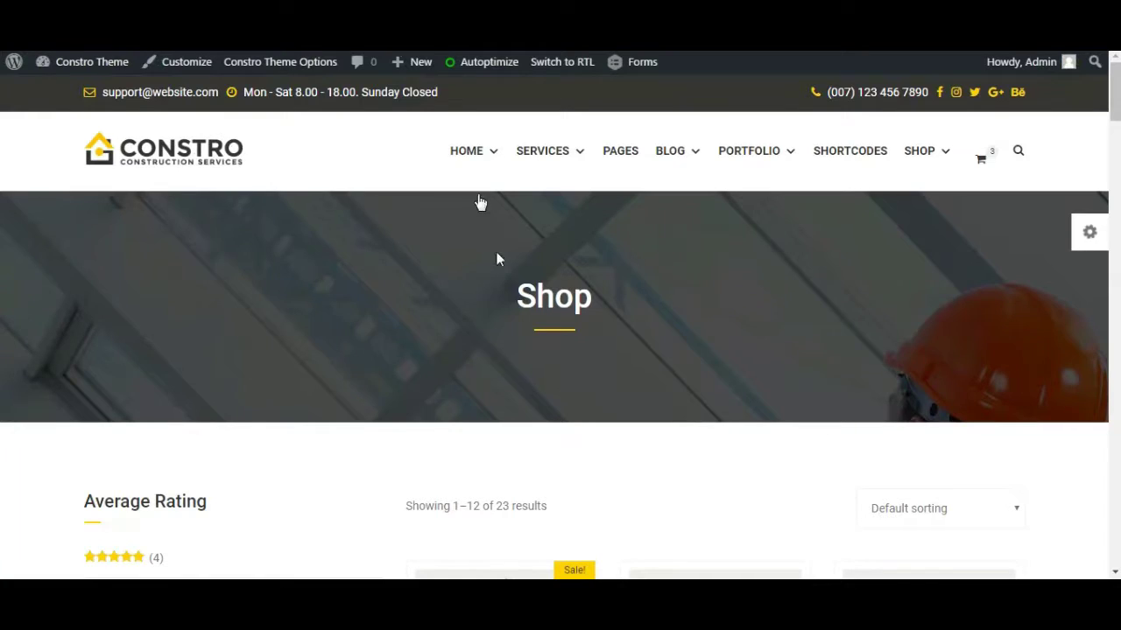
Examine the sidebar widgets, product columns and number of products listed on the Shop page.
scroll(553, 334, down, 3)
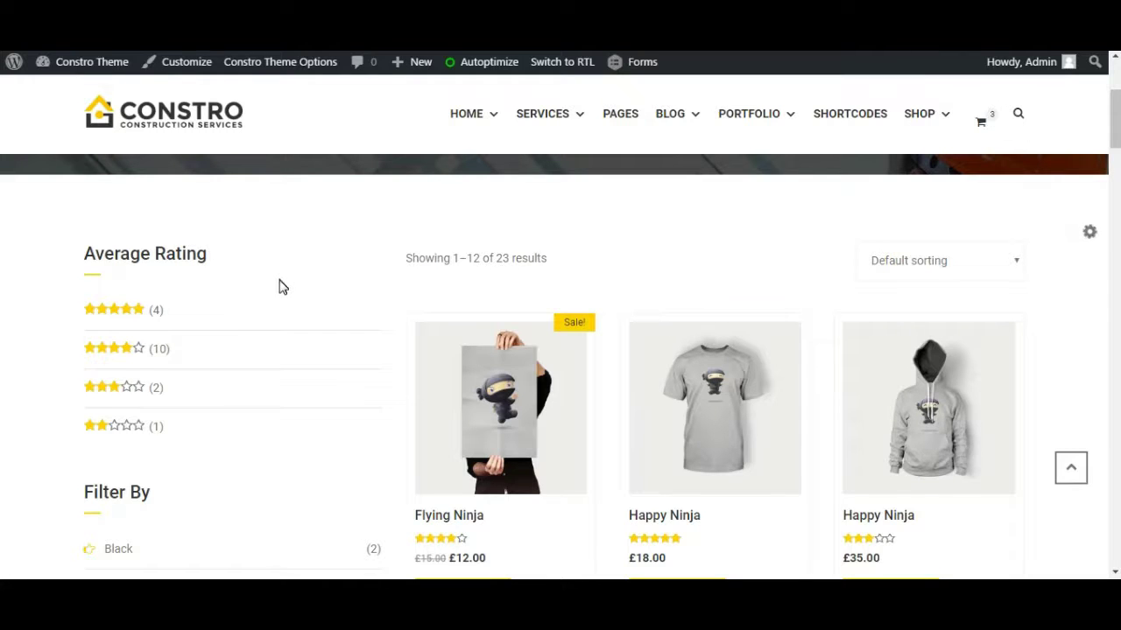
scroll(280, 289, down, 3)
scroll(278, 306, up, 3)
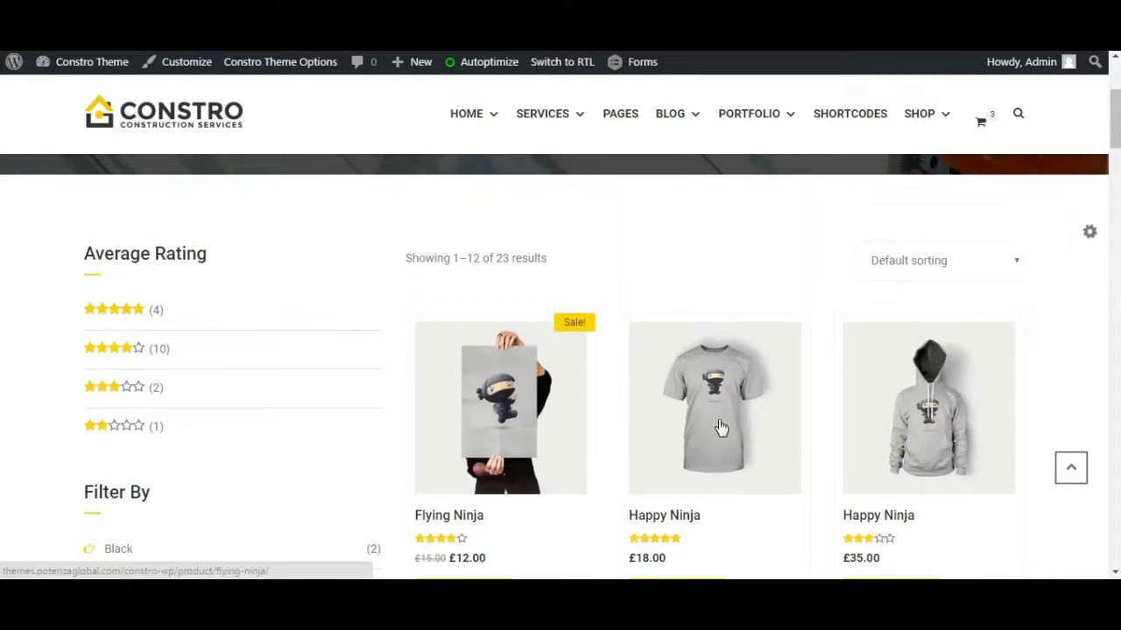
scroll(953, 429, down, 4)
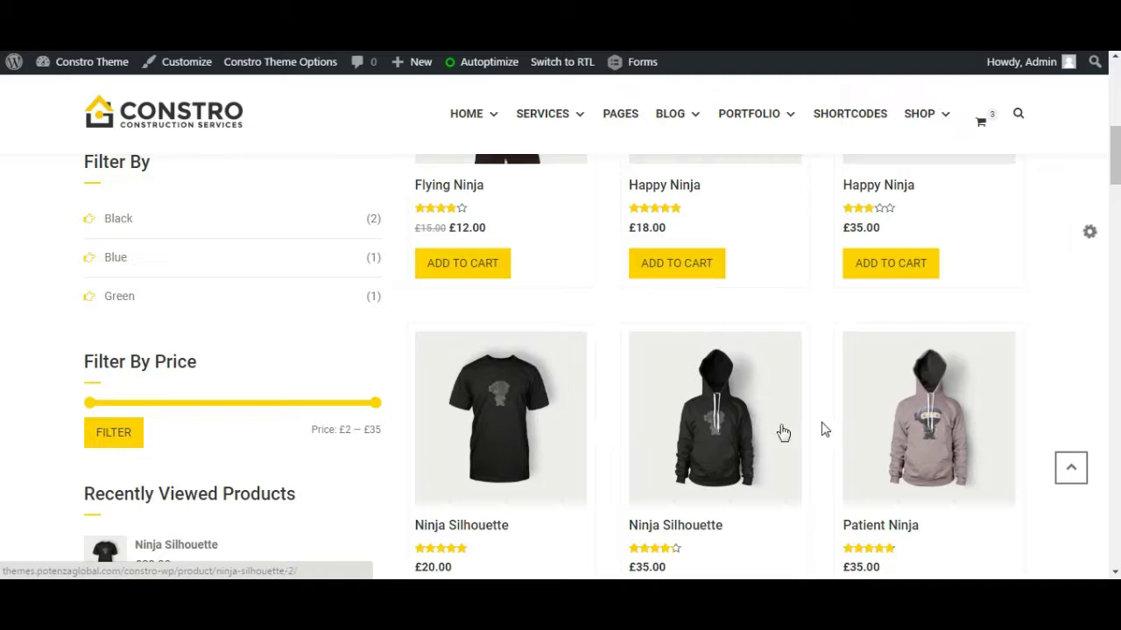
scroll(873, 428, down, 3)
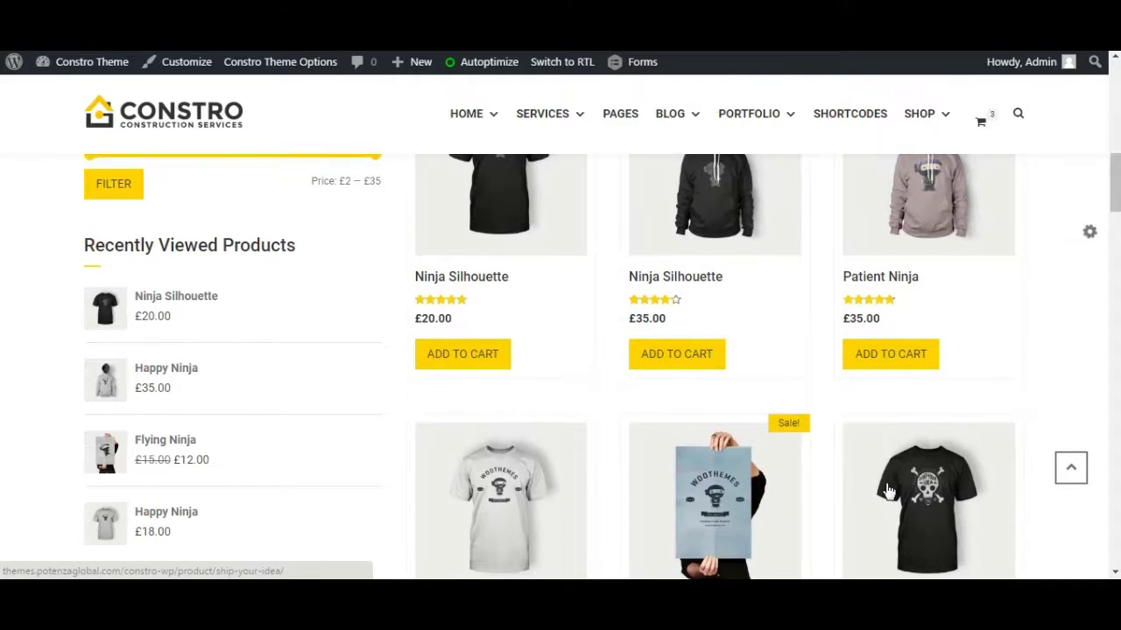
scroll(889, 488, down, 2)
scroll(648, 515, down, 3)
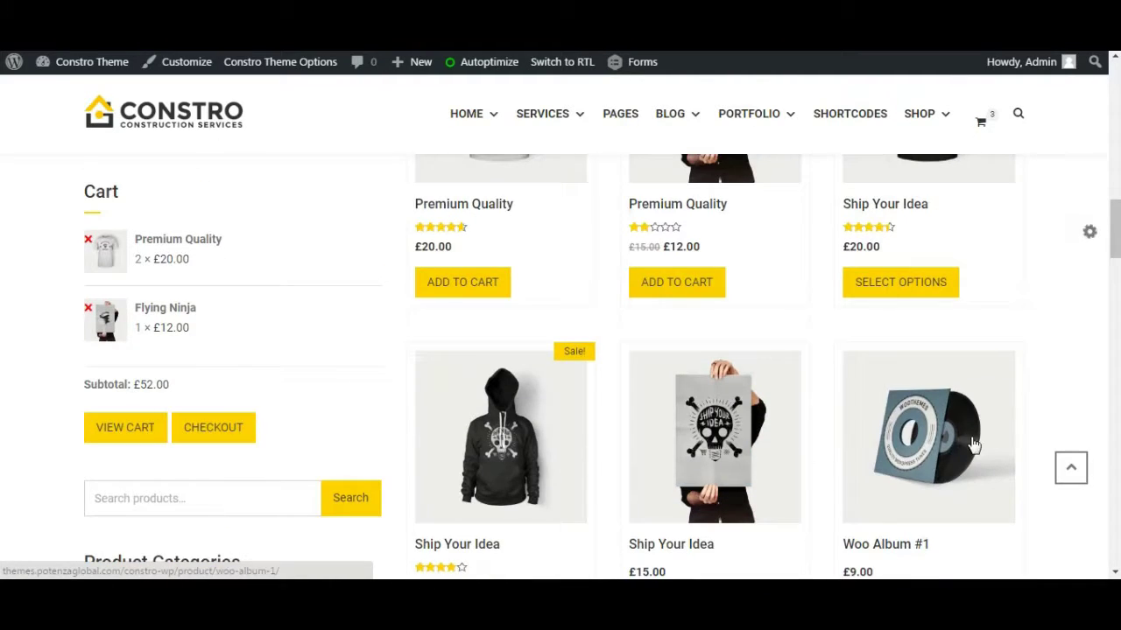
scroll(974, 445, down, 4)
scroll(497, 375, up, 7)
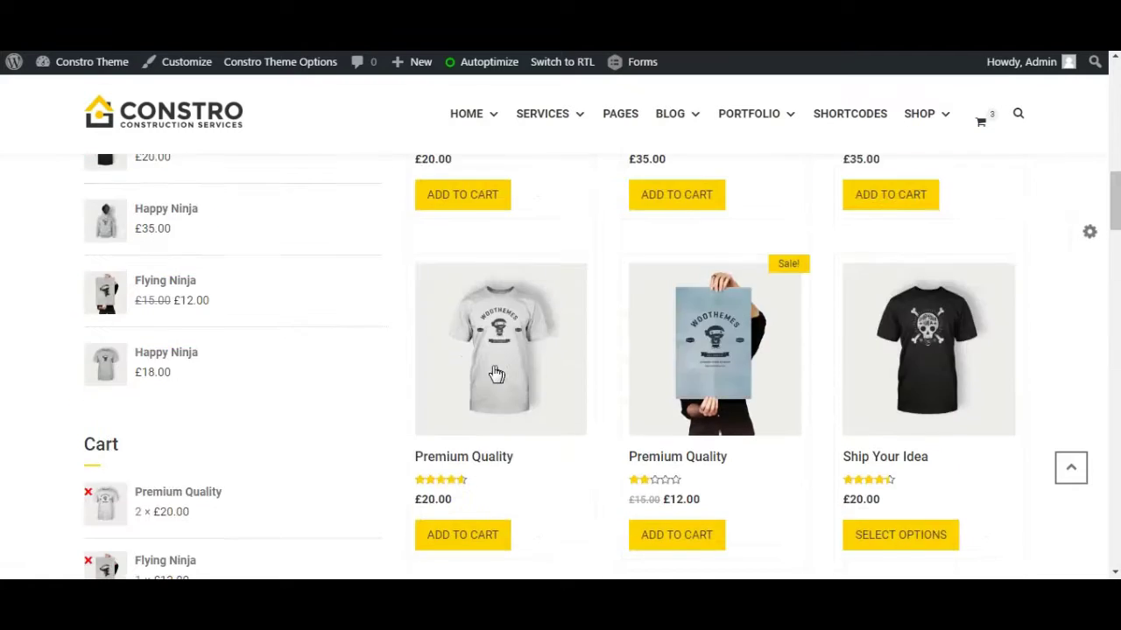
scroll(496, 375, up, 6)
Set the product listing to 4 Column, the product page sidebar to Right Sidebar and the products per page to 4, saving the changes.
key(ctrl+Tab)
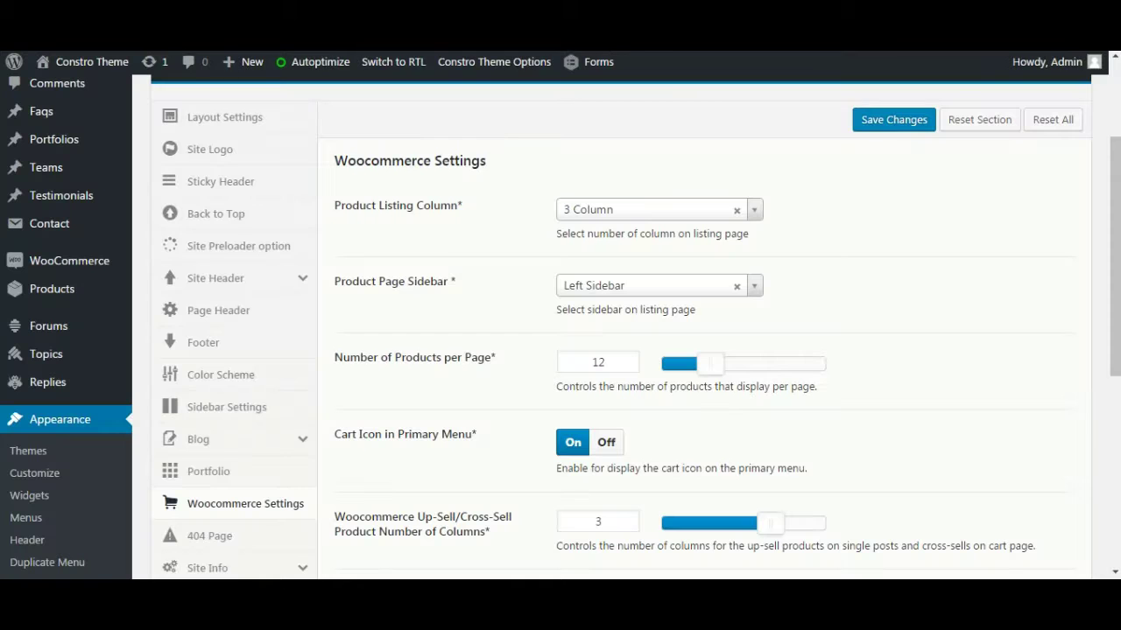
click(753, 215)
click(707, 280)
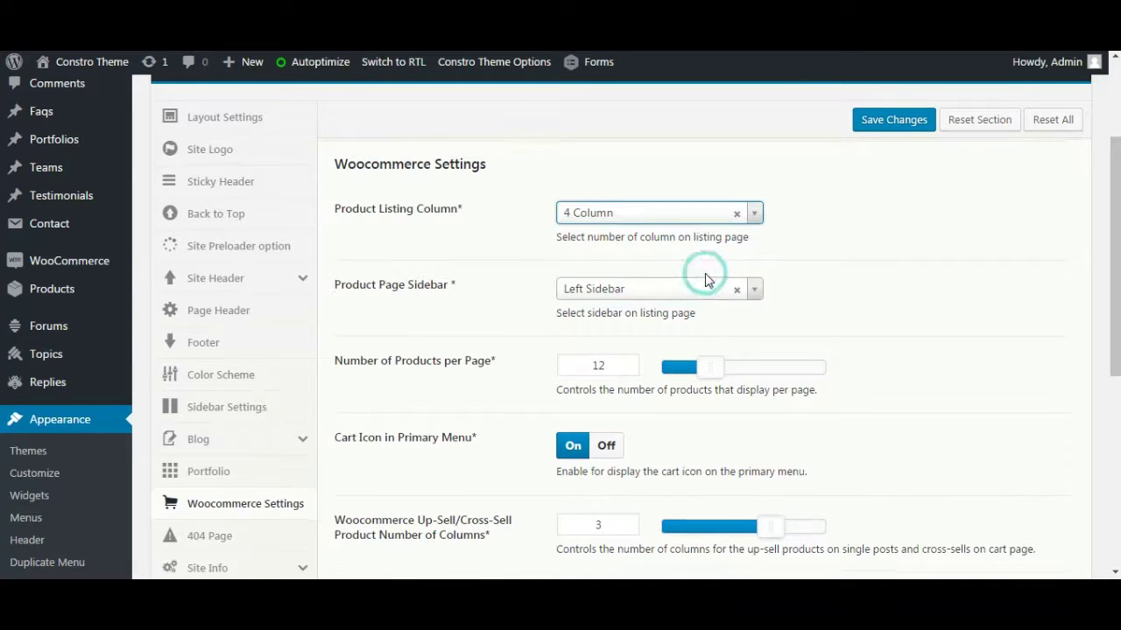
click(755, 315)
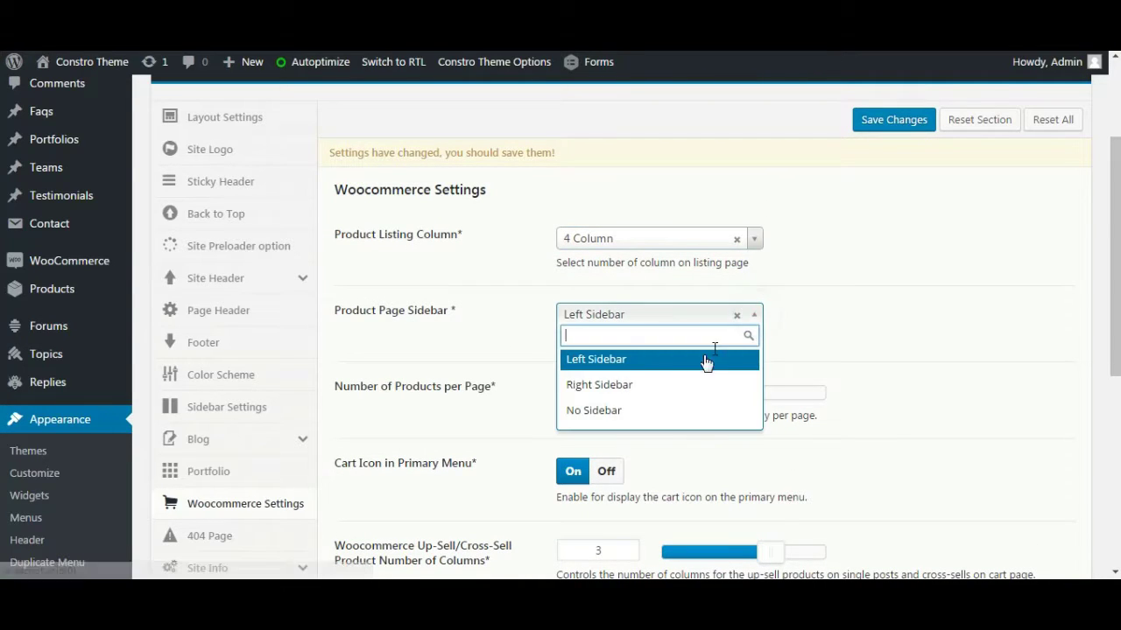
click(675, 385)
click(681, 398)
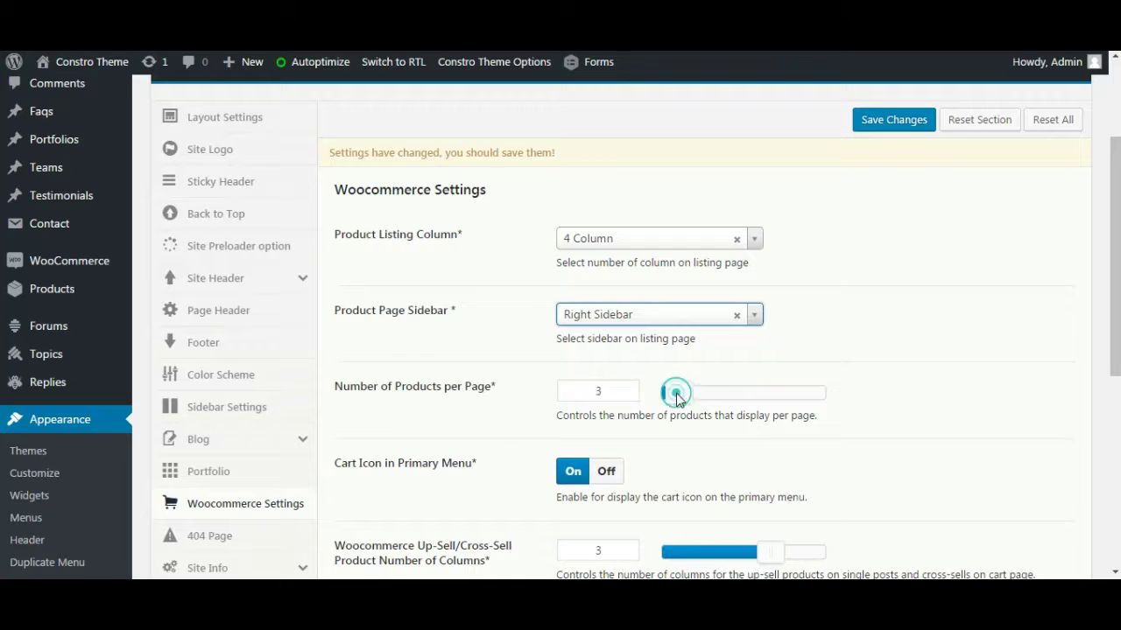
drag(685, 400, 688, 400)
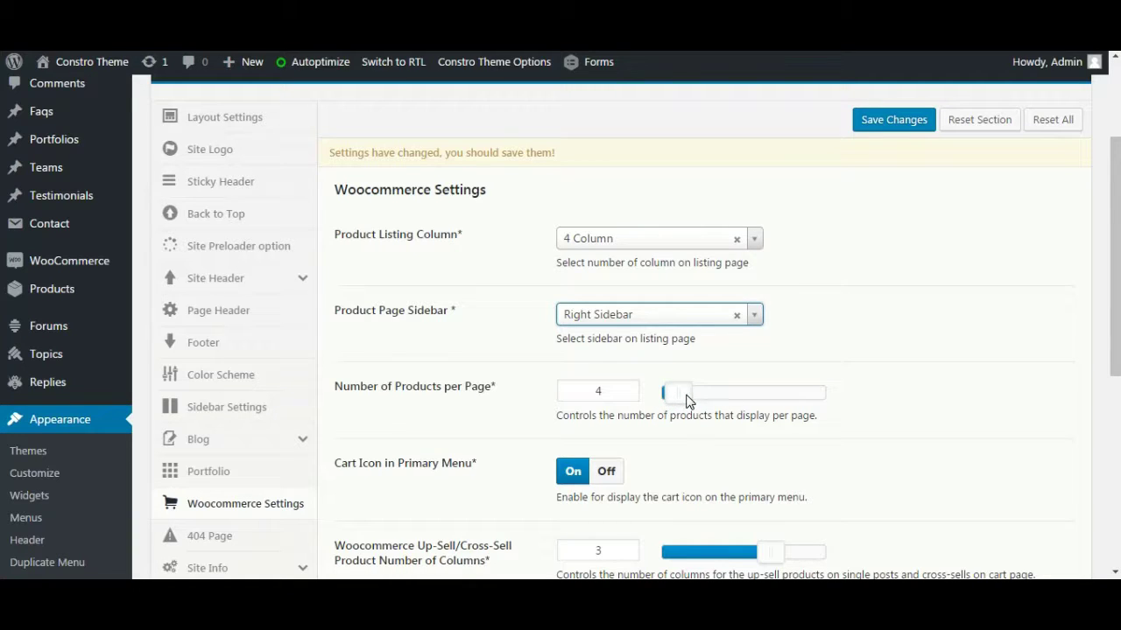
click(879, 123)
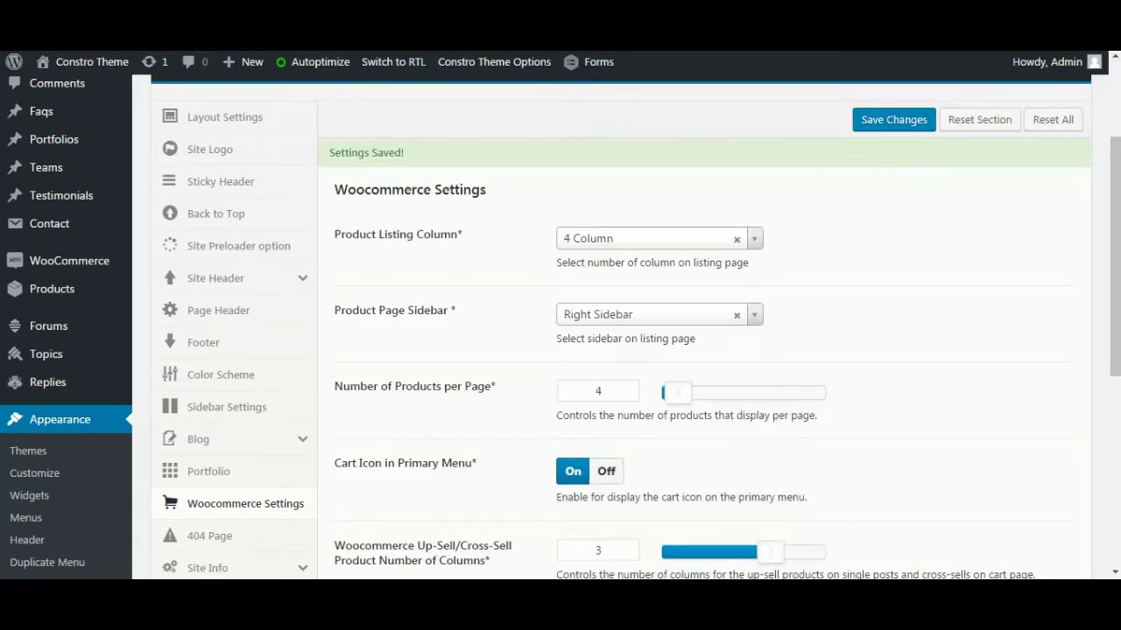
Reload the Shop page, examine its product columns, sidebar and pagination, and open the Flying Ninja product.
key(ctrl+Tab)
key(F5)
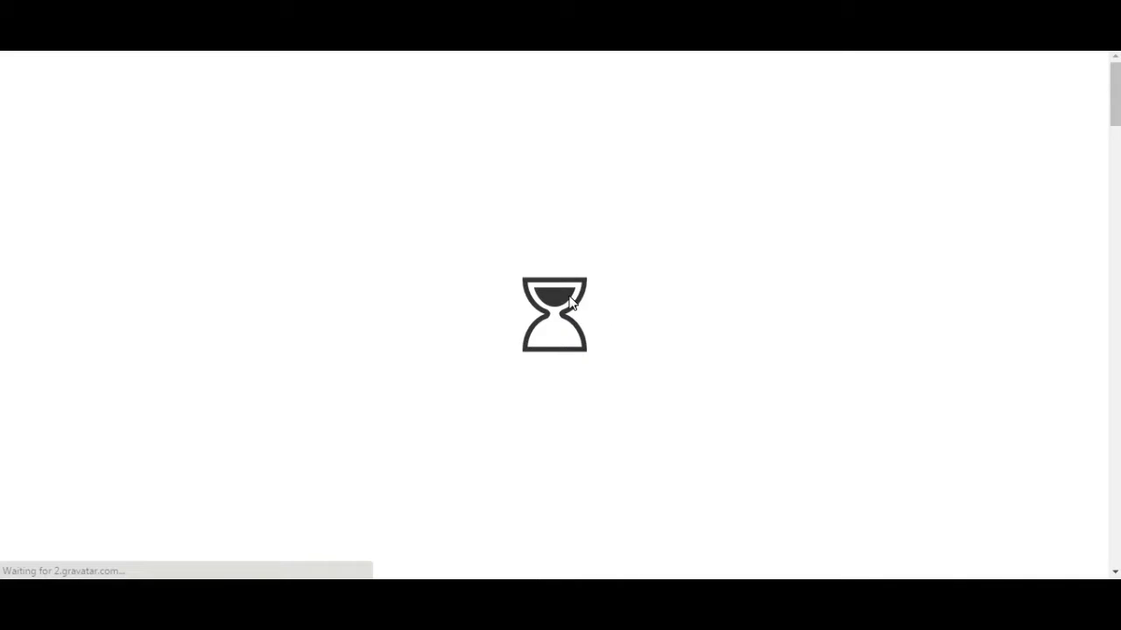
scroll(607, 344, down, 3)
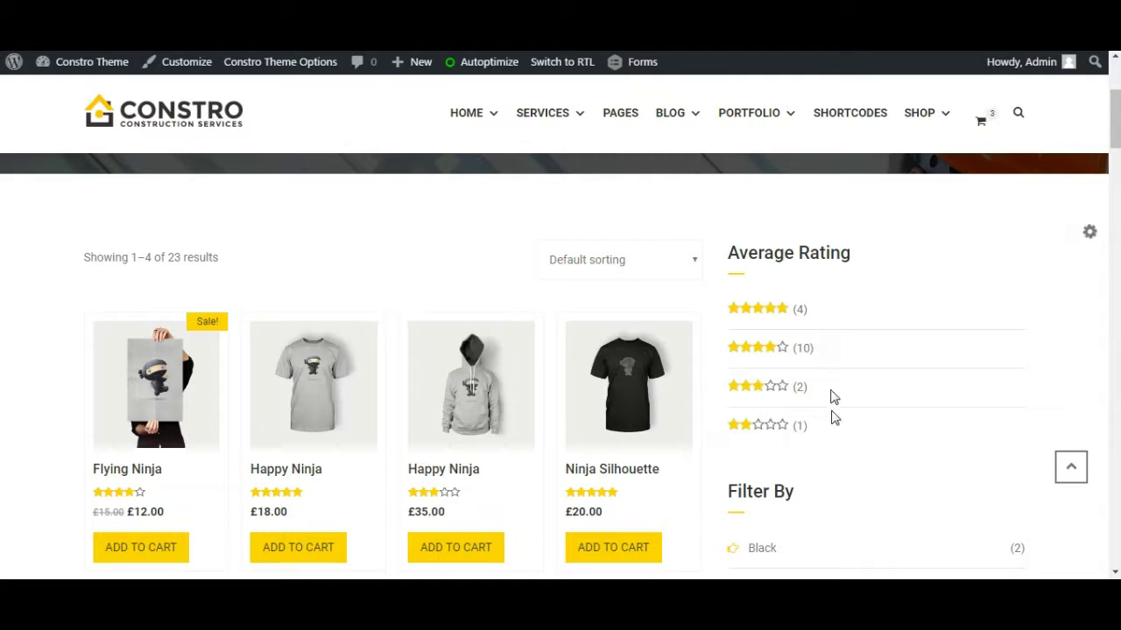
scroll(831, 481, down, 2)
scroll(845, 451, up, 2)
scroll(581, 437, down, 3)
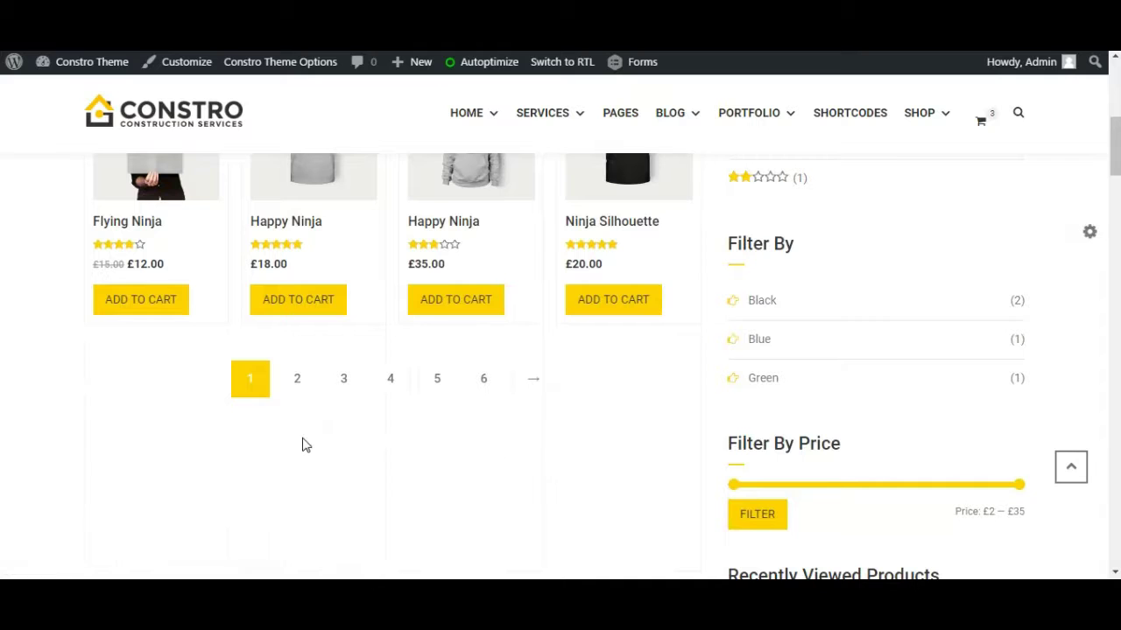
scroll(624, 446, up, 6)
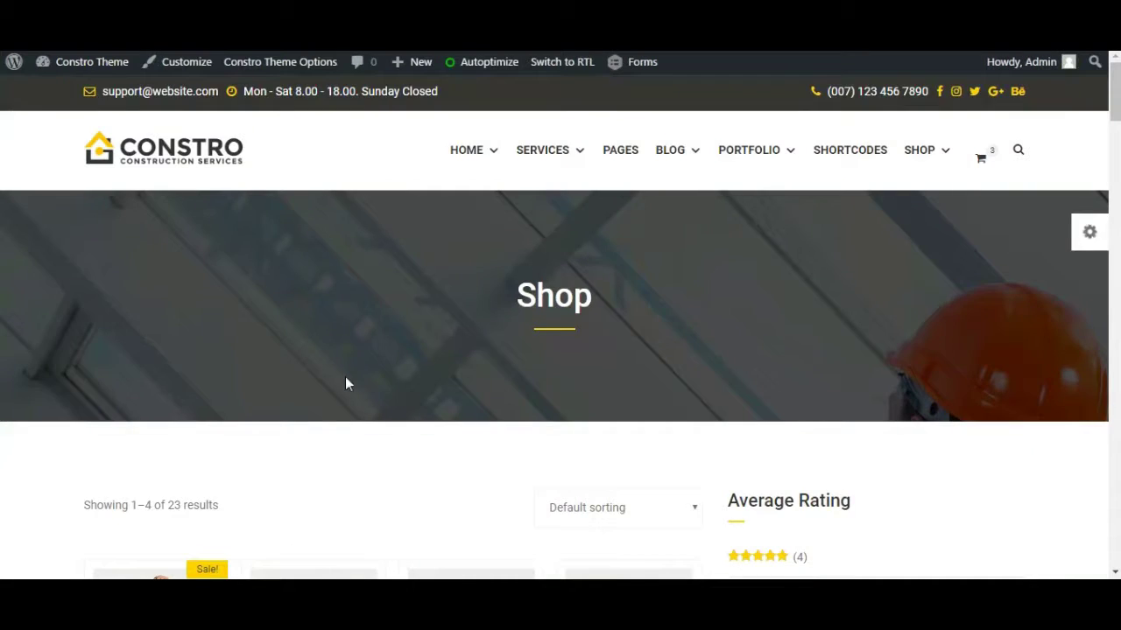
scroll(345, 383, down, 3)
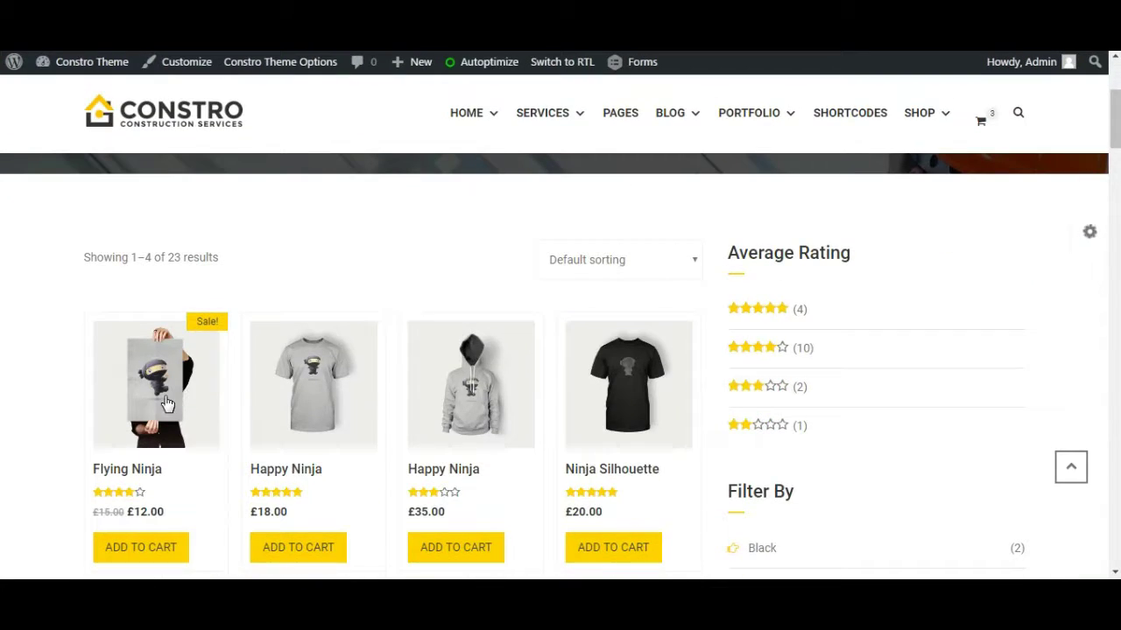
click(166, 403)
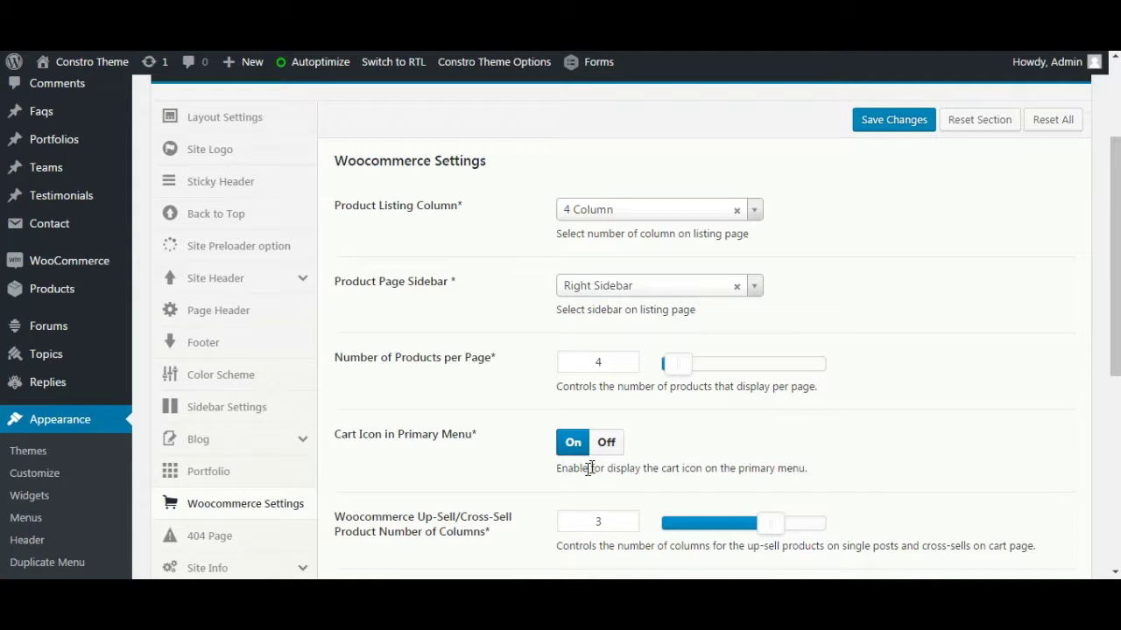
Turn off Cart Icon in Primary Menu, save the changes, and reload the Flying Ninja page to check the menu.
click(607, 443)
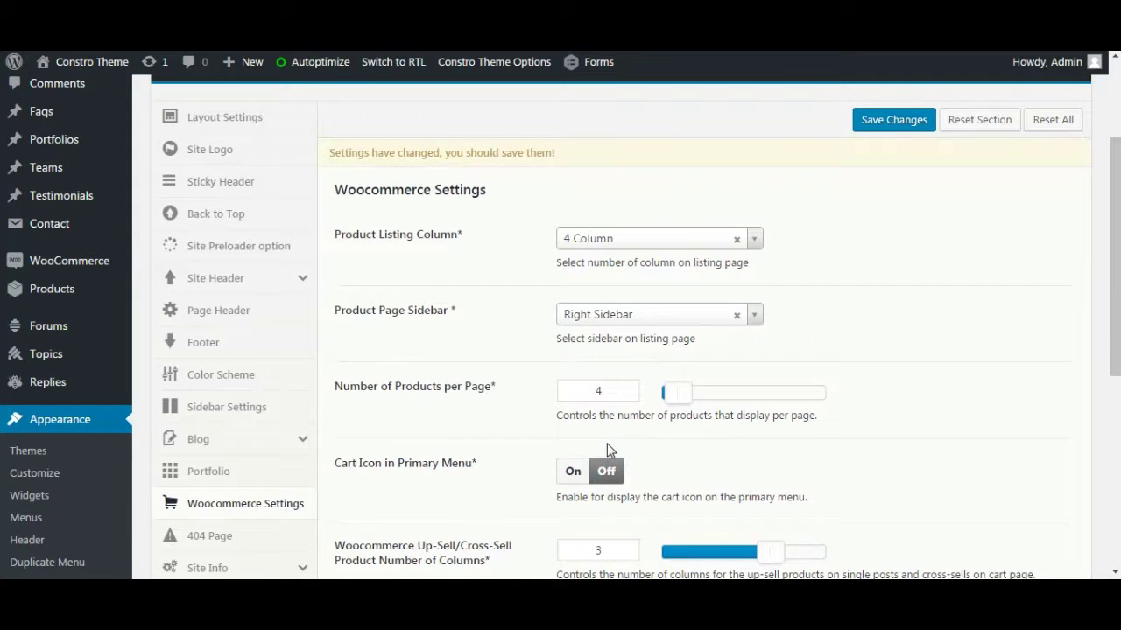
click(871, 115)
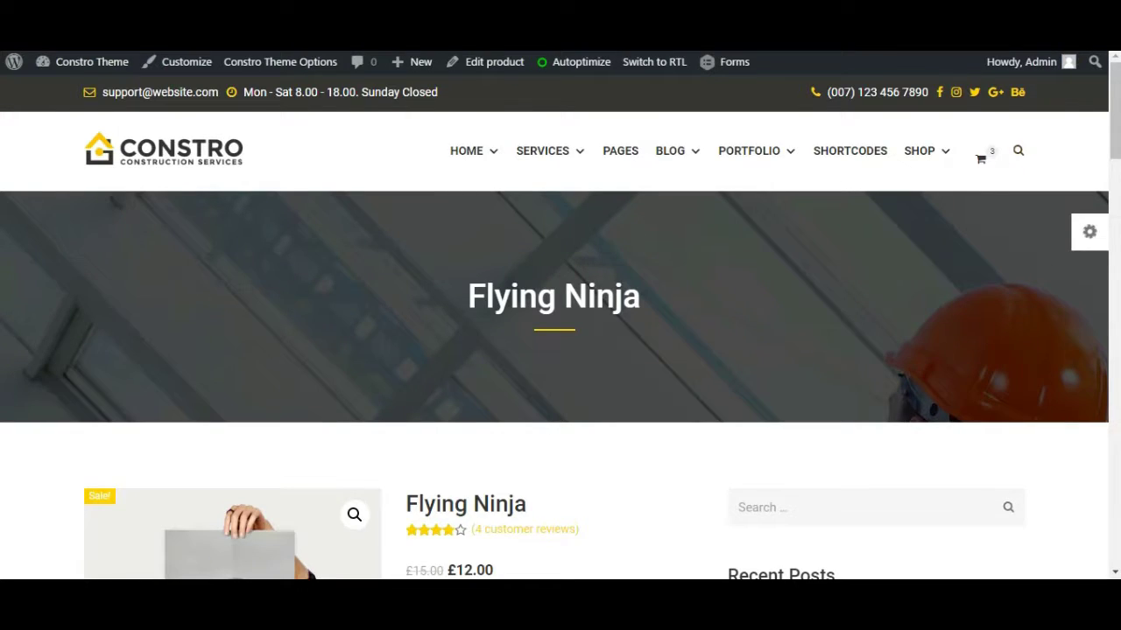
key(F5)
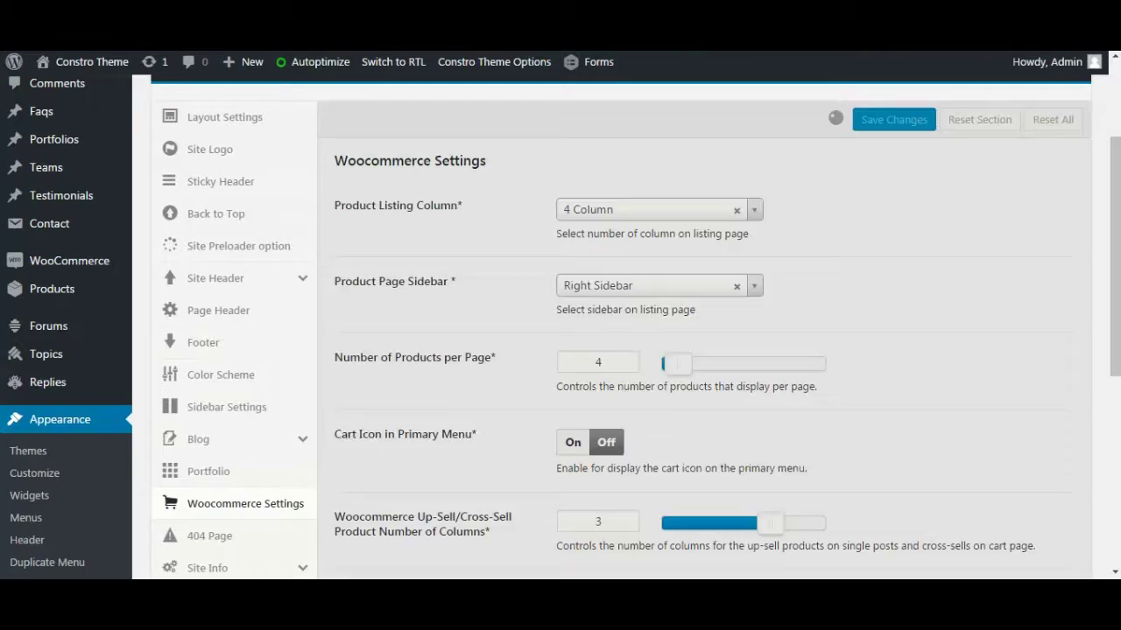
Set the WooCommerce Up-Sell/Cross-Sell Product Number of Columns to 4 and save the changes.
scroll(670, 461, down, 2)
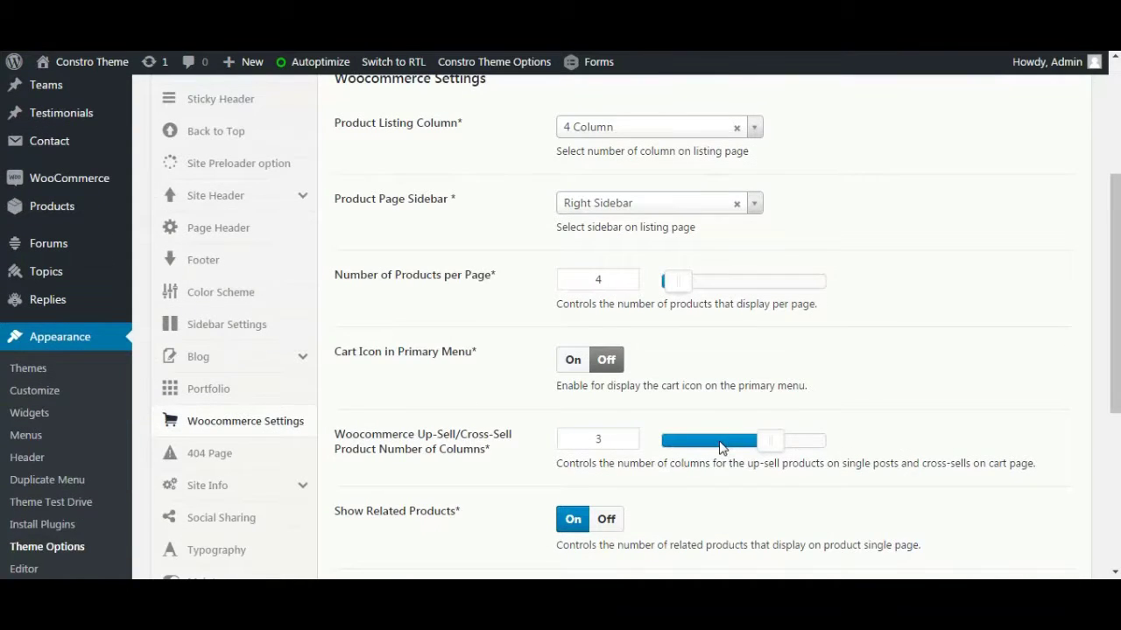
click(719, 441)
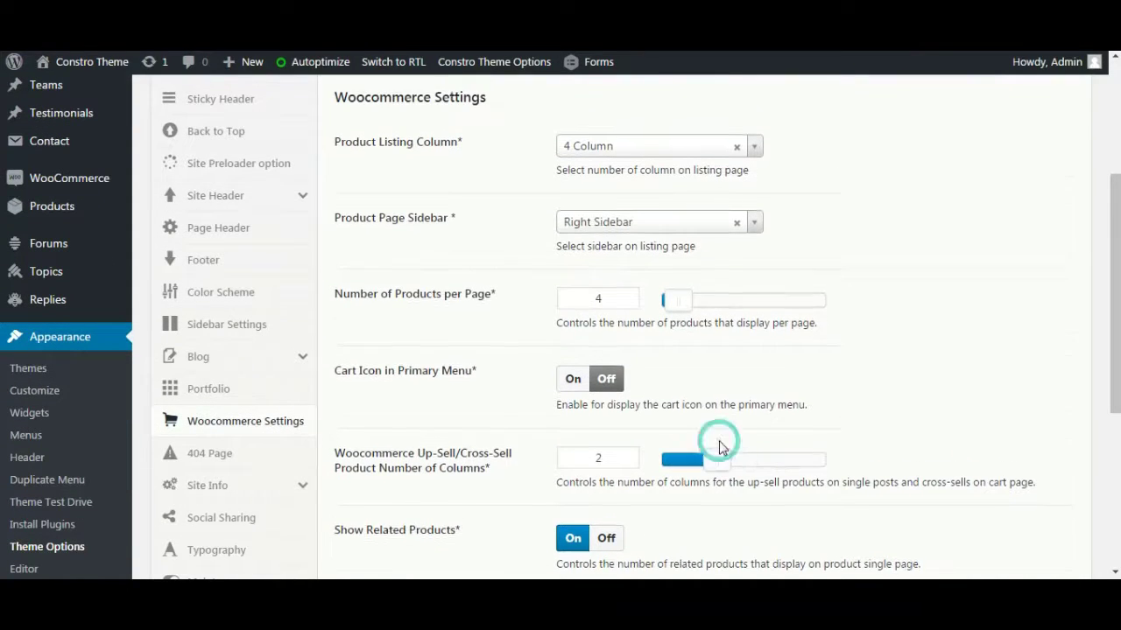
click(812, 473)
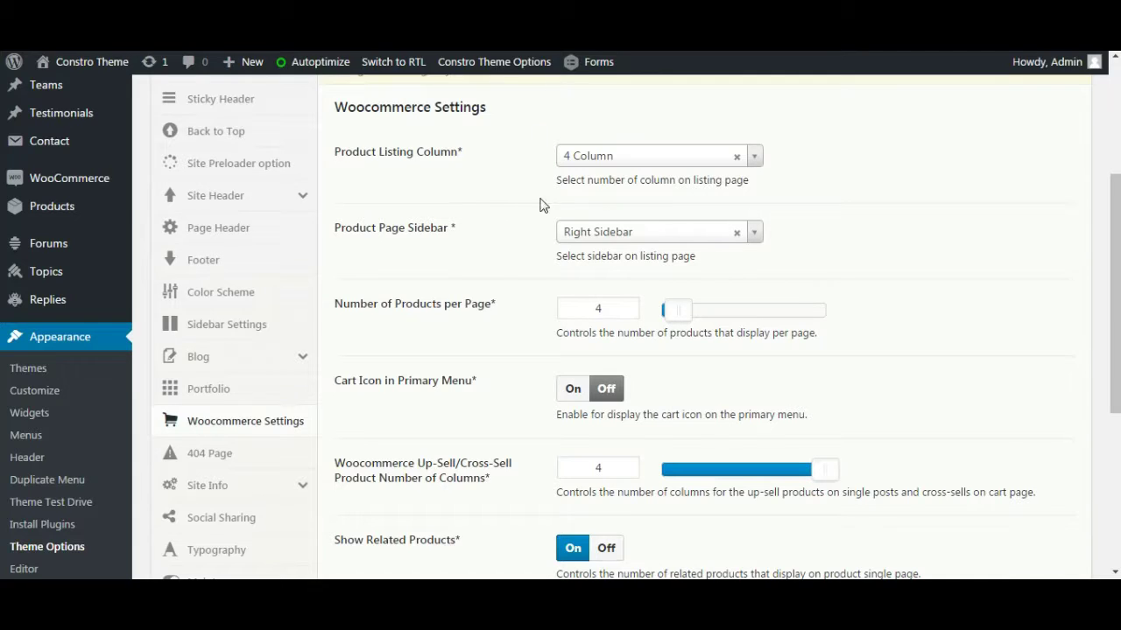
scroll(910, 301, up, 3)
click(888, 285)
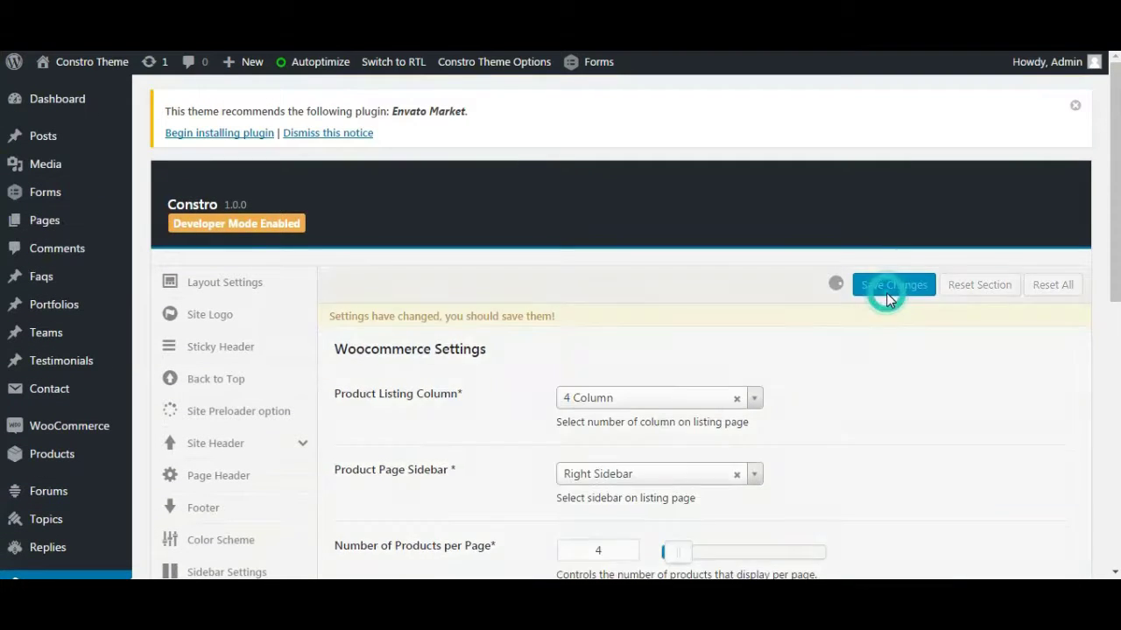
scroll(672, 300, down, 3)
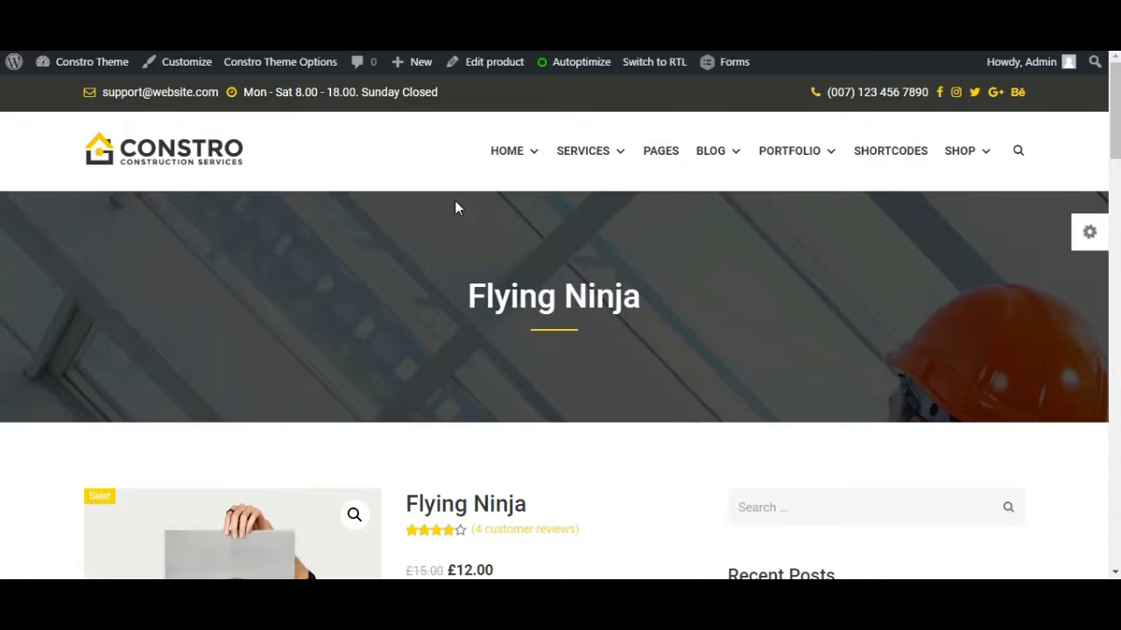
Examine the column layout of the You May Also Like products on the Flying Ninja page.
scroll(455, 207, down, 3)
scroll(454, 208, down, 8)
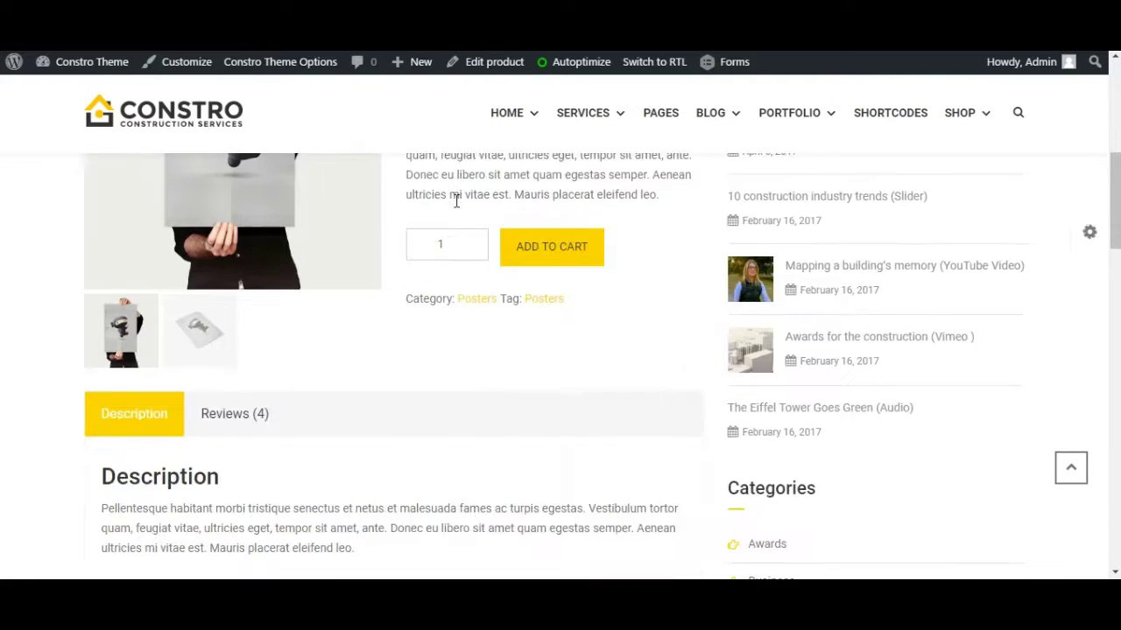
scroll(455, 205, down, 1)
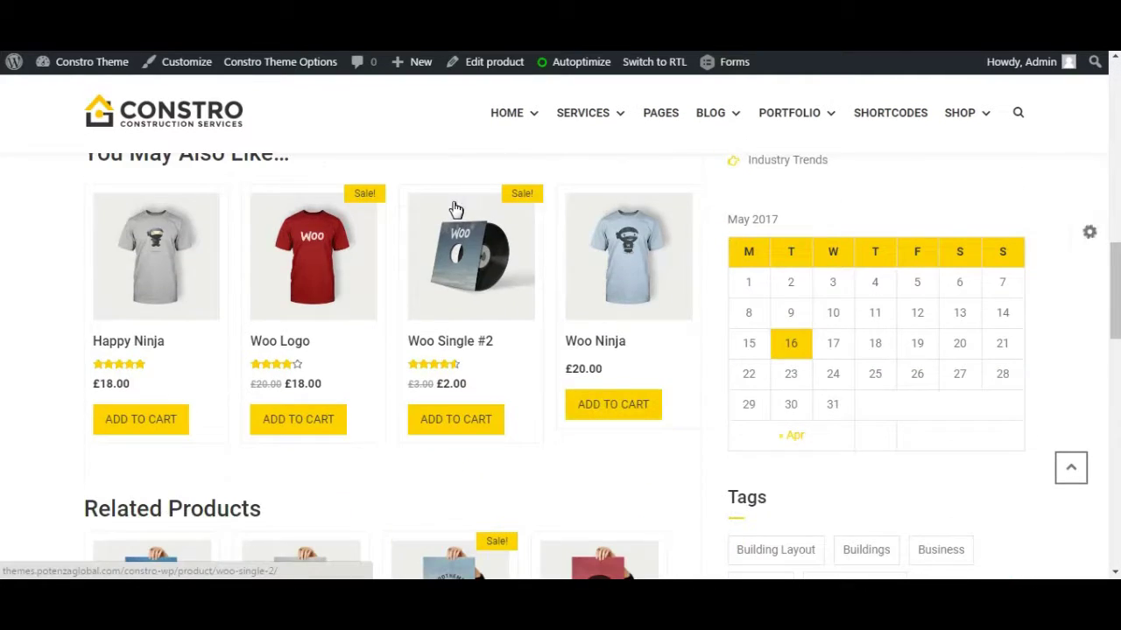
scroll(455, 208, up, 1)
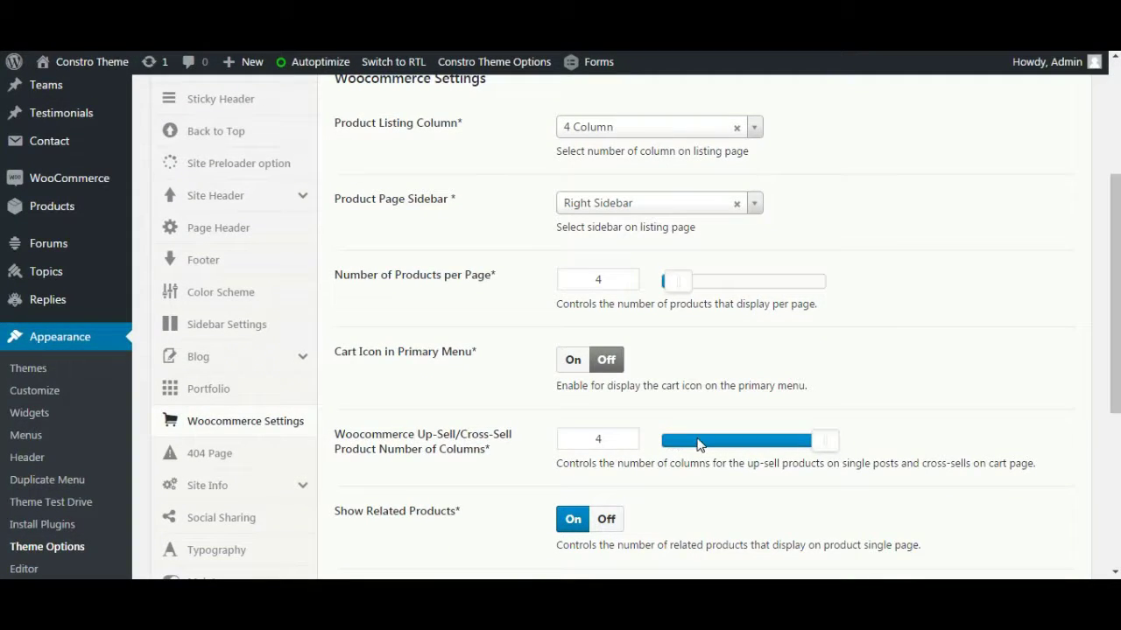
Reduce the WooCommerce Up-Sell/Cross-Sell Product Number of Columns to 2 and save the changes.
click(698, 444)
scroll(977, 336, up, 3)
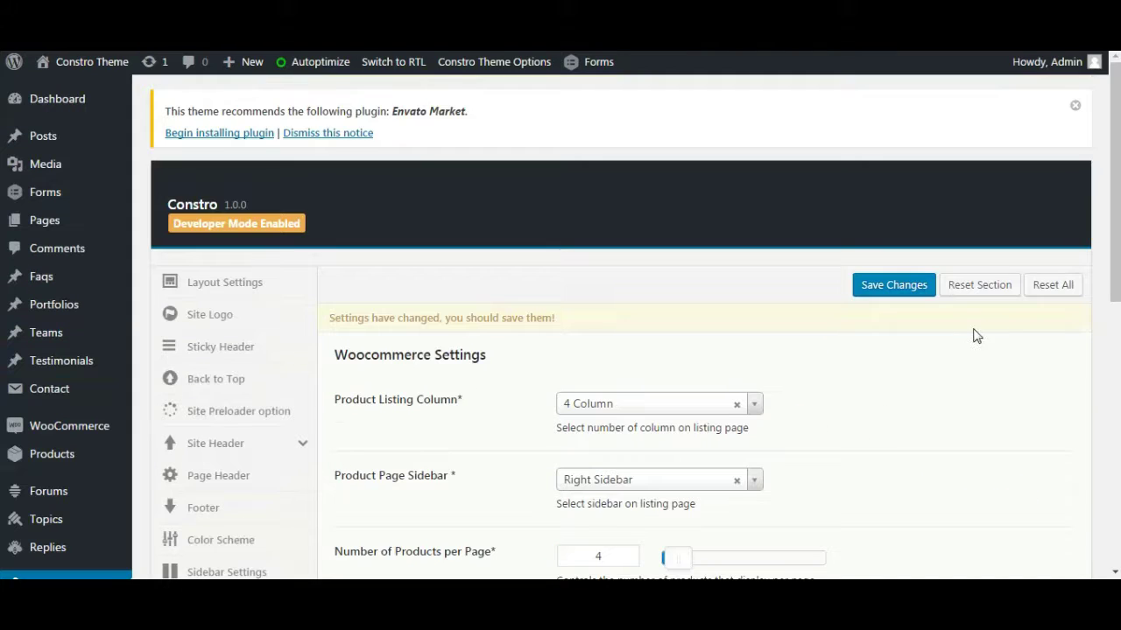
click(901, 285)
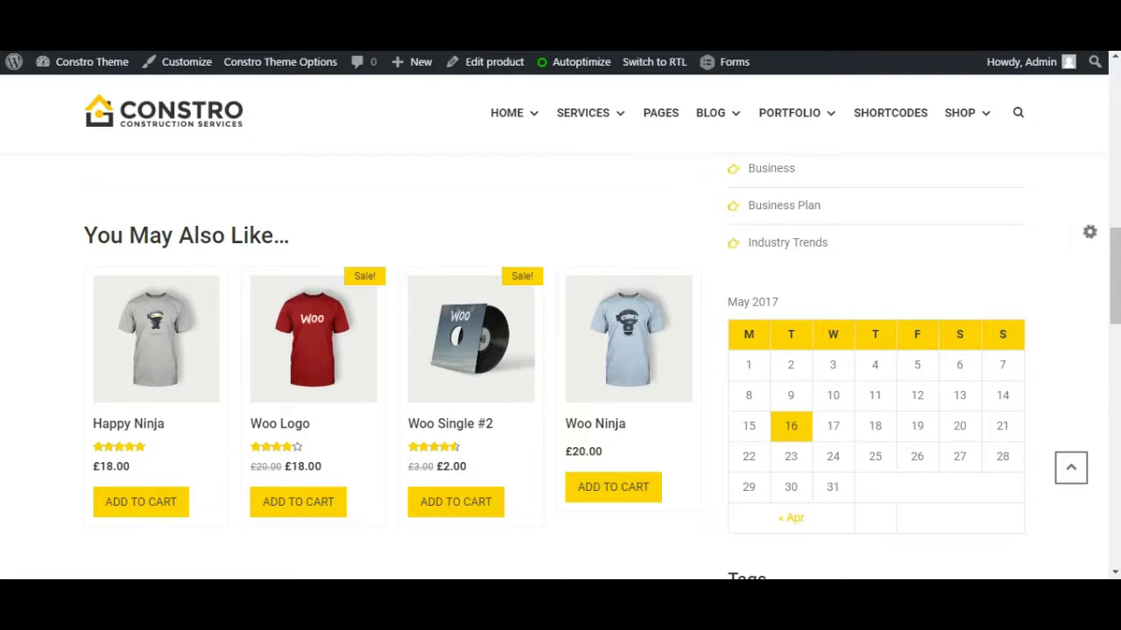
Open the Cart page and examine the column layout of the cross-sell products under You may be interested in.
scroll(818, 405, up, 7)
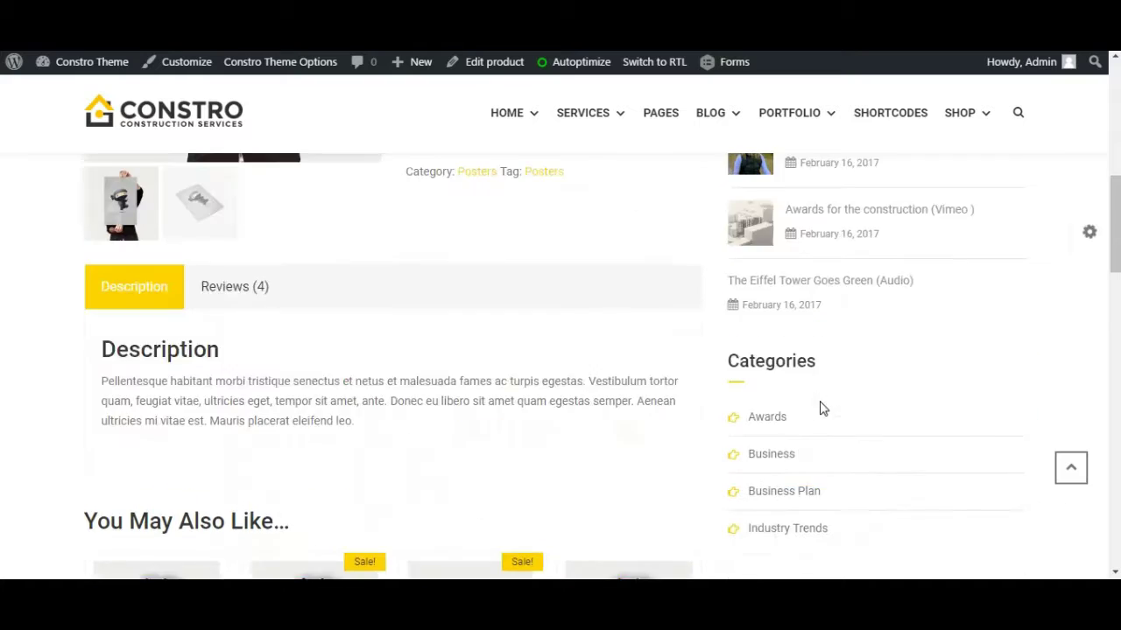
mouse_move(973, 122)
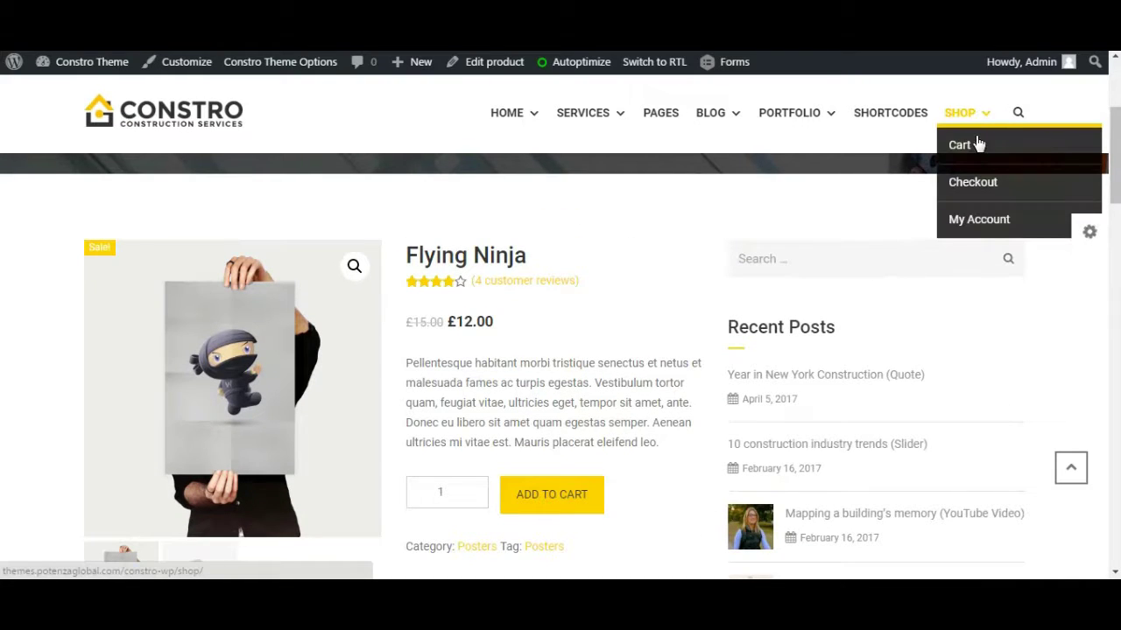
click(960, 145)
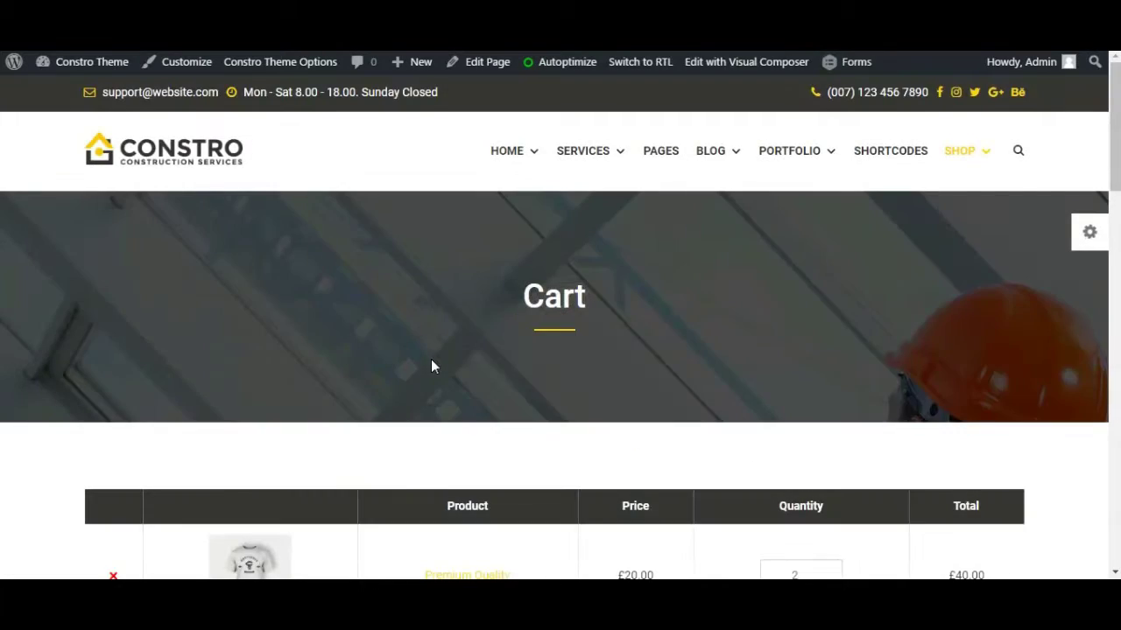
scroll(431, 366, down, 5)
scroll(153, 473, down, 1)
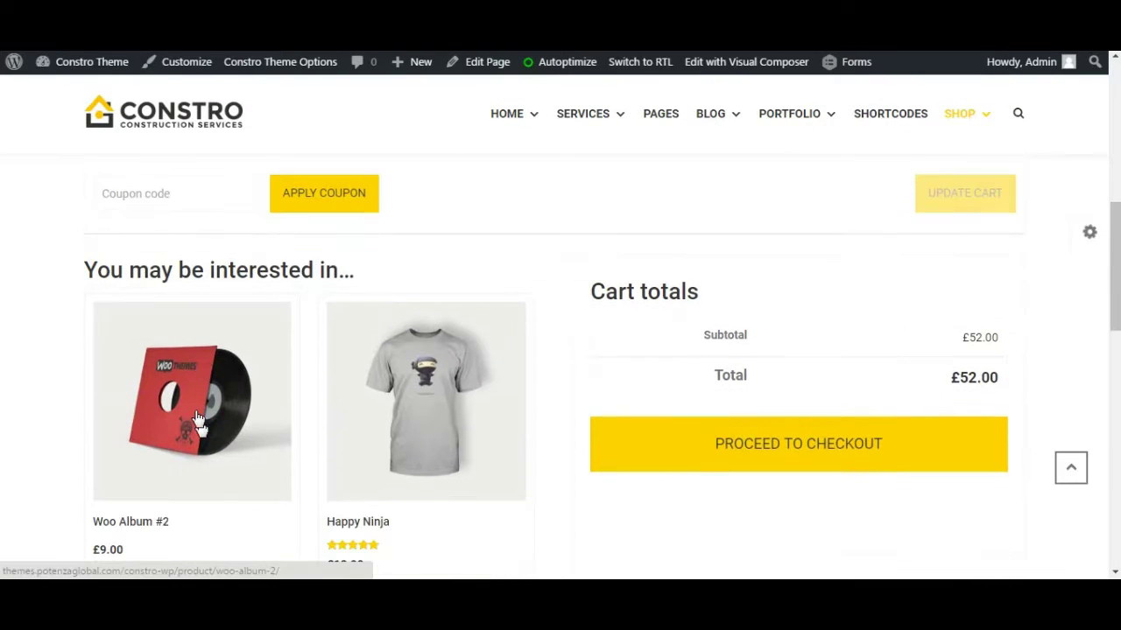
scroll(473, 381, down, 4)
scroll(349, 423, down, 3)
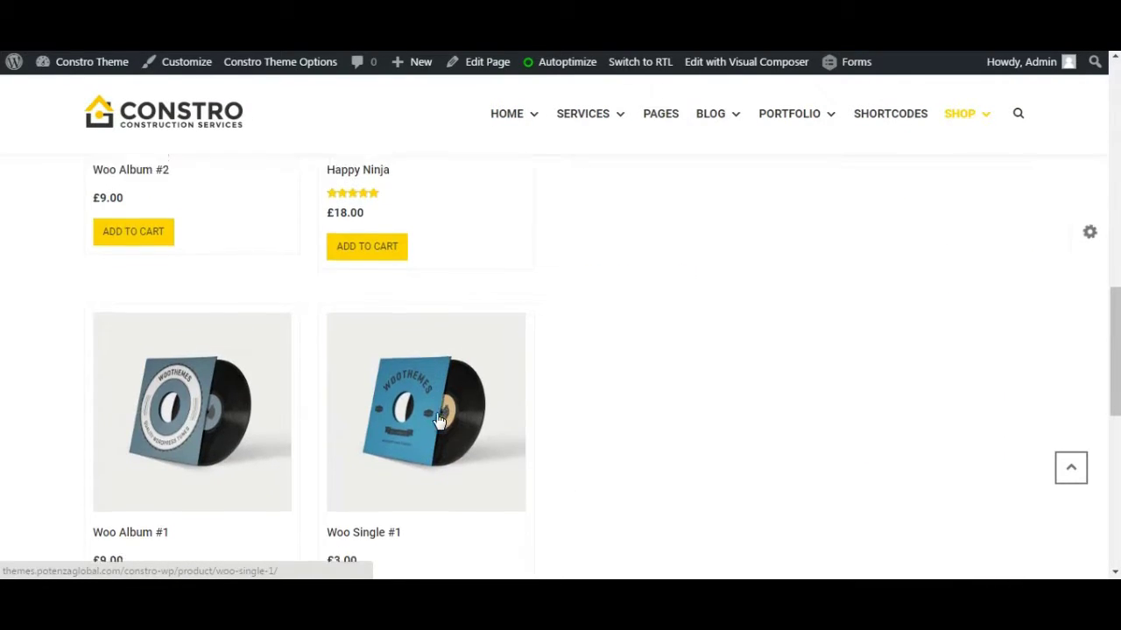
scroll(563, 412, up, 5)
scroll(564, 413, up, 4)
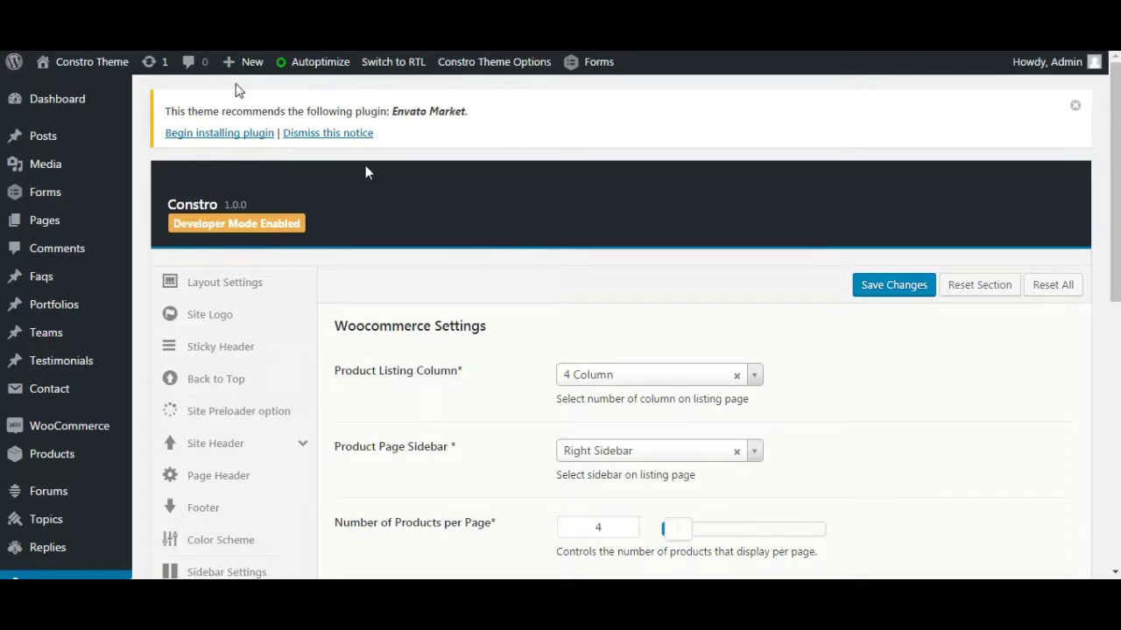
Review the remaining WooCommerce options, open the Flying Ninja product from the Shop page, and examine its product page.
scroll(744, 425, down, 4)
scroll(746, 426, down, 3)
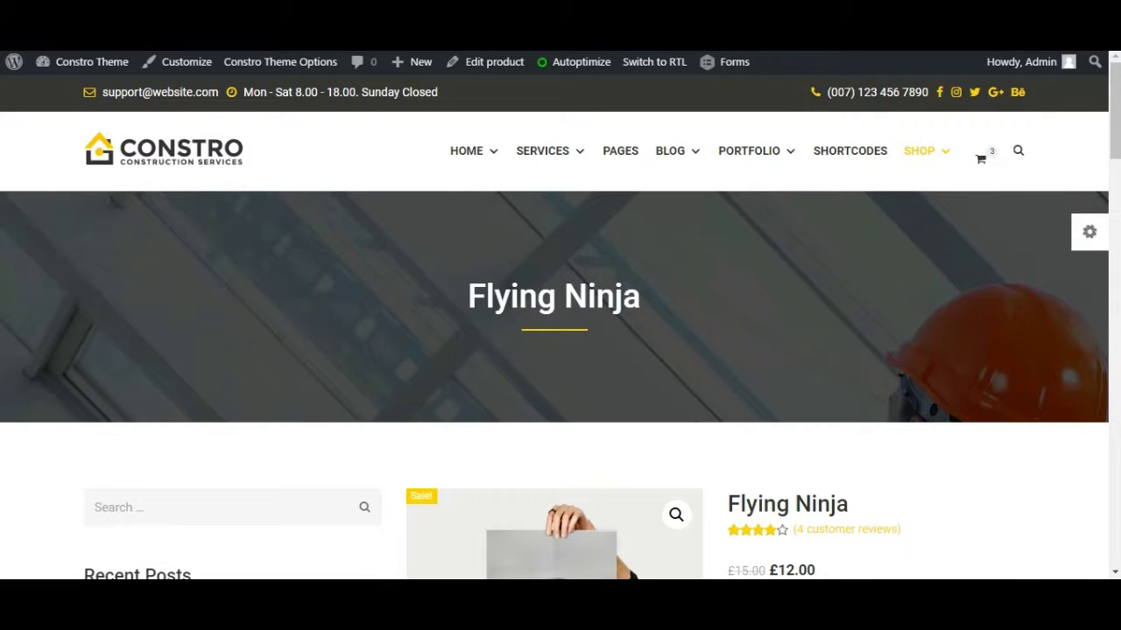
scroll(788, 447, down, 4)
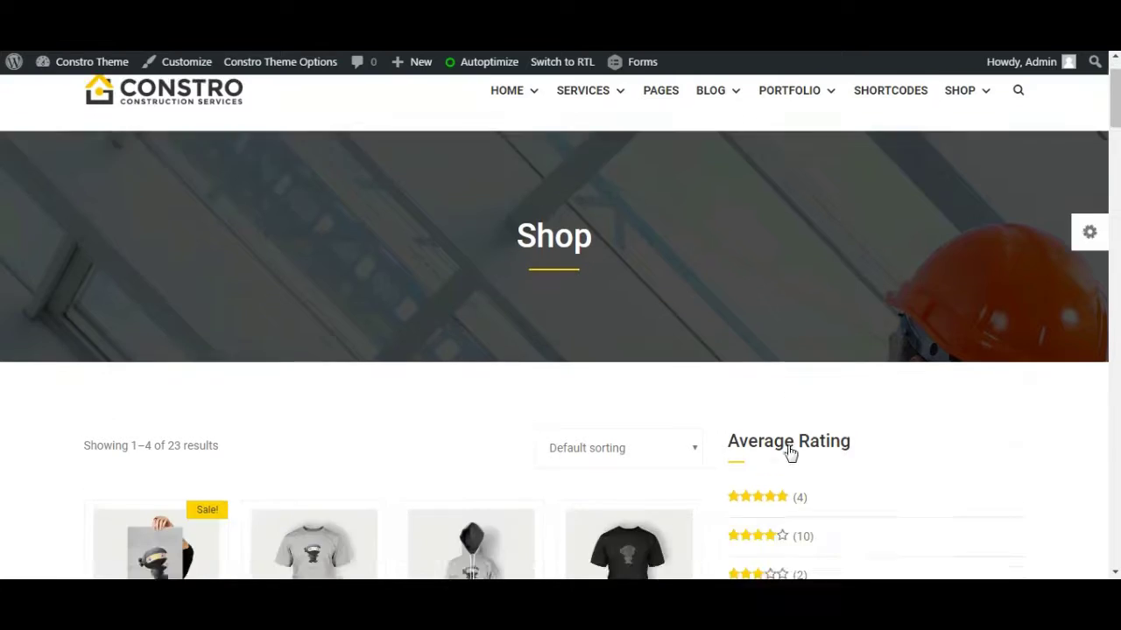
click(145, 306)
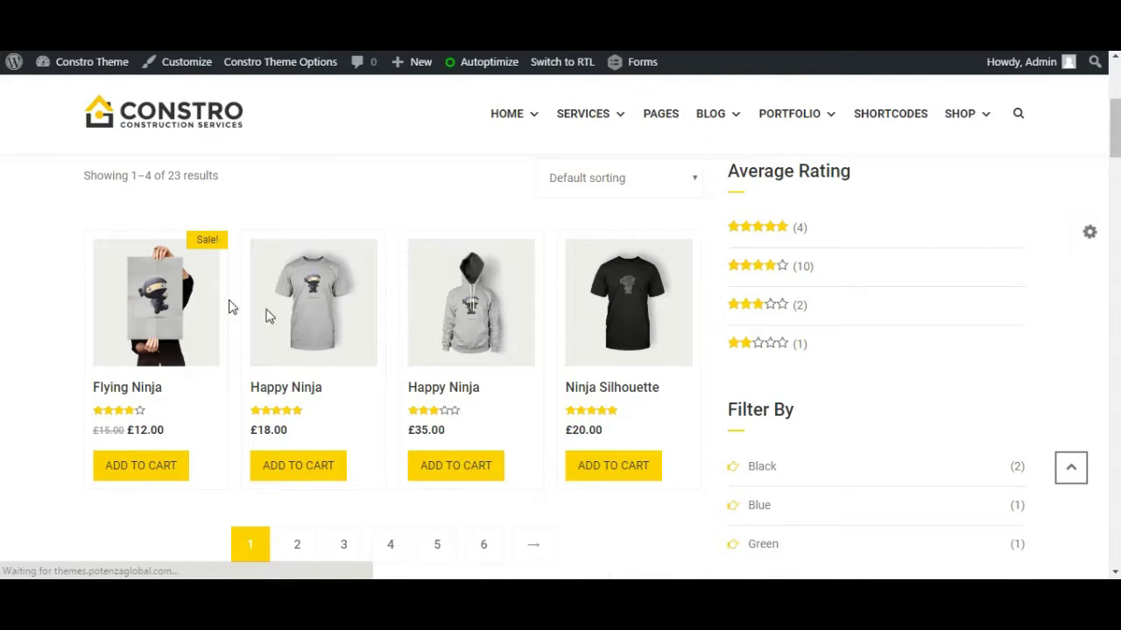
scroll(455, 339, down, 8)
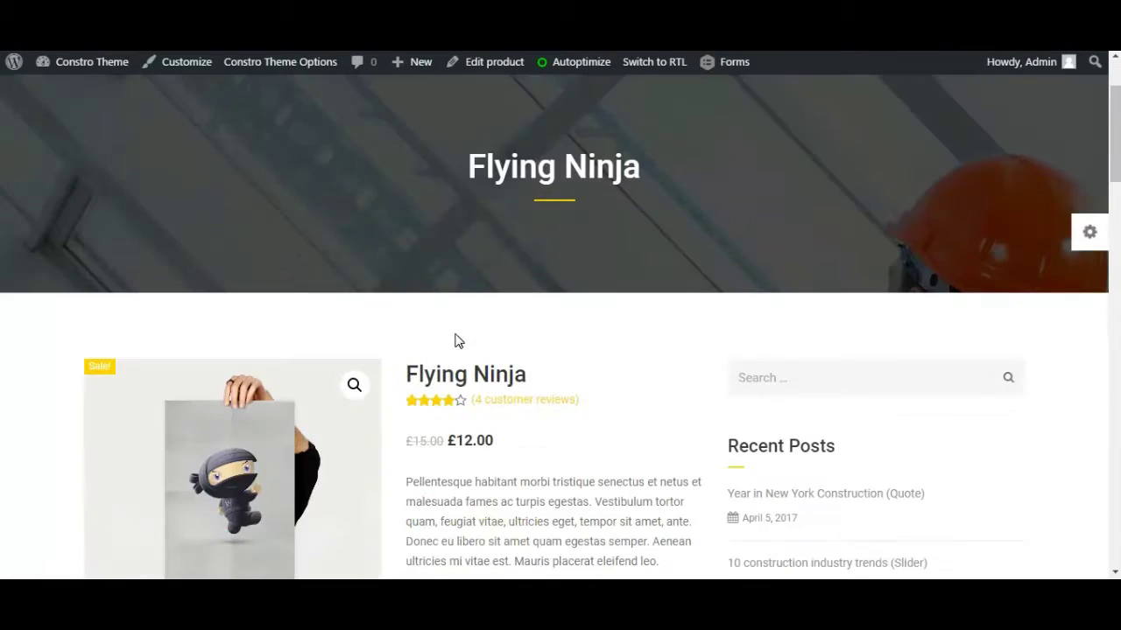
Set the Number of Related Products per Page to 2, save the changes, and check the Related Products on the Flying Ninja page.
scroll(455, 343, down, 10)
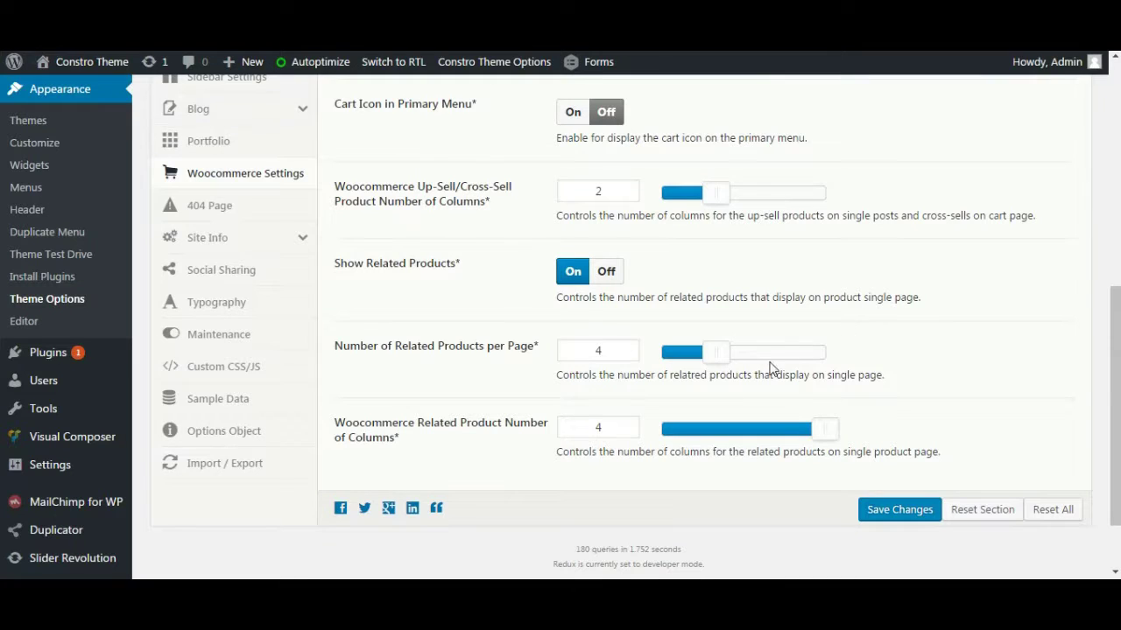
click(760, 353)
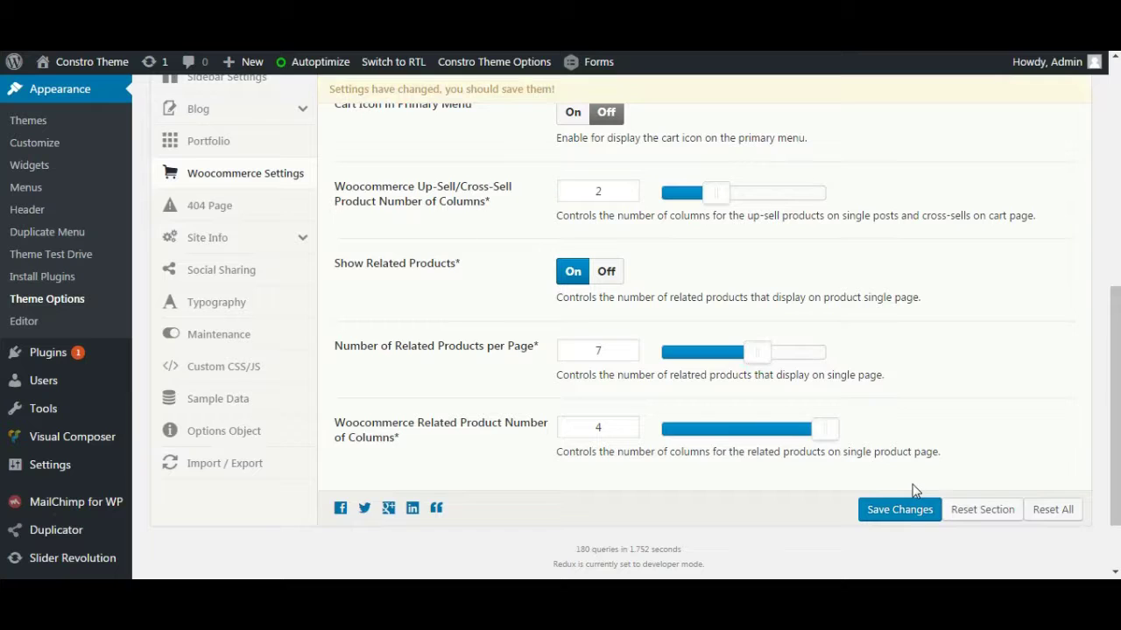
click(667, 352)
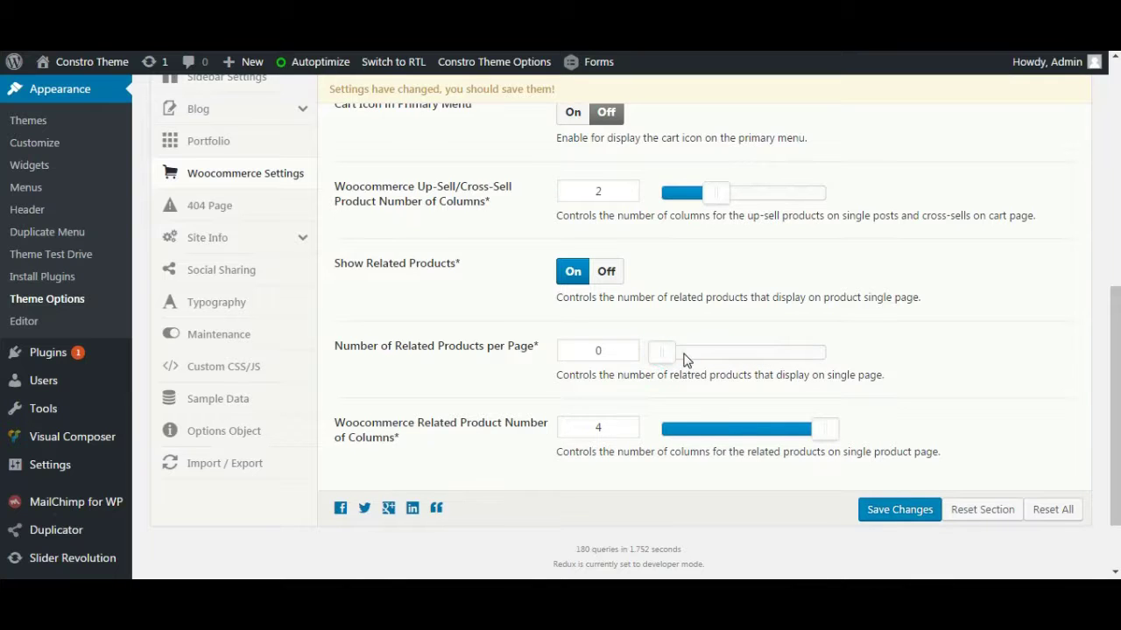
click(677, 351)
click(905, 516)
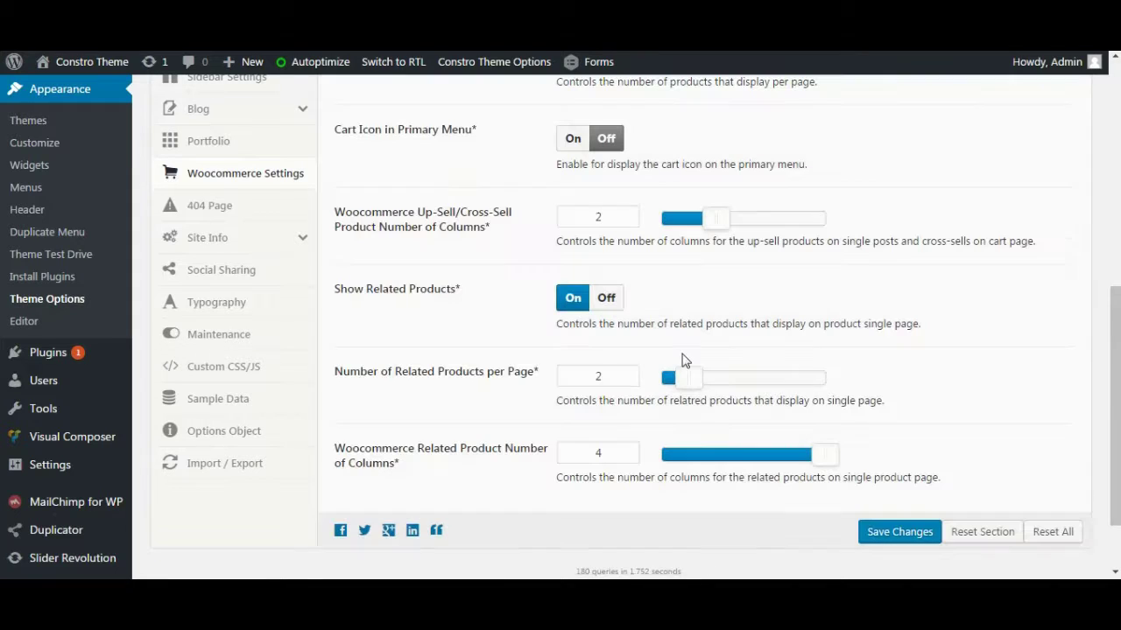
key(ctrl+Tab)
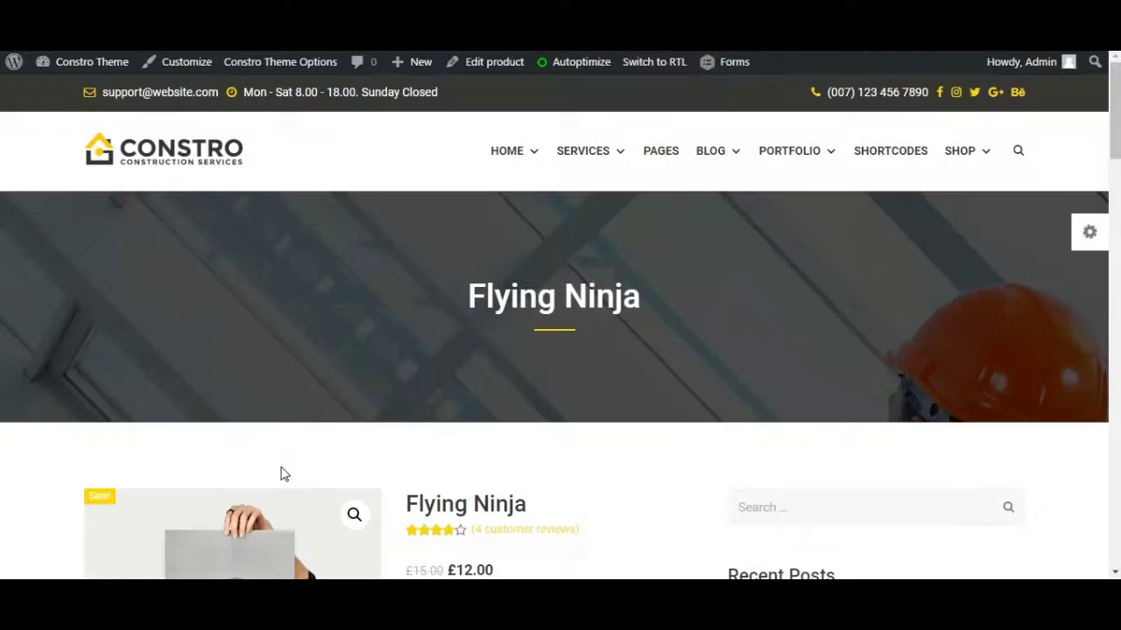
scroll(316, 464, down, 15)
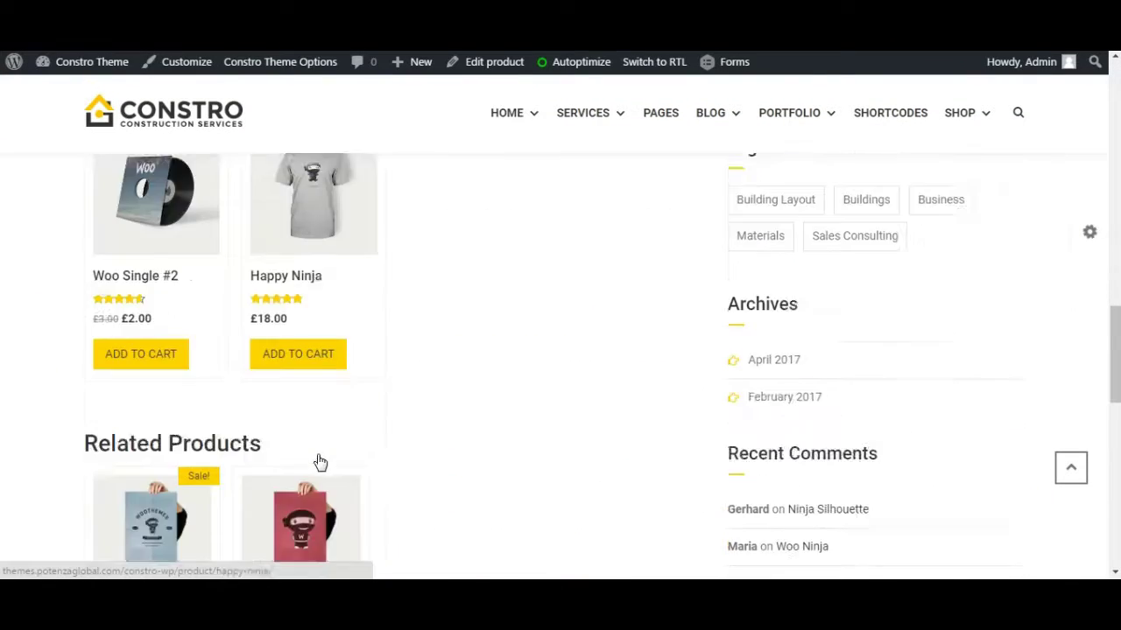
scroll(320, 462, down, 3)
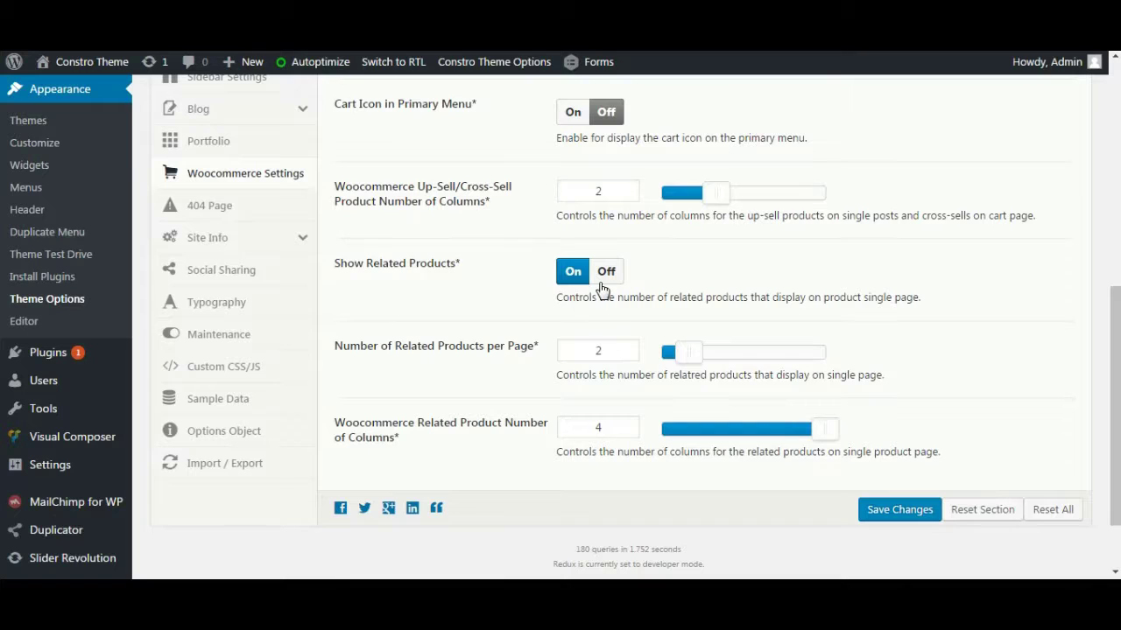
Turn off Show Related Products, save the changes, and check the reloaded Flying Ninja page below the up-sell products.
click(605, 272)
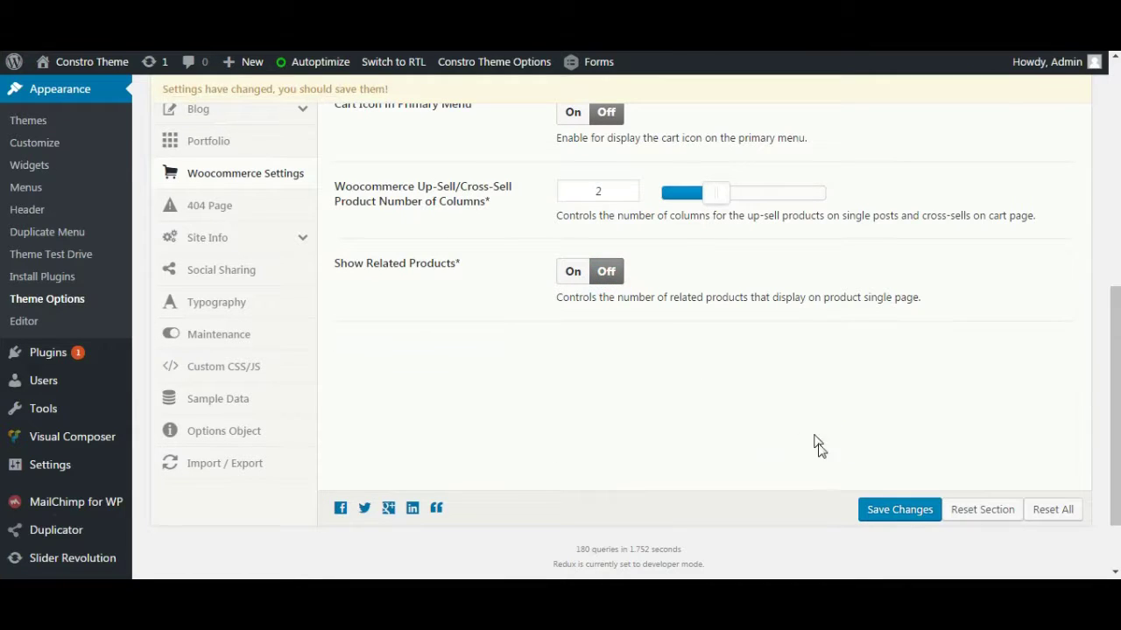
click(882, 516)
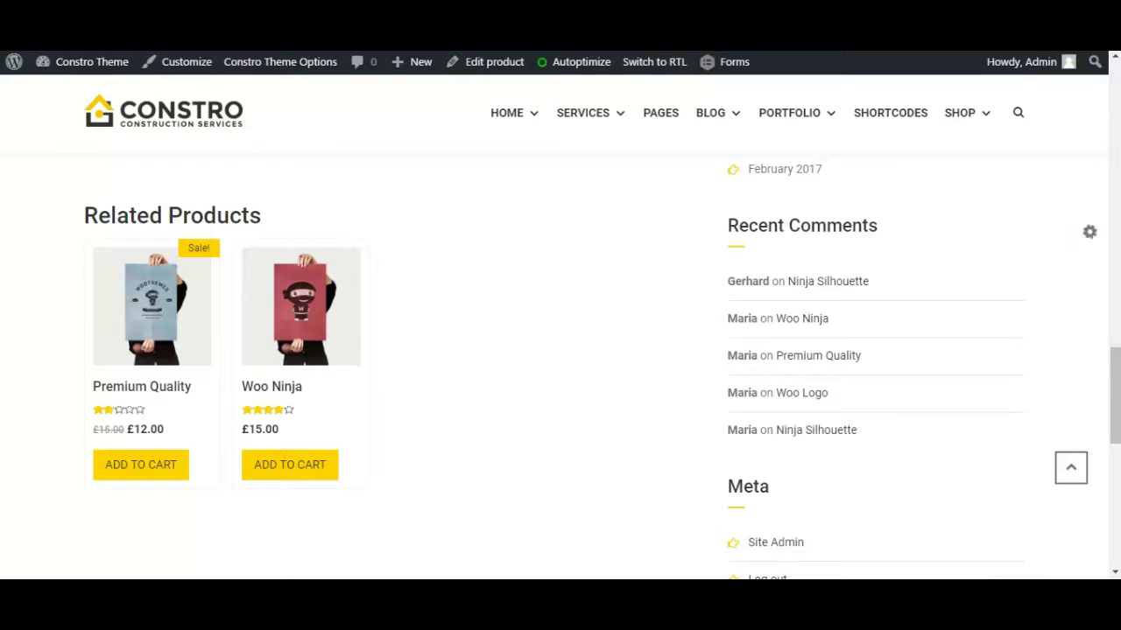
key(F5)
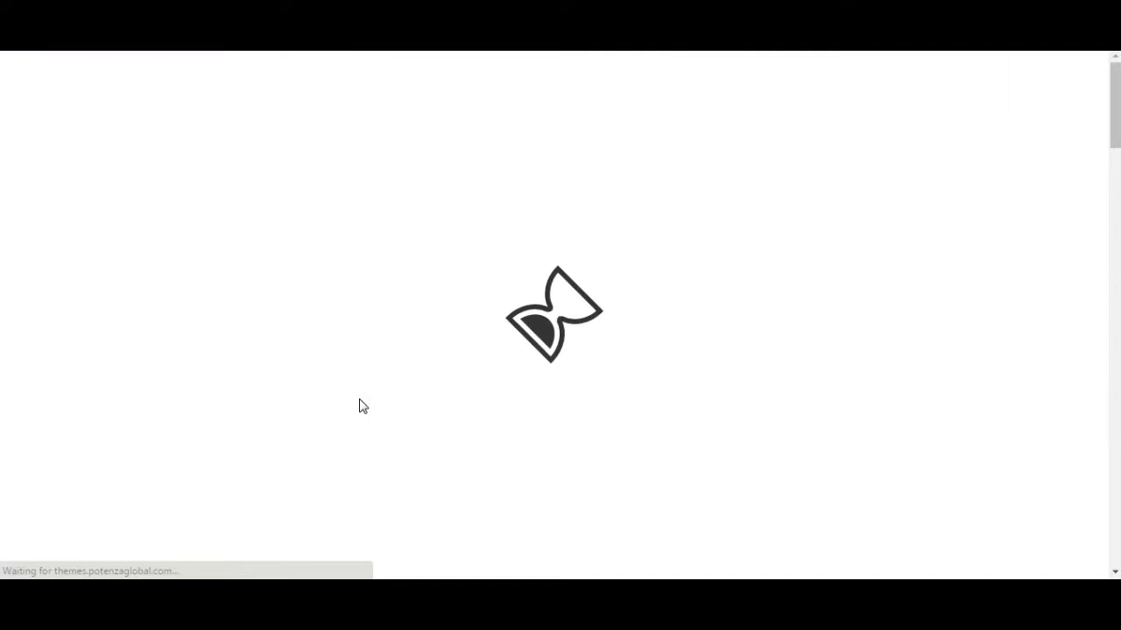
scroll(358, 399, down, 15)
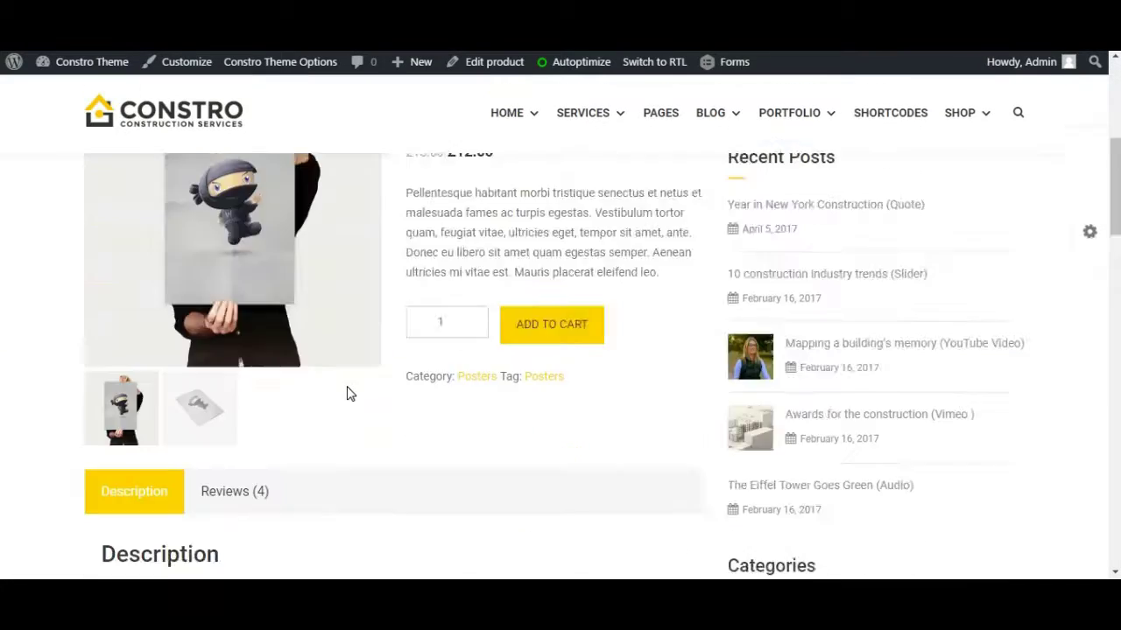
scroll(349, 396, down, 2)
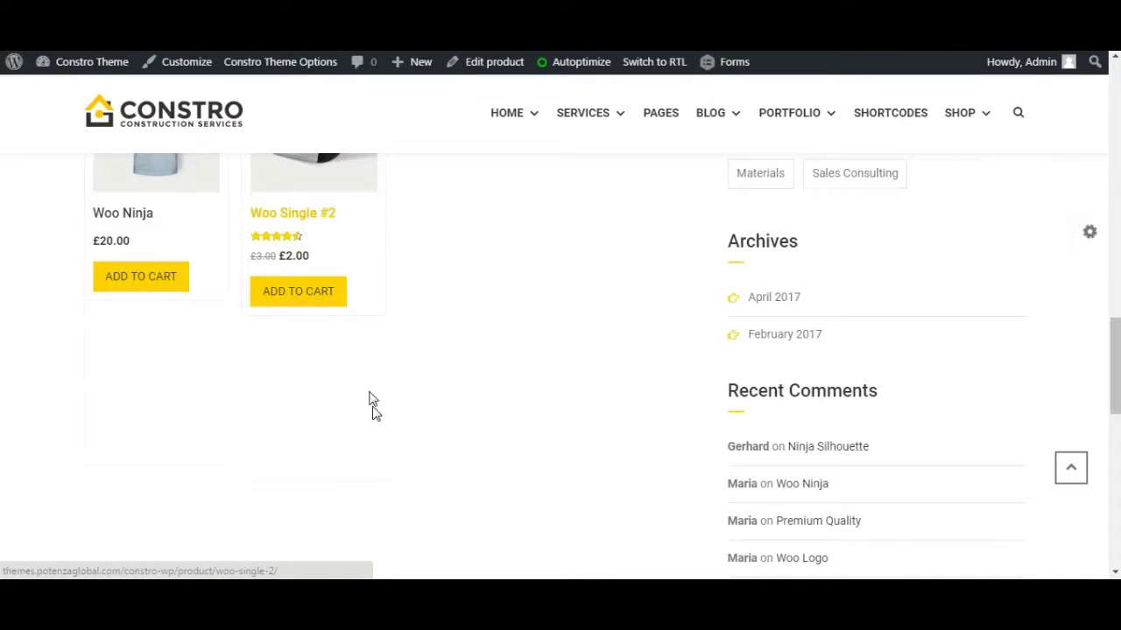
key(ctrl+Tab)
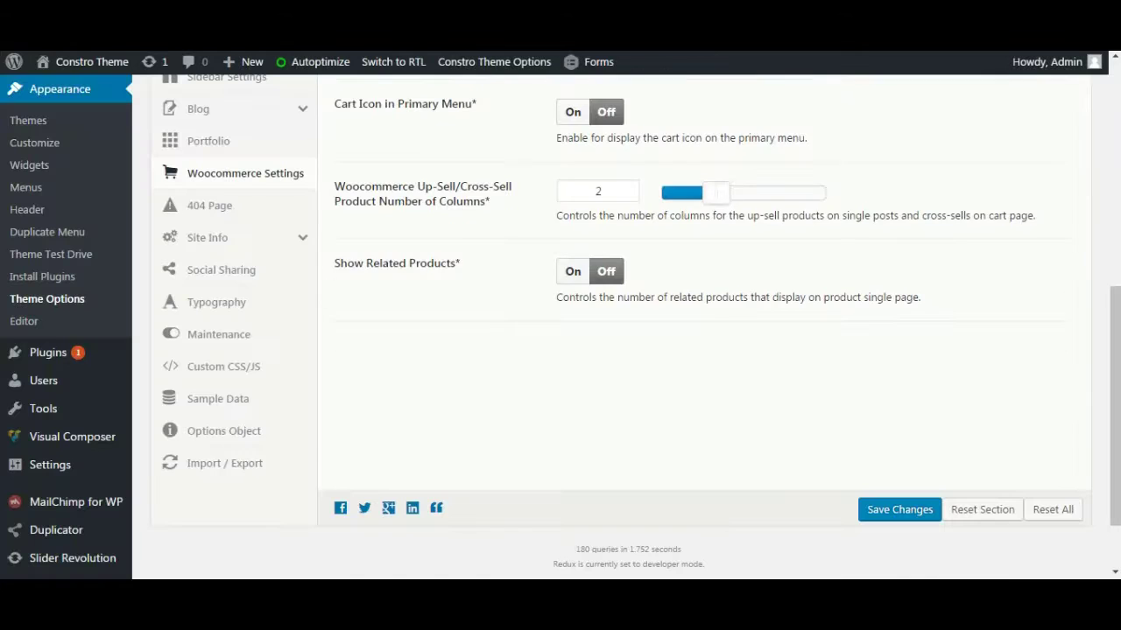
click(225, 242)
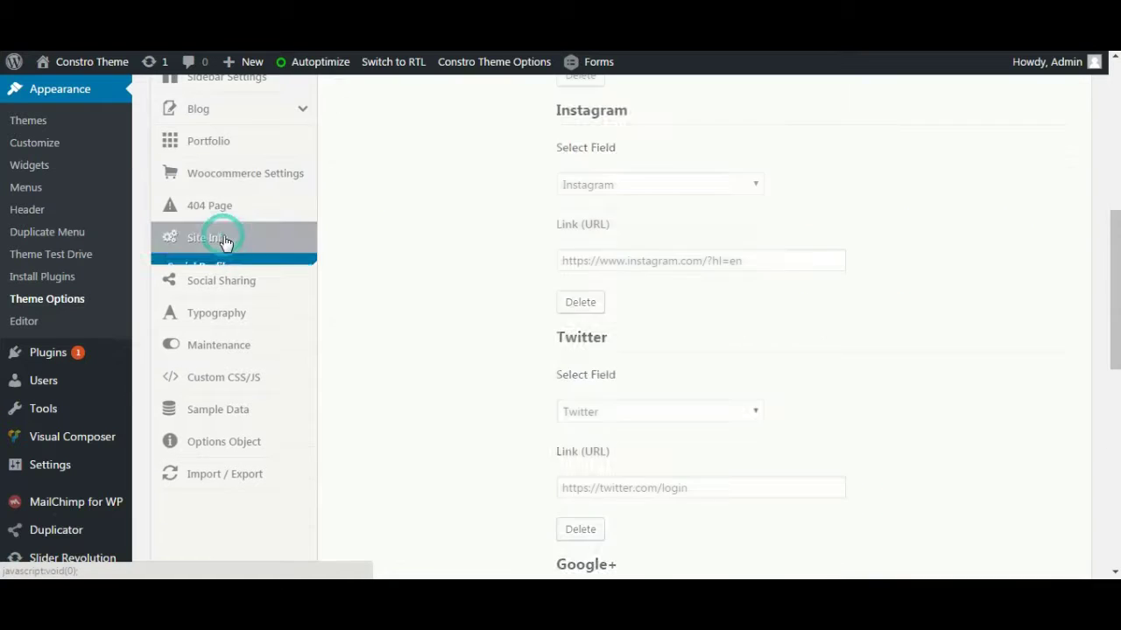
scroll(457, 254, up, 3)
scroll(438, 300, up, 3)
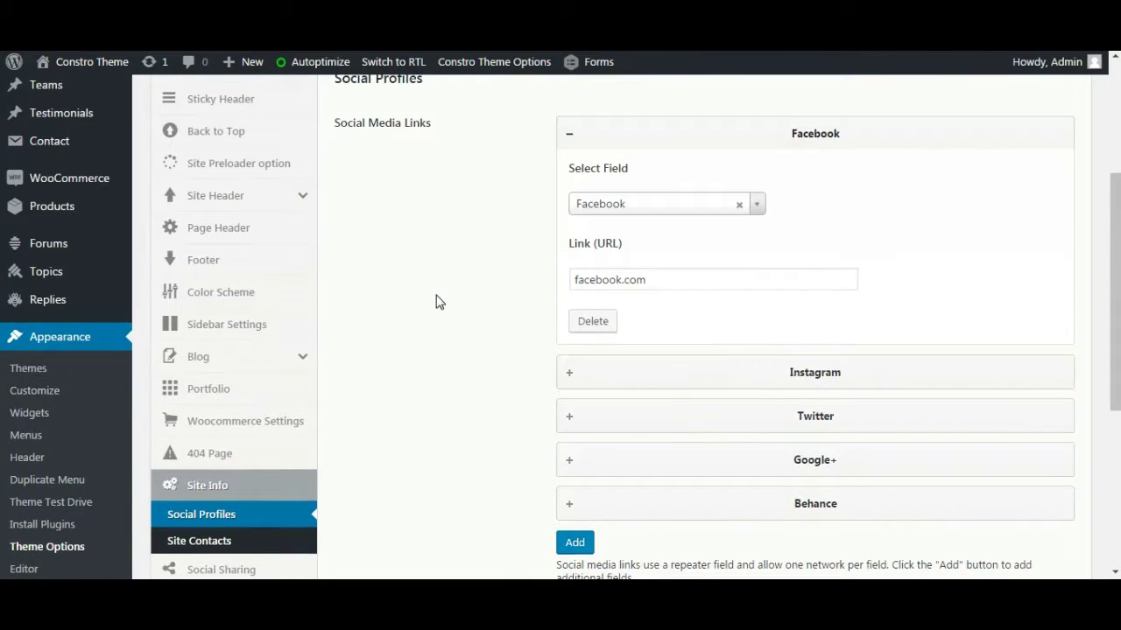
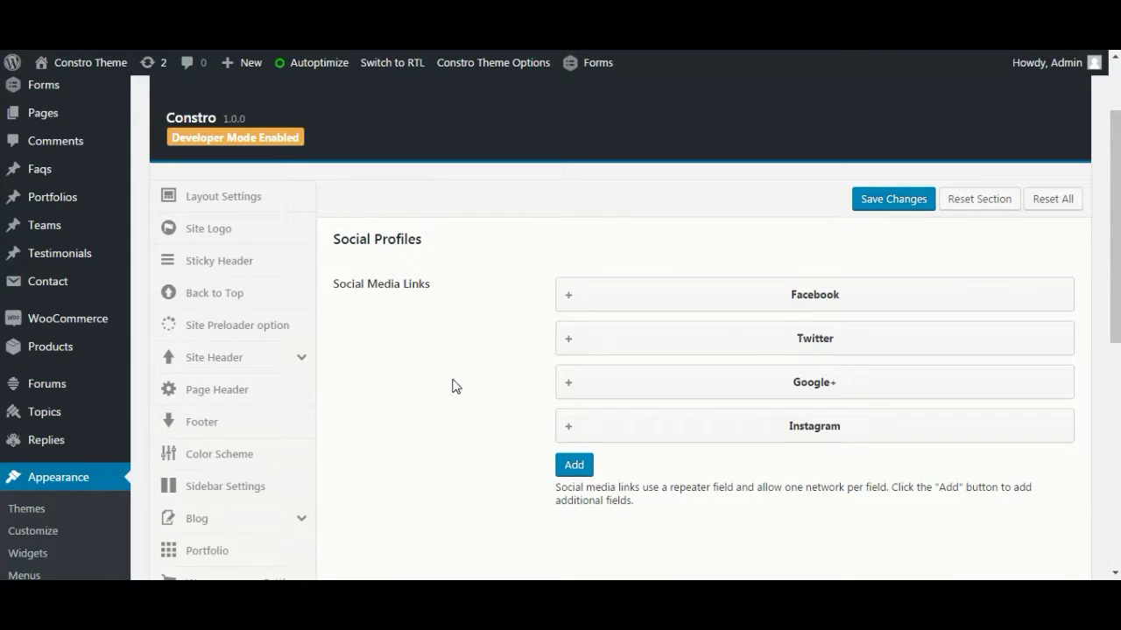
click(572, 465)
scroll(646, 517, down, 2)
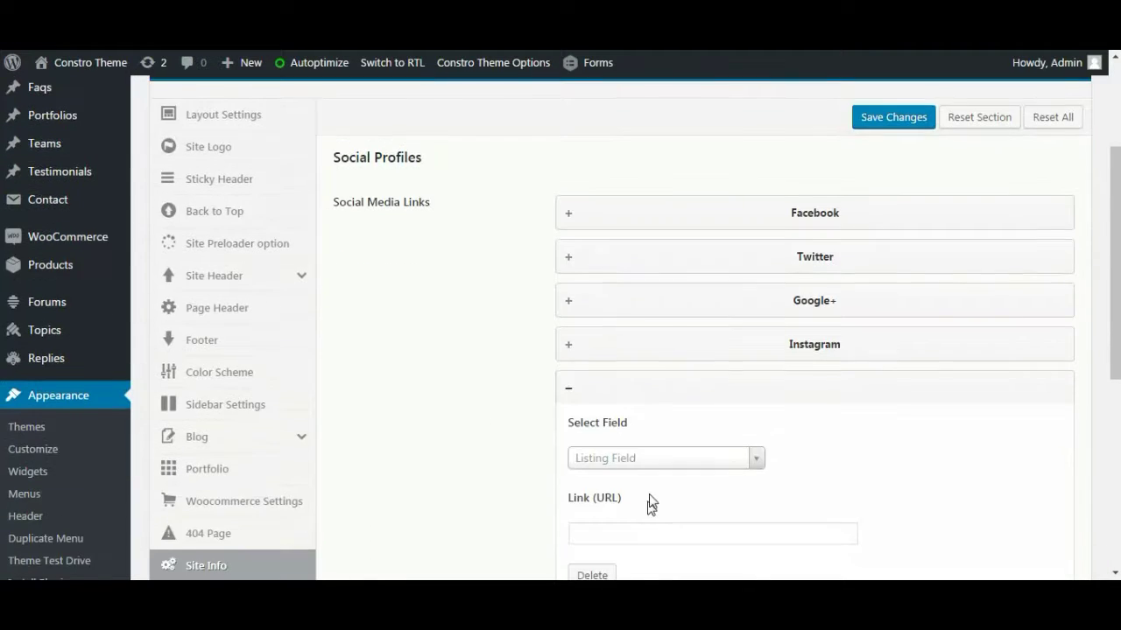
click(756, 374)
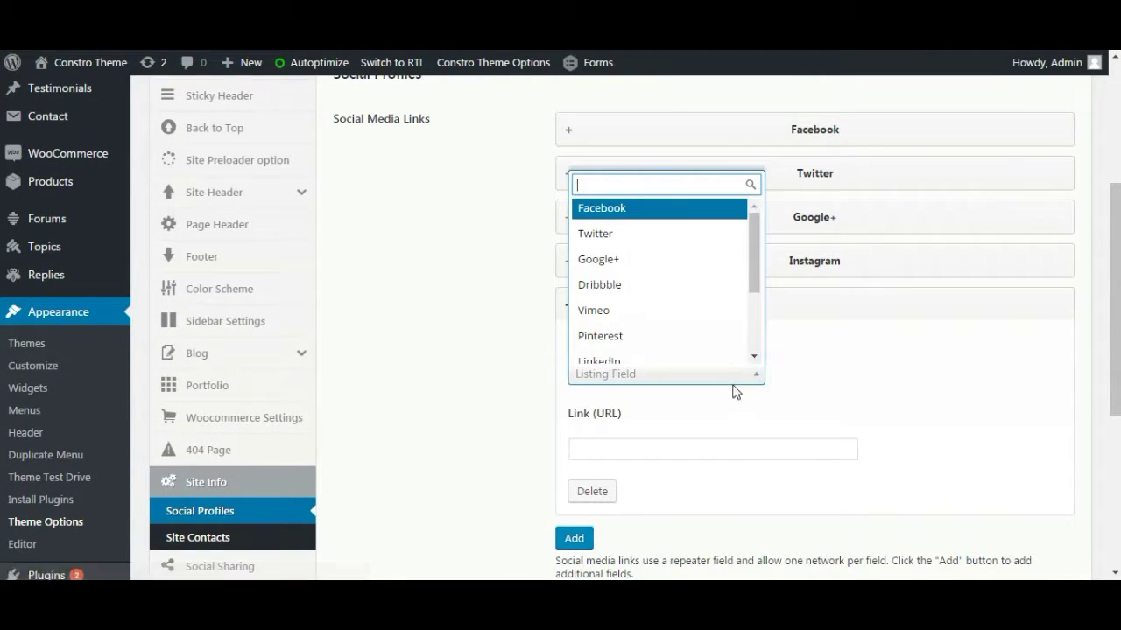
scroll(704, 313, down, 3)
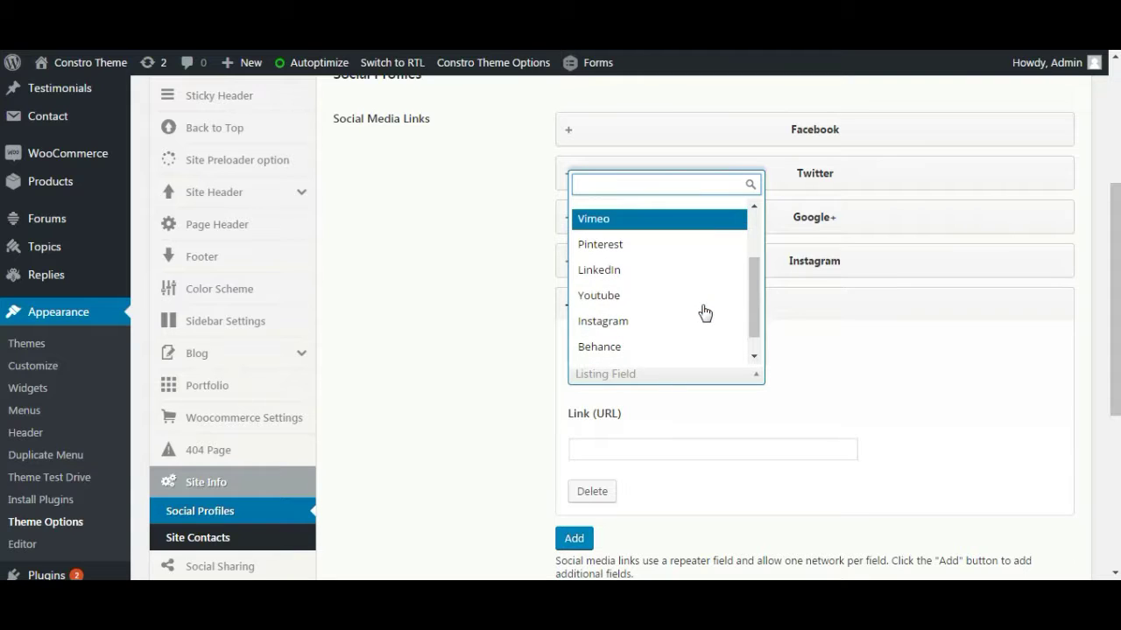
click(680, 298)
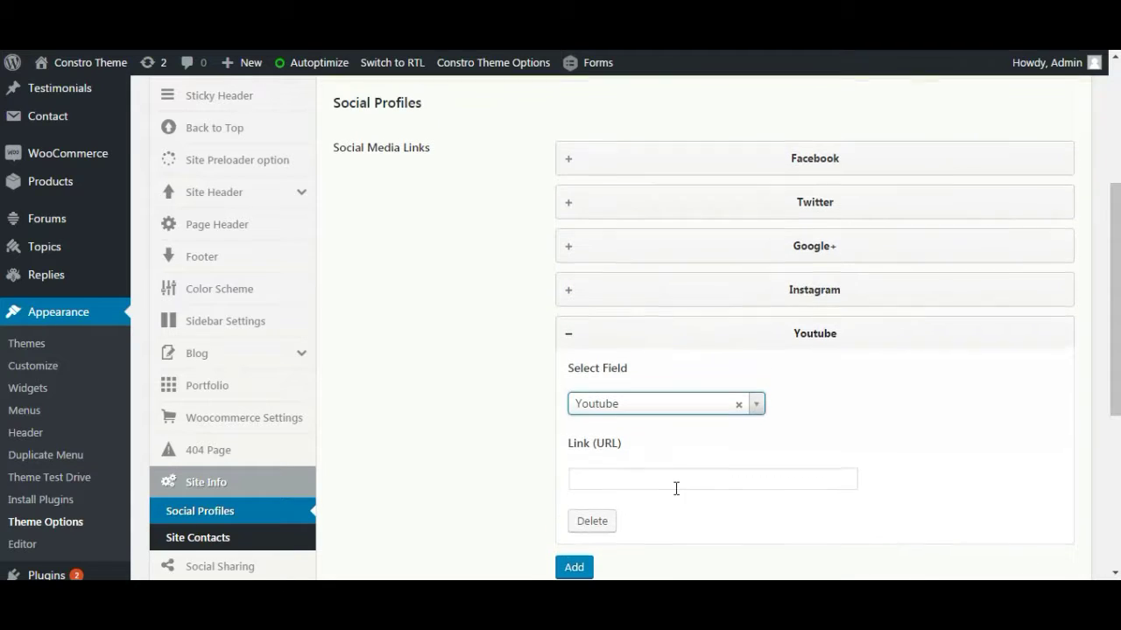
click(675, 480)
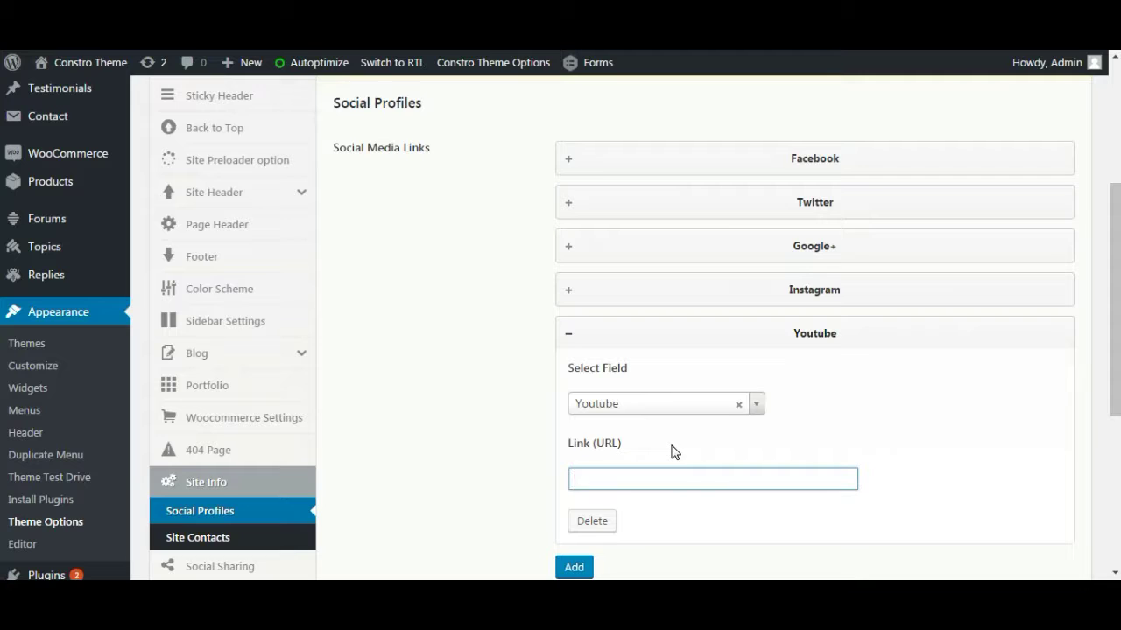
text(https://www.youtube.com/)
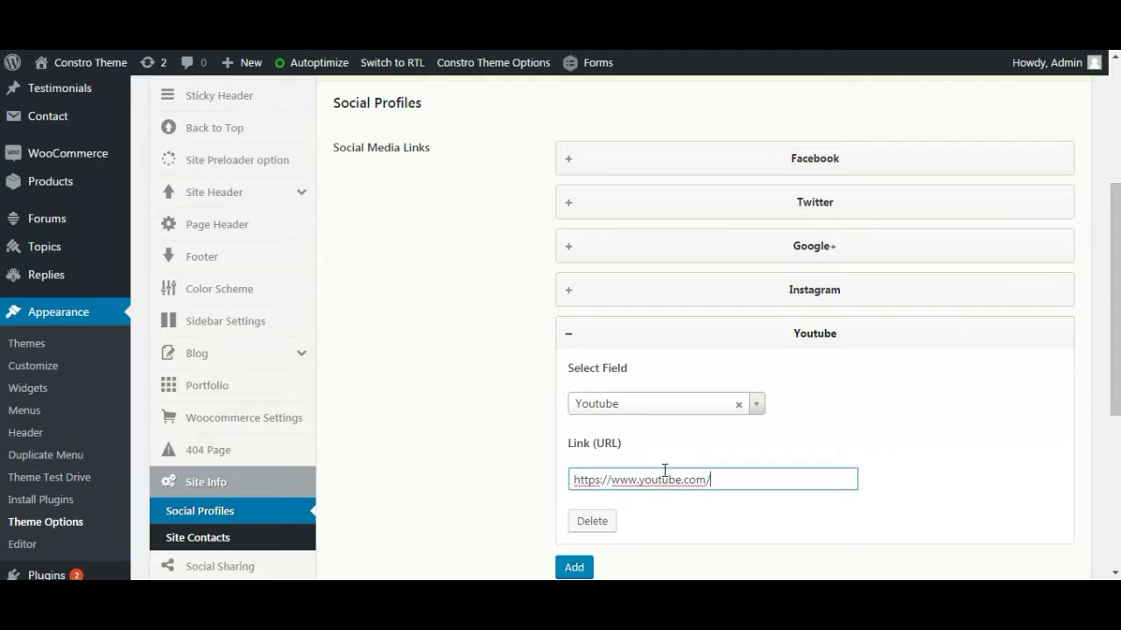
Add another blank social media link entry, save the changes, and check the social icons in the home page's header.
click(585, 569)
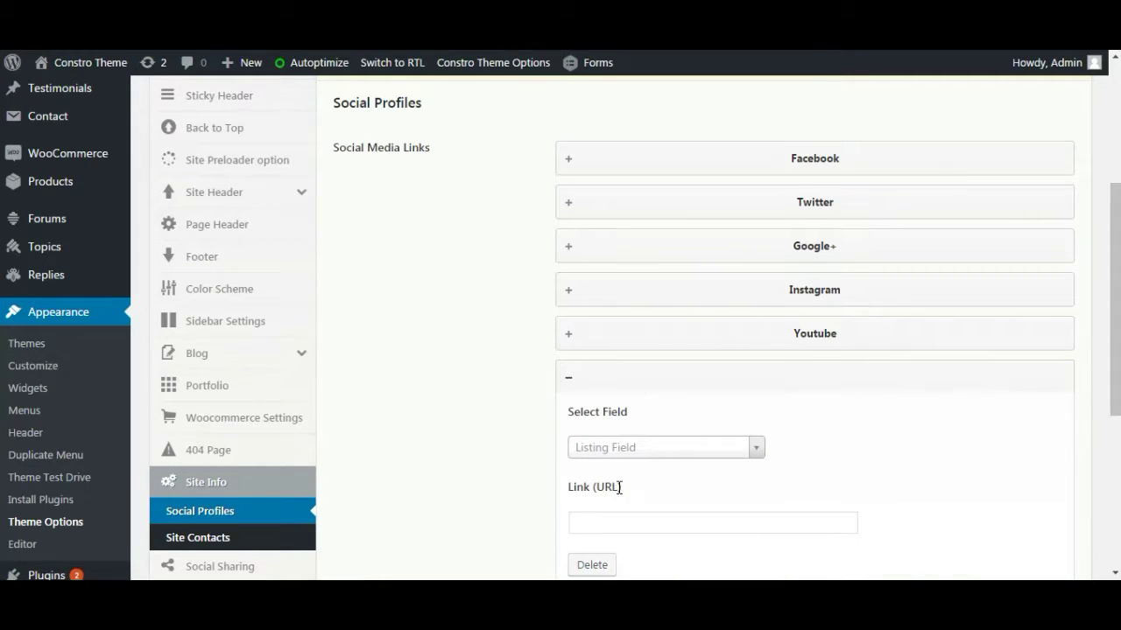
scroll(613, 456, down, 2)
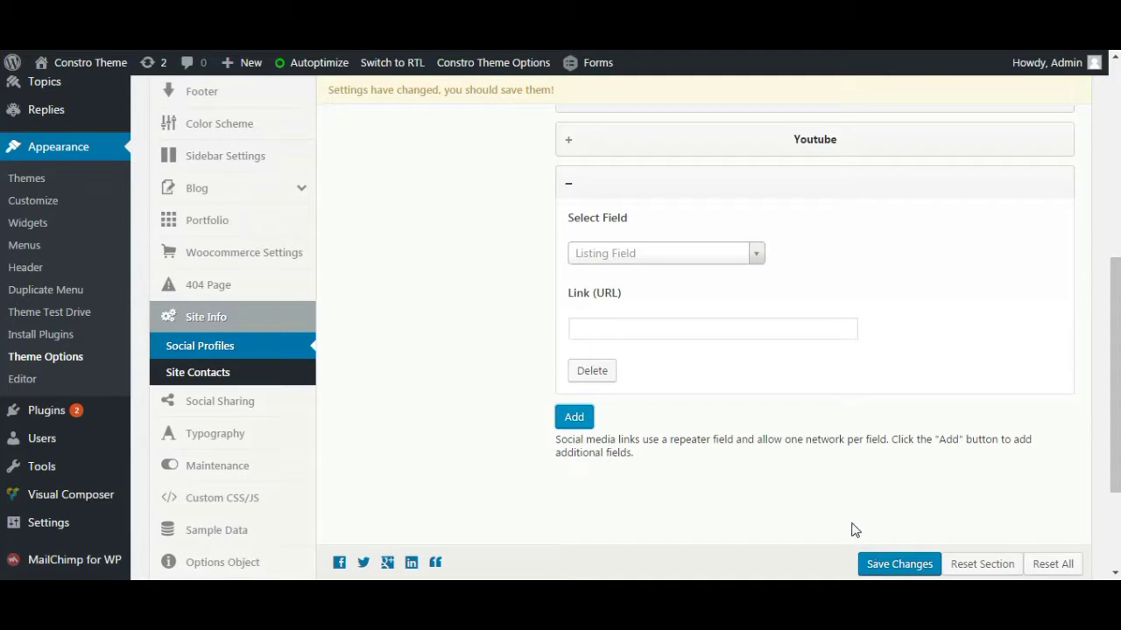
click(882, 568)
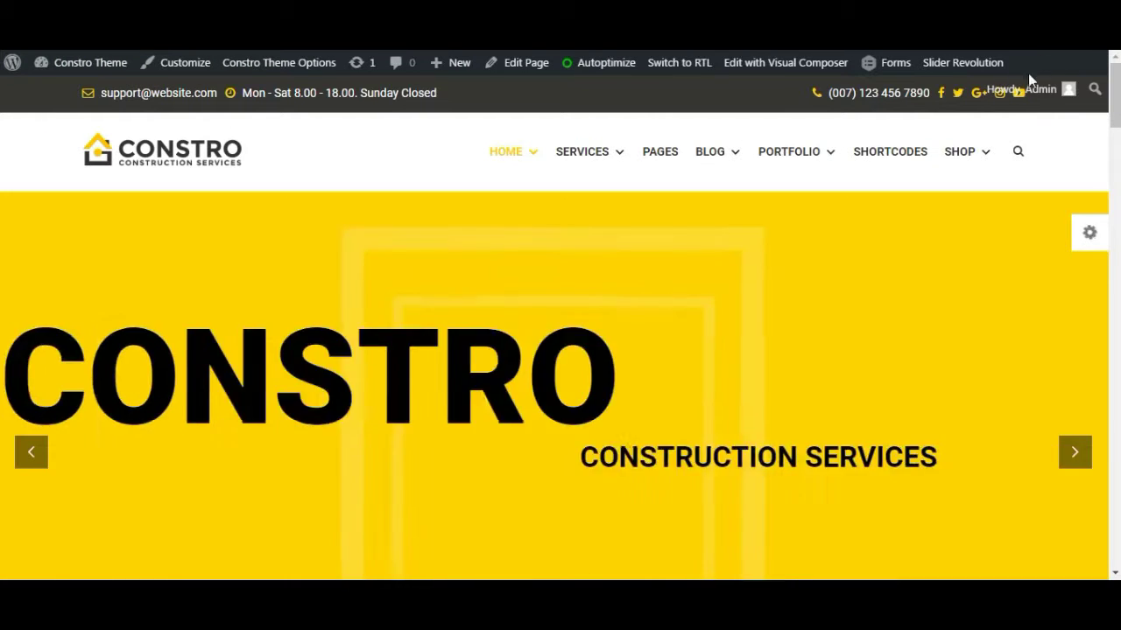
mouse_move(1021, 106)
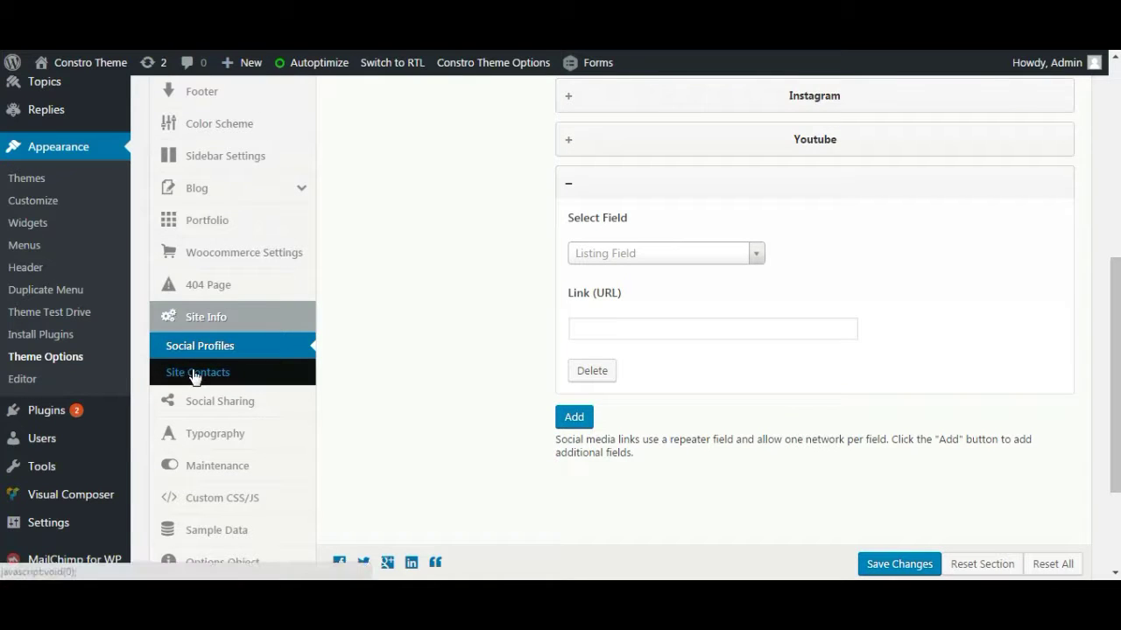
Open the Site Contacts settings and review the email, phone number and opening hours fields.
click(192, 373)
scroll(536, 380, up, 4)
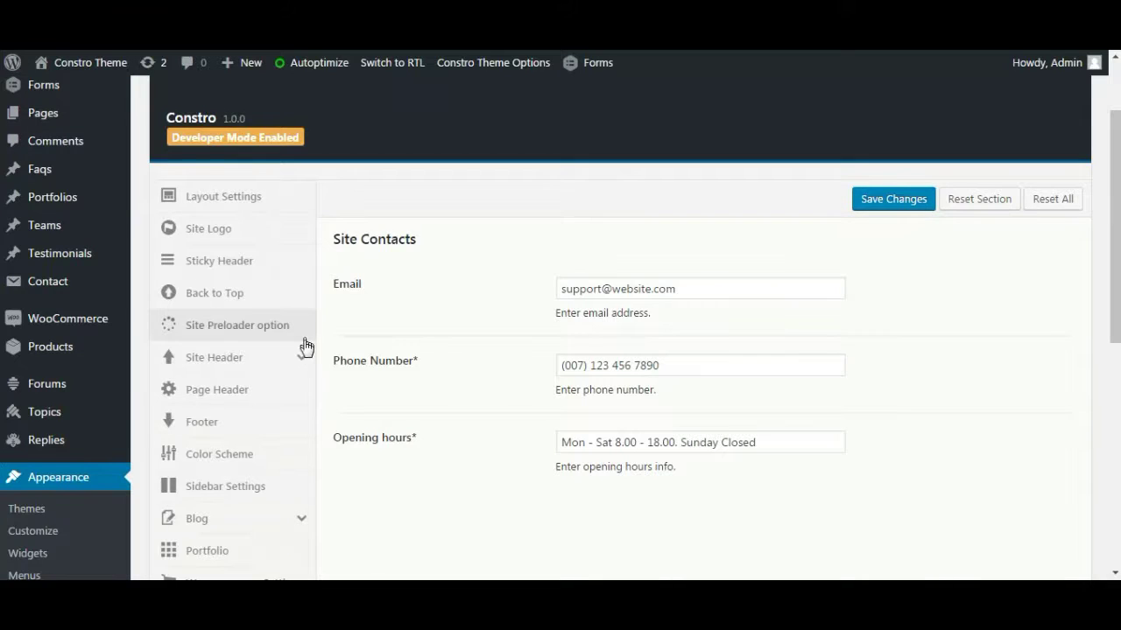
scroll(304, 348, down, 4)
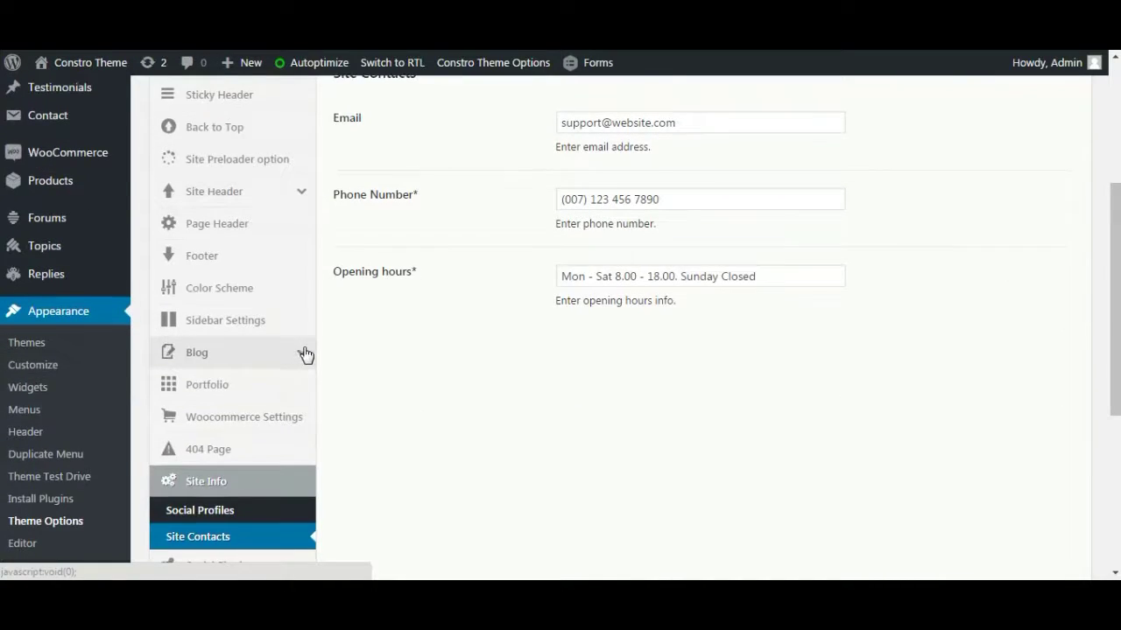
Open the Social Sharing settings and review the Facebook, Twitter, Linkedin, Google Plus and Pinterest share options.
click(275, 403)
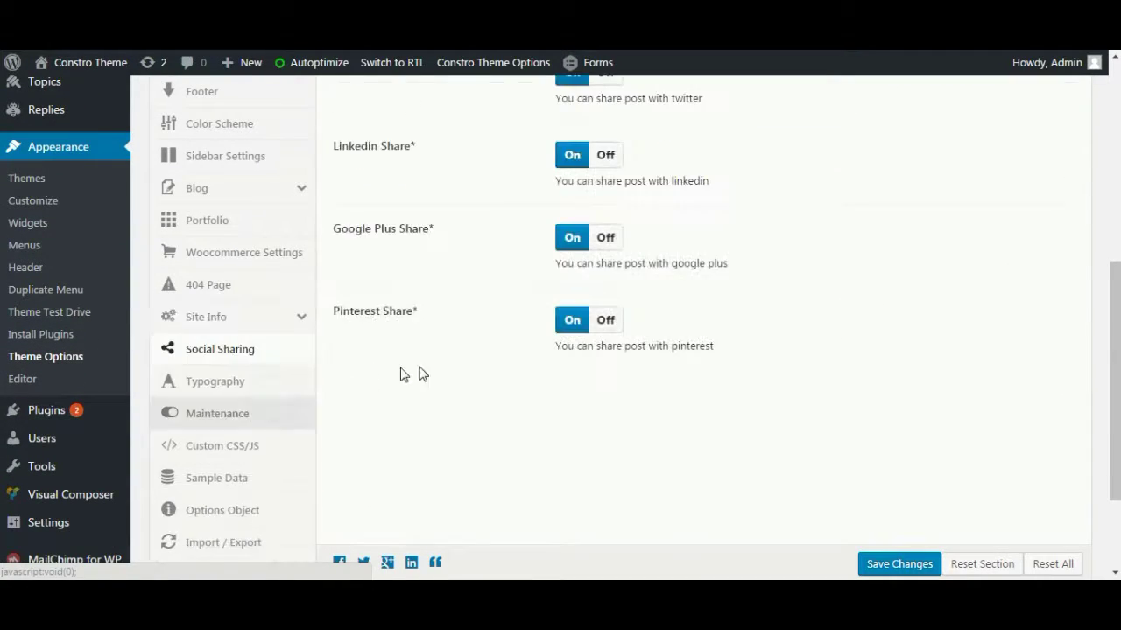
scroll(442, 368, up, 2)
scroll(442, 368, up, 2)
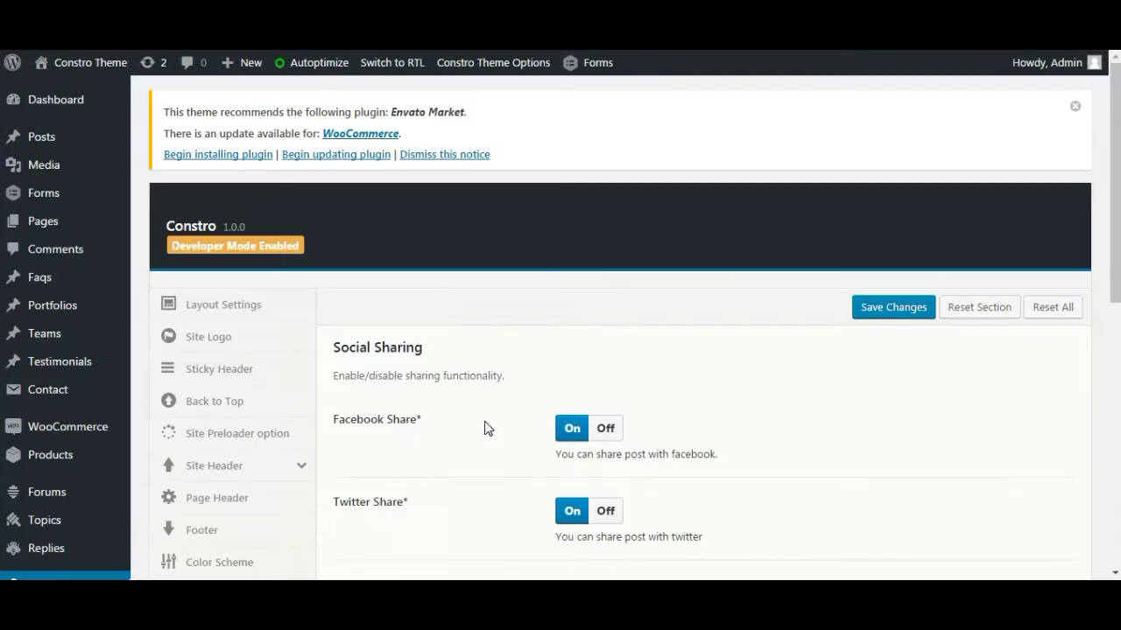
scroll(485, 425, down, 3)
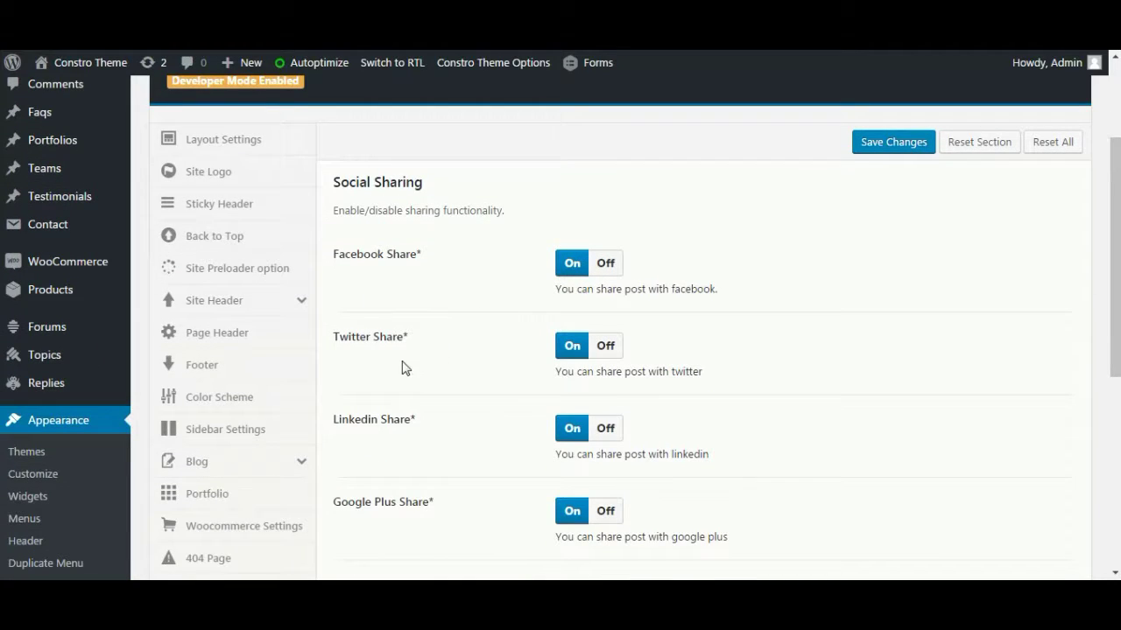
scroll(394, 363, down, 1)
scroll(390, 396, down, 1)
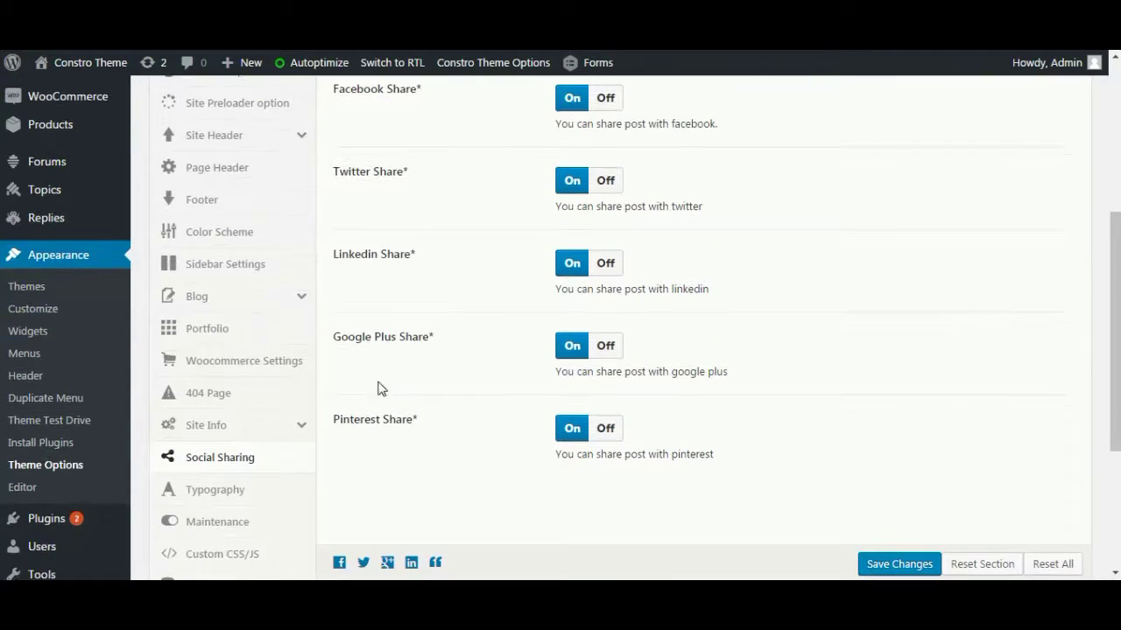
scroll(580, 513, up, 3)
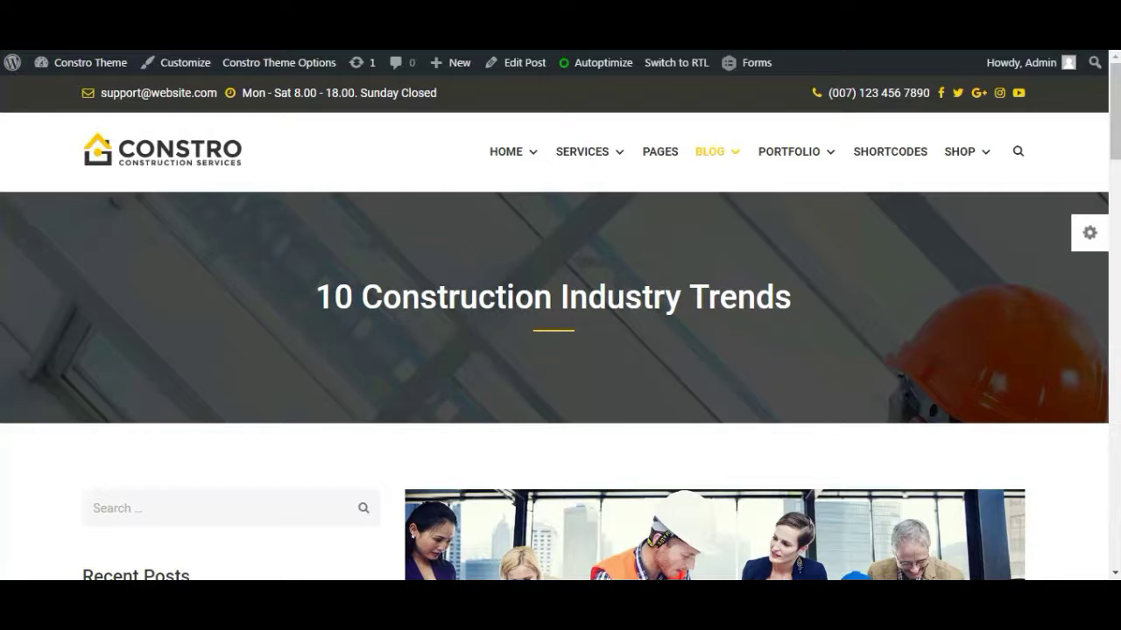
Examine the share icons below the text of the 10 Construction Industry Trends blog post.
scroll(702, 254, down, 2)
scroll(779, 398, down, 8)
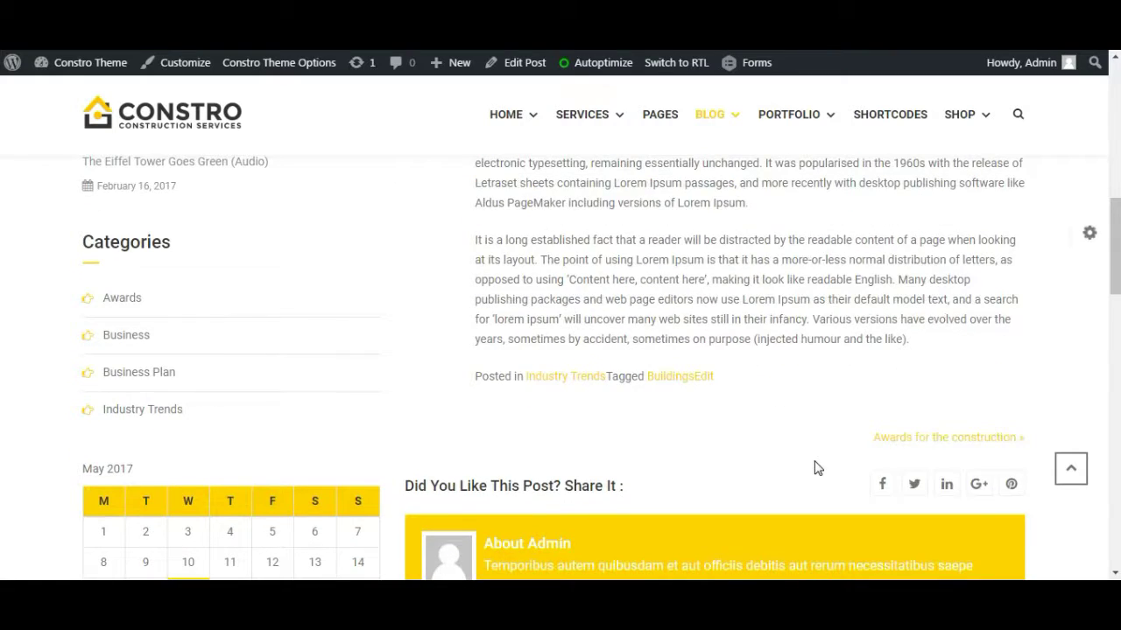
scroll(836, 429, down, 1)
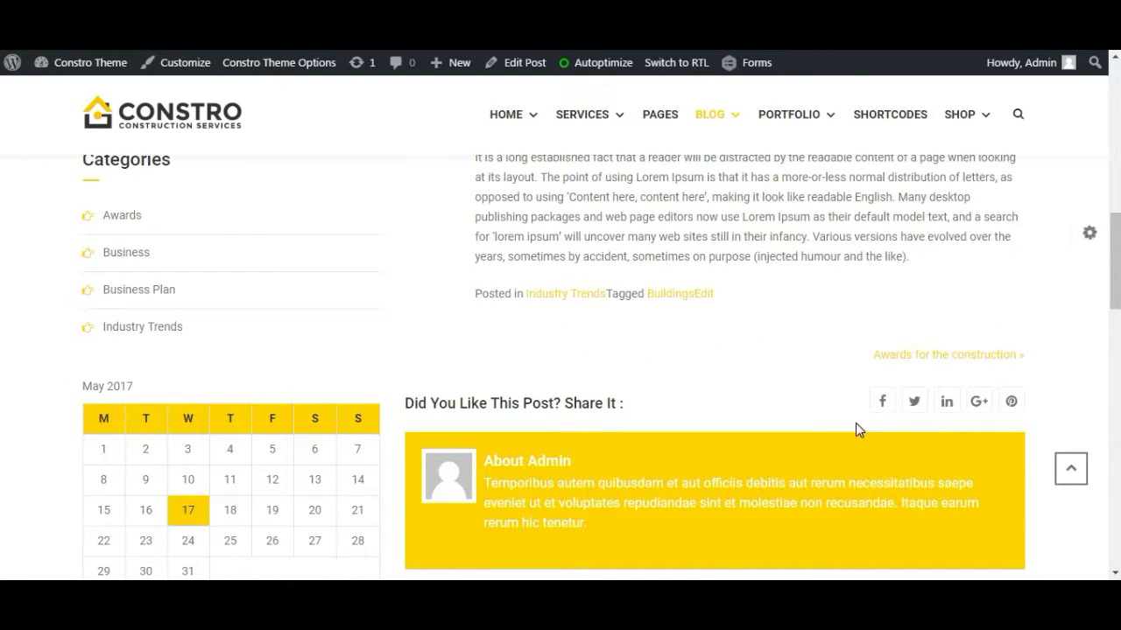
Turn off Facebook Share and Linkedin Share in the Social Sharing settings and save the changes.
click(279, 62)
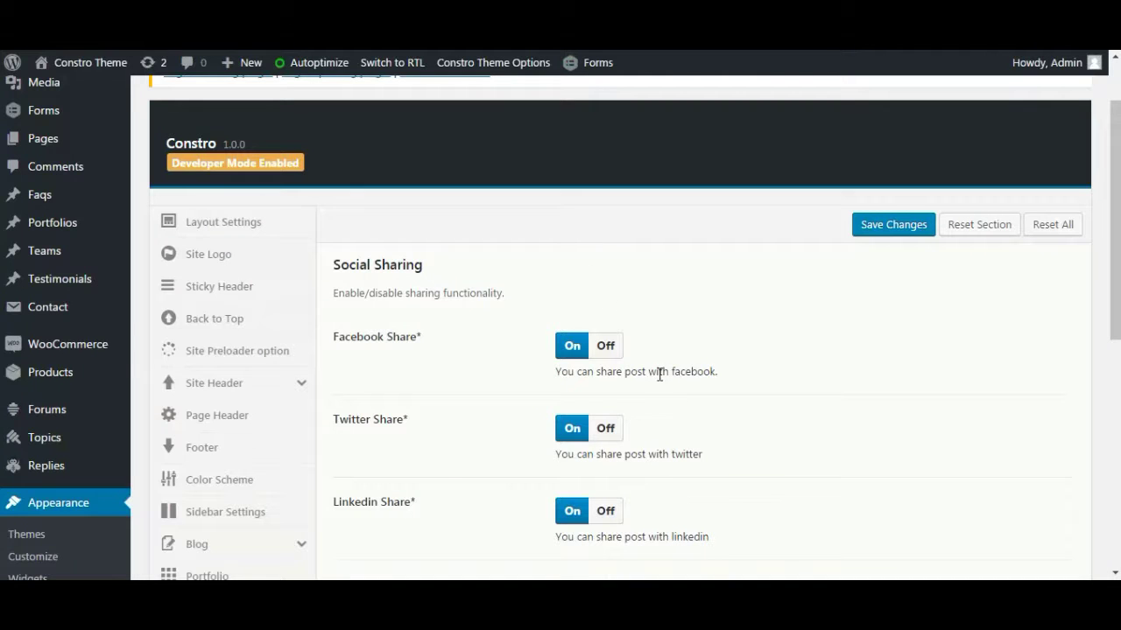
click(607, 355)
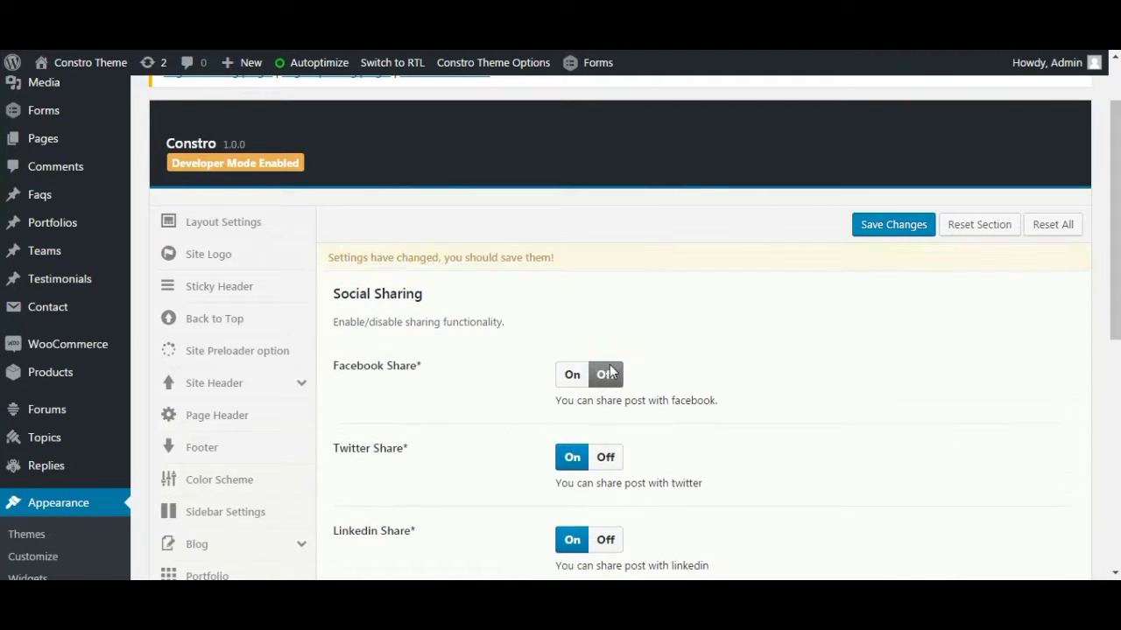
scroll(639, 461, down, 1)
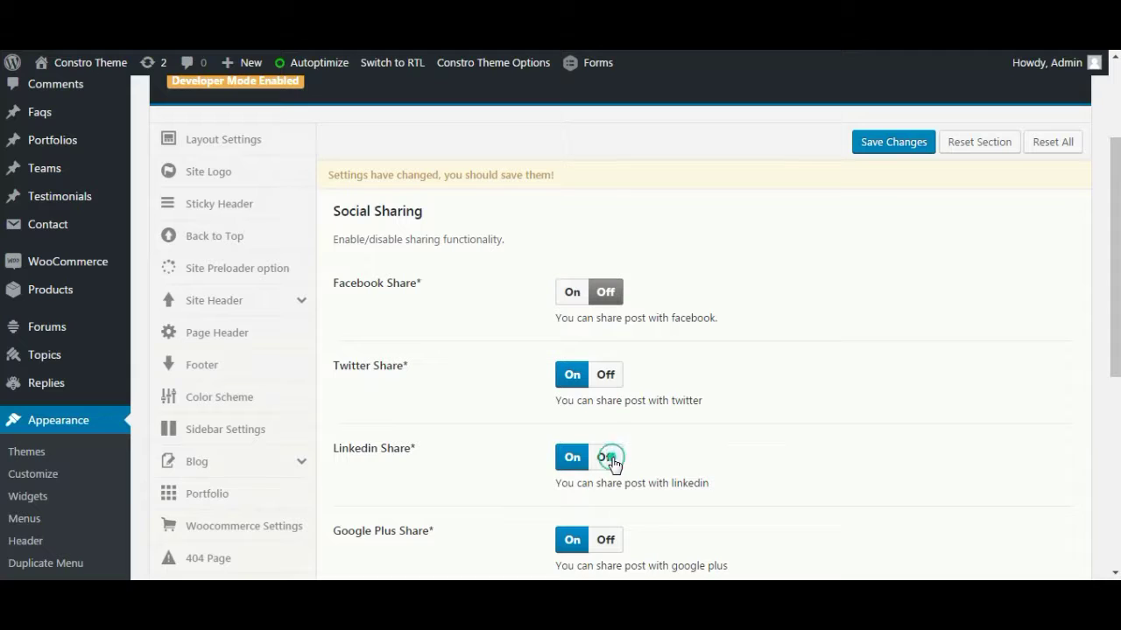
click(609, 457)
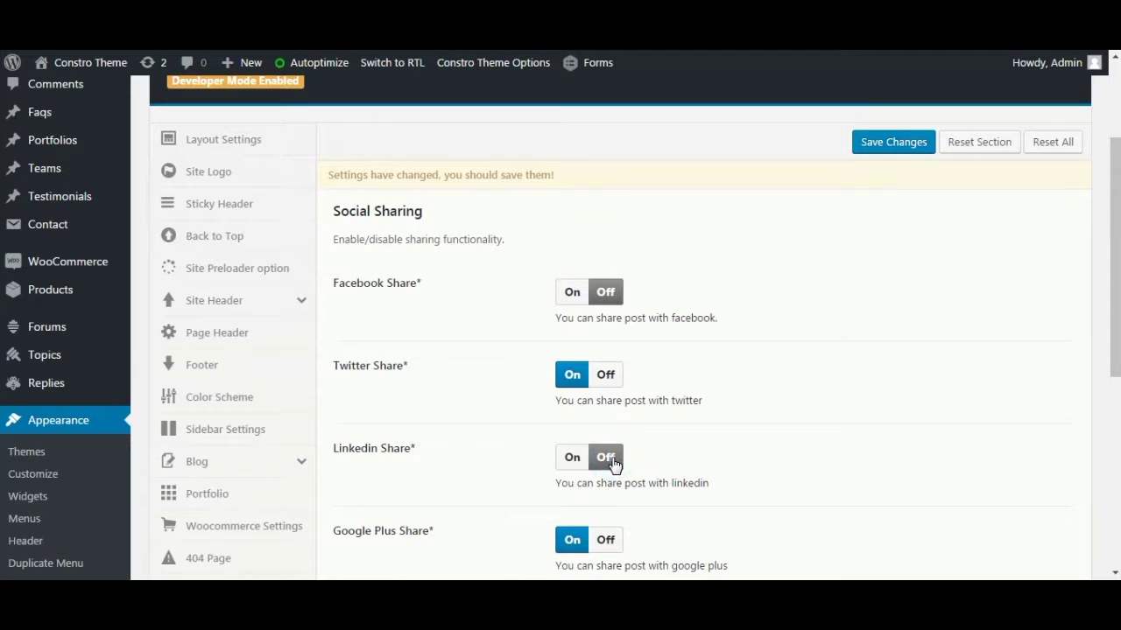
click(883, 142)
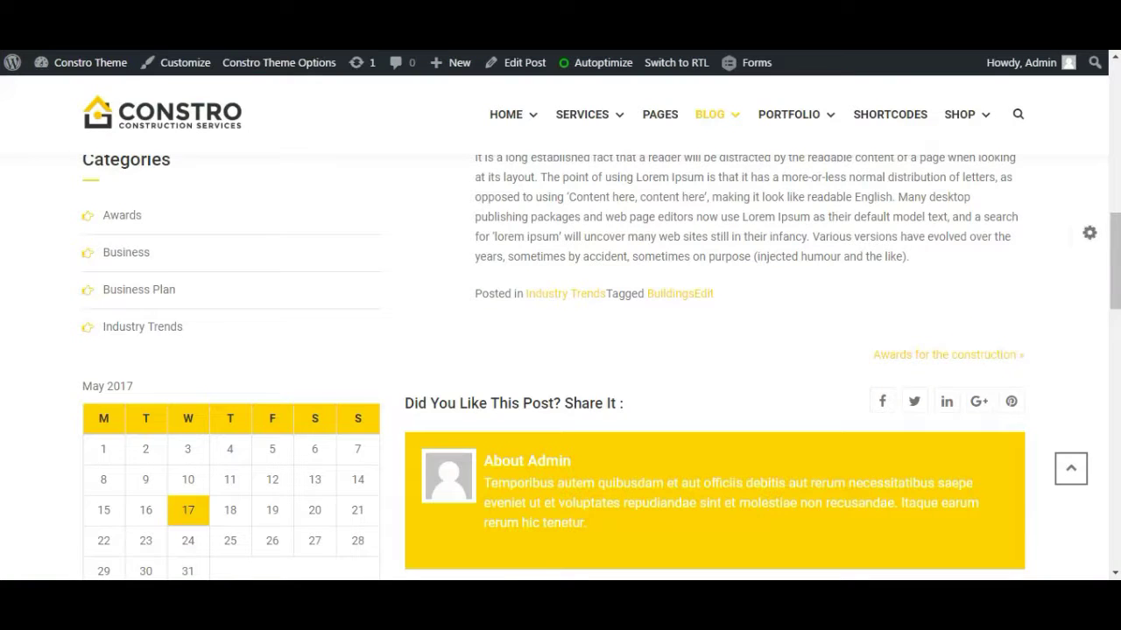
Reload the blog post and check the share icons below its text.
click(591, 290)
scroll(671, 248, down, 8)
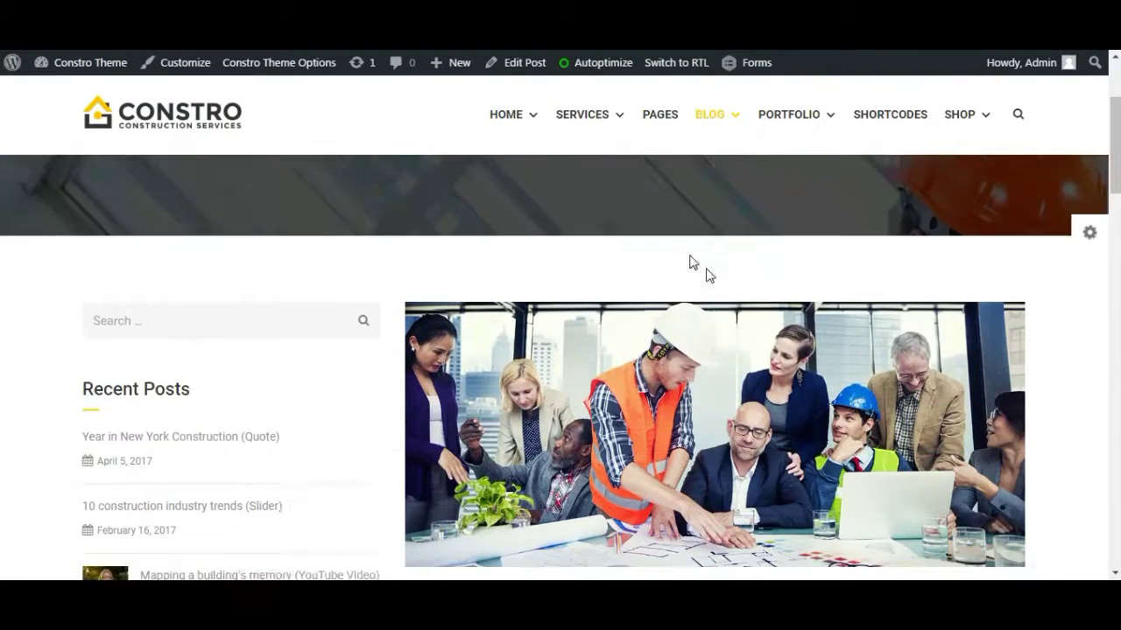
scroll(779, 399, down, 3)
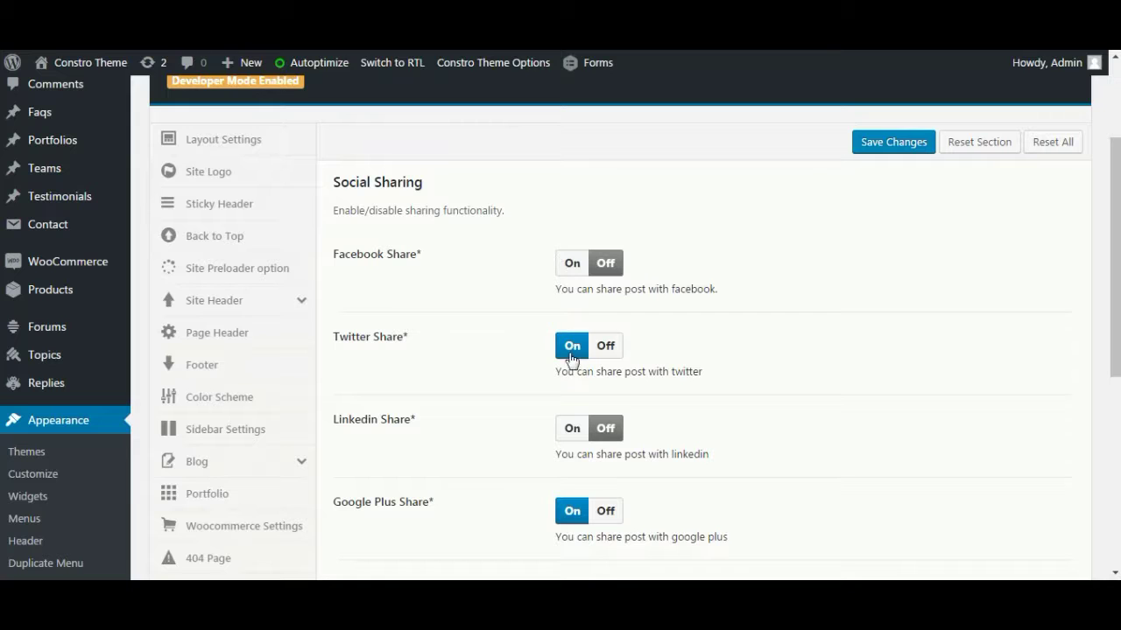
Open the Maintenance settings and set Enable Maintenance to Yes.
scroll(573, 359, down, 4)
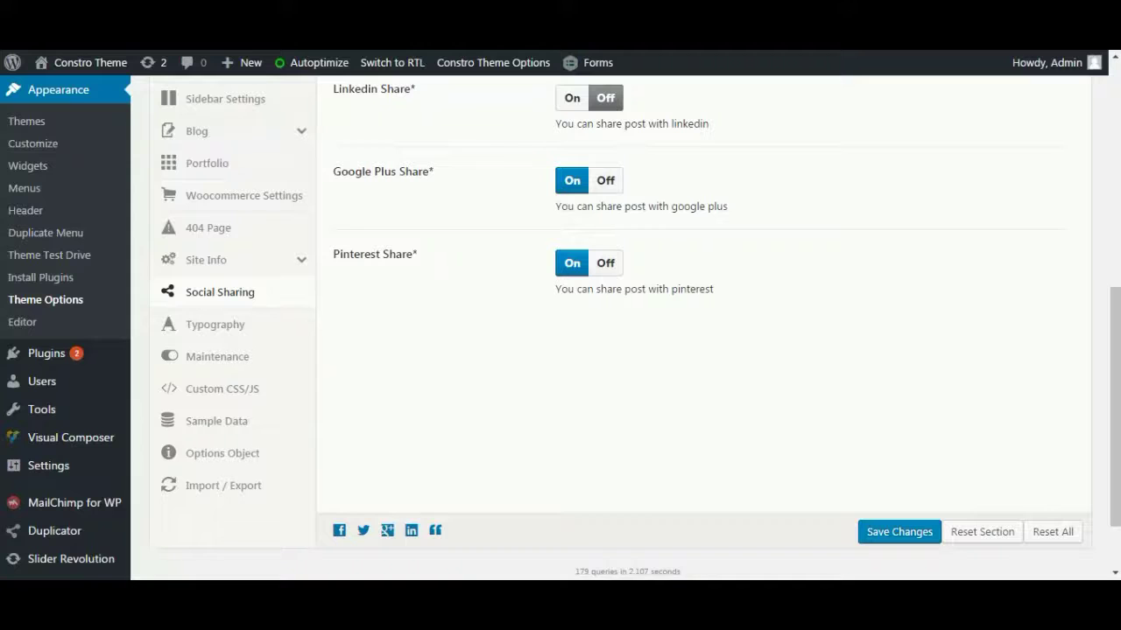
click(267, 357)
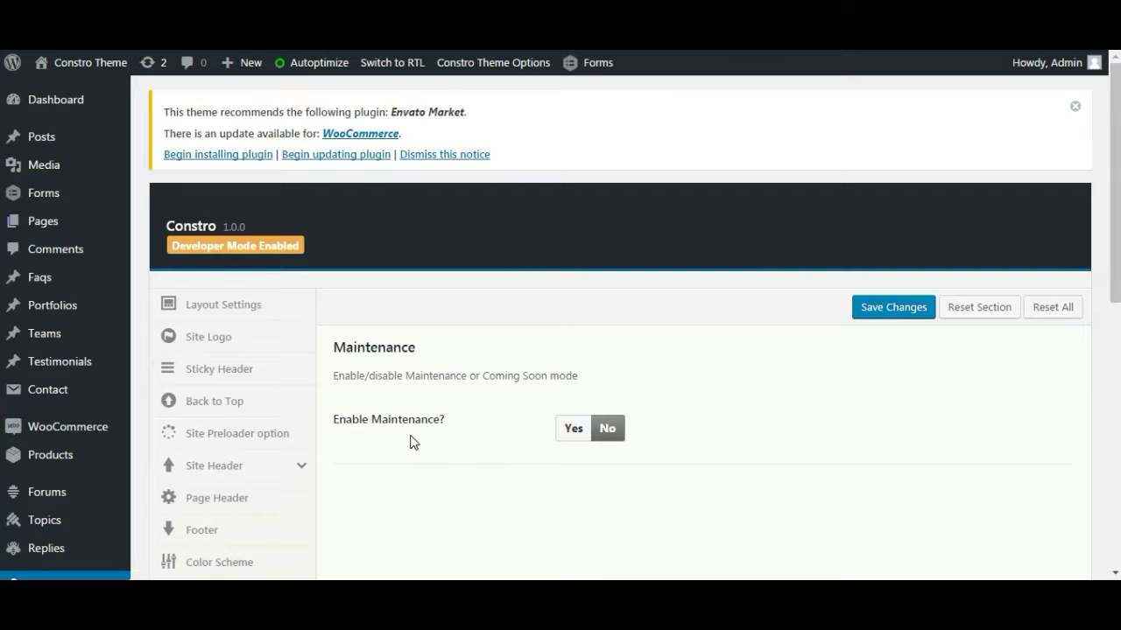
scroll(646, 409, down, 1)
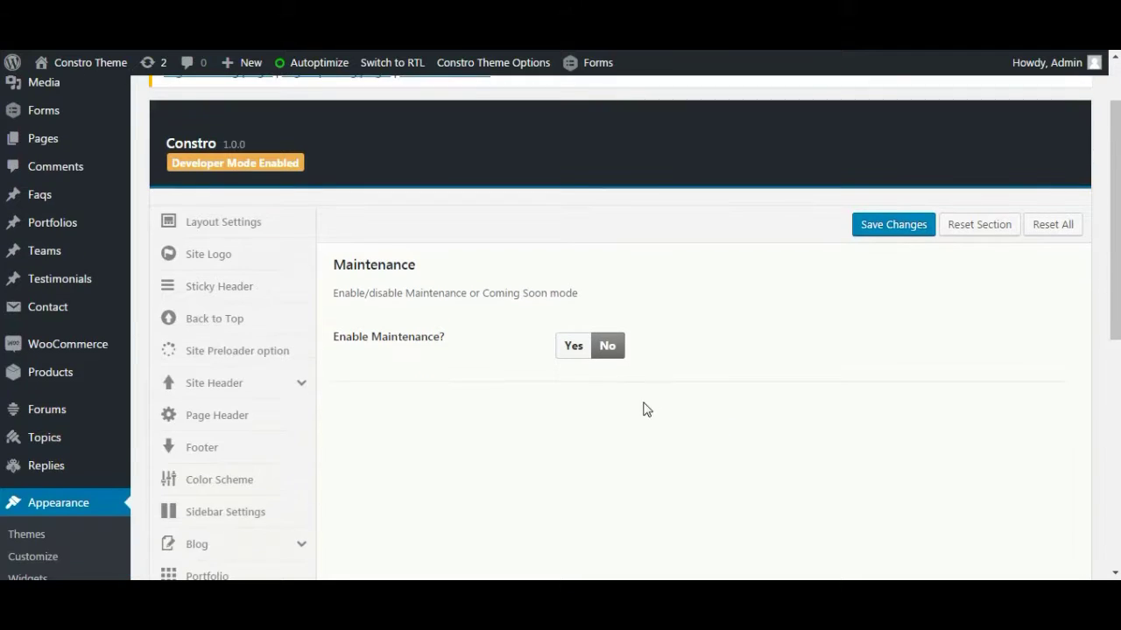
click(575, 349)
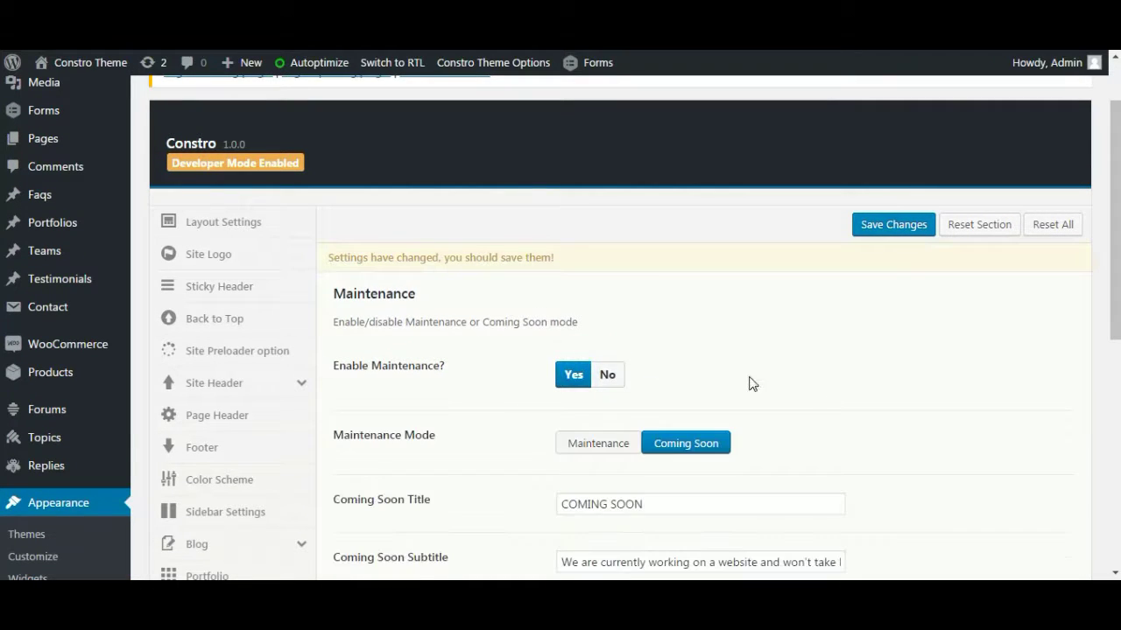
Review the Coming Soon fields, social icons, newsletter display and newsletter form choices, and save the maintenance settings.
scroll(846, 399, down, 2)
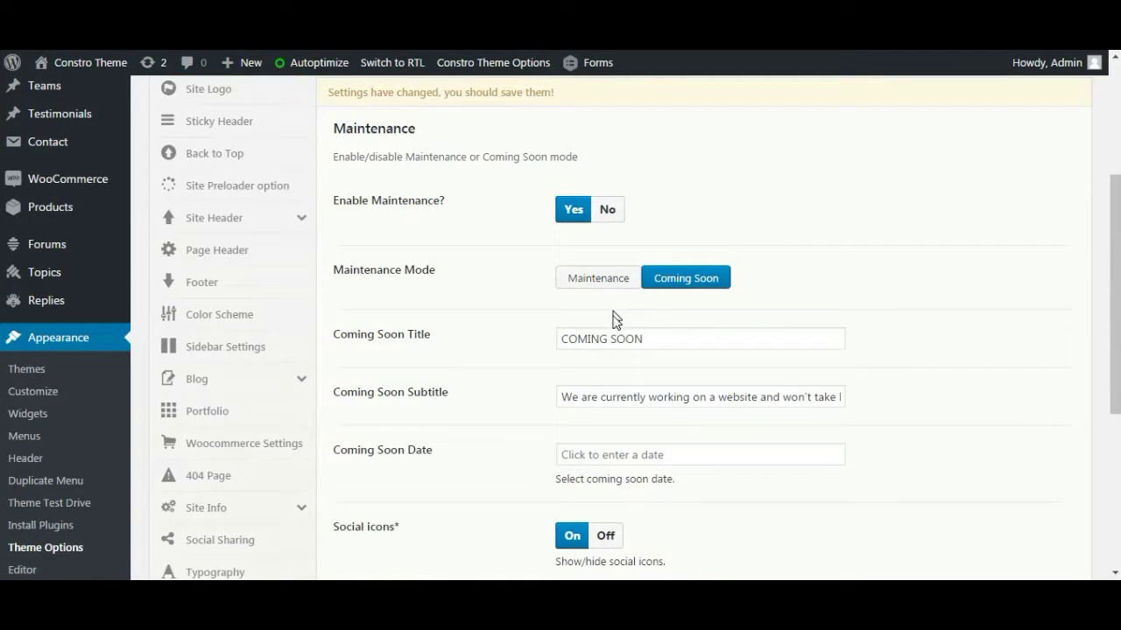
scroll(609, 395, down, 2)
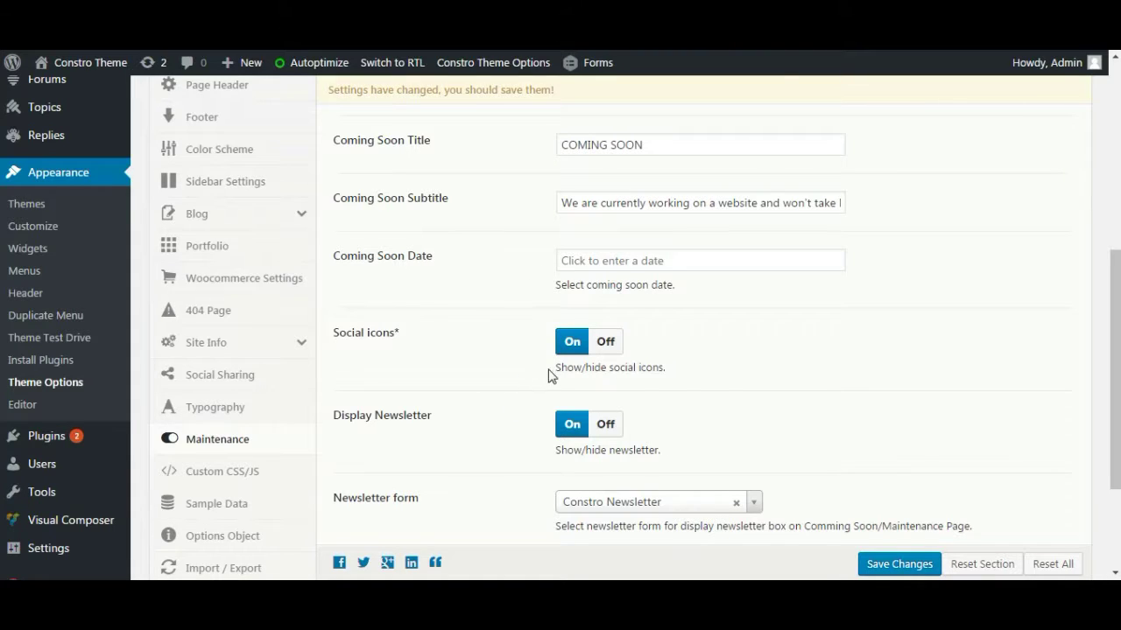
scroll(649, 454, down, 3)
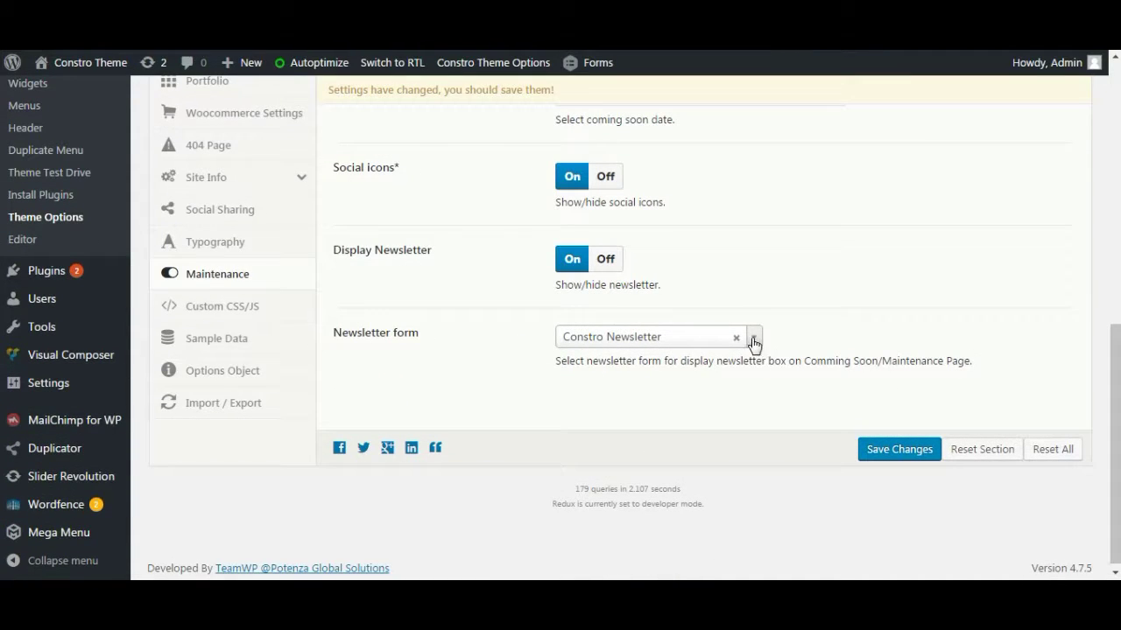
click(753, 341)
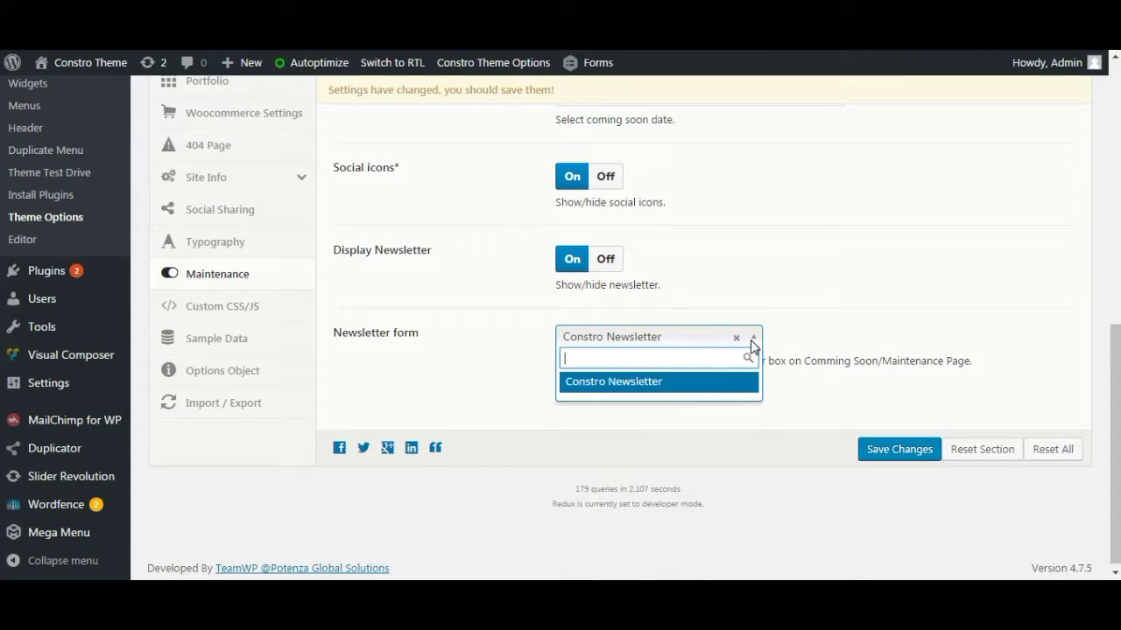
click(847, 385)
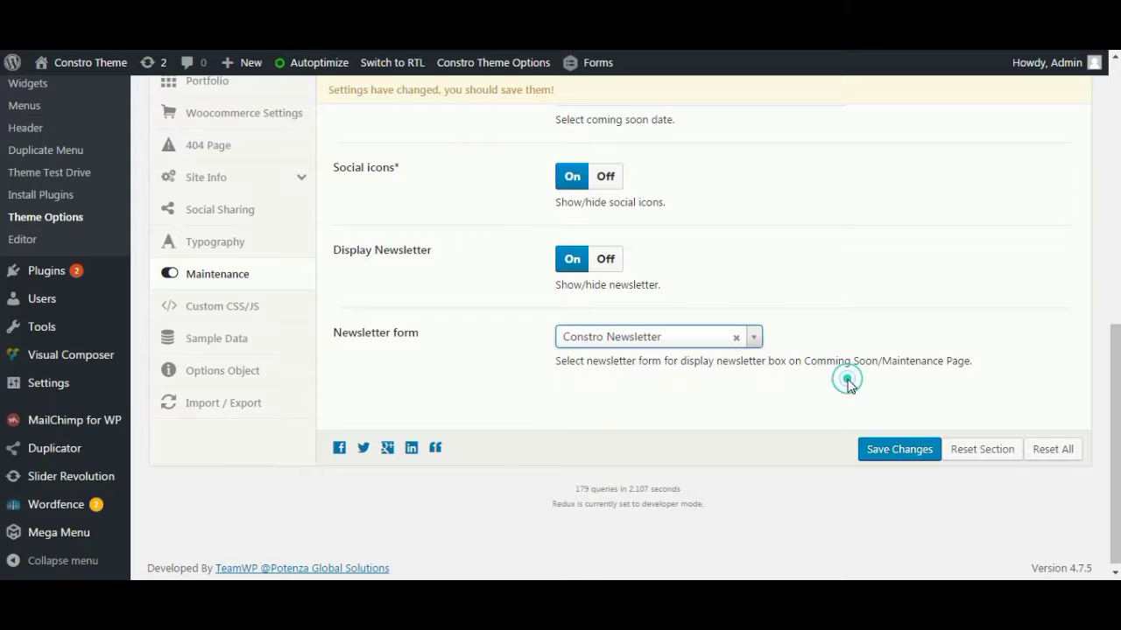
scroll(872, 432, up, 10)
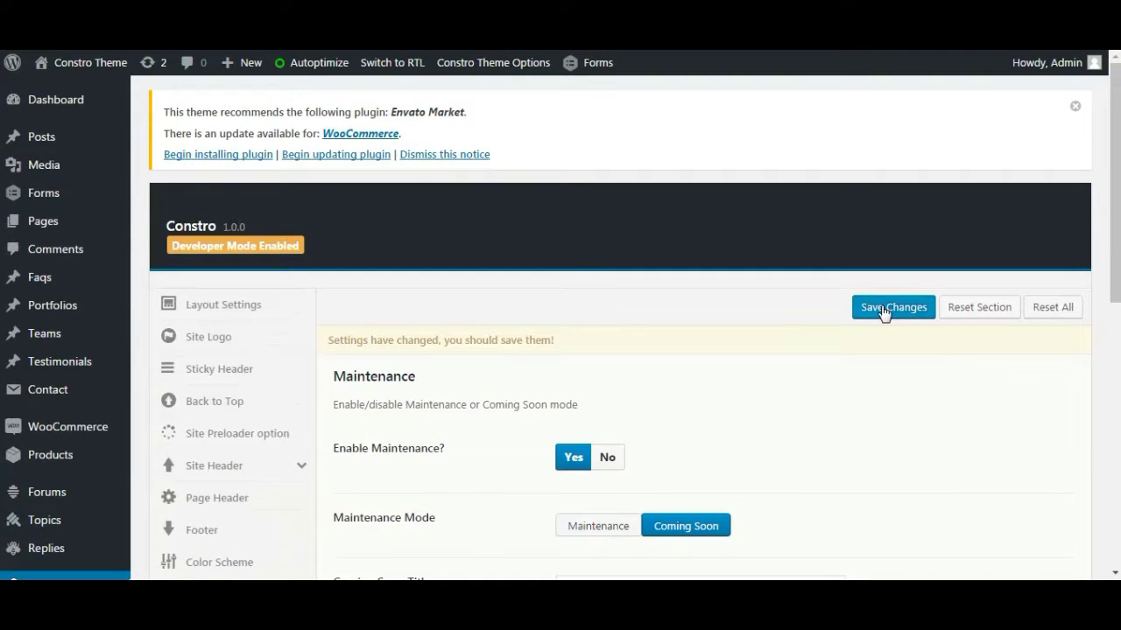
click(882, 309)
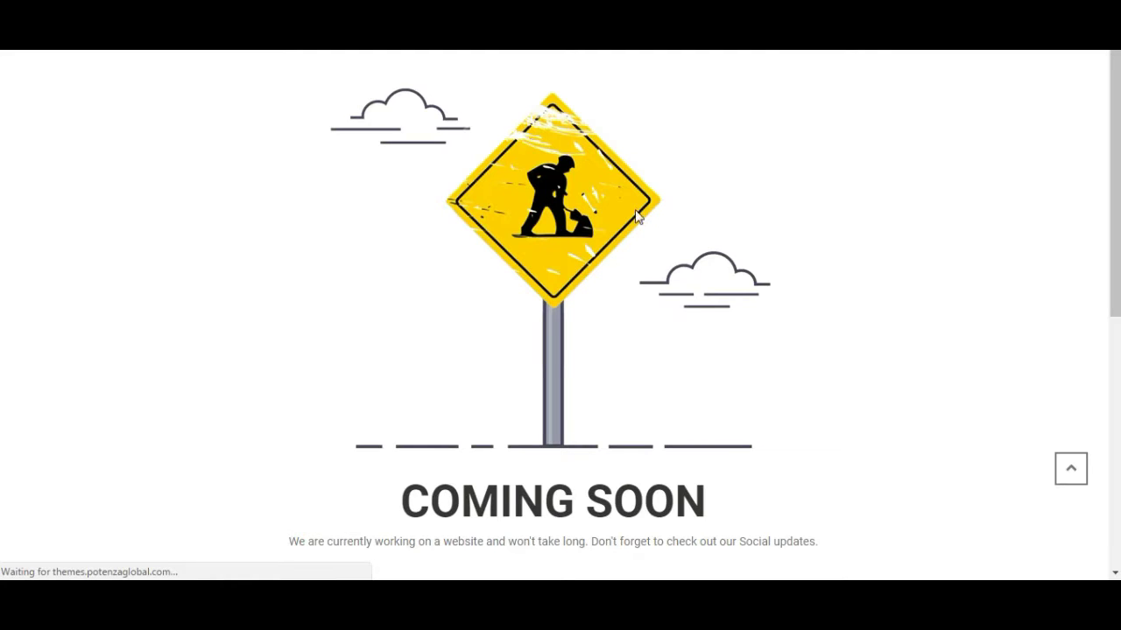
Examine the site's Coming Soon page, including its title, subtitle, countdown and social icons.
scroll(689, 242, down, 4)
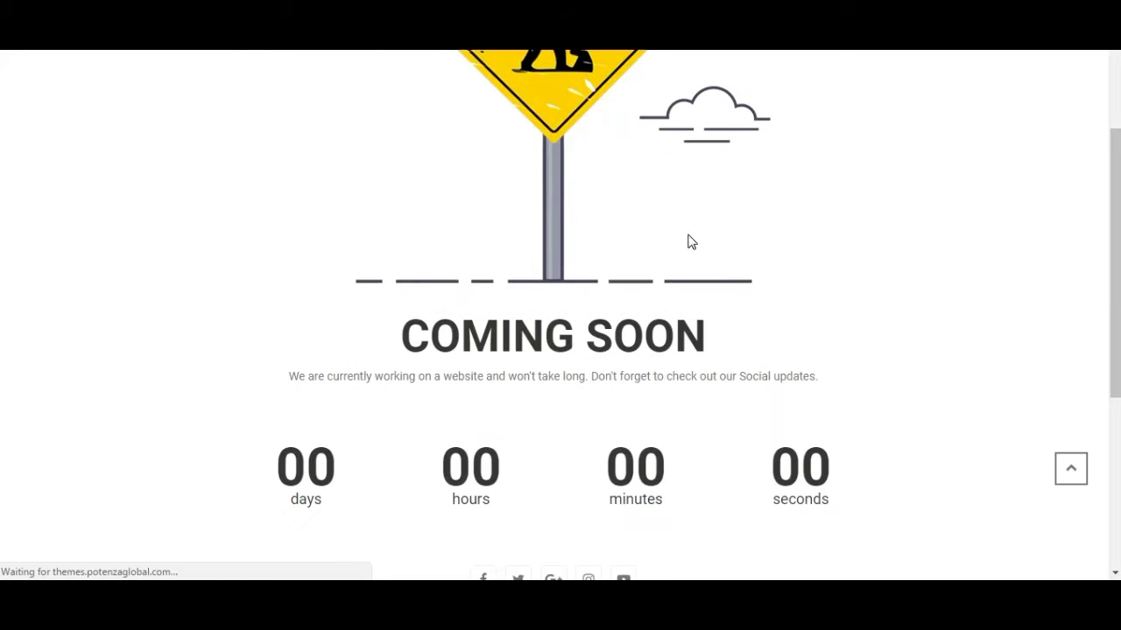
scroll(689, 242, down, 1)
scroll(689, 242, up, 5)
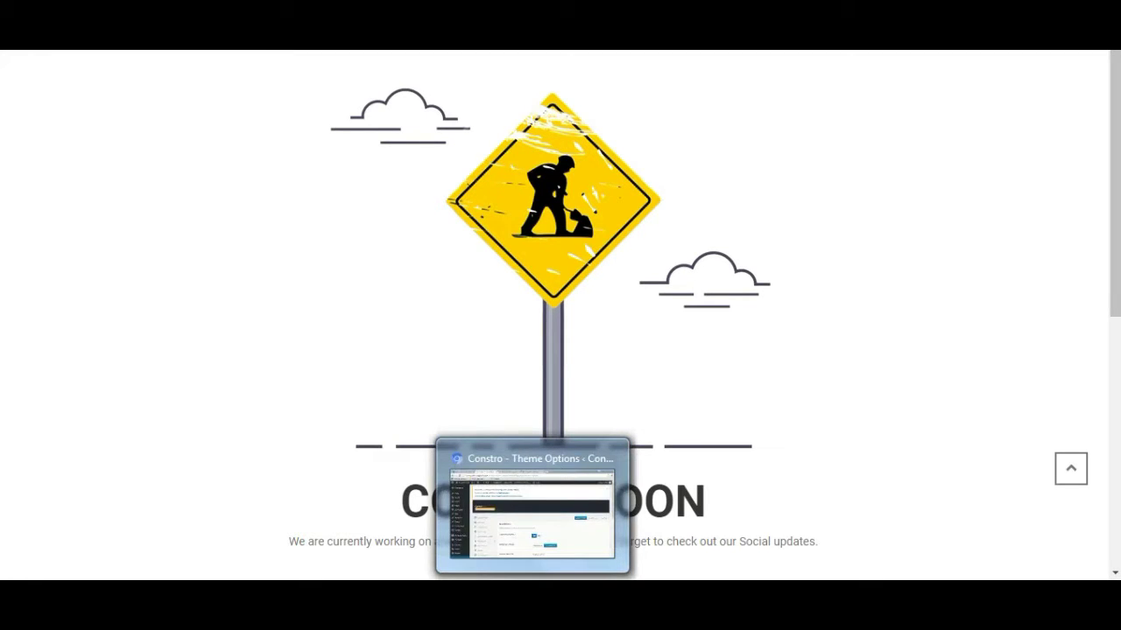
Return to the Maintenance settings, set the Coming Soon Date to 05/28/2017, and save the changes.
click(532, 595)
scroll(689, 312, down, 1)
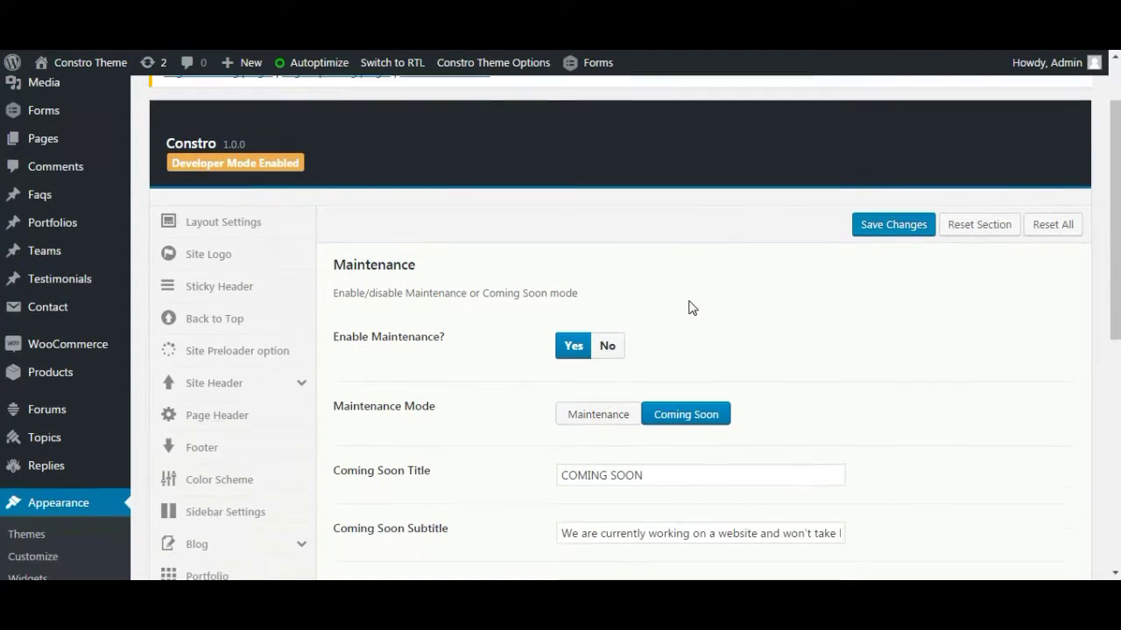
scroll(689, 312, down, 2)
scroll(689, 312, down, 1)
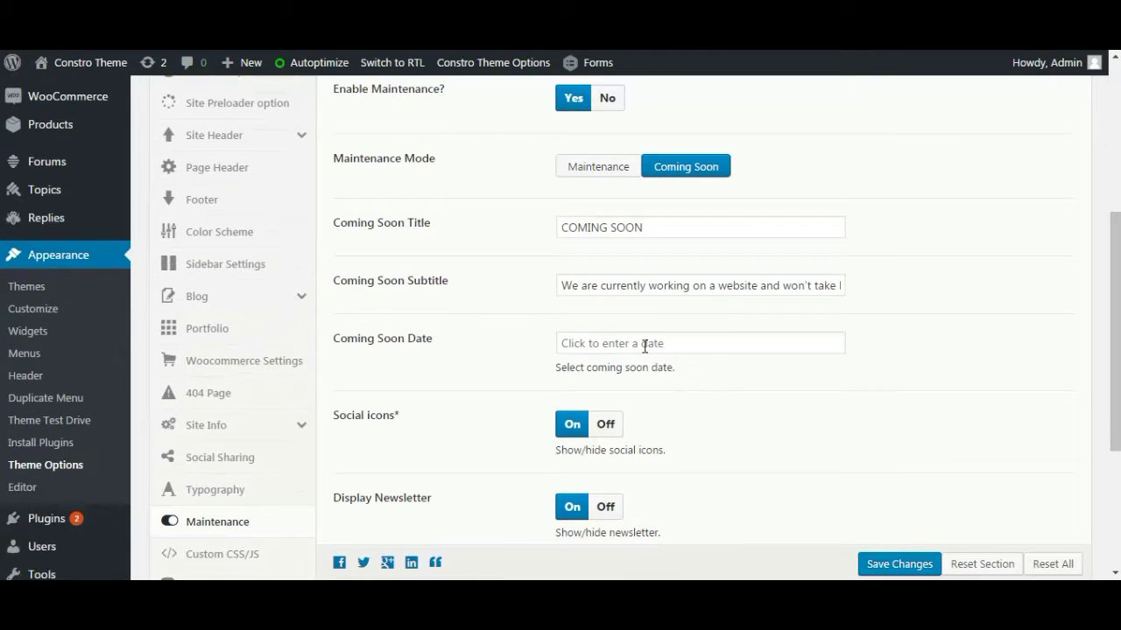
click(646, 345)
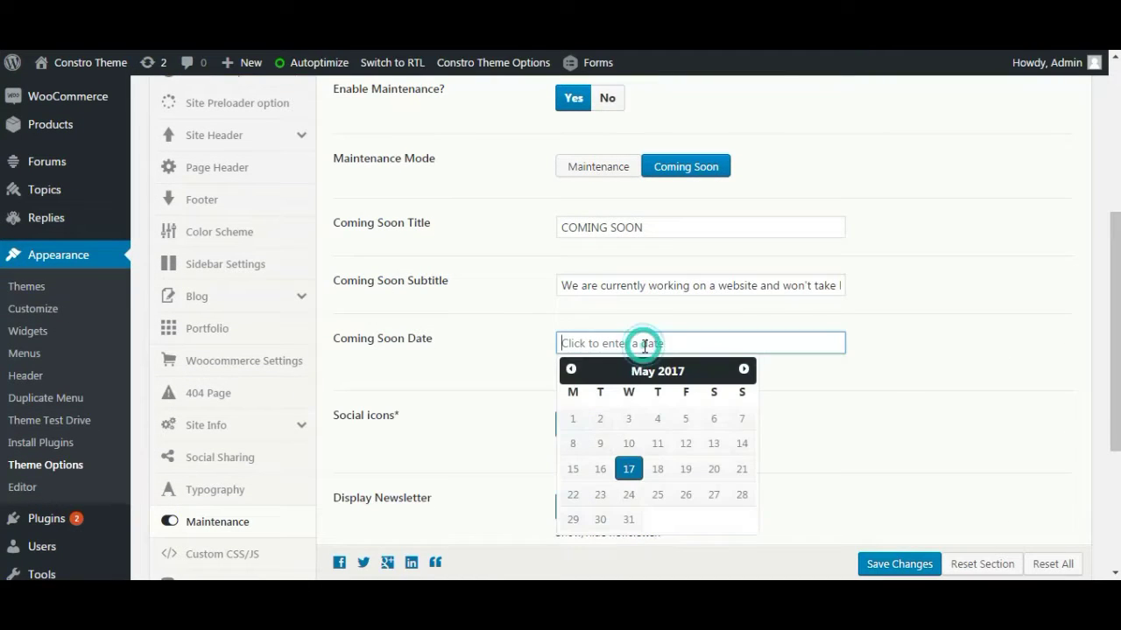
click(741, 495)
click(901, 569)
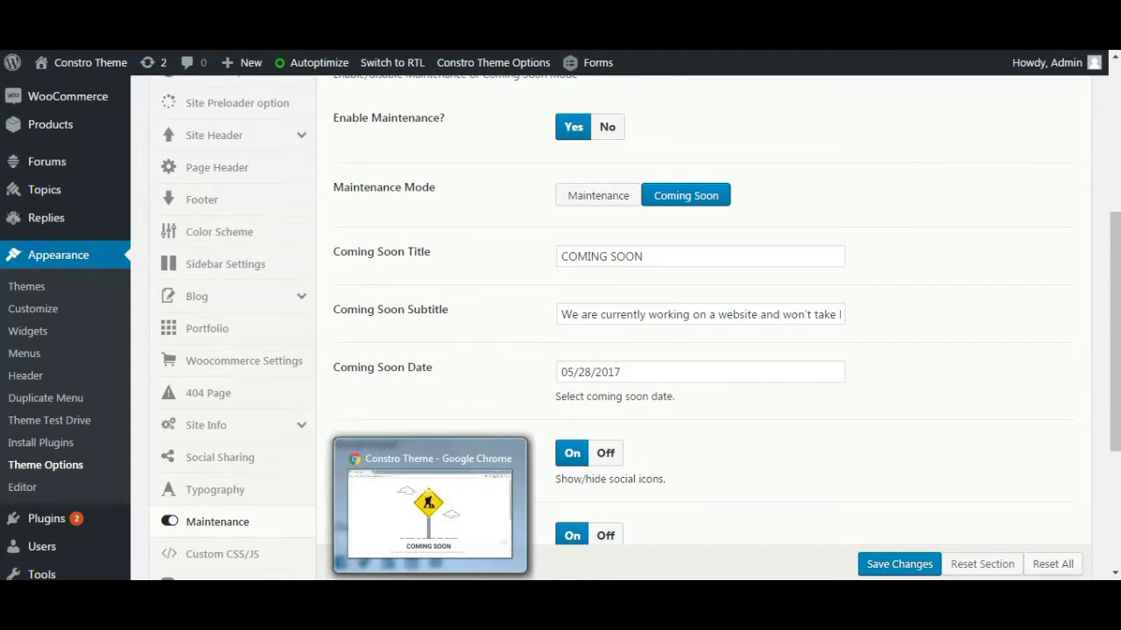
Check the countdown on the reloaded Coming Soon page and return to the Maintenance settings.
click(429, 512)
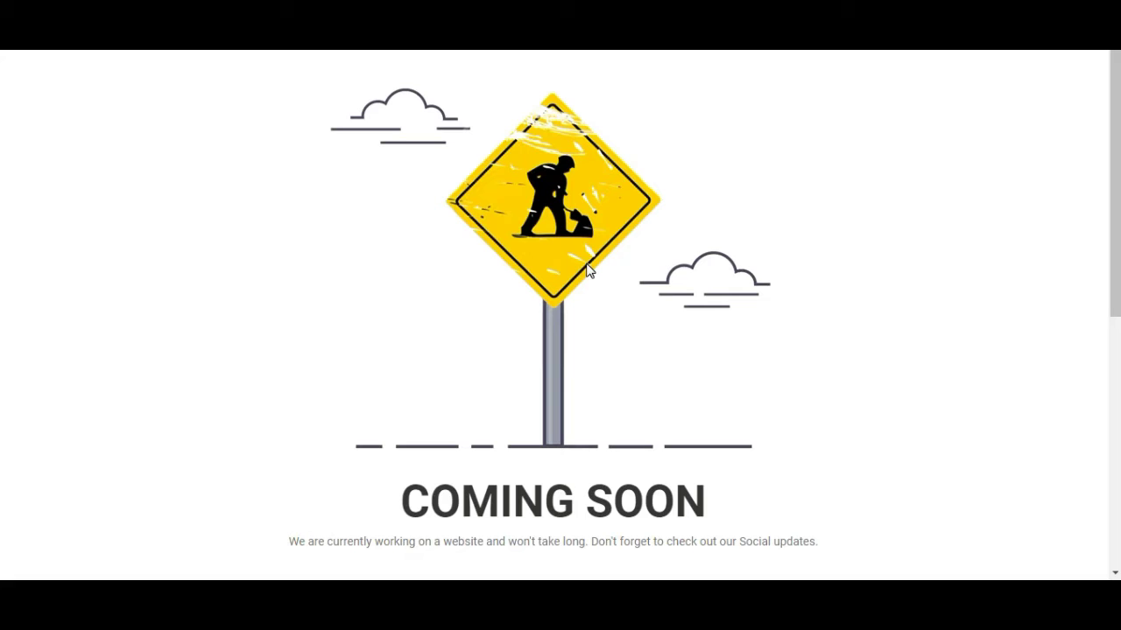
scroll(618, 263, down, 3)
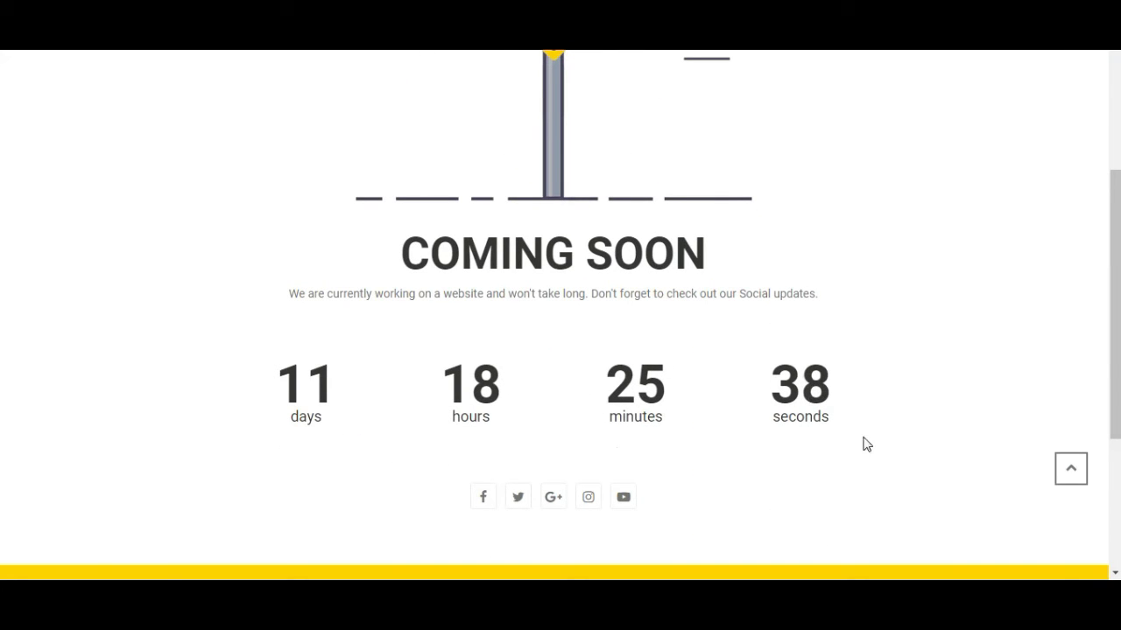
scroll(681, 469, up, 3)
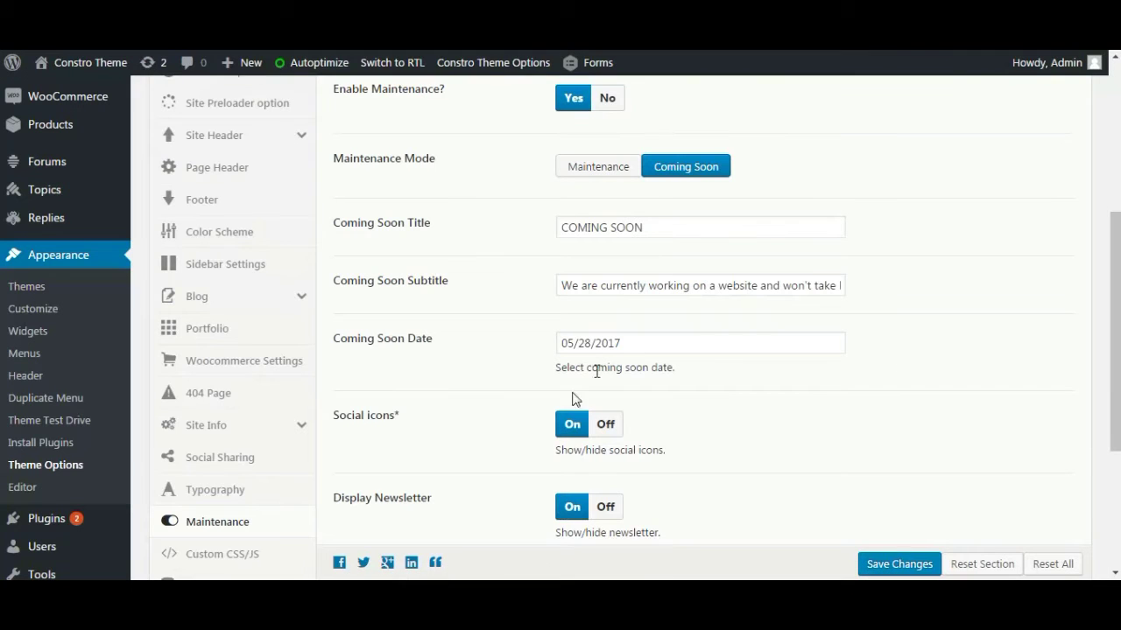
scroll(796, 383, up, 3)
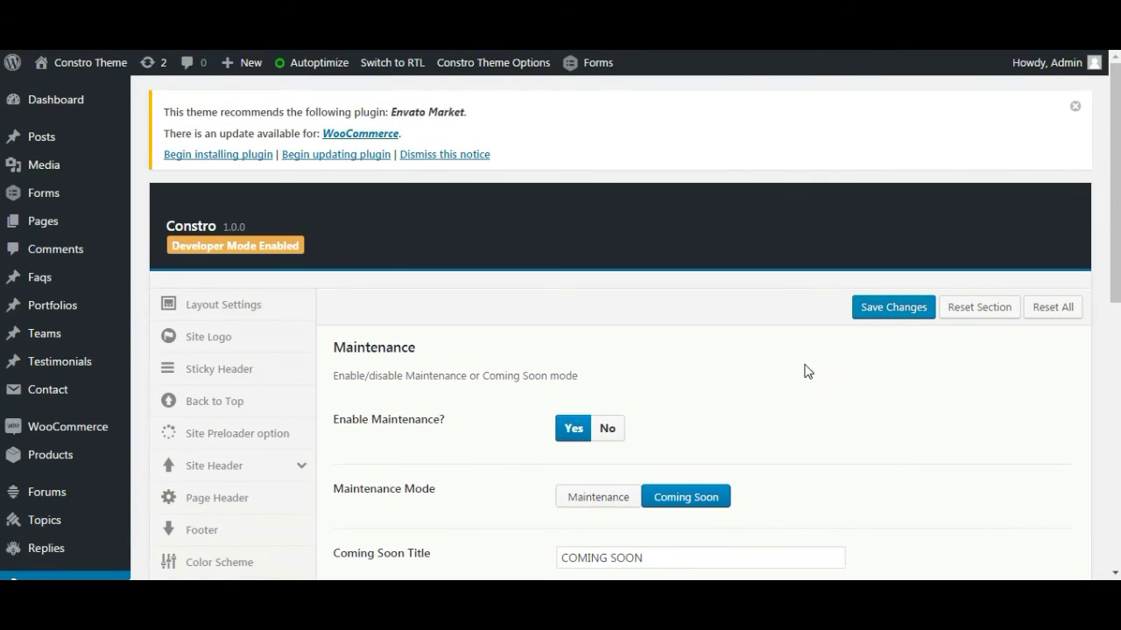